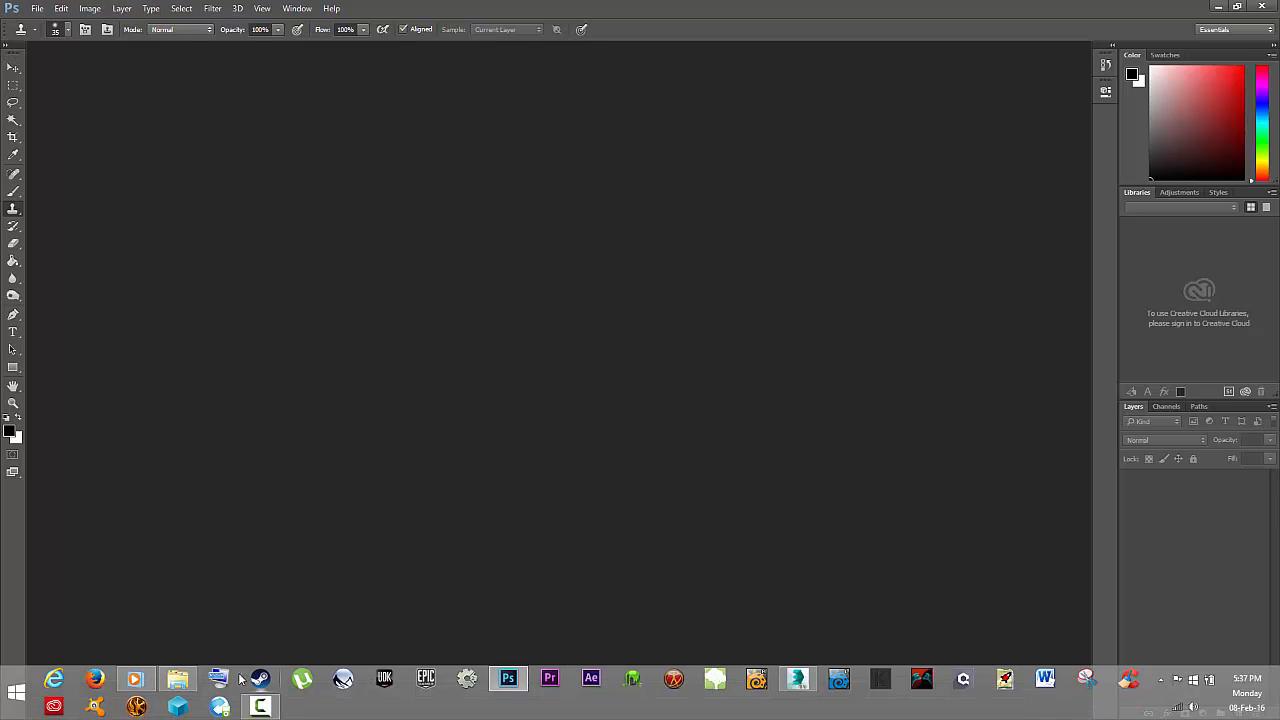
# Preview the dried_paint_old_medieval_door, medieval_cage_window, medievalStone01 and MedievalWall_scaled_4096 images in the Medieval textures folder
pyautogui.click(177, 712)
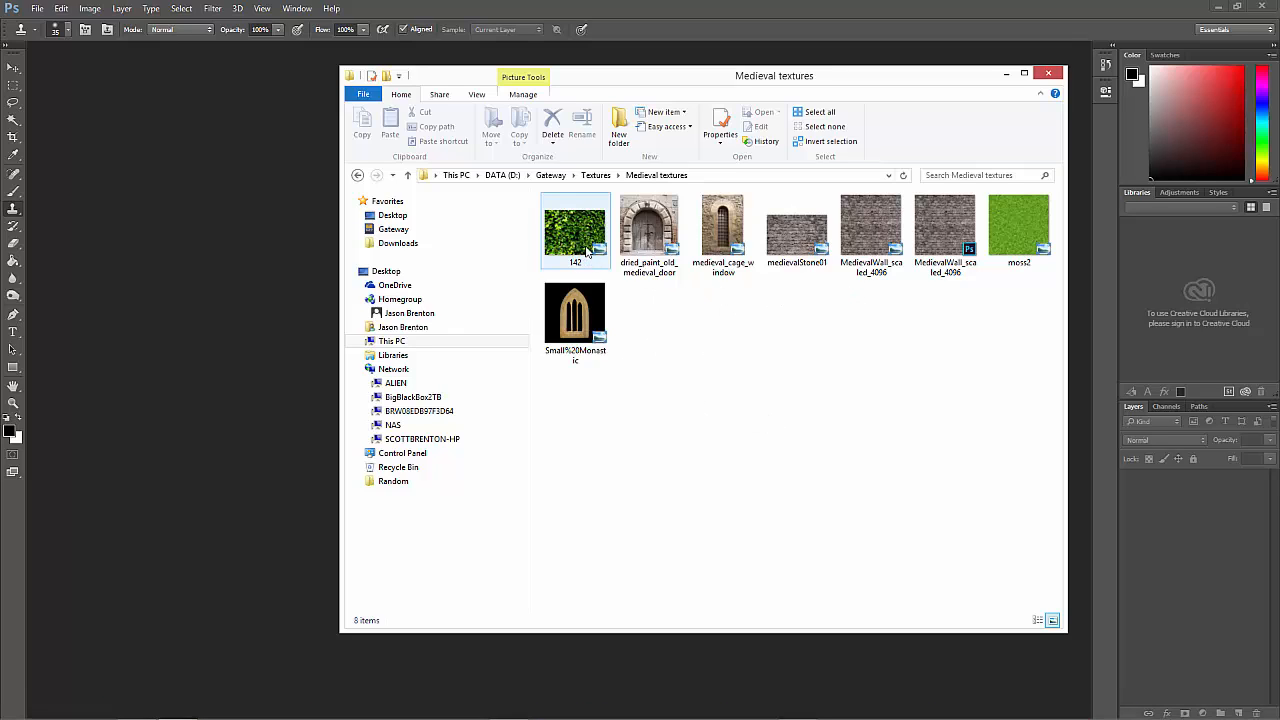
pyautogui.doubleClick(650, 248)
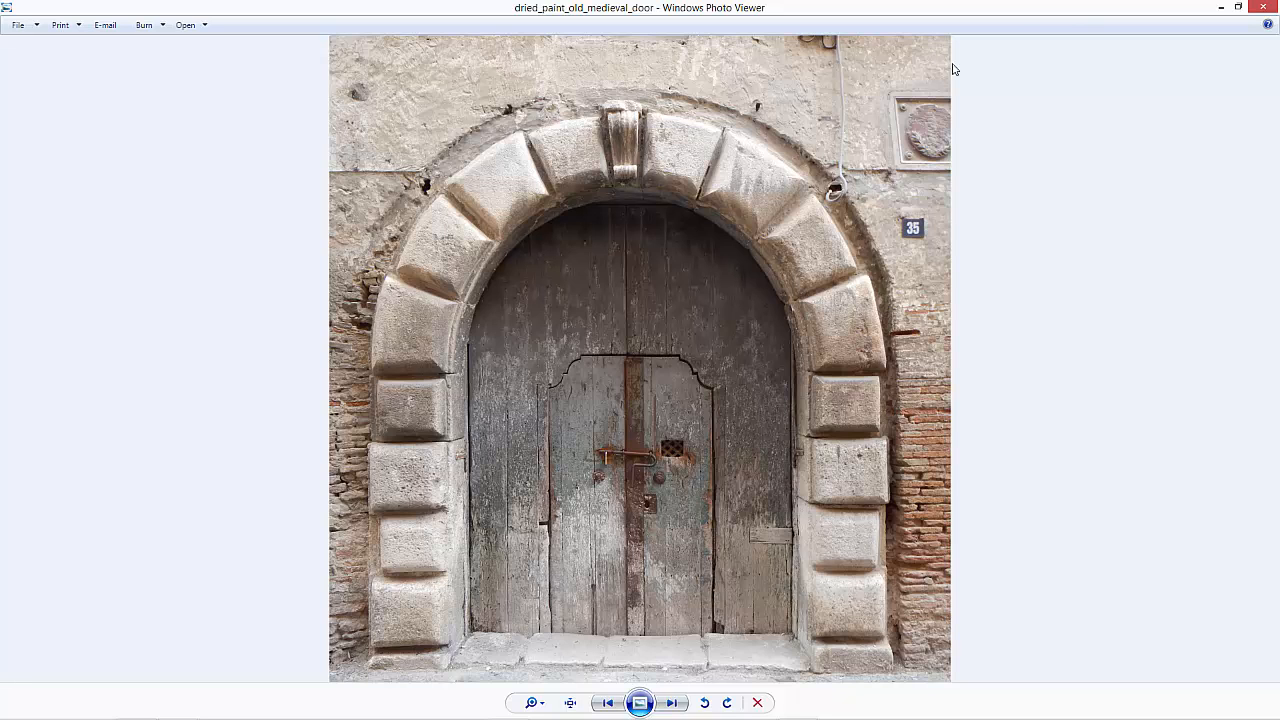
pyautogui.click(1261, 8)
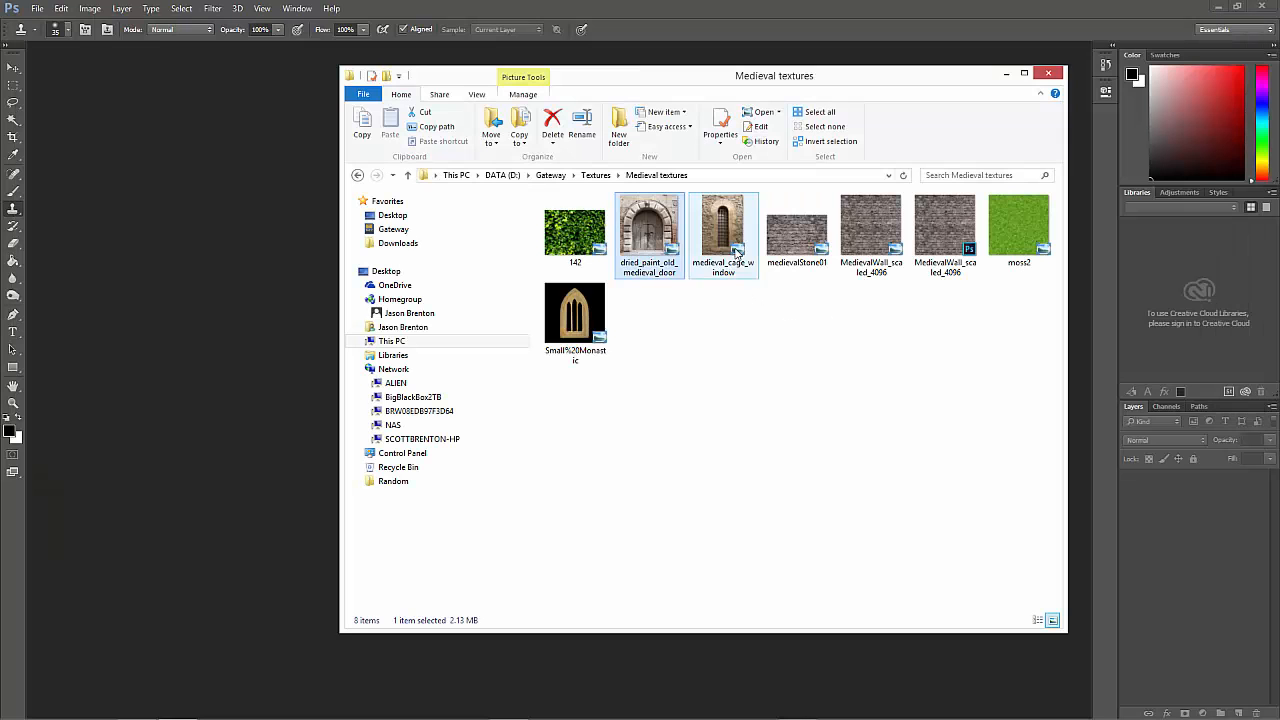
pyautogui.doubleClick(735, 251)
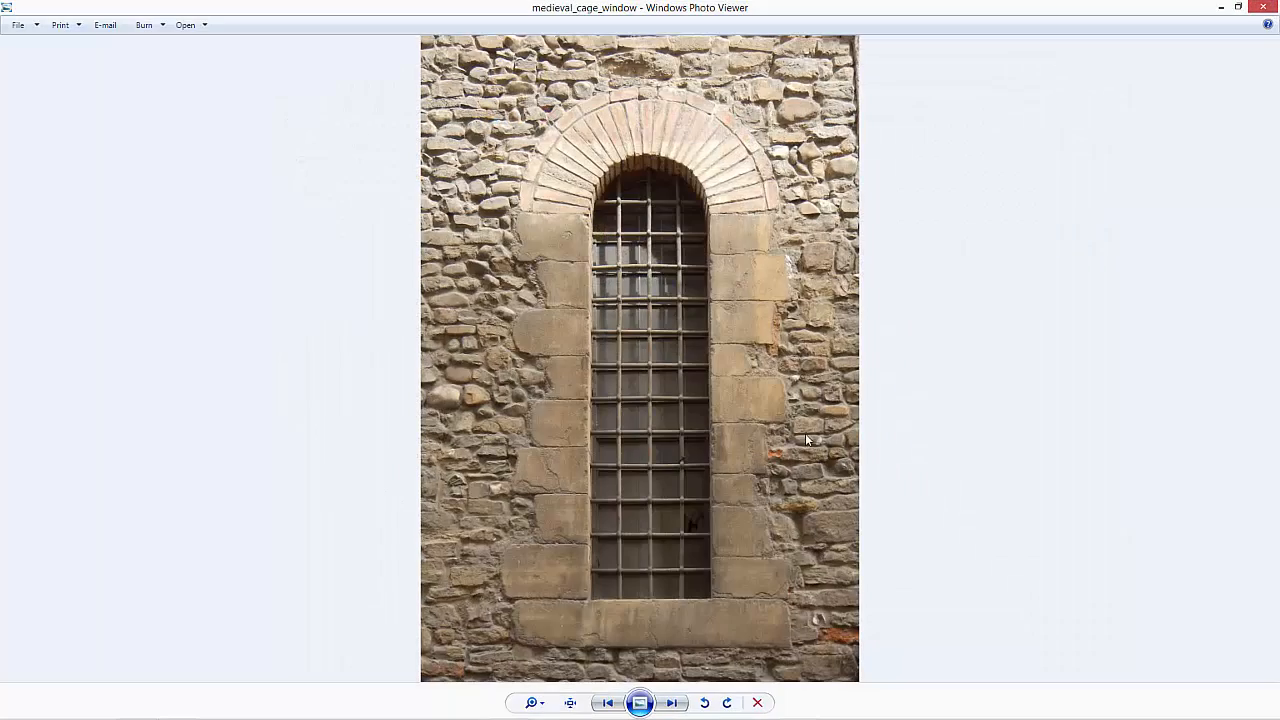
pyautogui.click(672, 703)
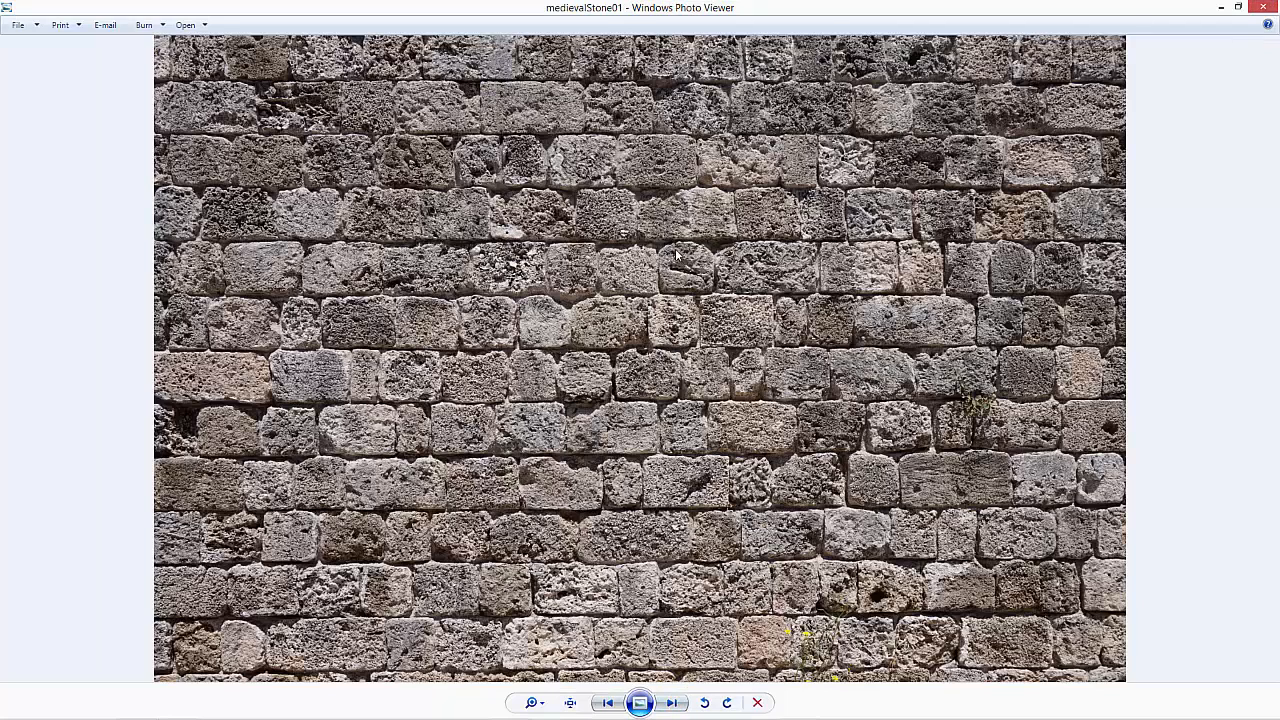
pyautogui.click(1266, 8)
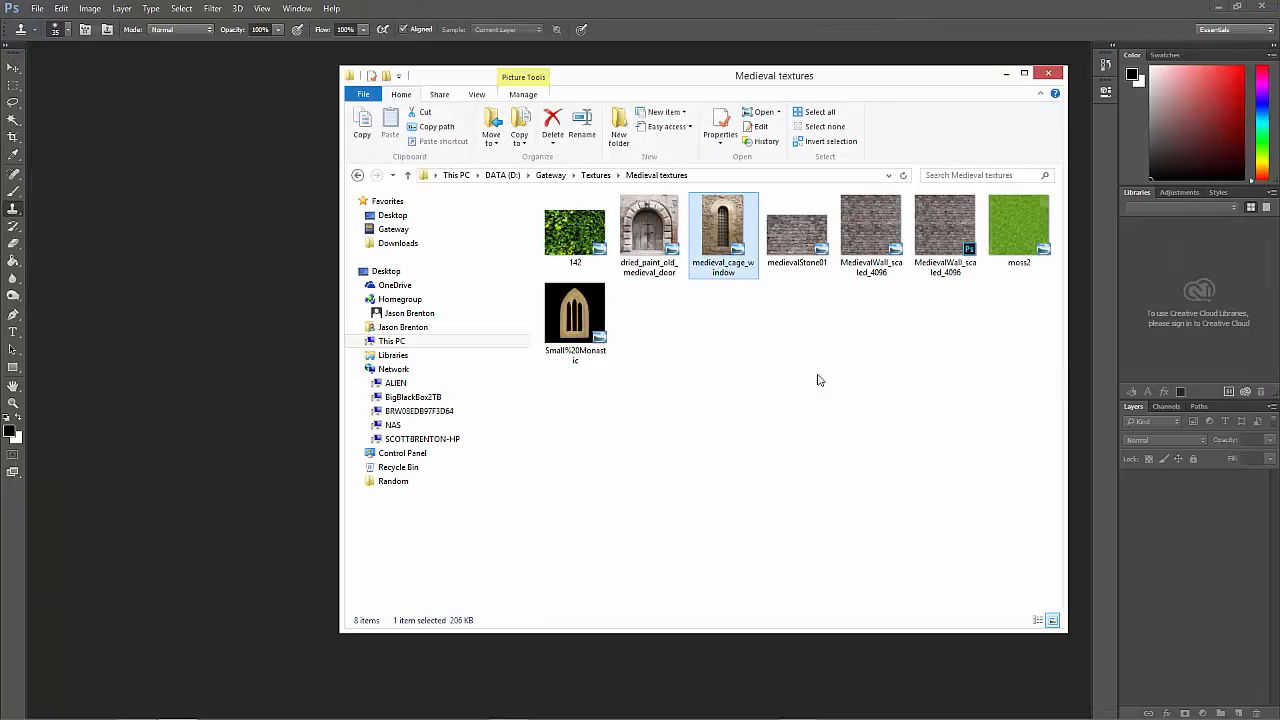
pyautogui.doubleClick(797, 235)
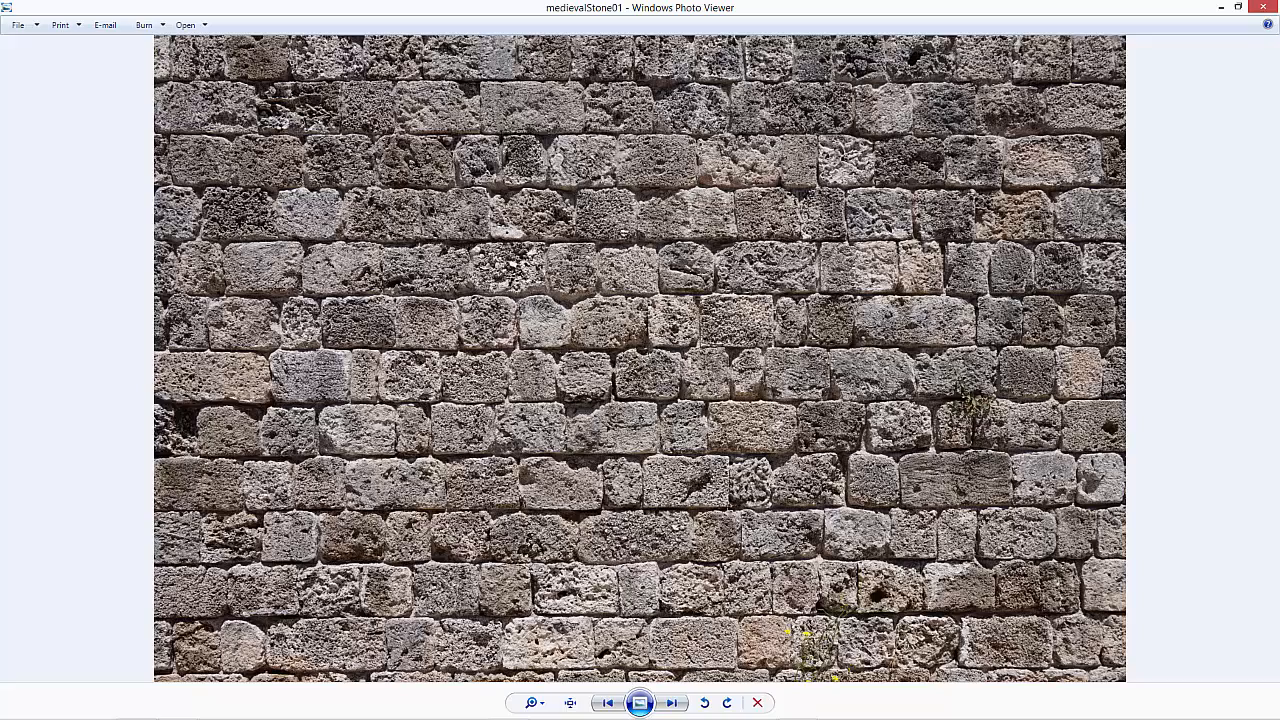
pyautogui.click(1264, 7)
pyautogui.click(880, 227)
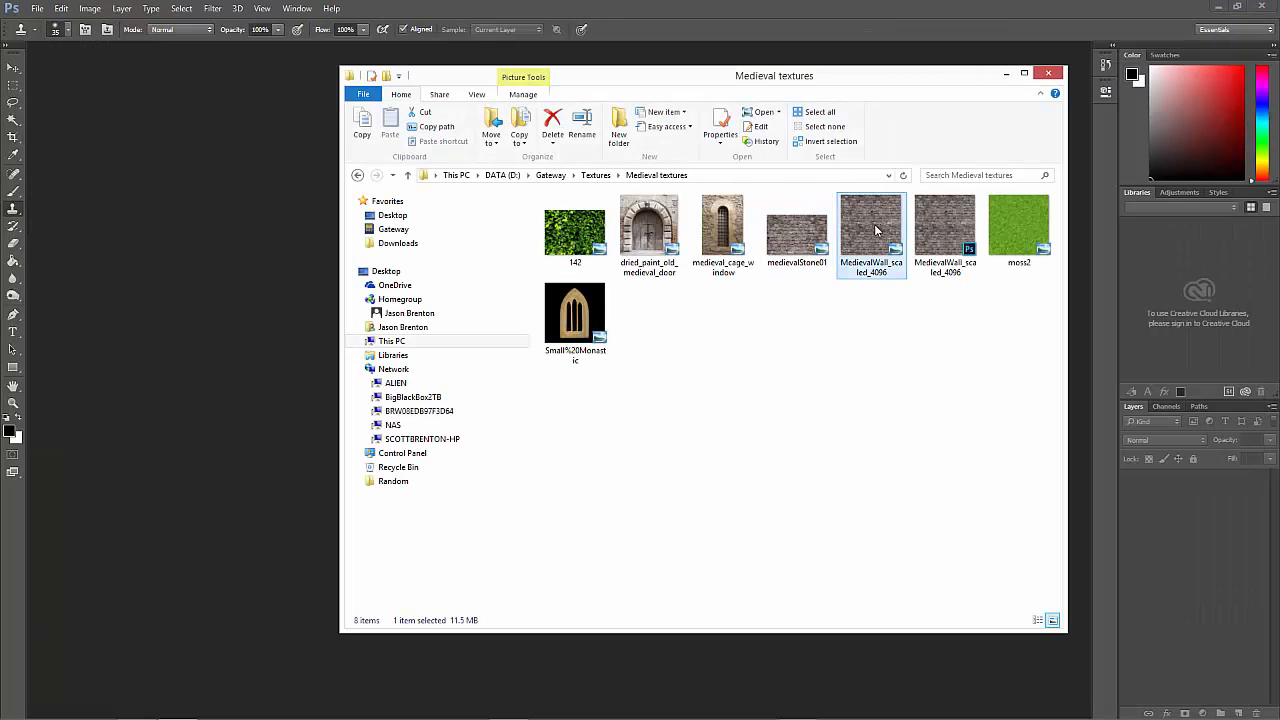
pyautogui.doubleClick(872, 240)
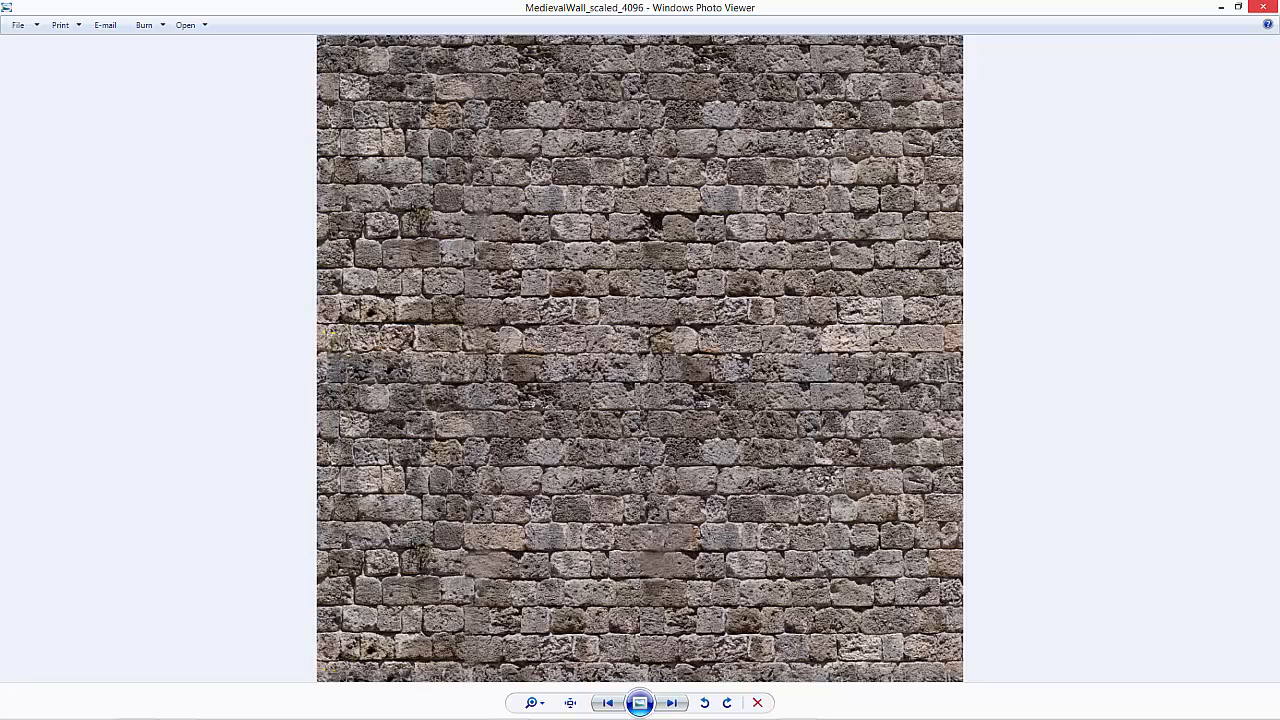
pyautogui.click(1263, 7)
pyautogui.click(743, 354)
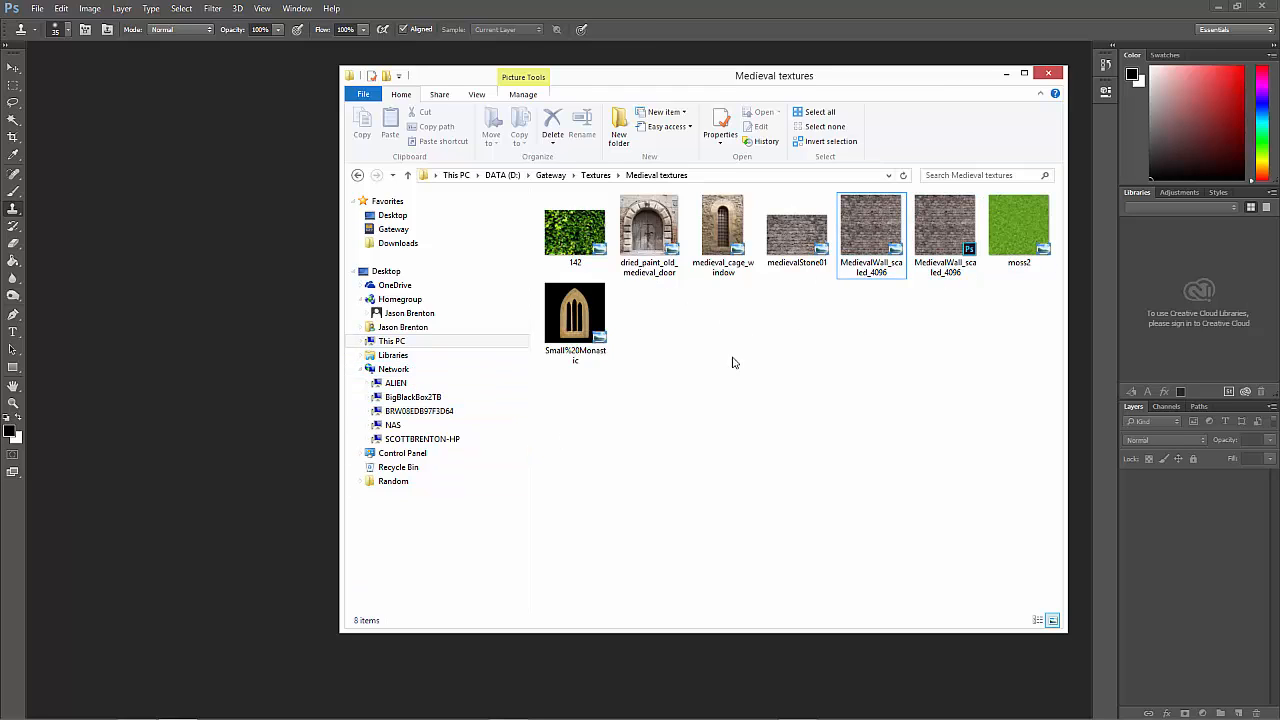
pyautogui.click(268, 229)
pyautogui.click(36, 8)
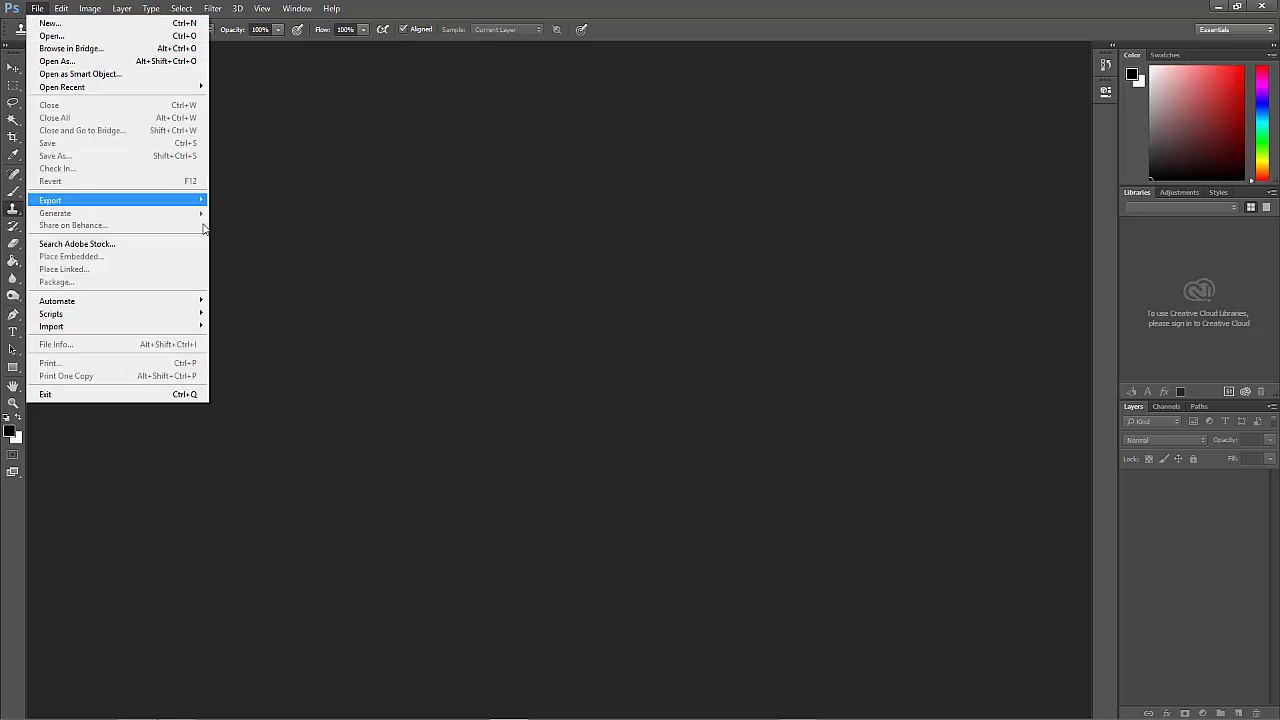
pyautogui.click(350, 390)
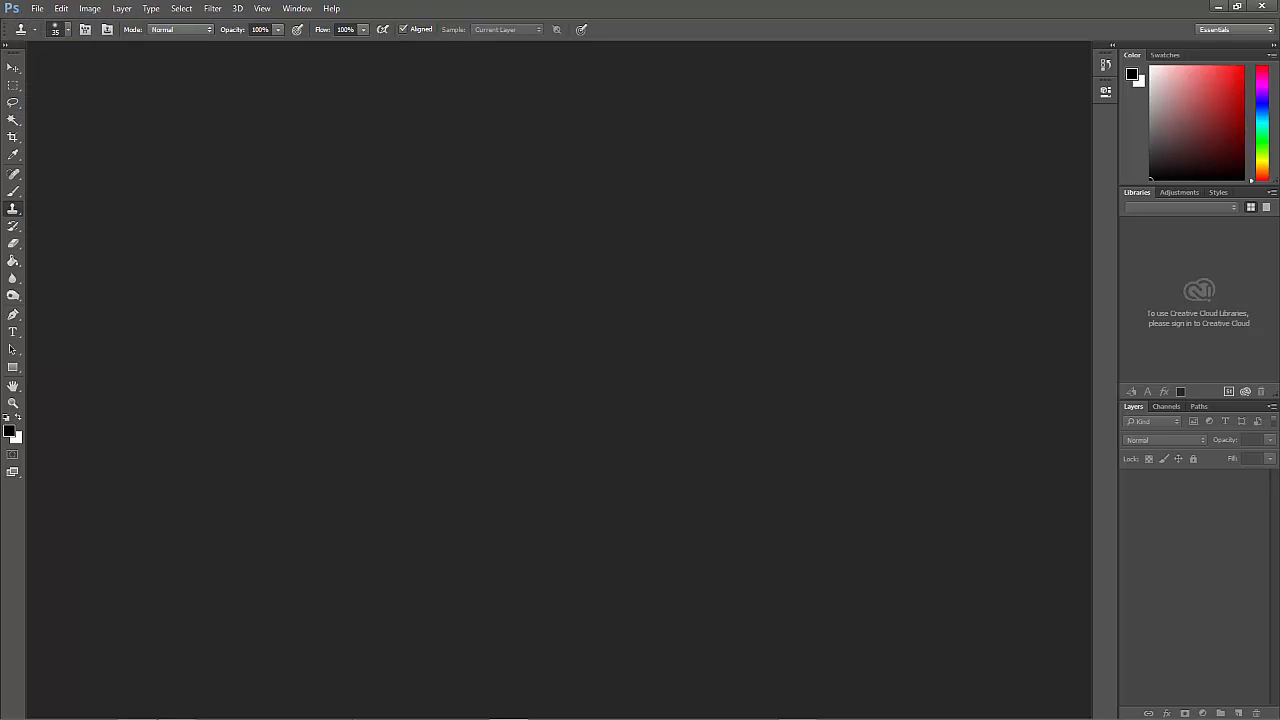
# Open the UVGuide image from the Medieval Tower folder inside 3D Models as a Photoshop document
pyautogui.moveTo(228, 684)
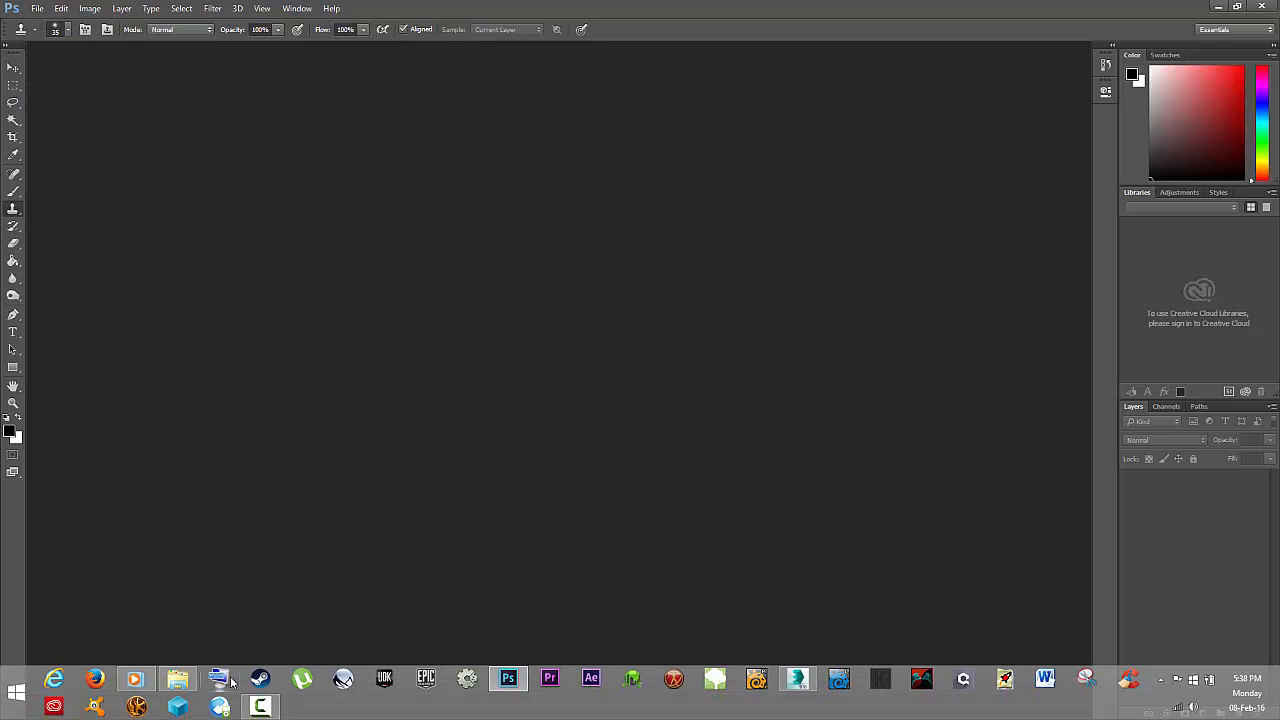
pyautogui.click(166, 681)
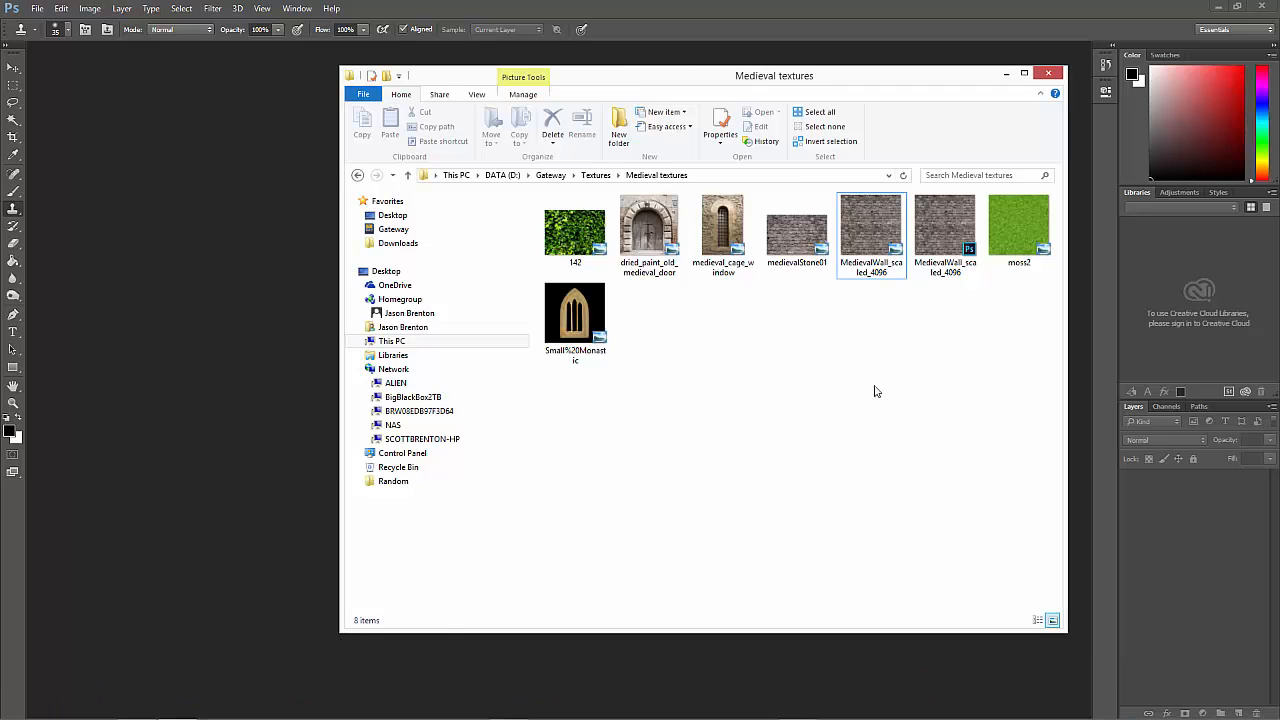
pyautogui.click(358, 176)
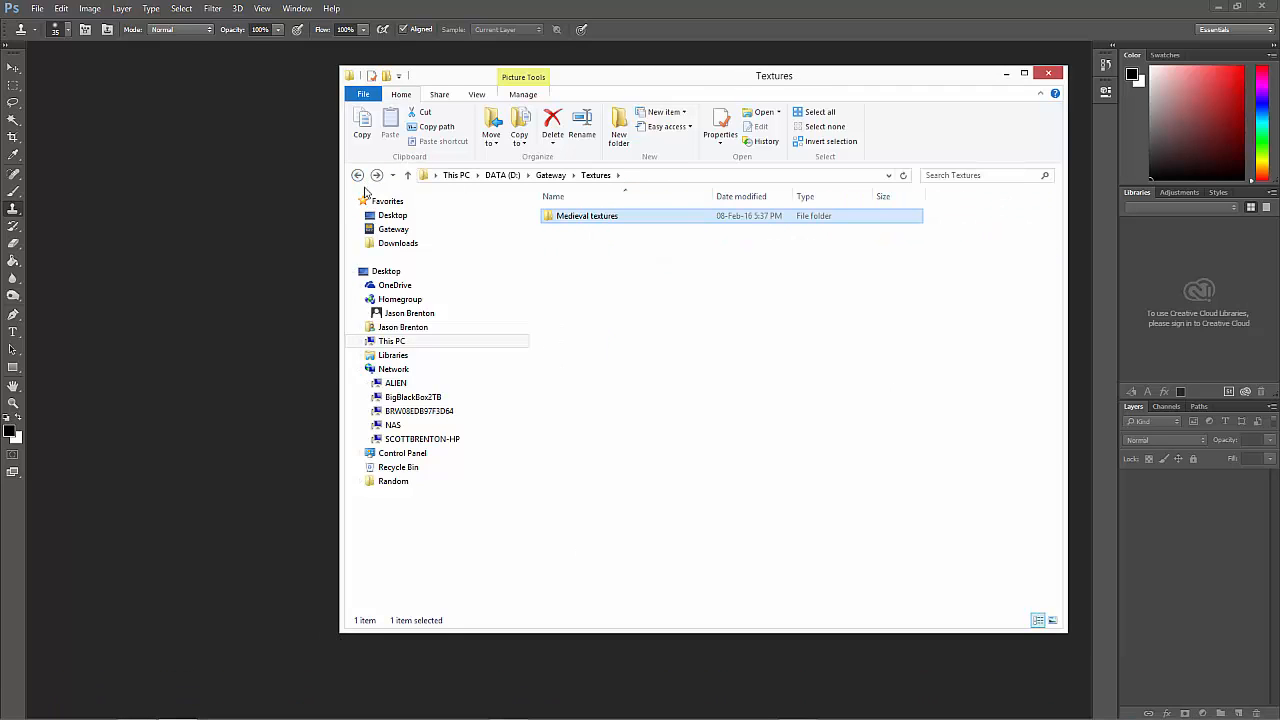
pyautogui.click(357, 175)
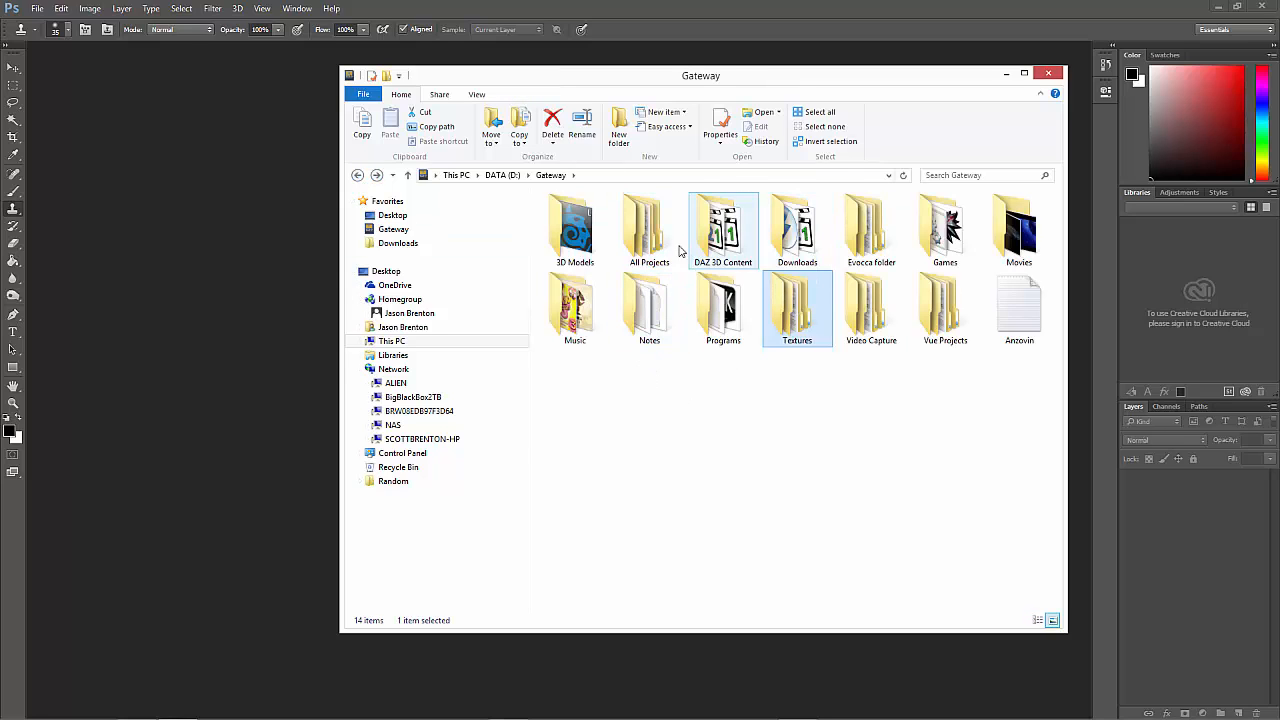
pyautogui.doubleClick(572, 230)
pyautogui.doubleClick(597, 229)
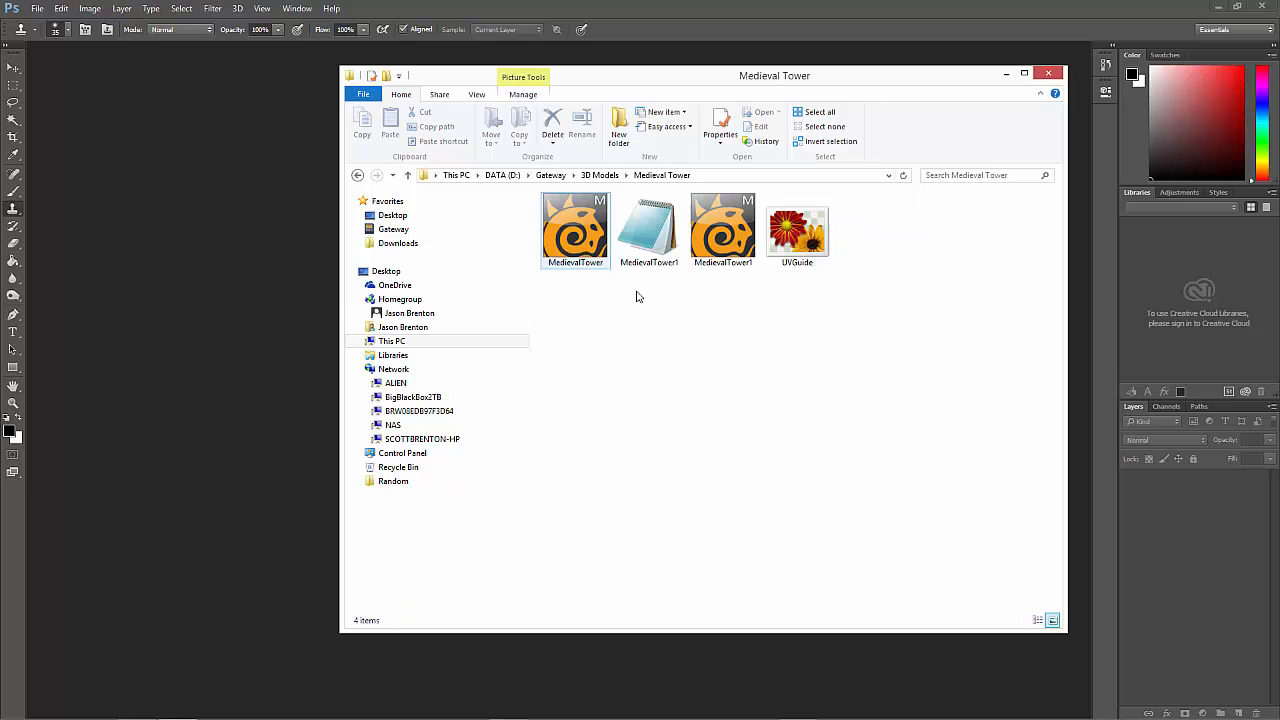
pyautogui.click(797, 243)
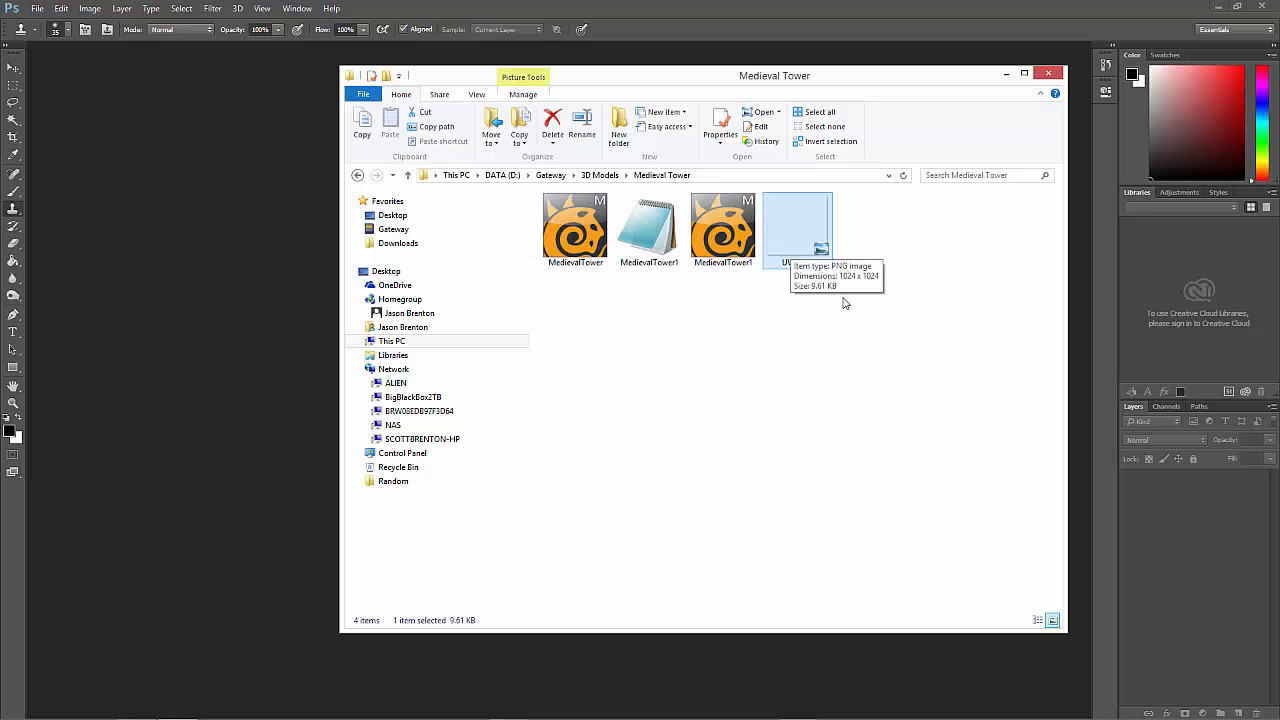
pyautogui.moveTo(797, 230); pyautogui.dragTo(270, 414)
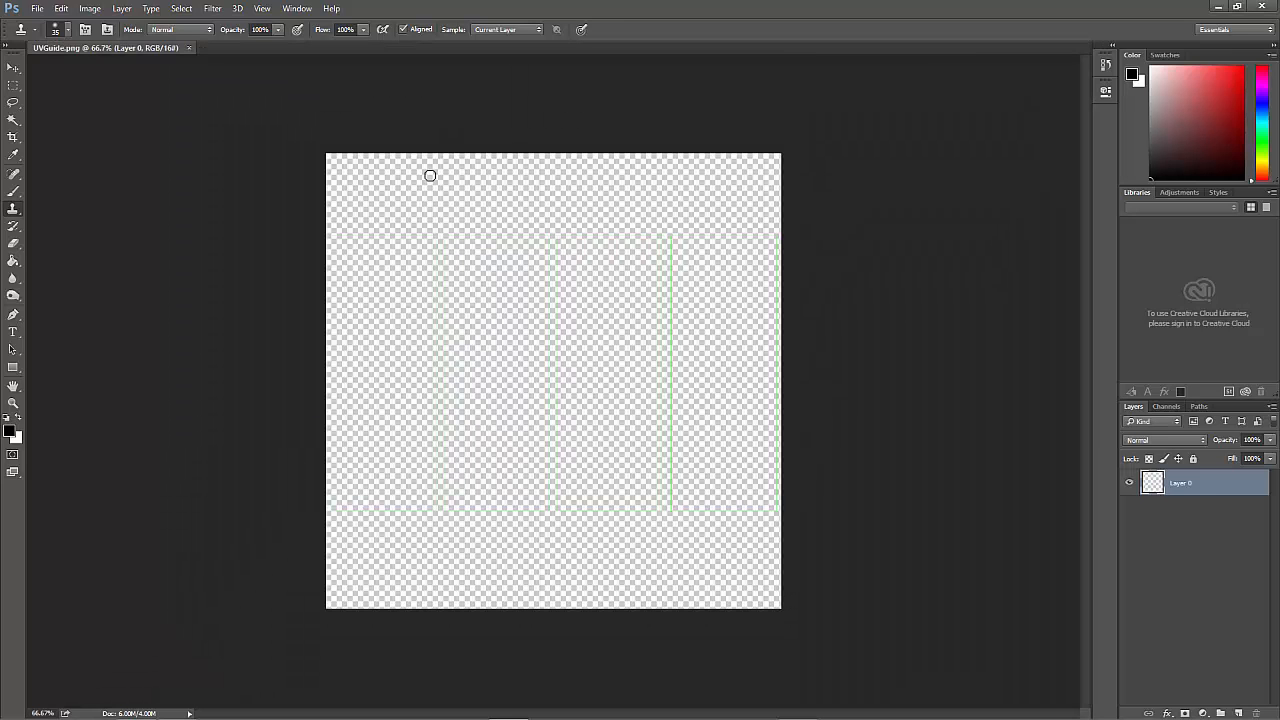
# Add a new empty layer and place it beneath the UV guide layer
pyautogui.click(1202, 554)
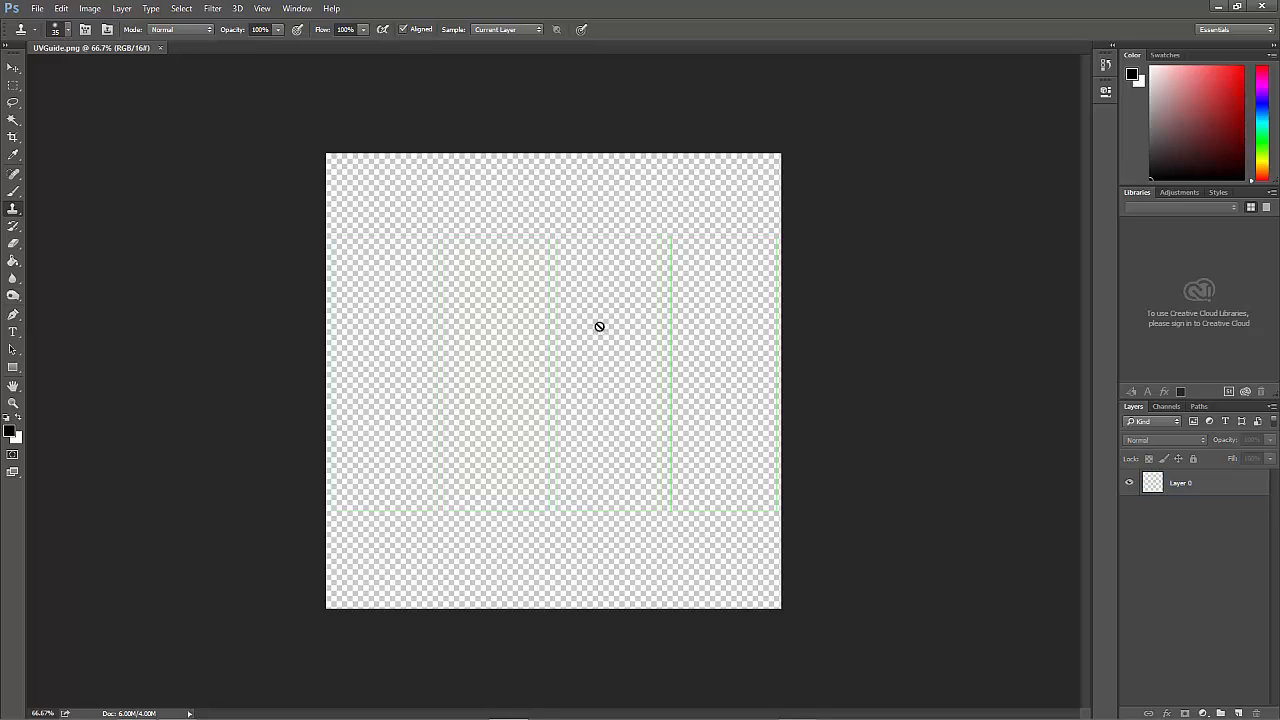
pyautogui.click(1238, 713)
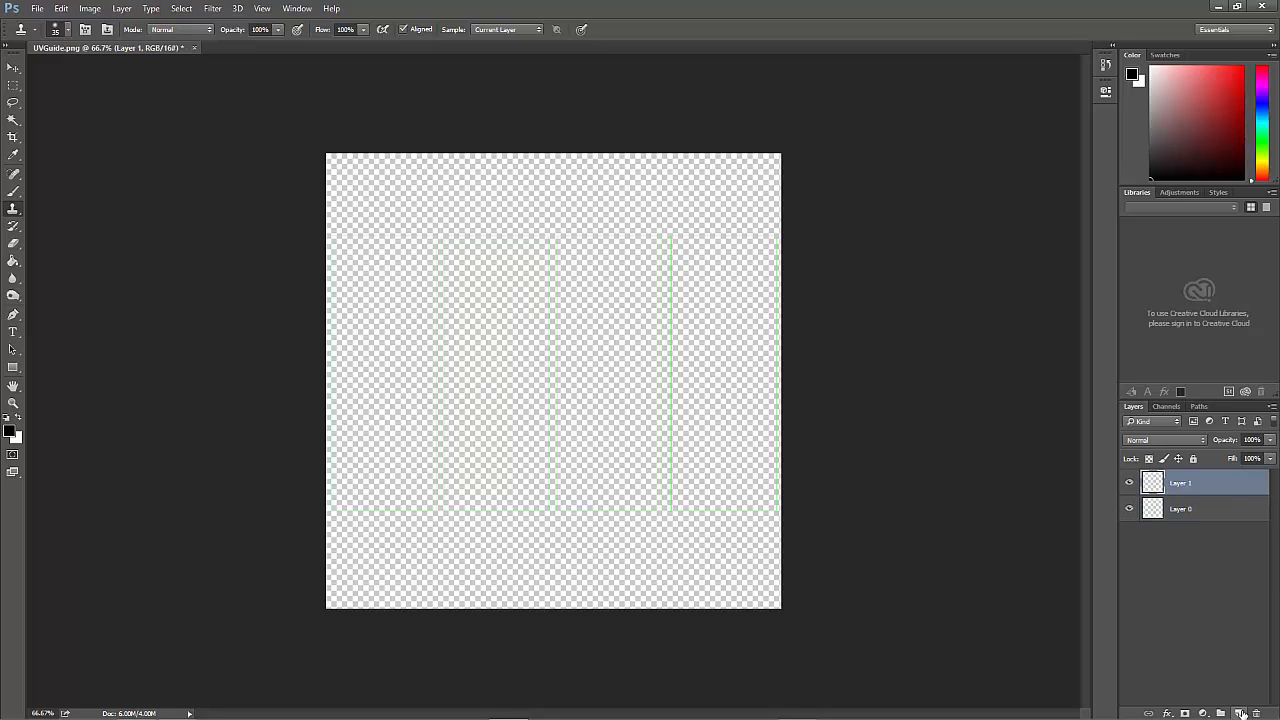
pyautogui.moveTo(1186, 485); pyautogui.dragTo(1183, 534)
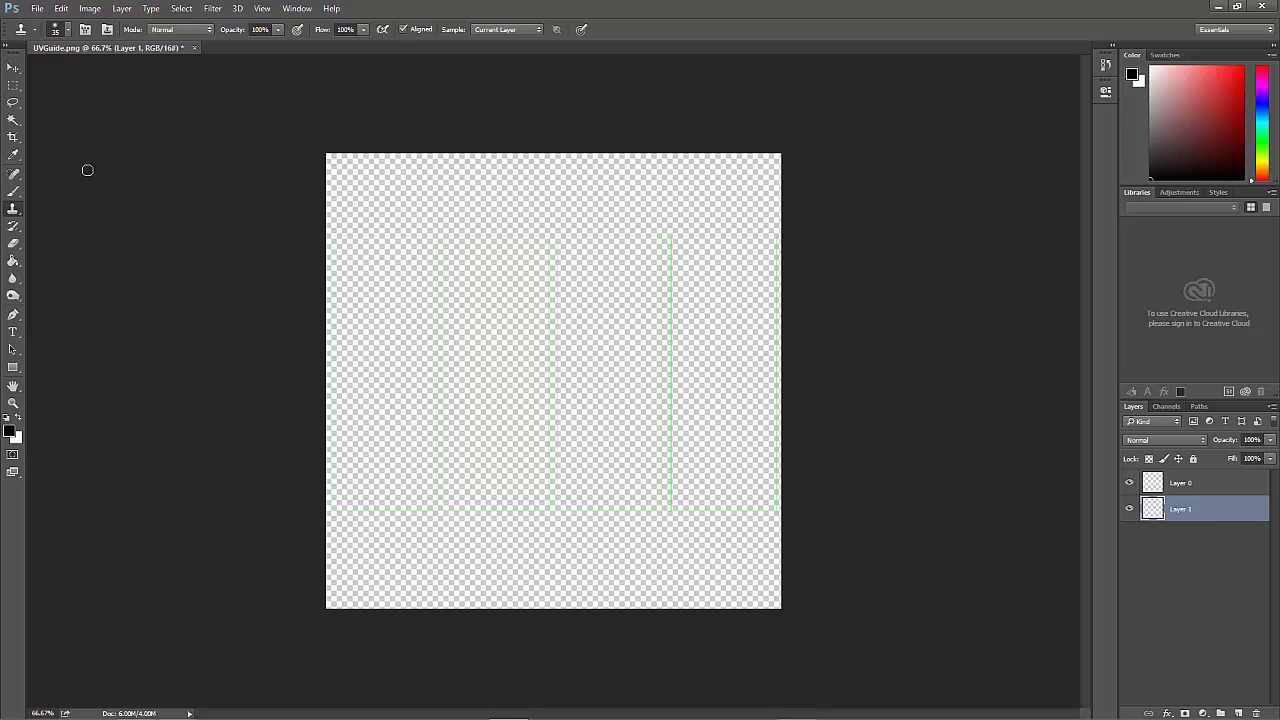
# Fill the new bottom layer with the black foreground color in Normal mode at 100% opacity
pyautogui.click(62, 9)
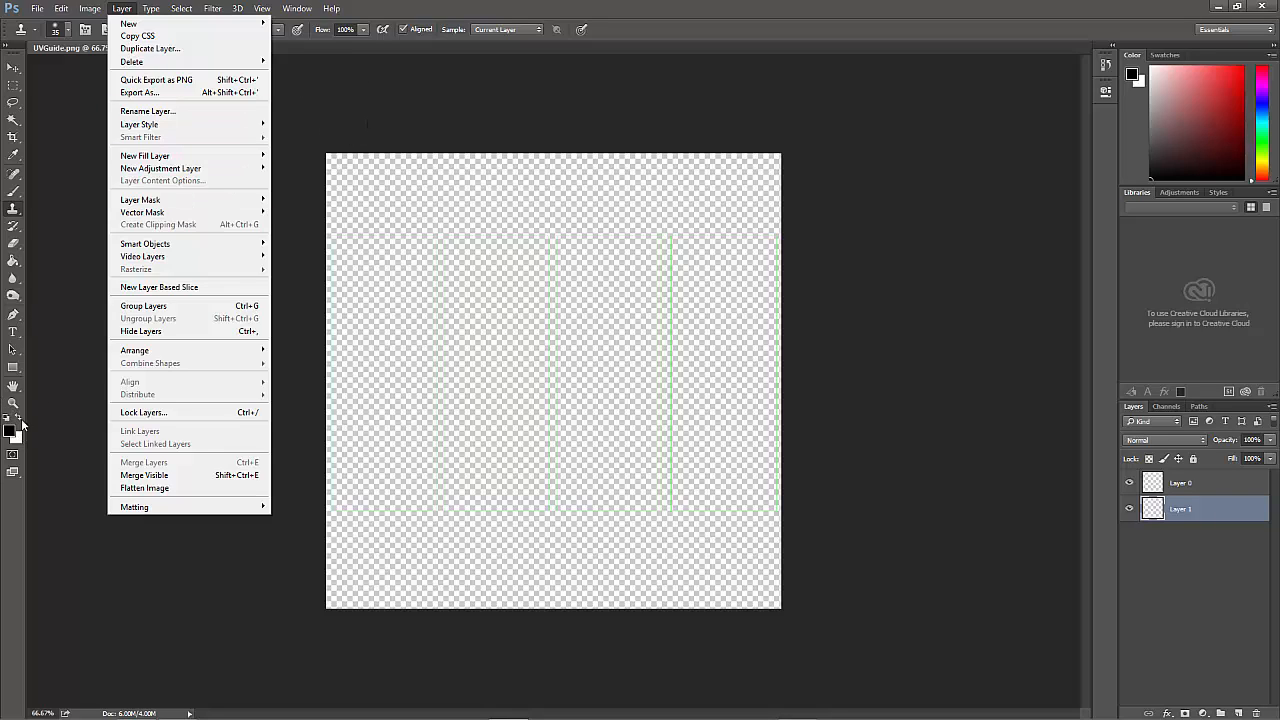
pyautogui.moveTo(181, 68)
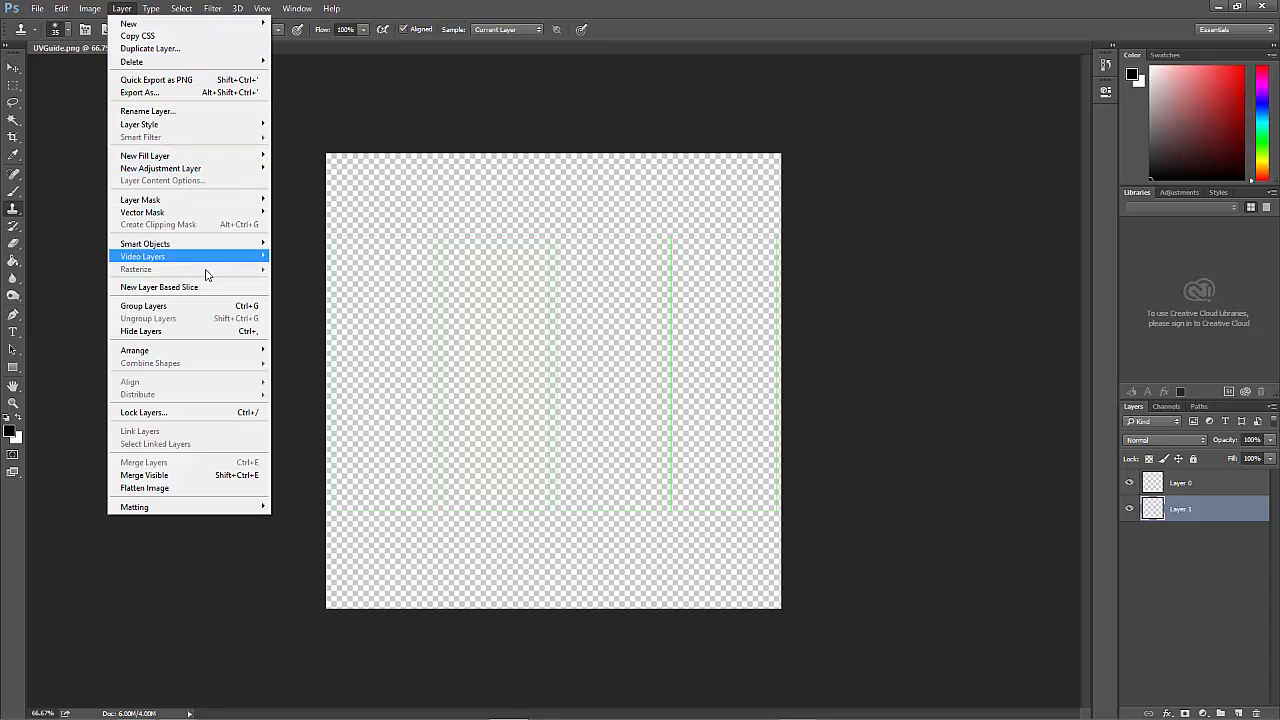
pyautogui.moveTo(61, 8)
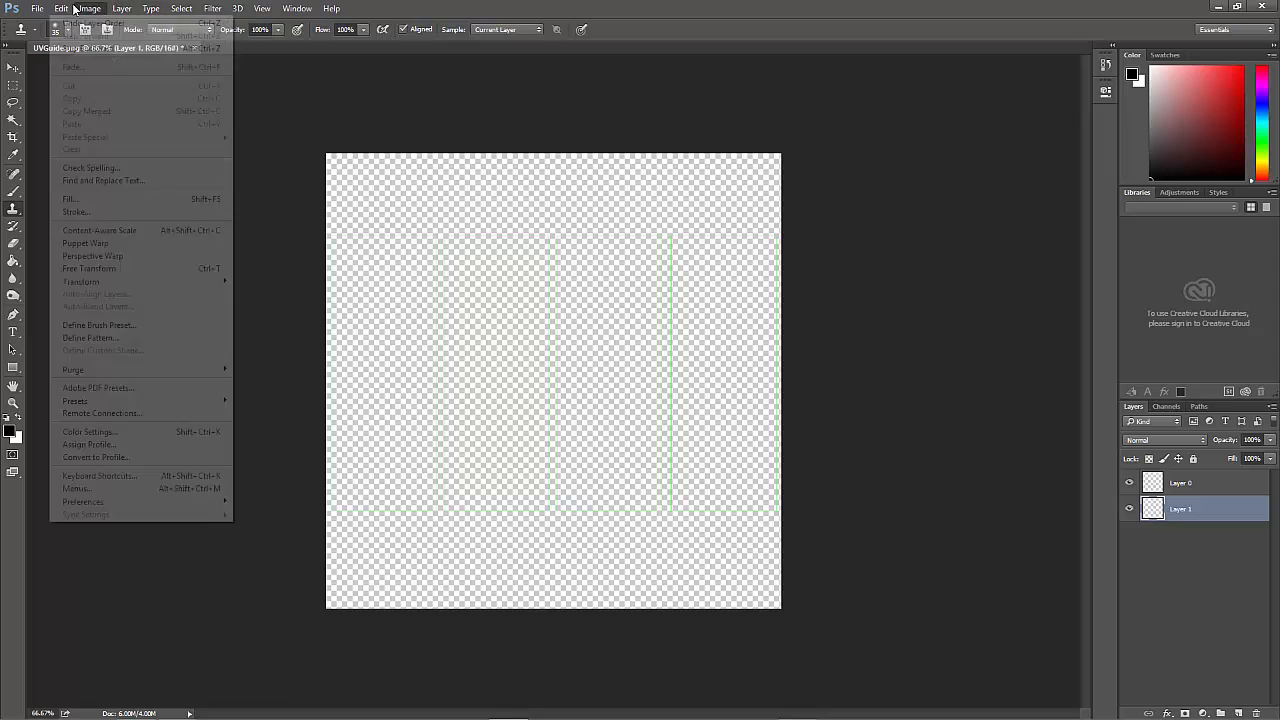
pyautogui.click(85, 199)
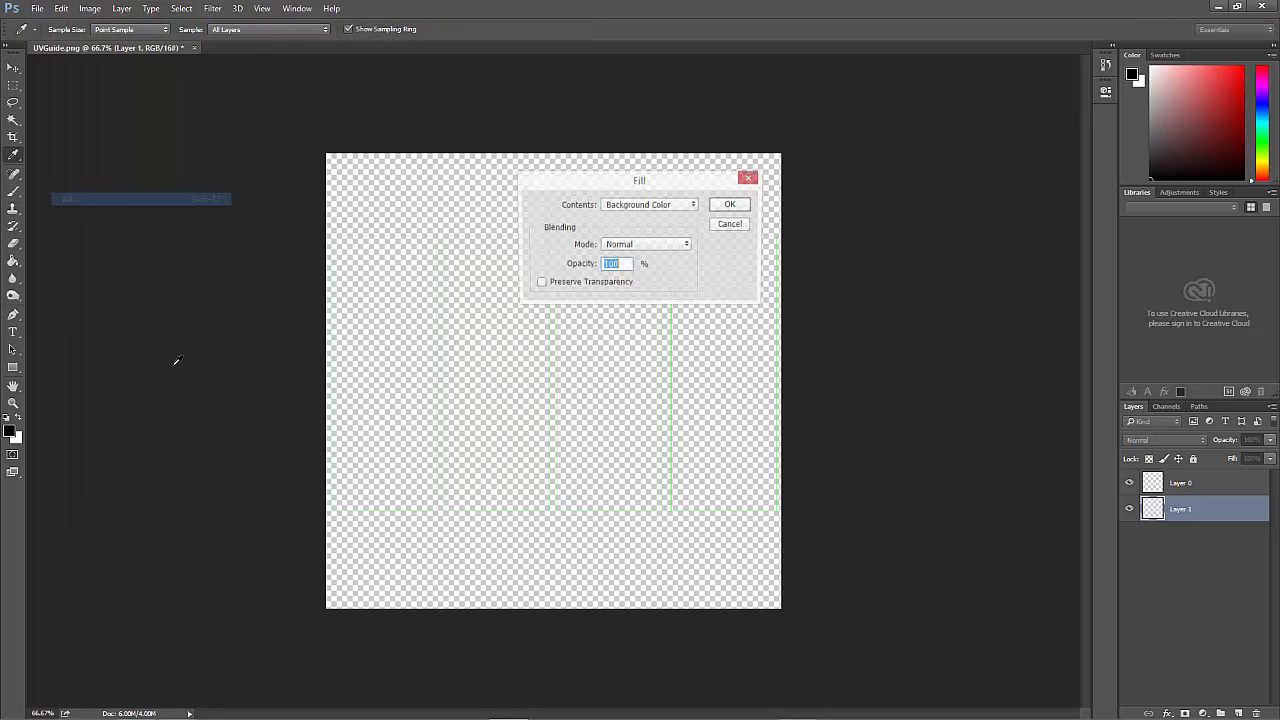
pyautogui.click(656, 209)
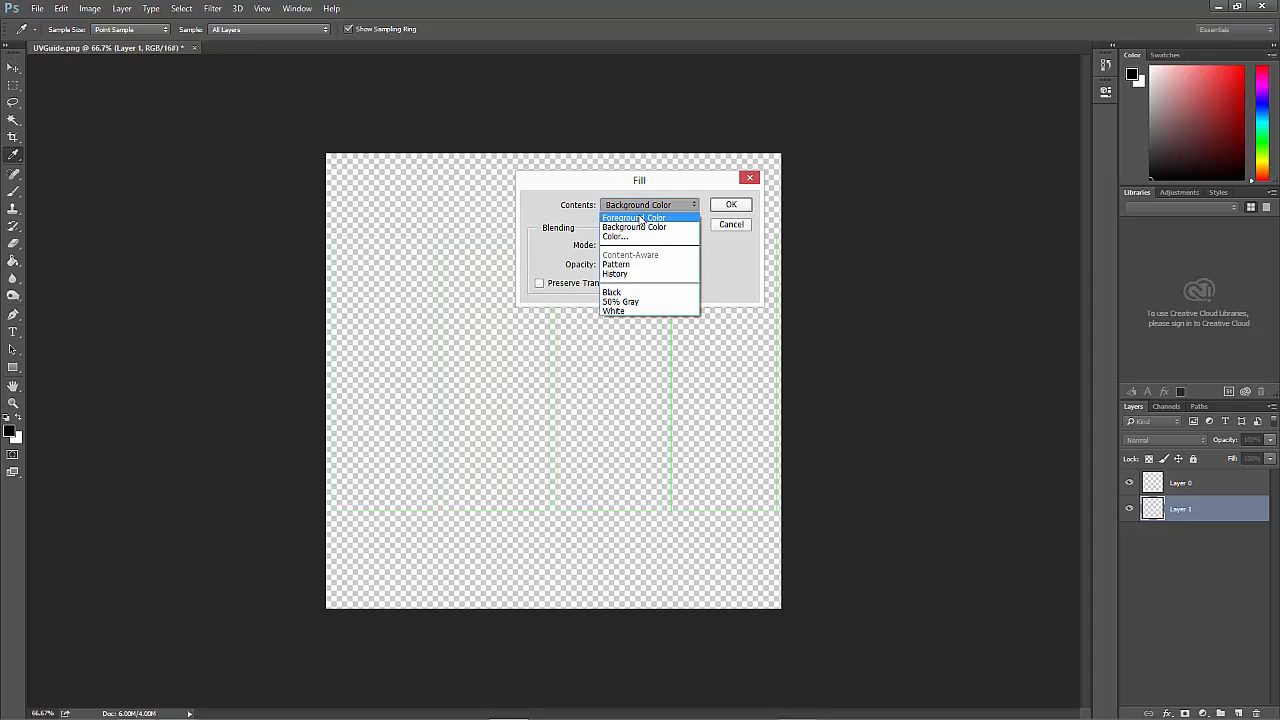
pyautogui.click(644, 216)
pyautogui.click(729, 205)
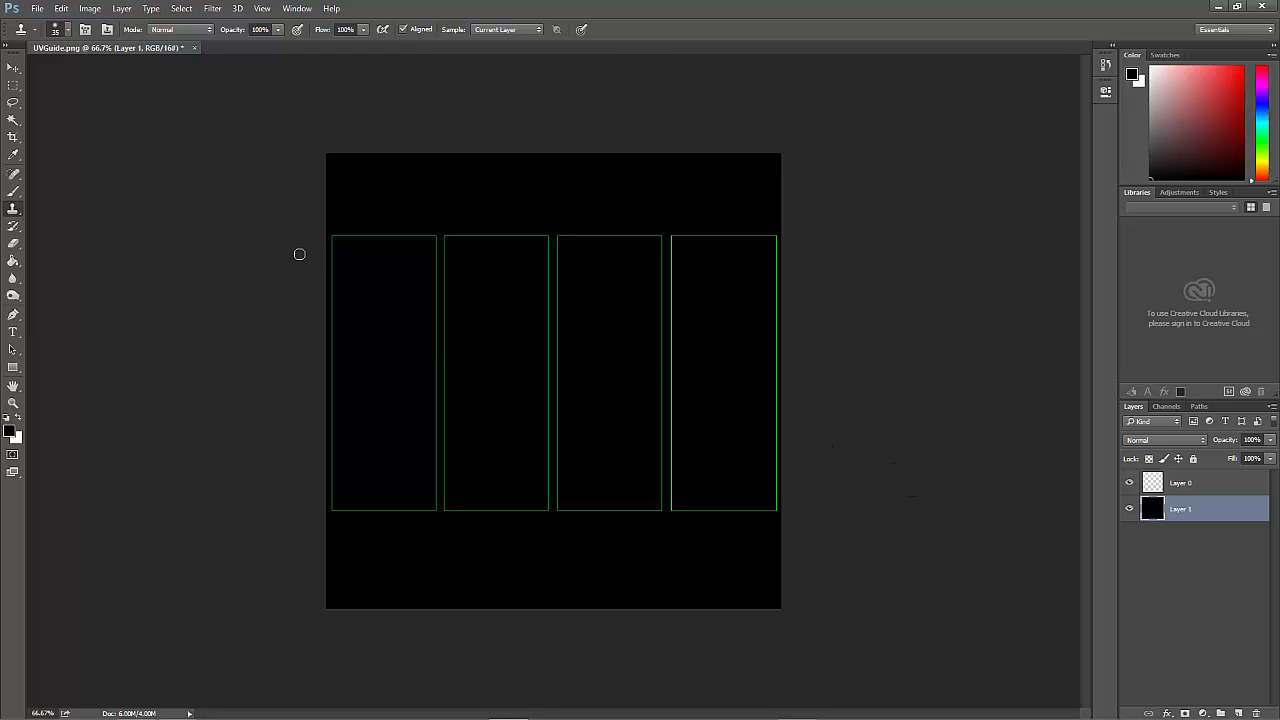
# Place the MedievalWall_scaled_4096 image from the Medieval textures folder into the UVGuide document, between the UV guide and the black layer
pyautogui.moveTo(178, 712)
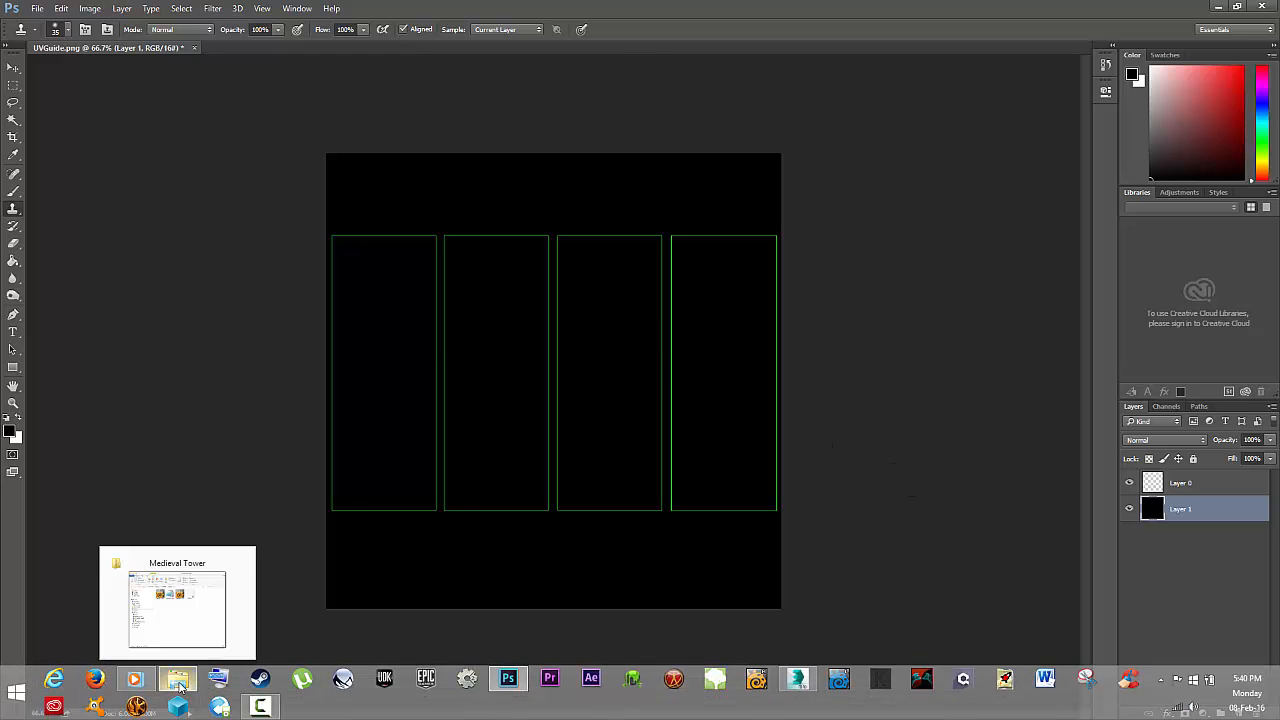
pyautogui.click(178, 686)
pyautogui.click(179, 685)
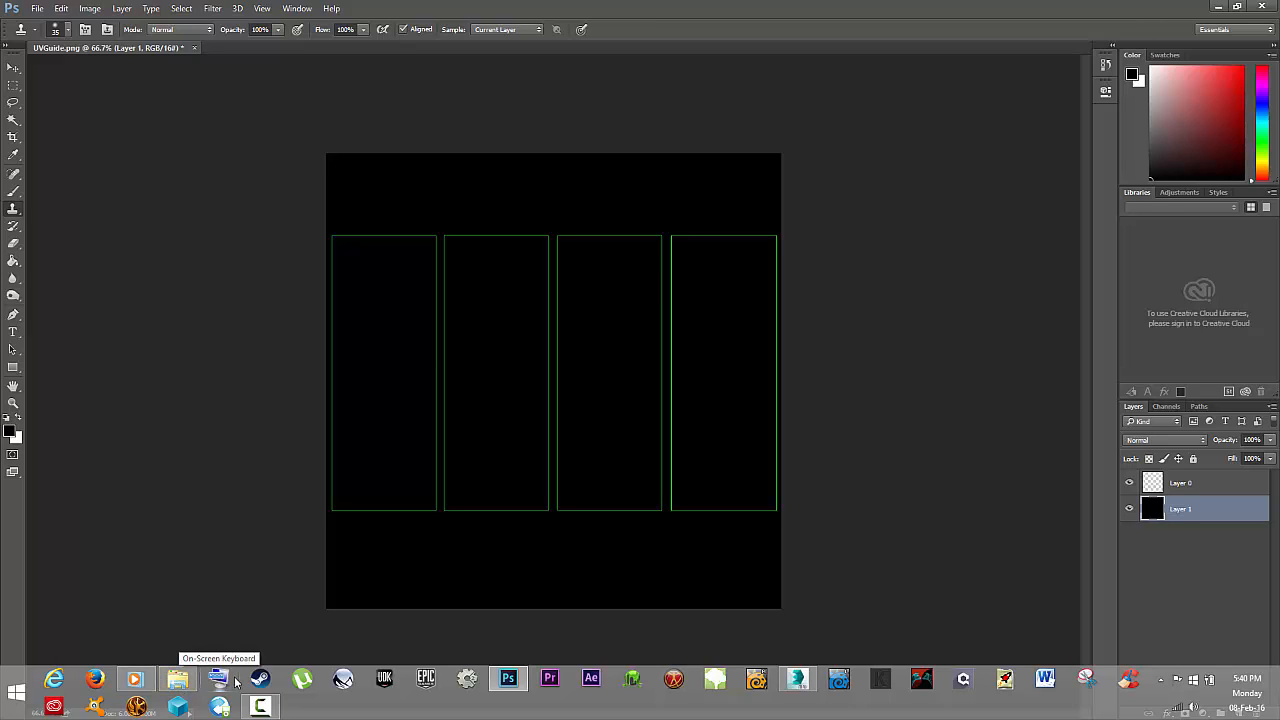
pyautogui.click(178, 680)
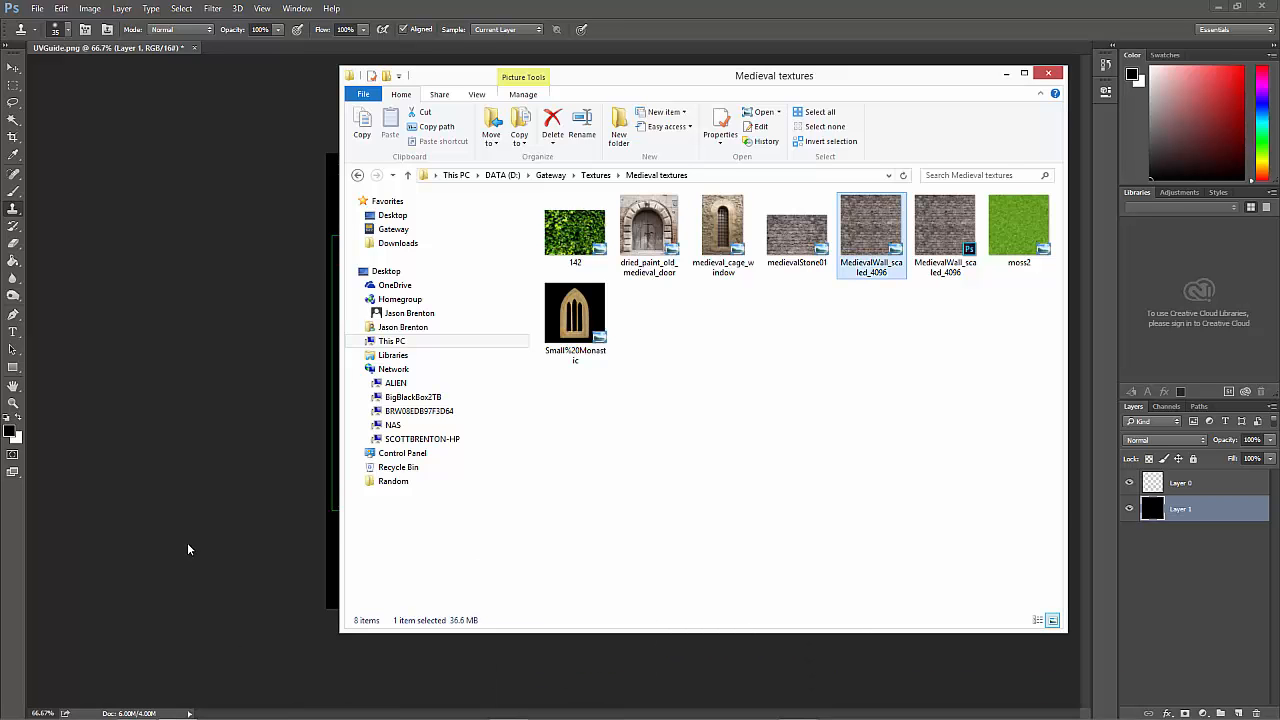
pyautogui.click(617, 9)
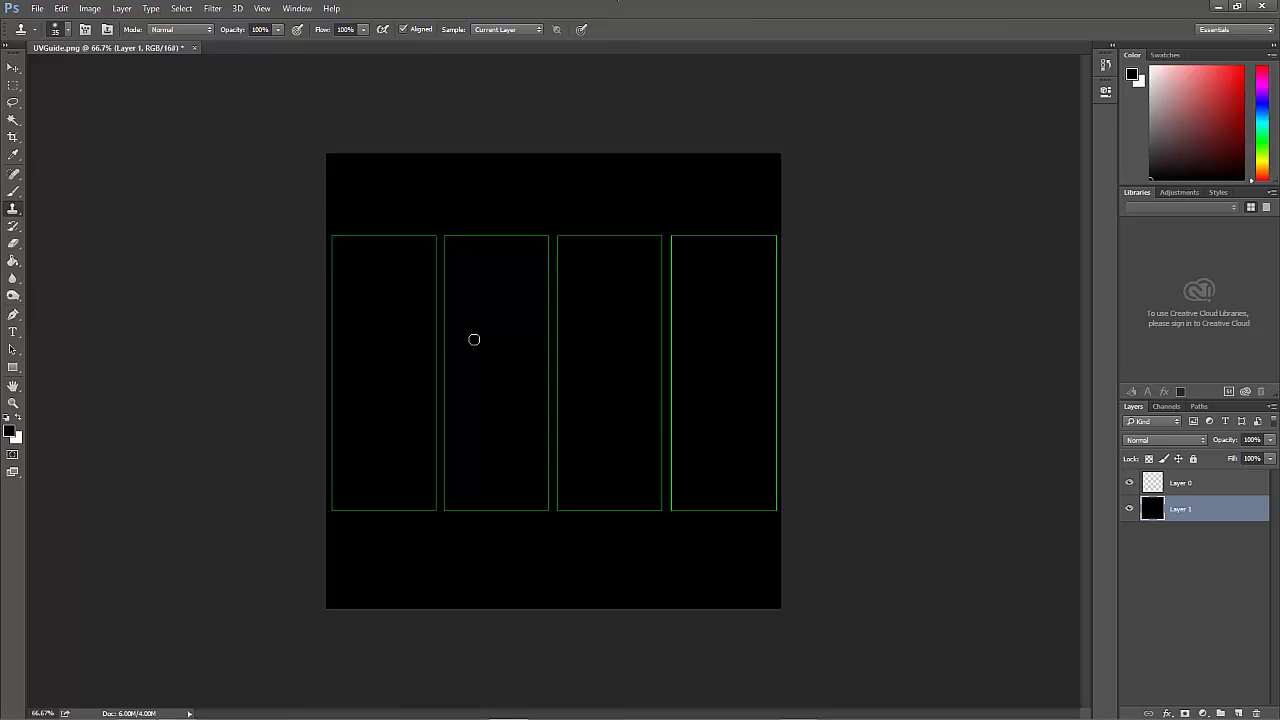
pyautogui.moveTo(298, 716)
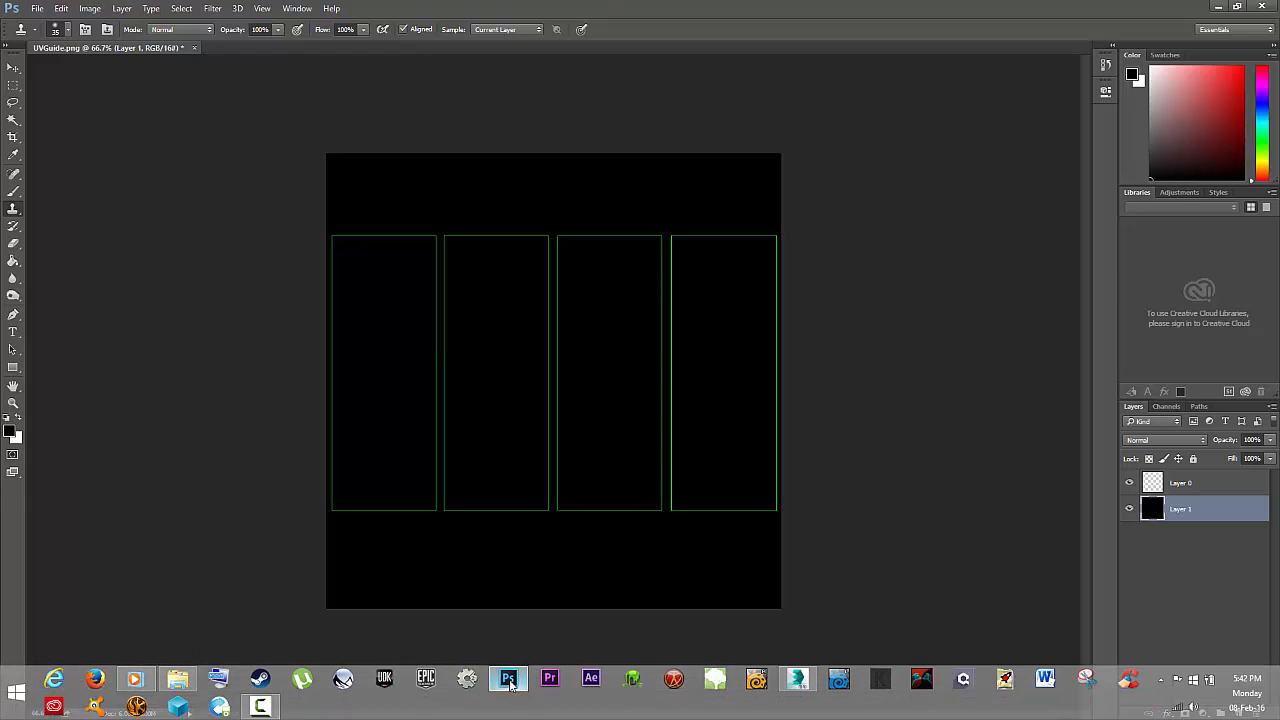
pyautogui.click(178, 679)
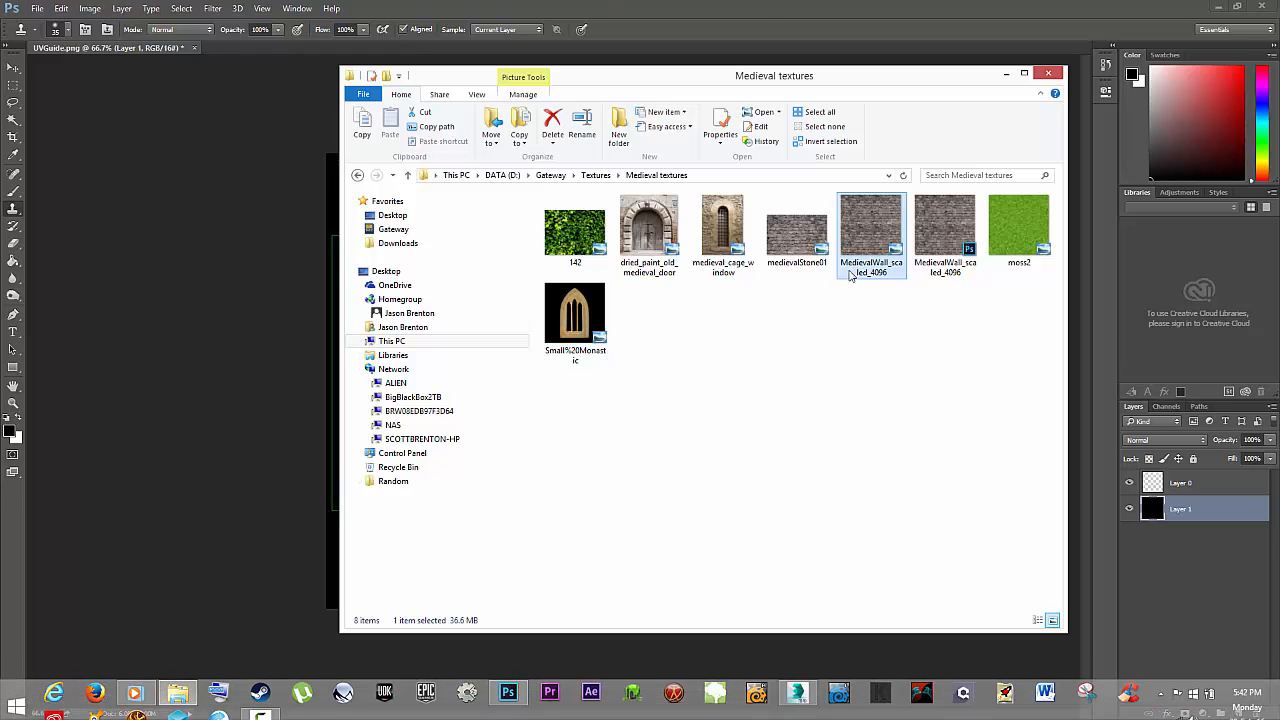
pyautogui.moveTo(850, 276); pyautogui.dragTo(243, 491)
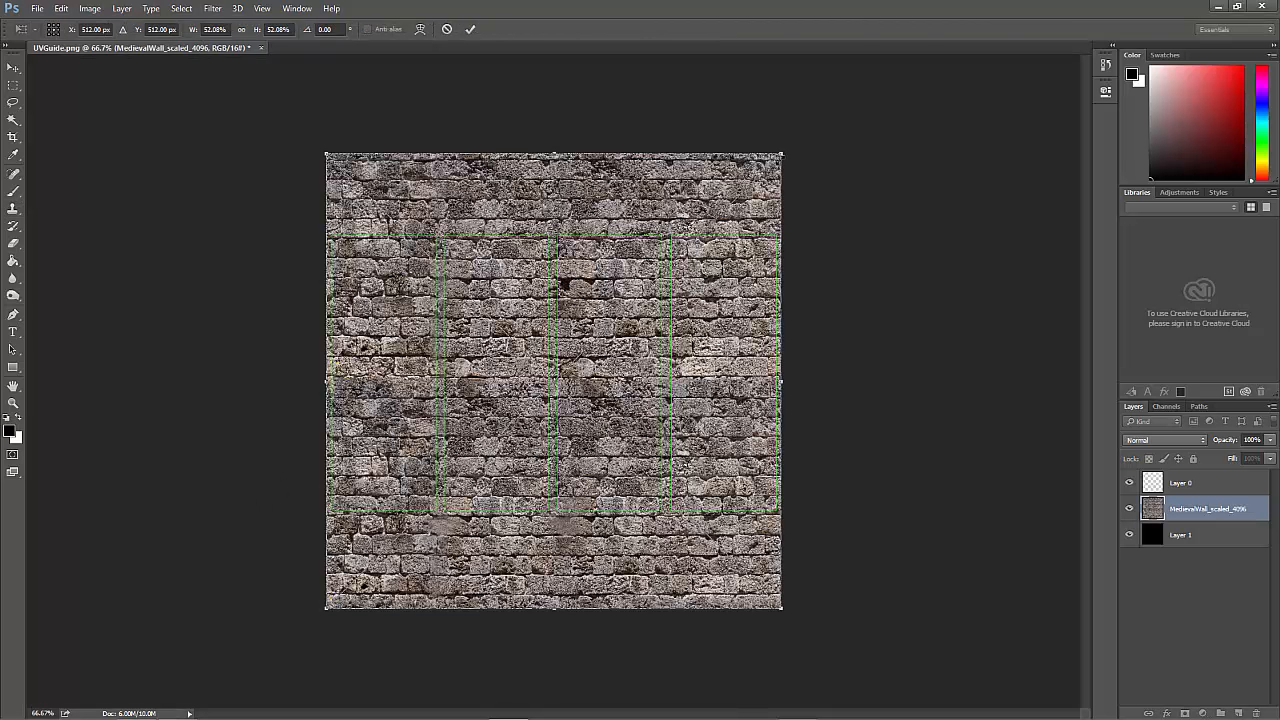
# Scale the placed wall image proportionally to 12.56% and move it onto the lower-left corner of the first UV rectangle
pyautogui.moveTo(782, 153); pyautogui.dragTo(388, 427)
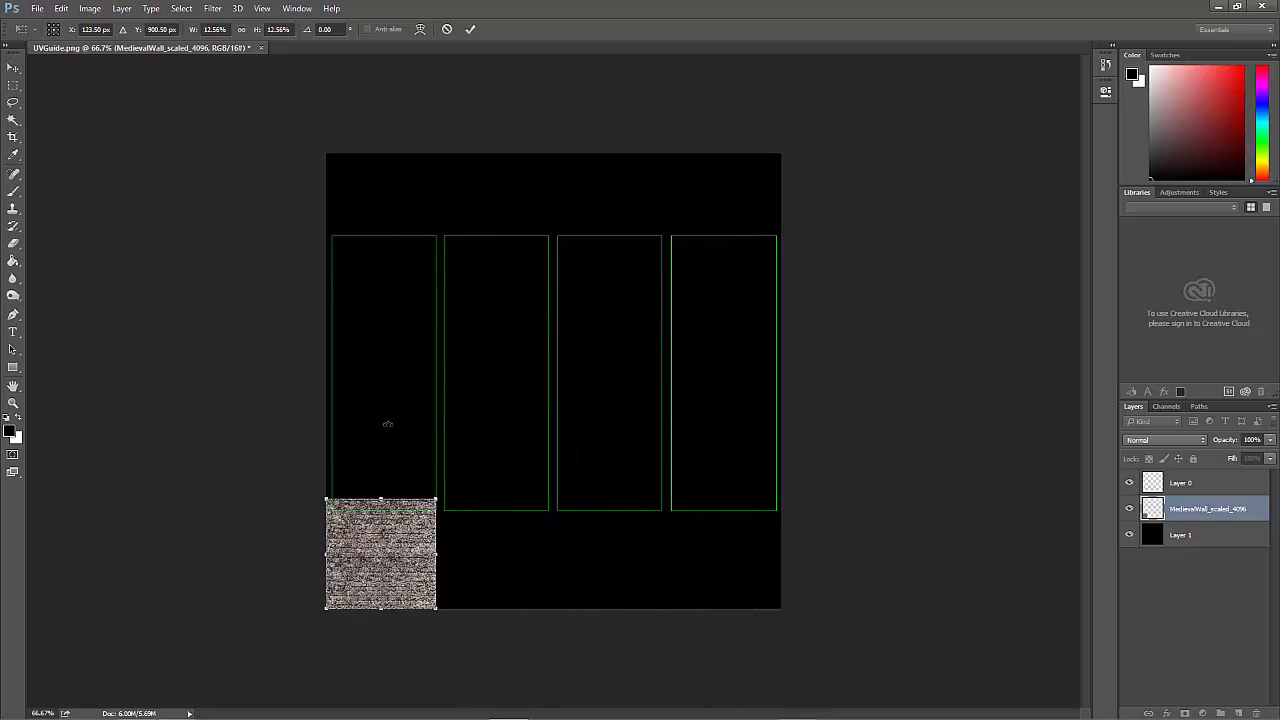
pyautogui.hotkey('ctrl', '+')
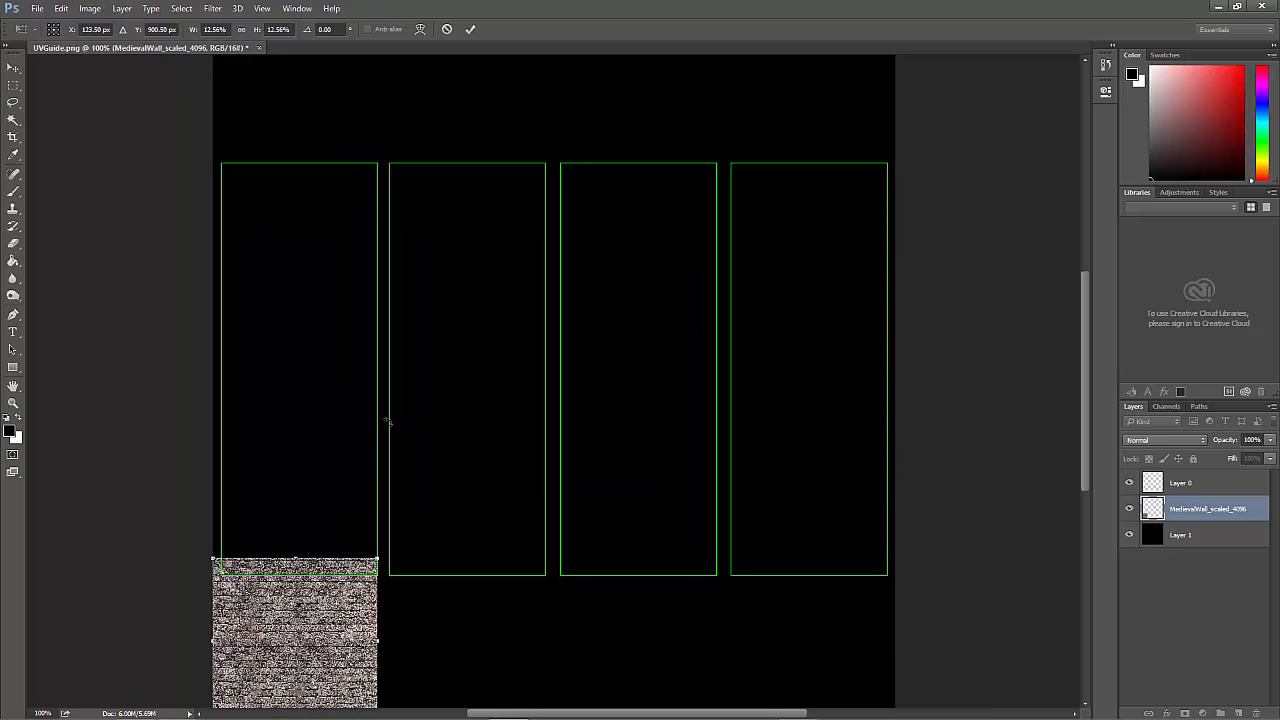
pyautogui.moveTo(316, 655); pyautogui.dragTo(324, 515)
pyautogui.hotkey('ctrl', '+')
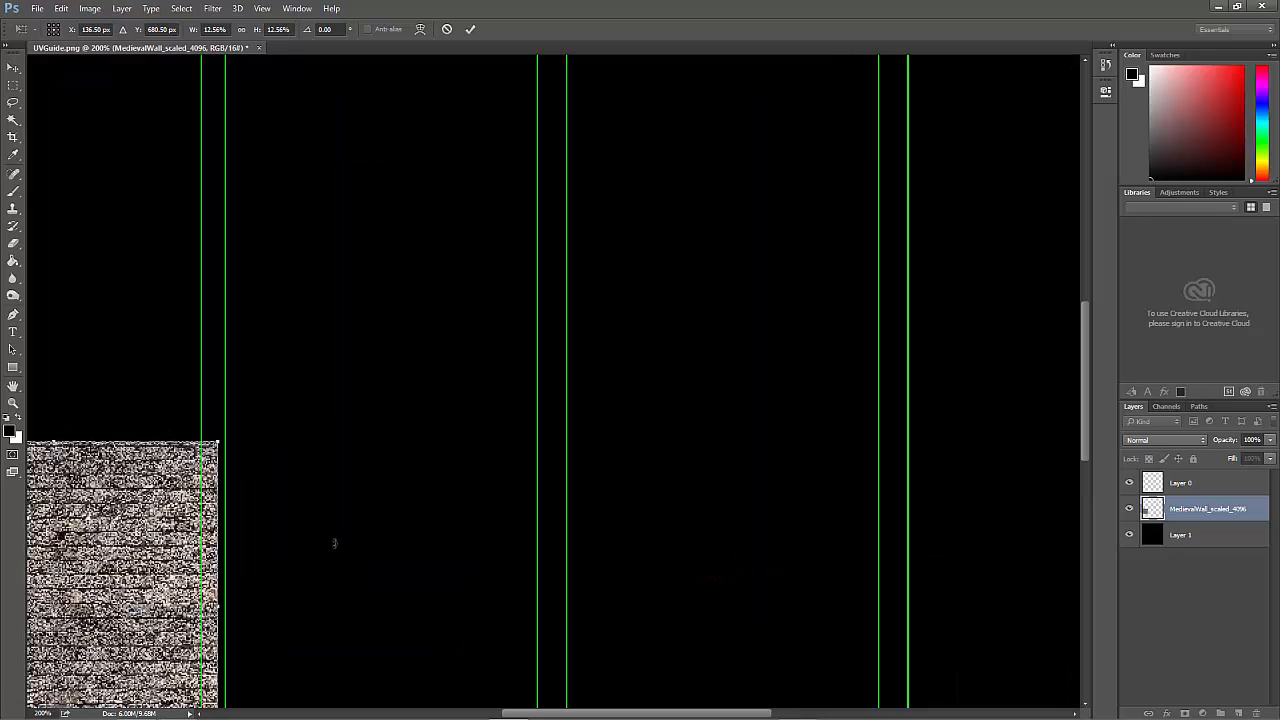
pyautogui.moveTo(243, 569); pyautogui.dragTo(640, 396)
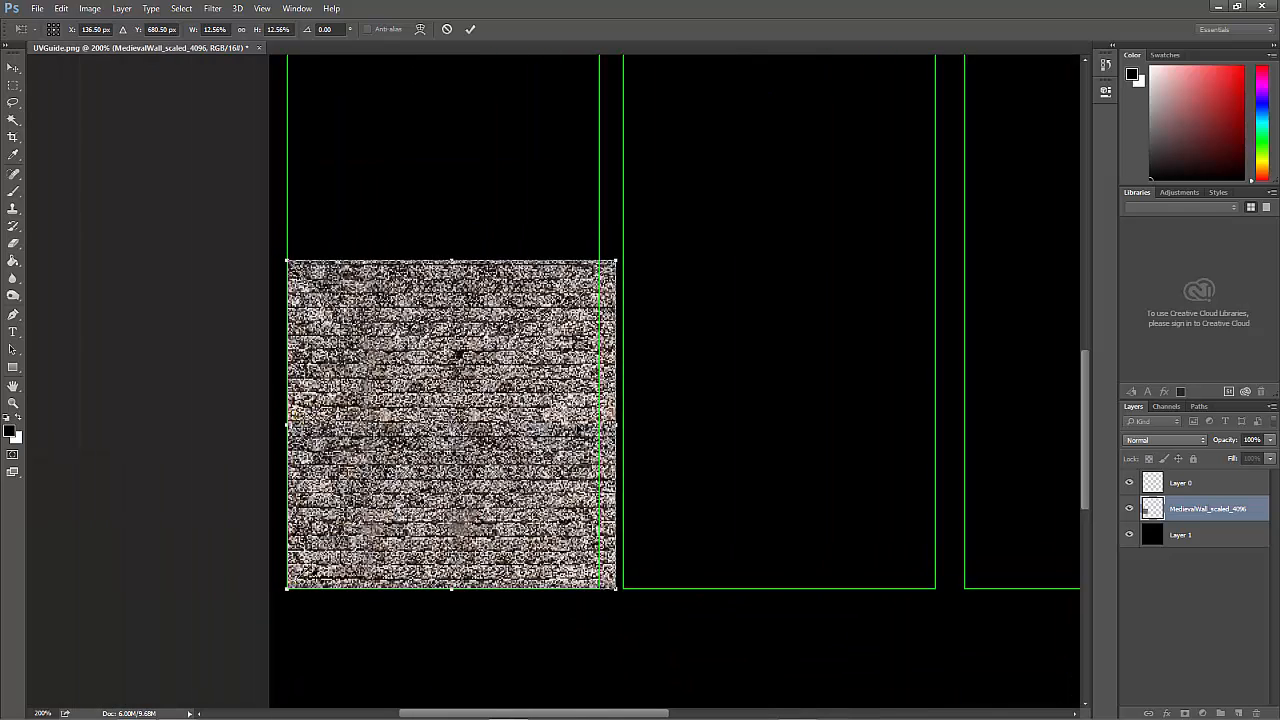
pyautogui.moveTo(465, 450)
pyautogui.mouseDown()
pyautogui.moveTo(453, 452)
pyautogui.moveTo(485, 440)
pyautogui.moveTo(465, 450)
pyautogui.mouseUp()
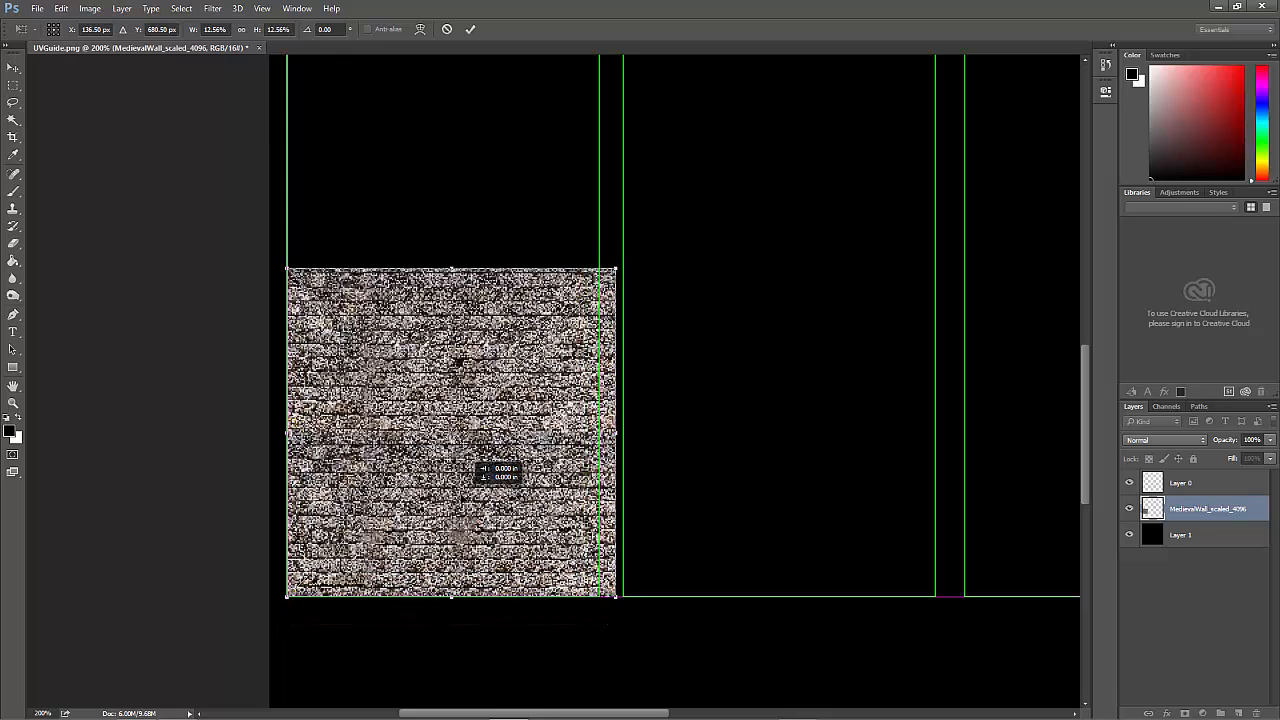
pyautogui.moveTo(461, 494); pyautogui.dragTo(472, 481)
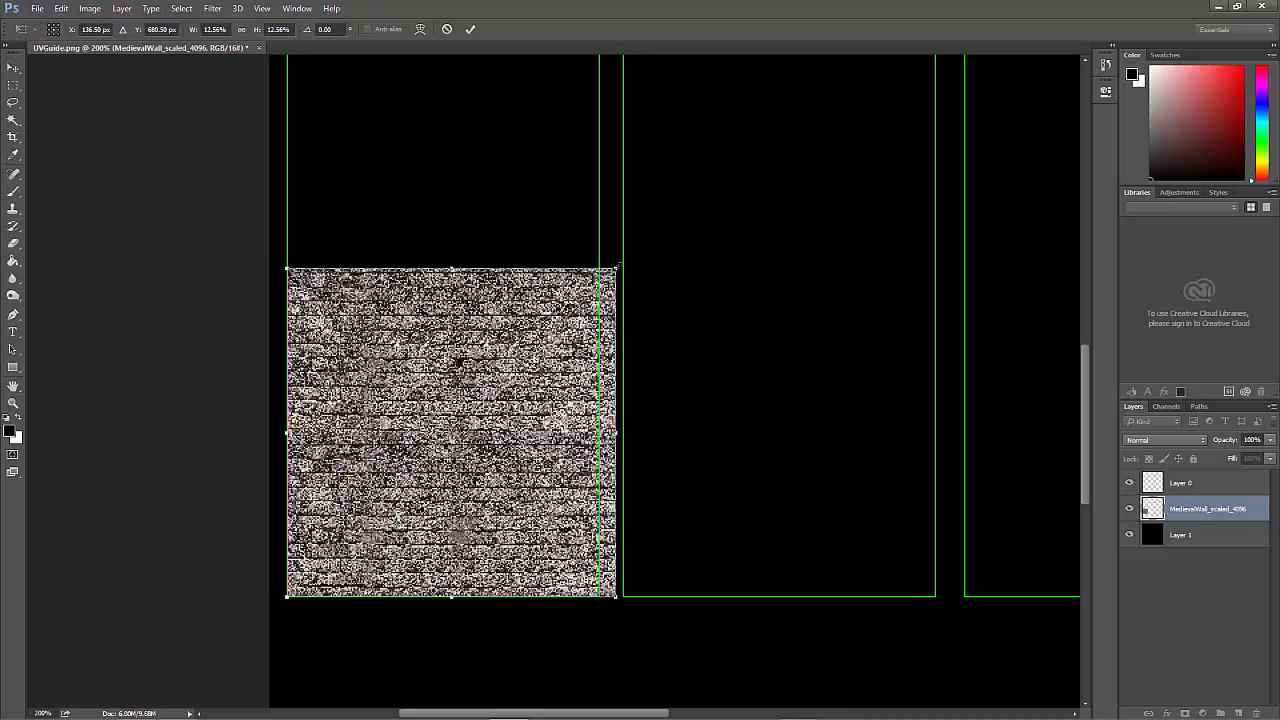
# Shrink the wall image to 11.90% so it matches the first UV rectangle's width, and commit the placement
pyautogui.moveTo(618, 266); pyautogui.dragTo(568, 252)
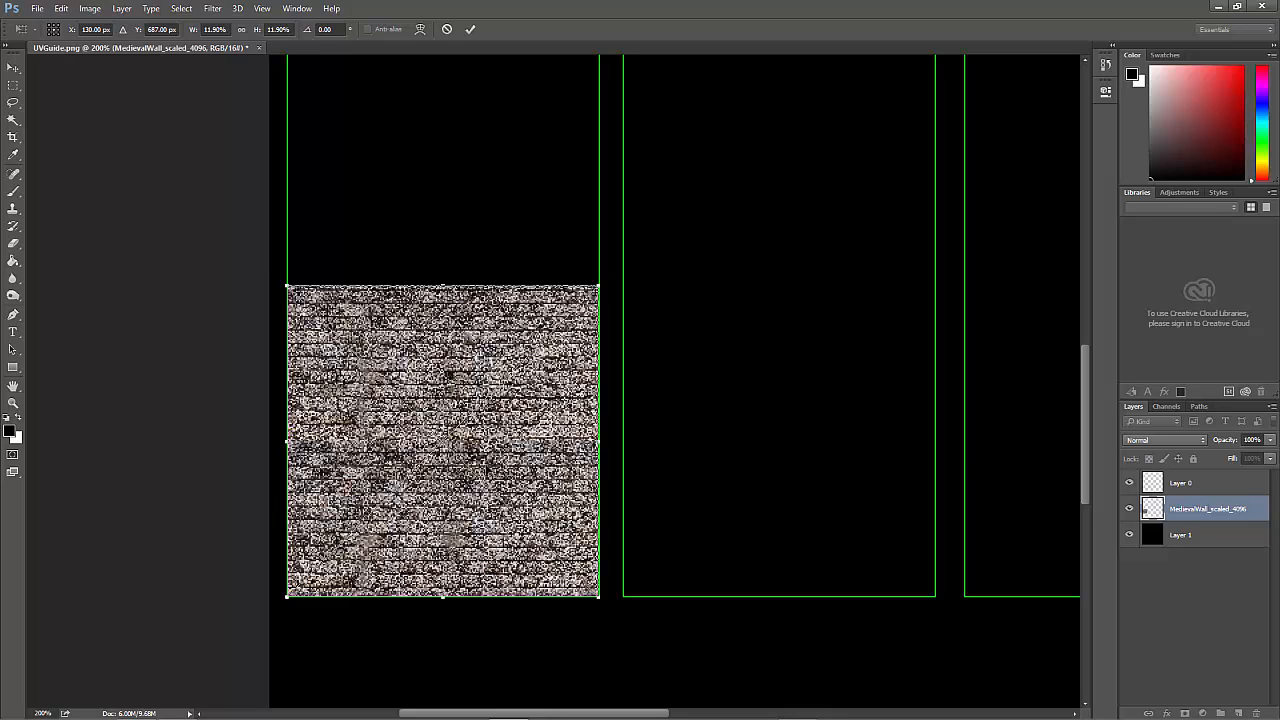
pyautogui.moveTo(487, 465); pyautogui.dragTo(490, 263)
pyautogui.moveTo(500, 515)
pyautogui.mouseDown()
pyautogui.moveTo(495, 445)
pyautogui.moveTo(501, 515)
pyautogui.mouseUp()
pyautogui.press('s')
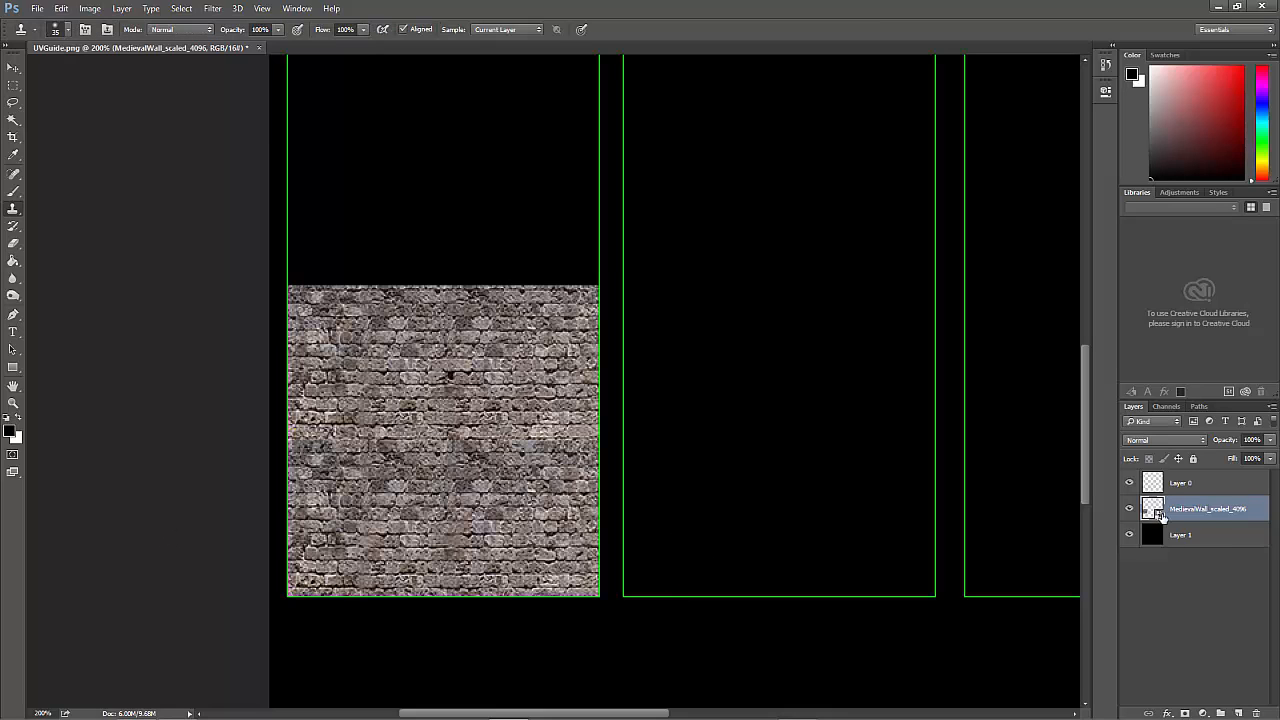
# Duplicate the wall tile with the Move tool and stack the copy directly above the original in the first UV rectangle
pyautogui.click(1205, 640)
pyautogui.click(1198, 515)
pyautogui.click(14, 67)
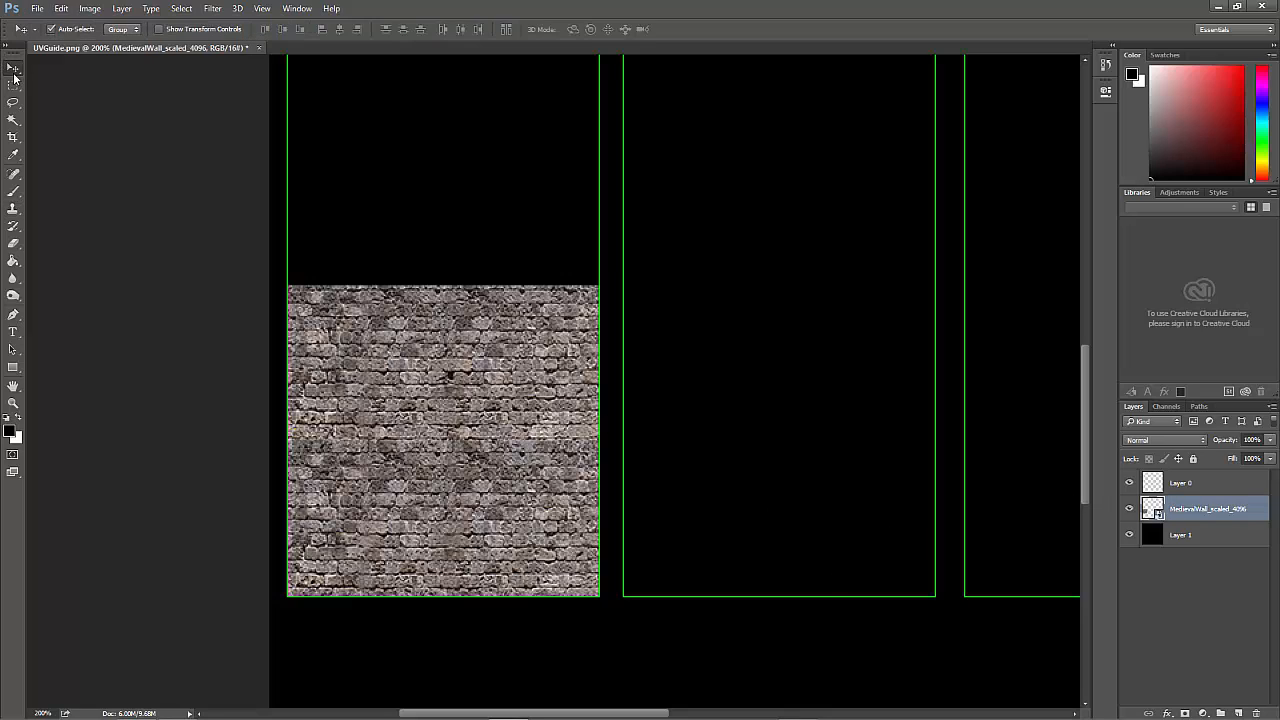
pyautogui.press('alt')
pyautogui.scroll(-1, 575, 472)
pyautogui.scroll(1, 572, 471)
pyautogui.click(481, 522)
pyautogui.moveTo(491, 499); pyautogui.dragTo(490, 207)
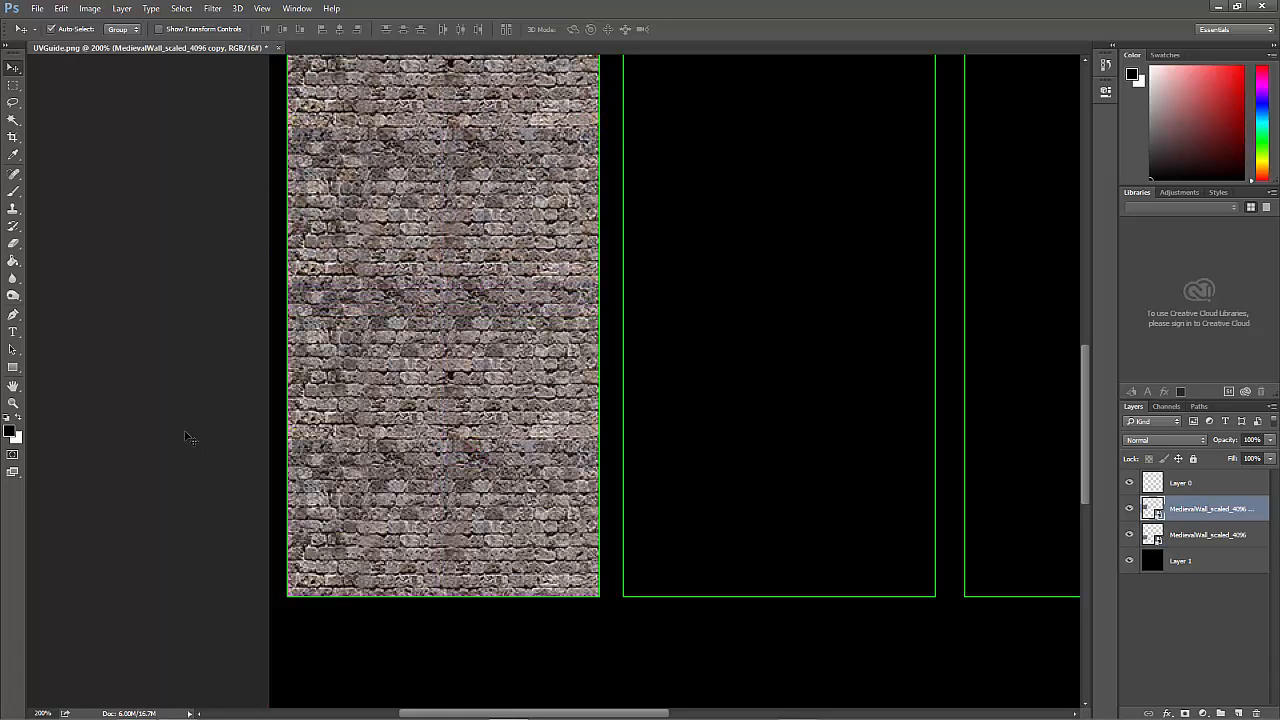
# Add a second copy of the wall tile on top of the stack, extending past the first UV rectangle's upper edge
pyautogui.moveTo(209, 317); pyautogui.dragTo(205, 517)
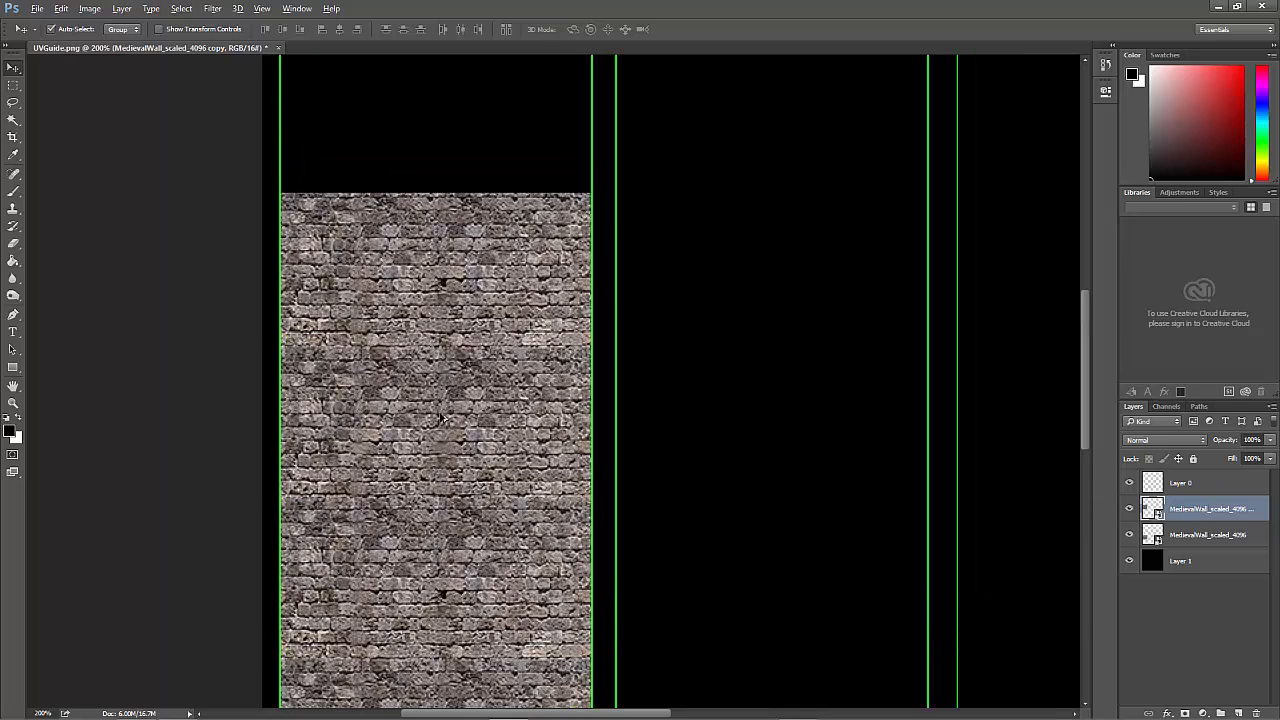
pyautogui.moveTo(444, 418); pyautogui.dragTo(441, 102)
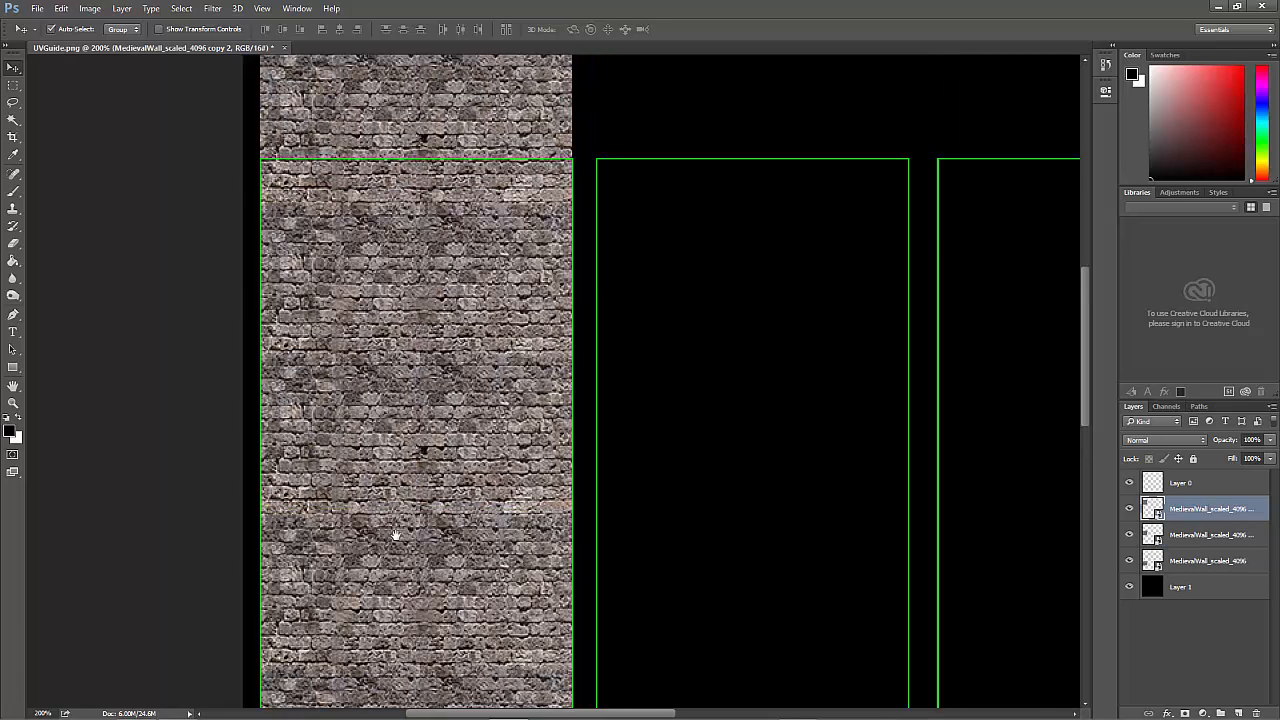
pyautogui.moveTo(436, 197); pyautogui.dragTo(397, 534)
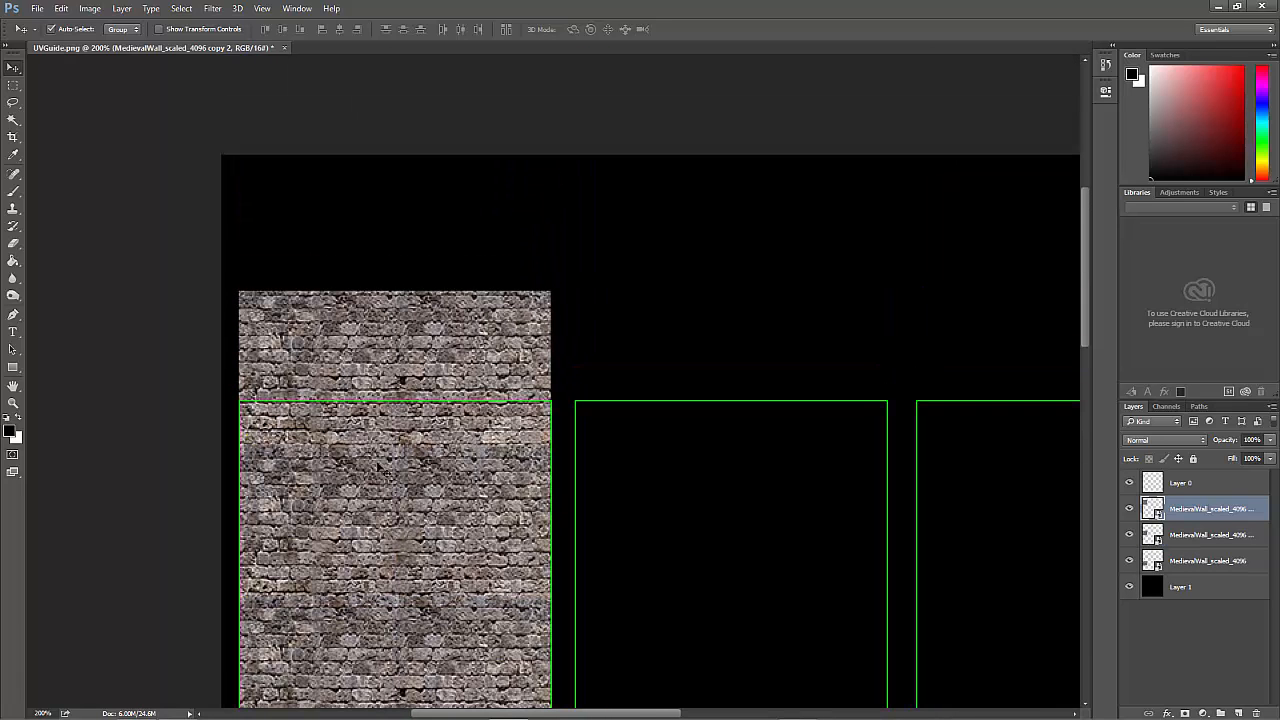
# Toggle the UV guide layer repeatedly to compare the brick column's side edges with the guide lines
pyautogui.scroll(-5, 470, 590)
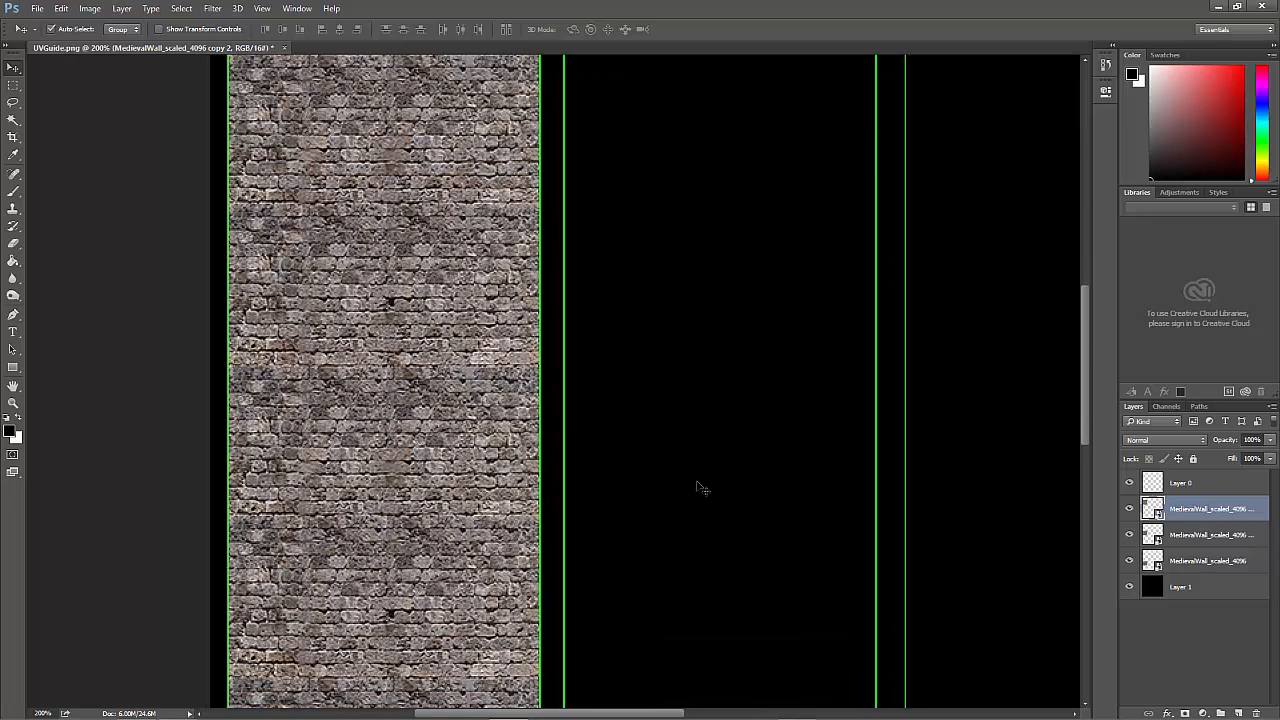
pyautogui.click(1129, 483)
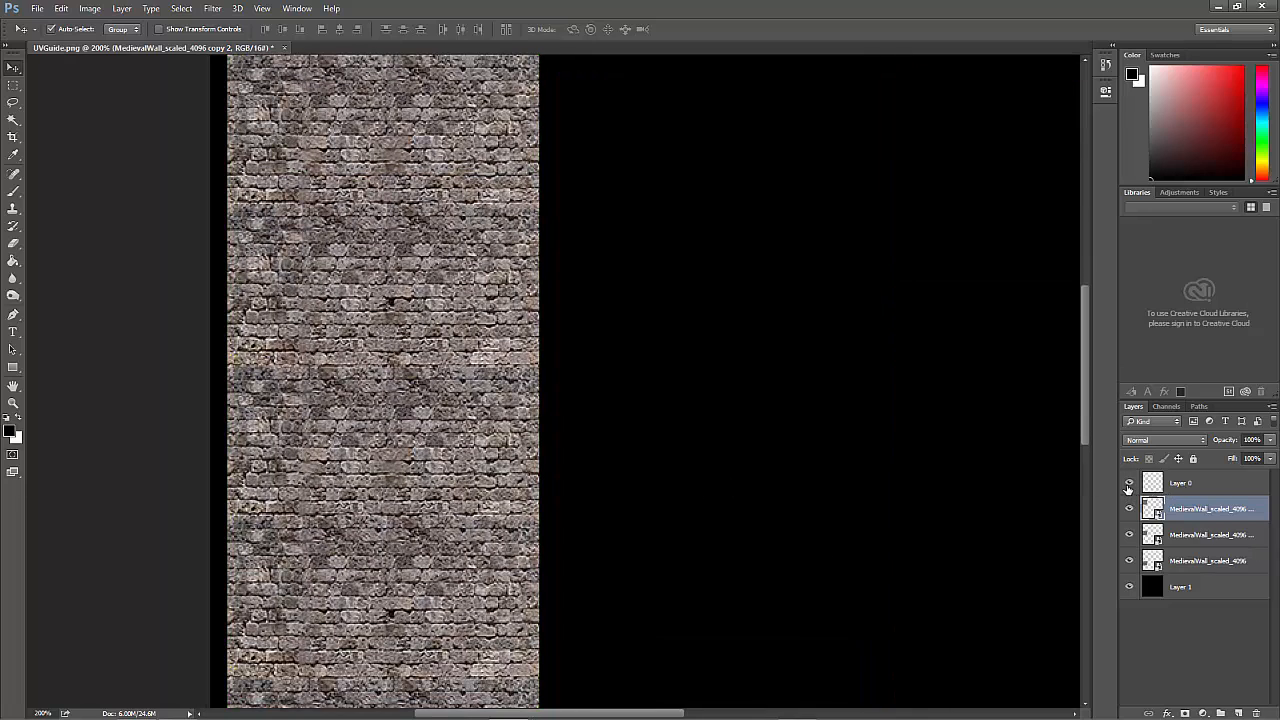
pyautogui.click(1129, 483)
pyautogui.click(1129, 484)
pyautogui.click(1128, 485)
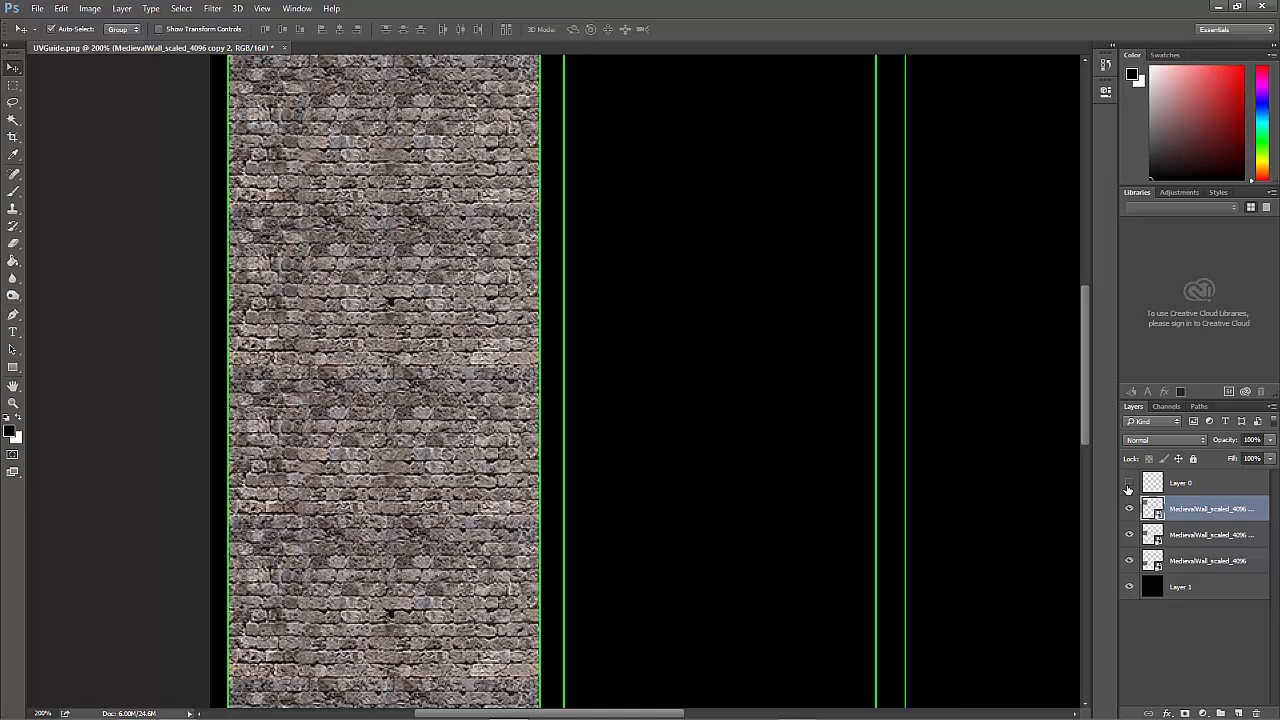
pyautogui.click(1128, 485)
pyautogui.click(1128, 485)
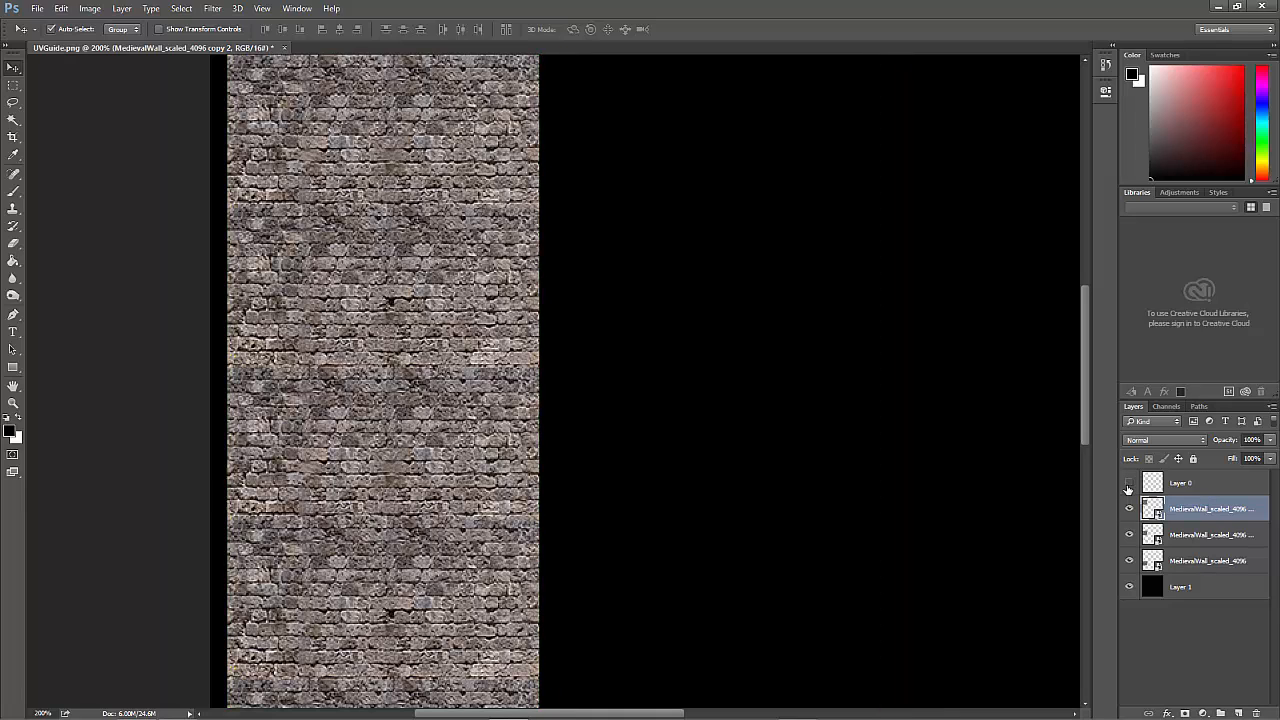
pyautogui.click(1128, 485)
pyautogui.click(1128, 485)
pyautogui.click(1128, 485)
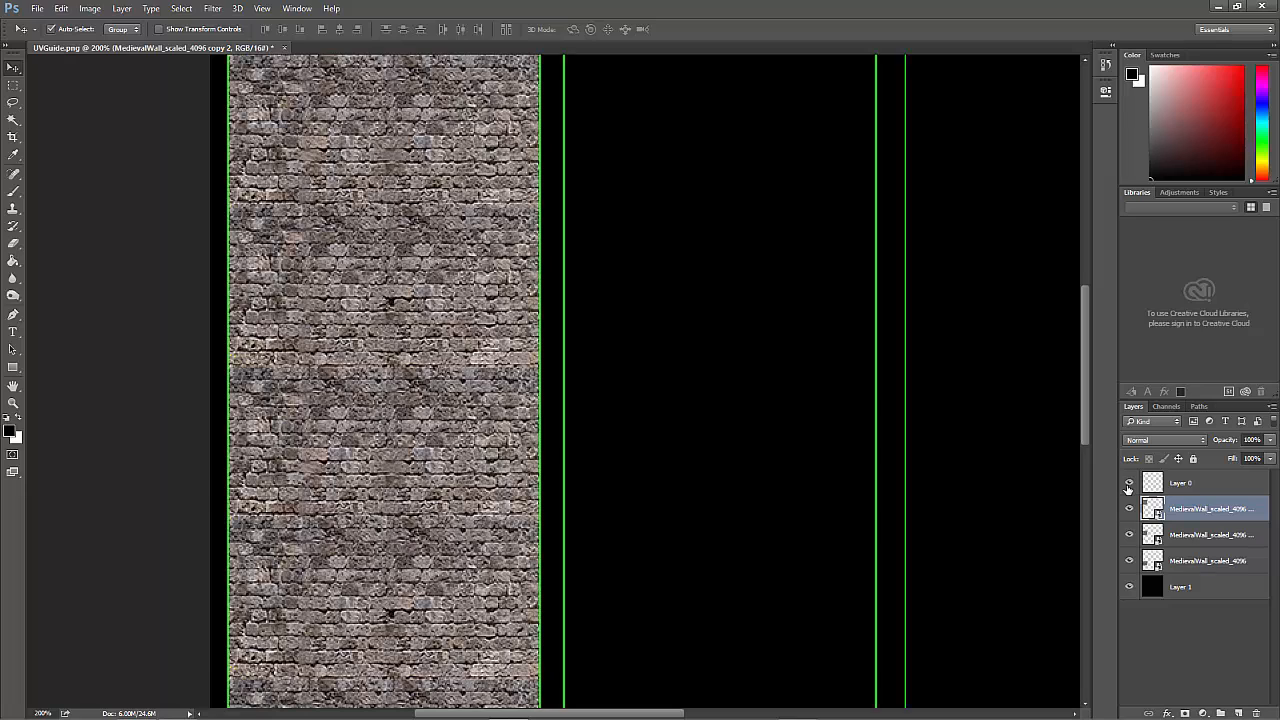
pyautogui.click(1128, 485)
pyautogui.click(1128, 485)
pyautogui.click(1128, 485)
pyautogui.click(1128, 485)
pyautogui.click(1128, 485)
pyautogui.click(1128, 485)
pyautogui.click(1128, 485)
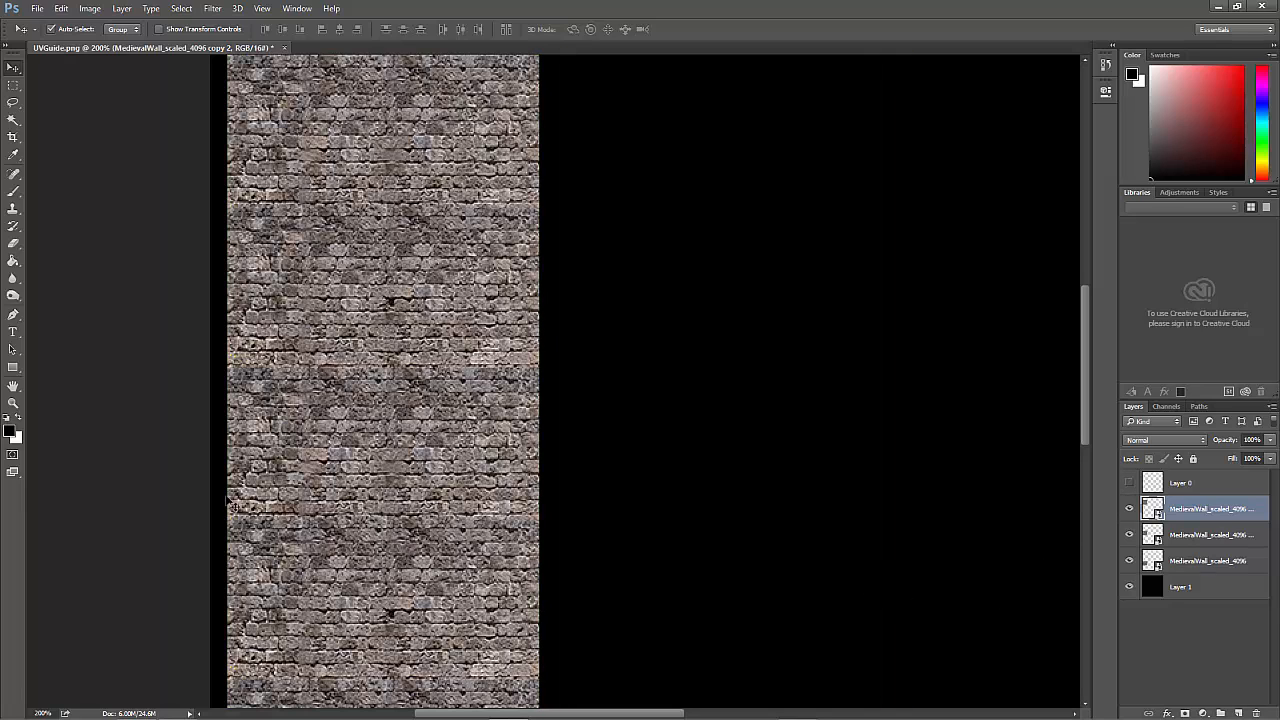
# Check the lower edge of the brick column against the UV rectangle with the guide layer shown and hidden
pyautogui.scroll(-4, 480, 594)
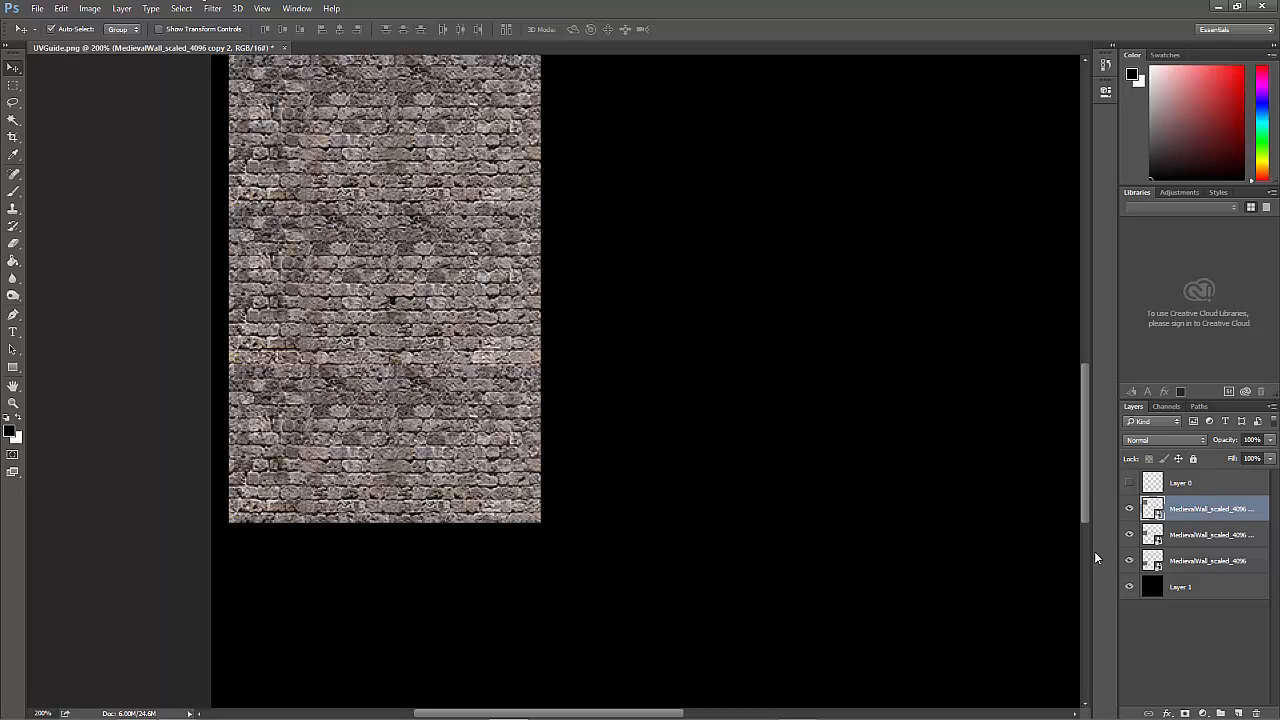
pyautogui.click(1130, 484)
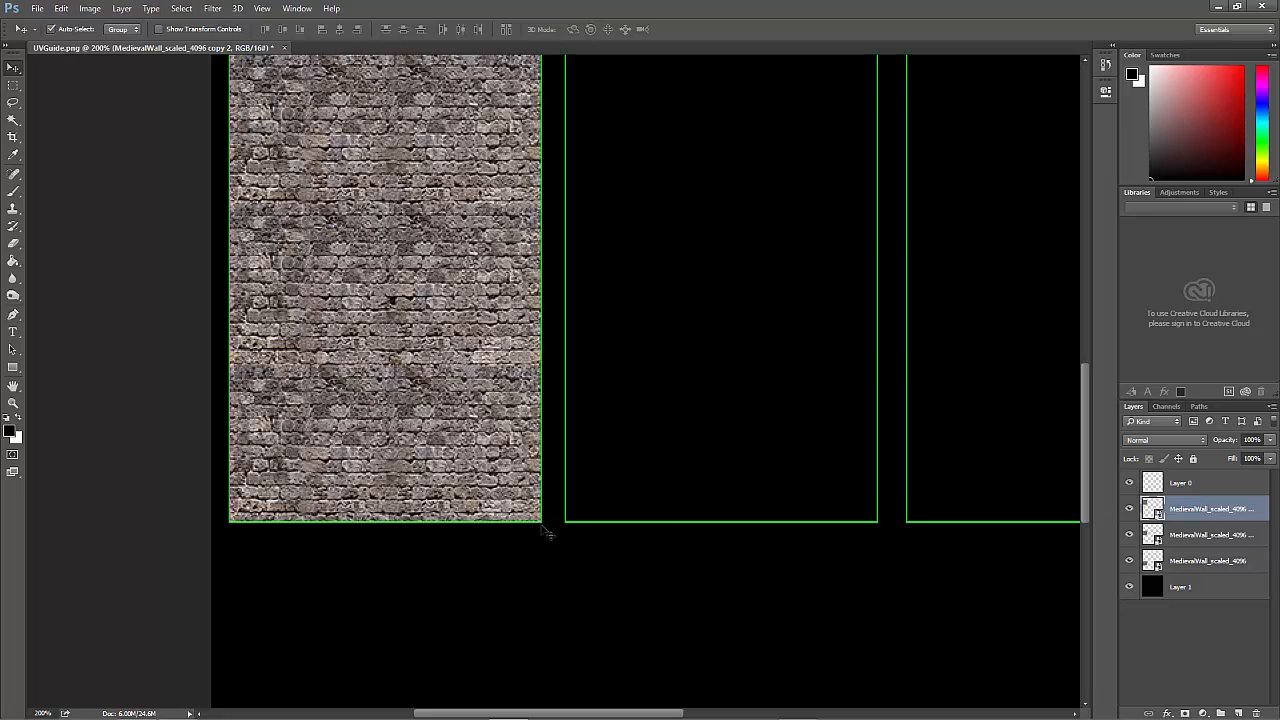
pyautogui.click(1129, 484)
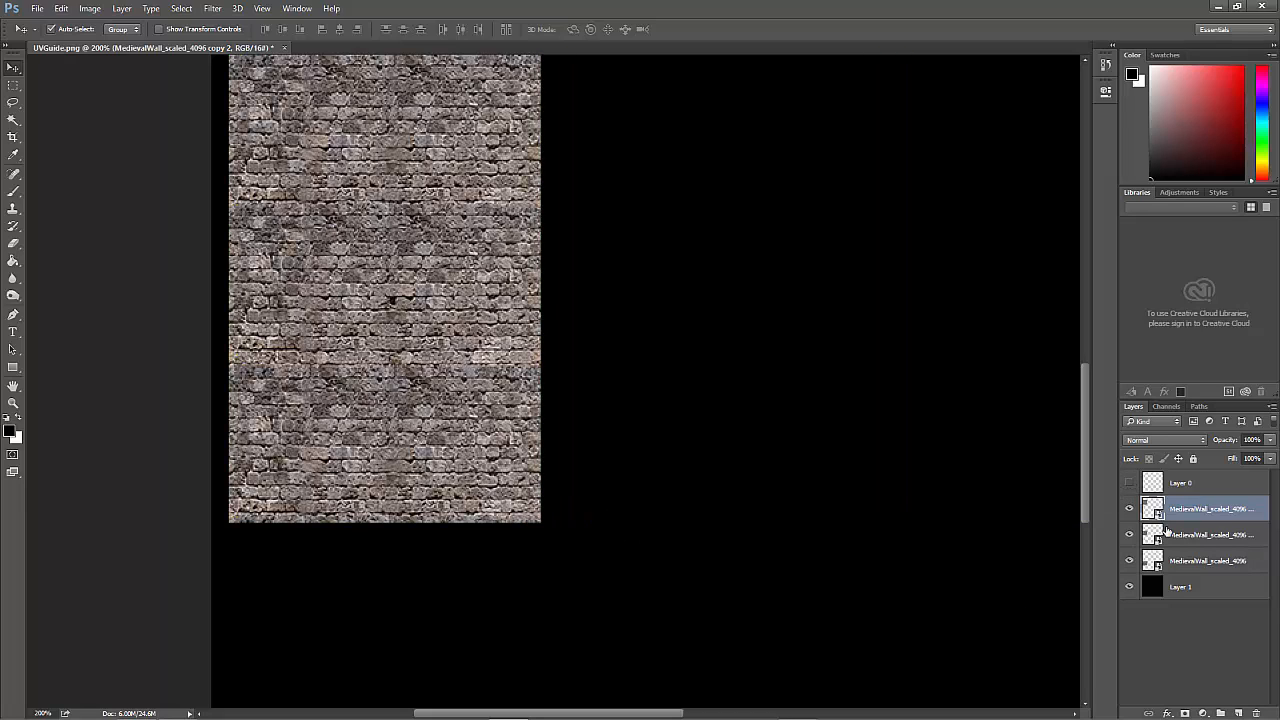
pyautogui.click(1130, 484)
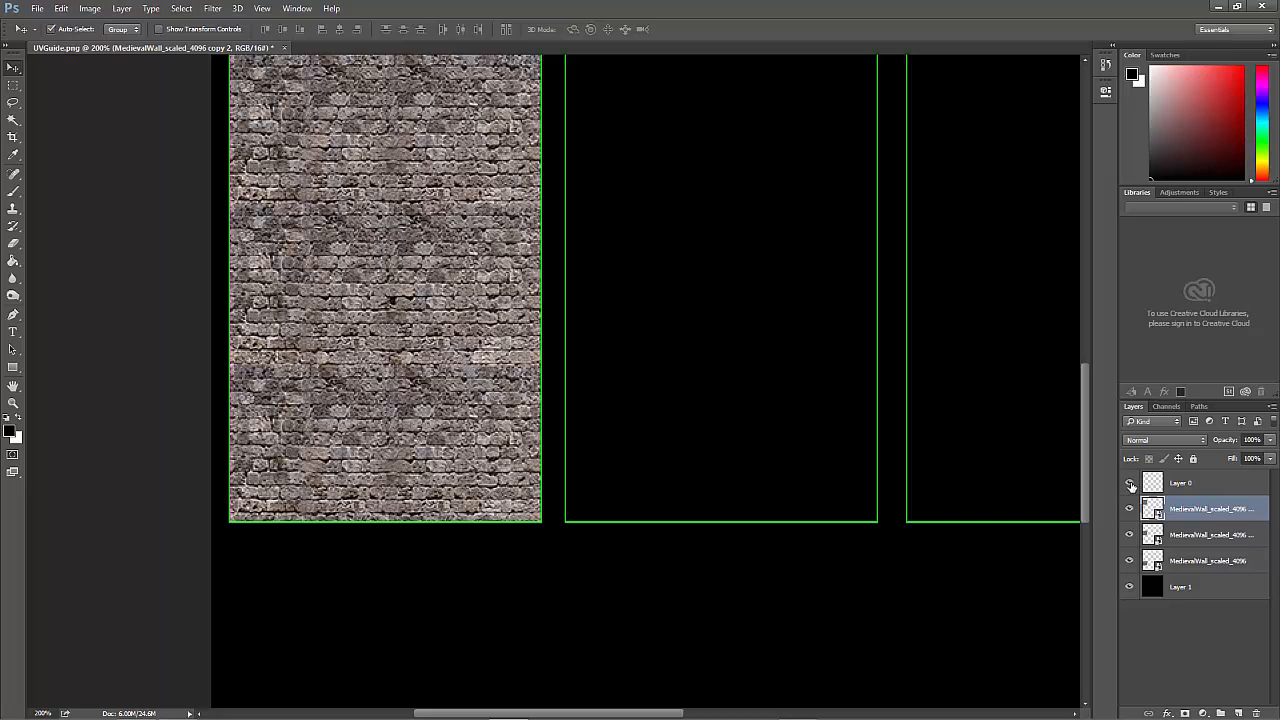
# Delete the two duplicated wall layers, keeping only the original MedievalWall_scaled_4096 layer
pyautogui.keyDown('shift'); pyautogui.click(1186, 541); pyautogui.keyUp('shift')
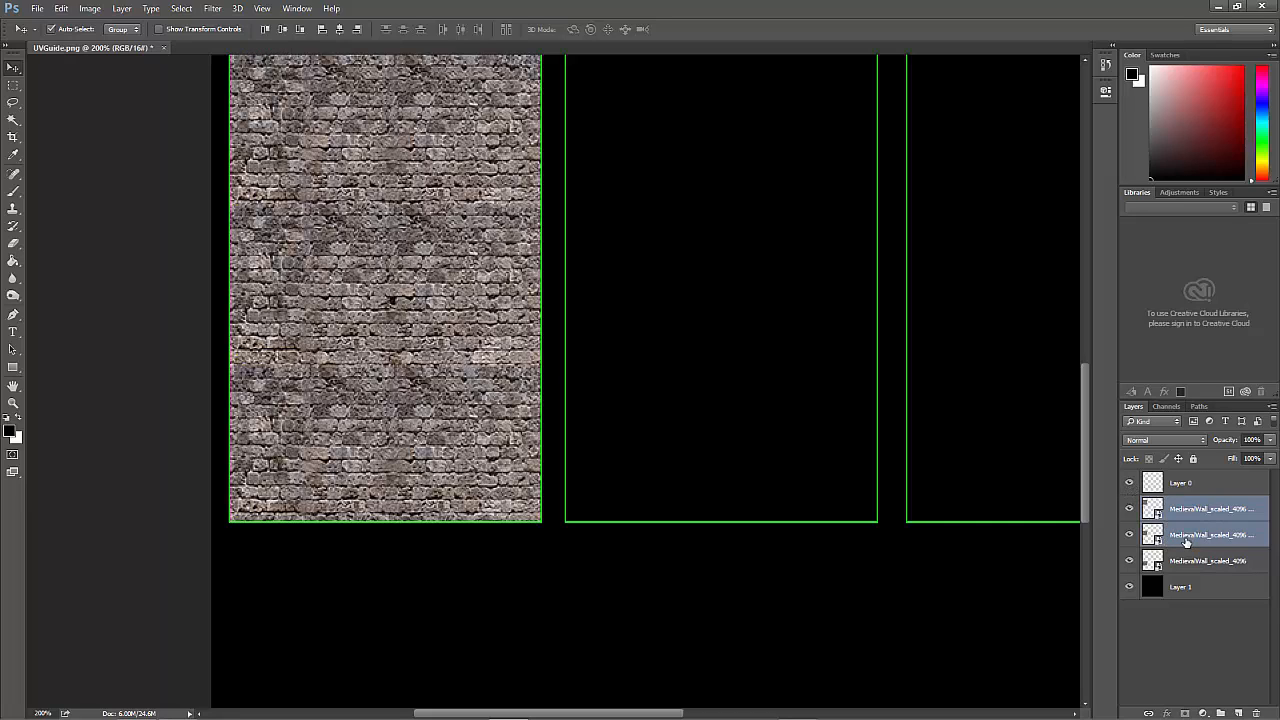
pyautogui.click(1255, 713)
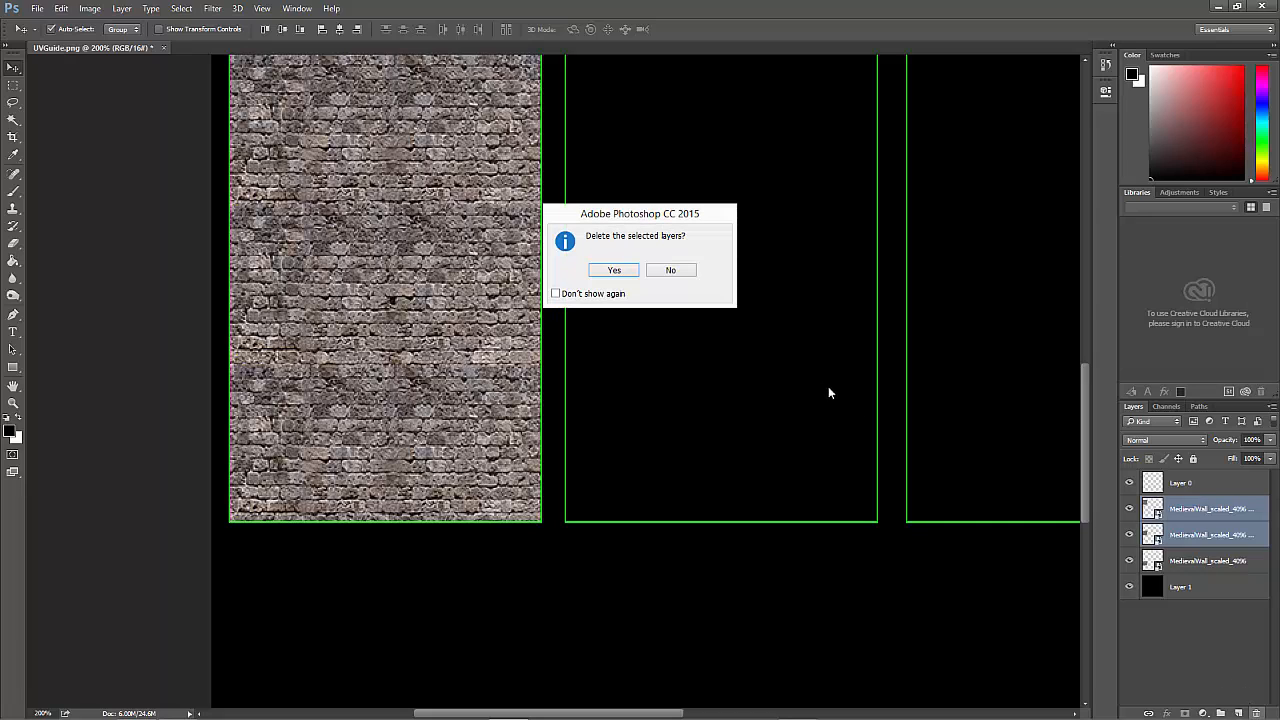
pyautogui.click(614, 271)
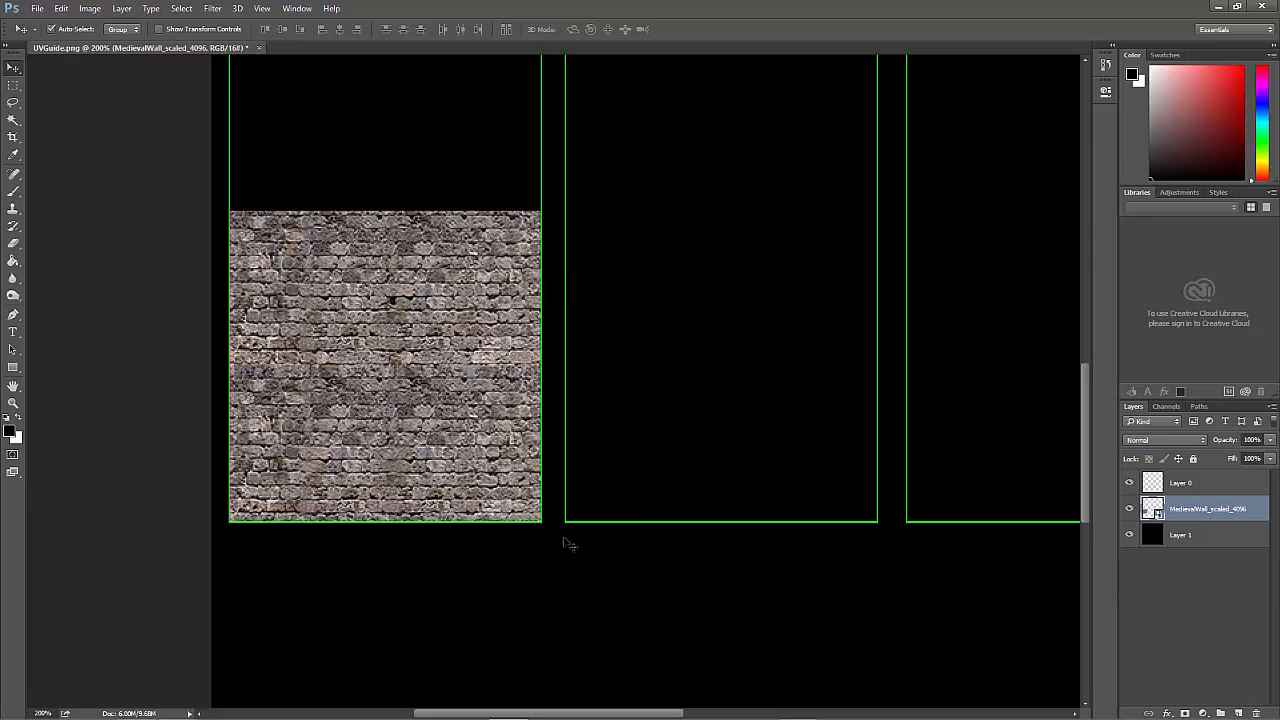
# Realign the remaining wall tile to the lower-left corner of the first UV rectangle, toggling the UV guide layer off and on
pyautogui.click(1130, 483)
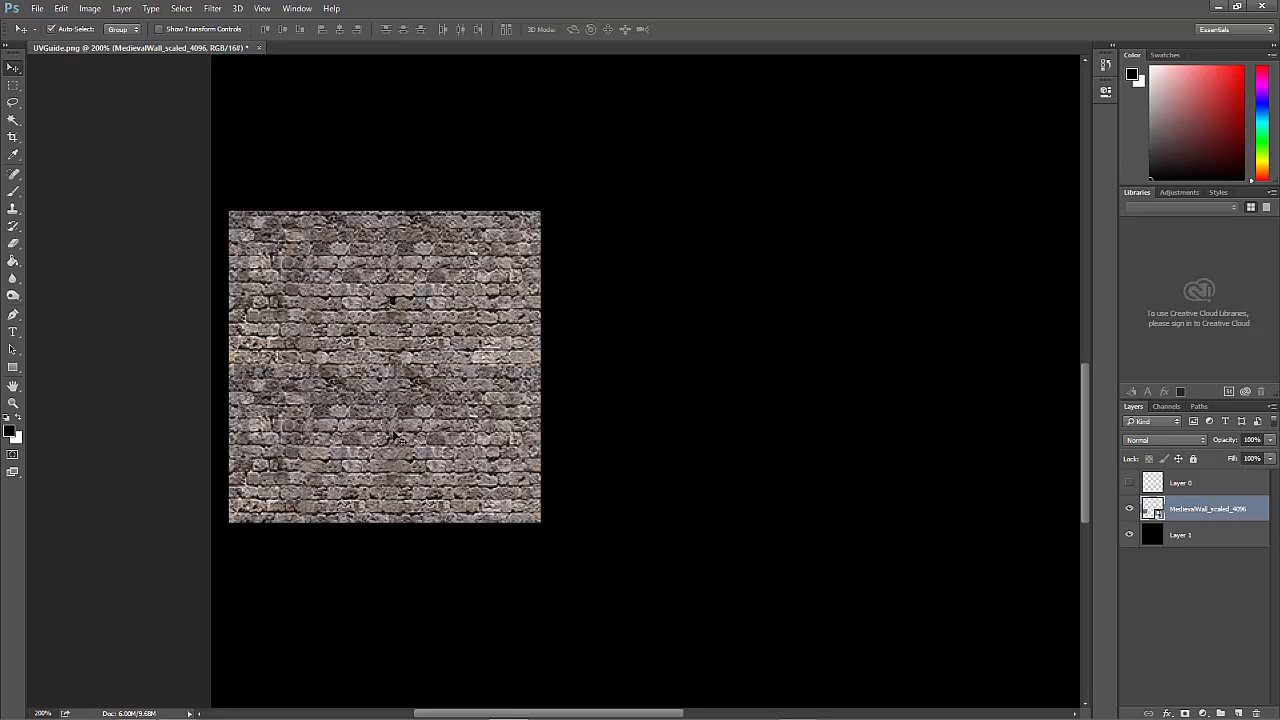
pyautogui.moveTo(397, 428); pyautogui.dragTo(438, 410)
pyautogui.click(1129, 484)
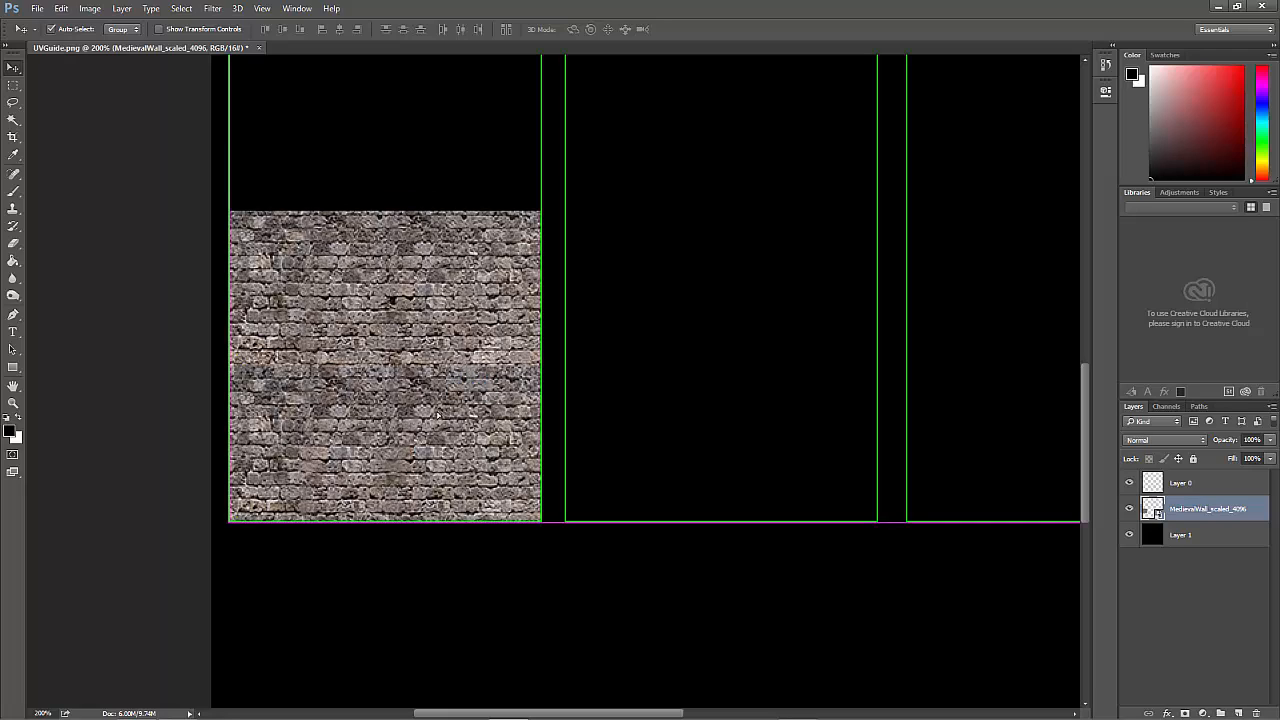
# Nudge the wall tile vertically so its lower edge meets the first UV rectangle's bottom line, hiding and reshowing the guide layer
pyautogui.click(1129, 483)
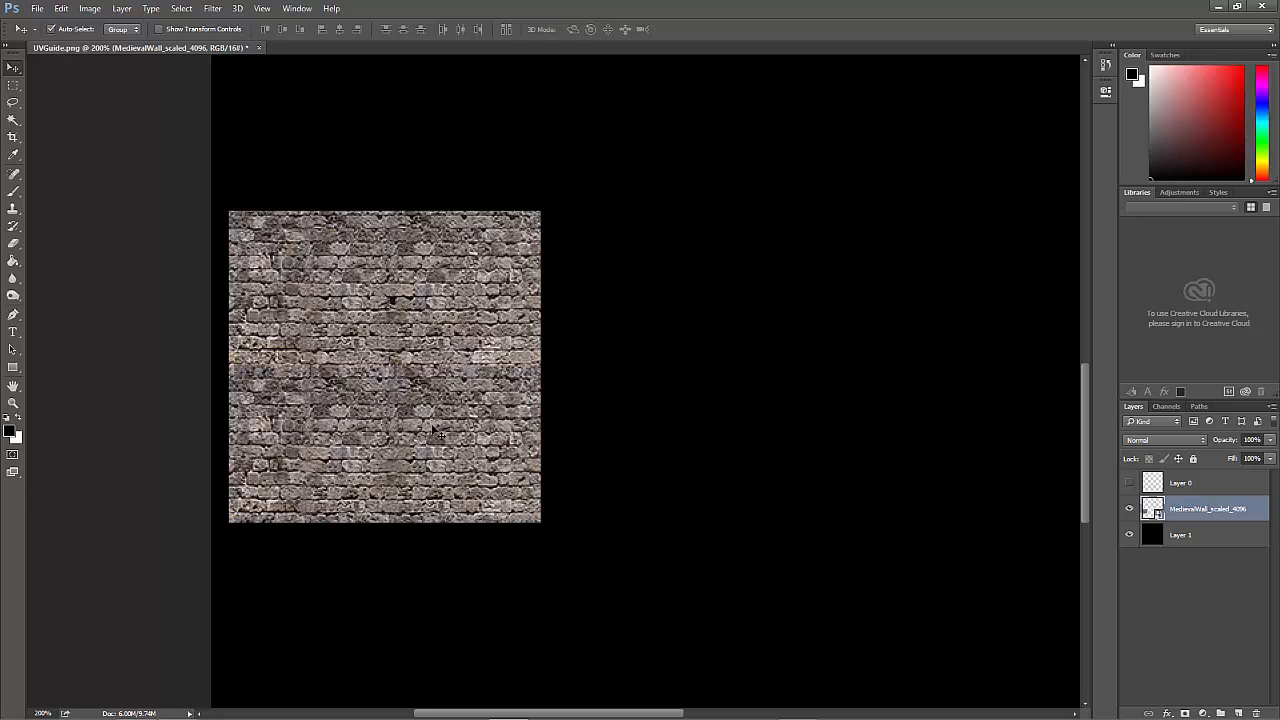
pyautogui.moveTo(432, 426); pyautogui.dragTo(446, 434)
pyautogui.hotkey('ctrl', 'z')
pyautogui.click(1130, 484)
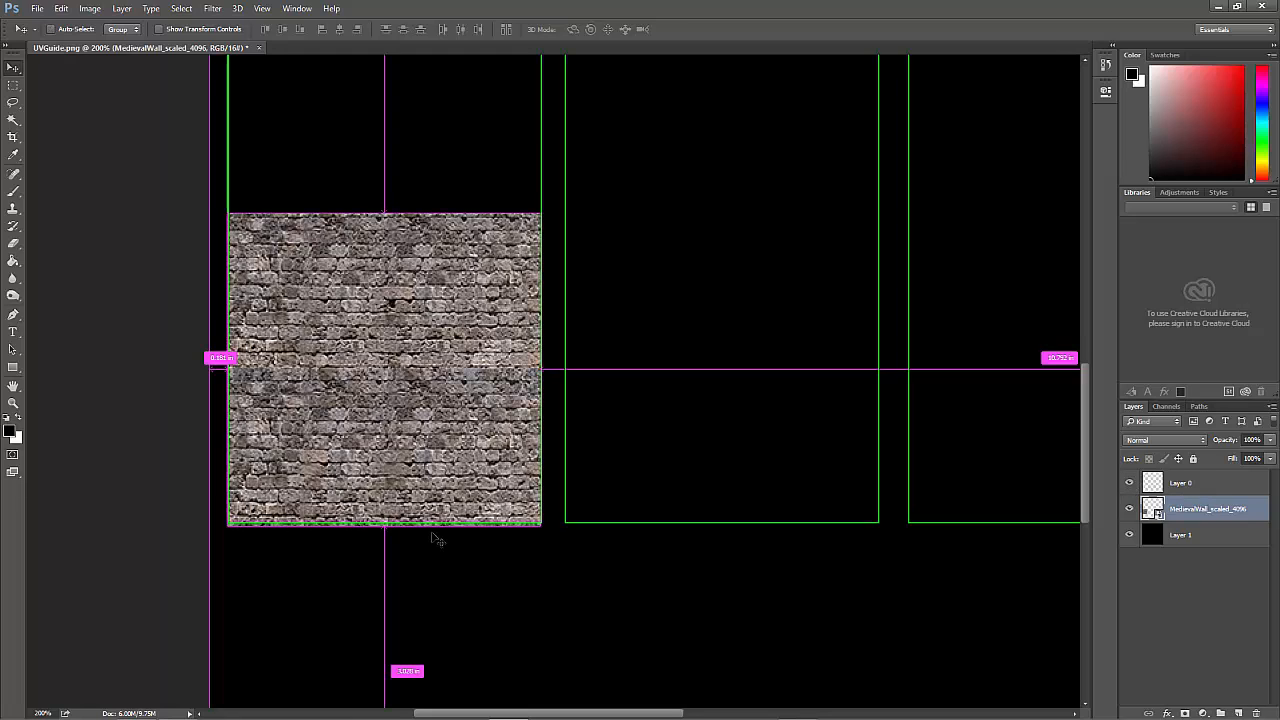
pyautogui.hotkey('ctrl', '+')
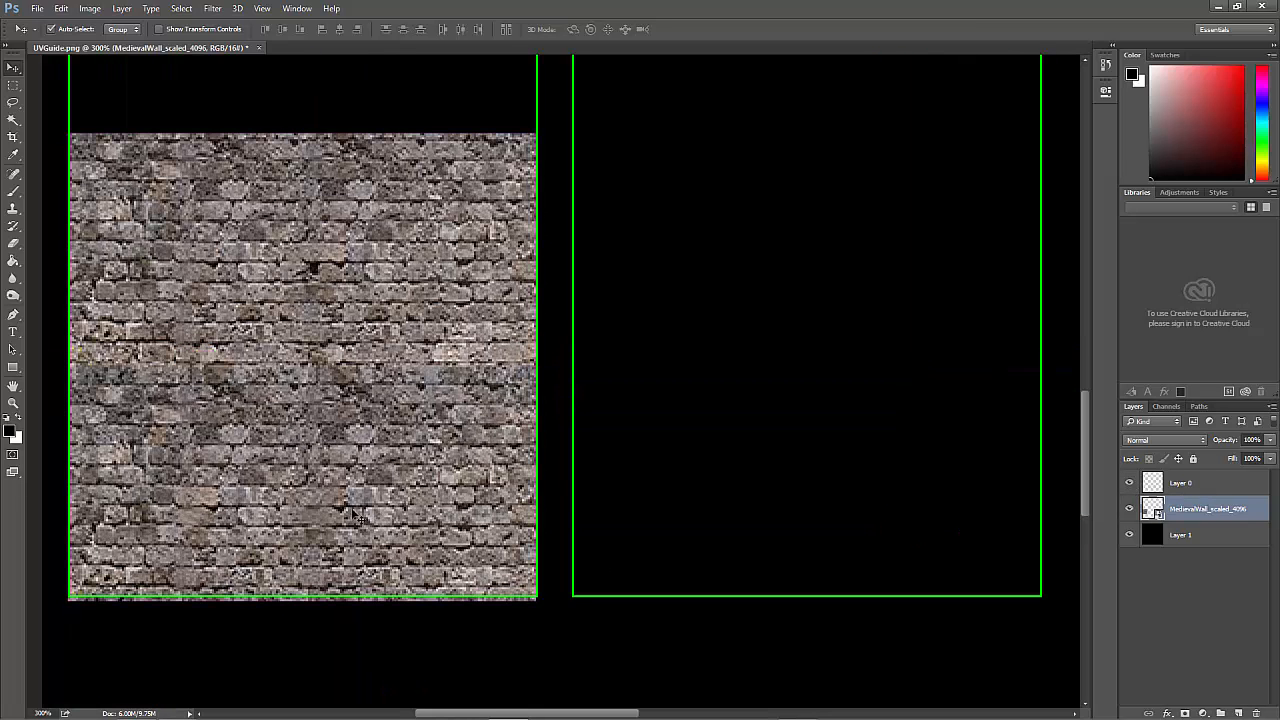
pyautogui.moveTo(352, 514); pyautogui.dragTo(352, 509)
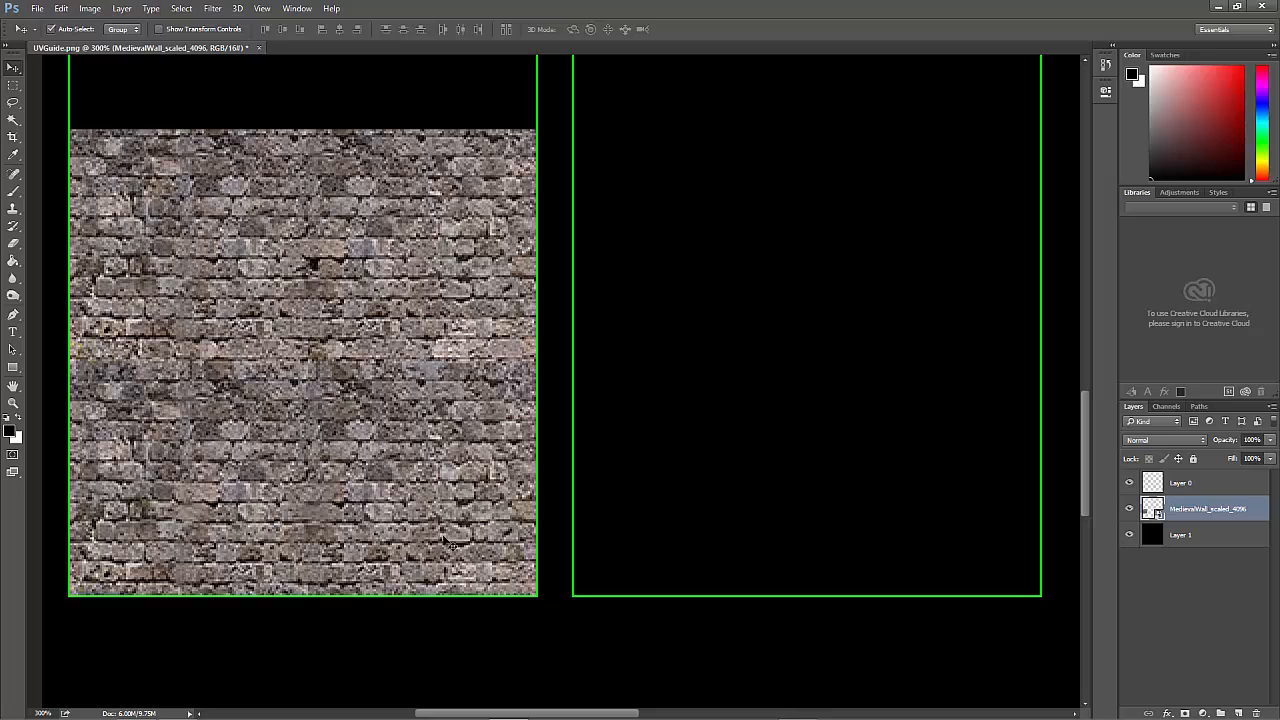
# Shift the wall tile down slightly past the first UV rectangle's bottom line, comparing it with the guide layer shown and hidden
pyautogui.click(1131, 483)
pyautogui.click(1131, 483)
pyautogui.click(1131, 483)
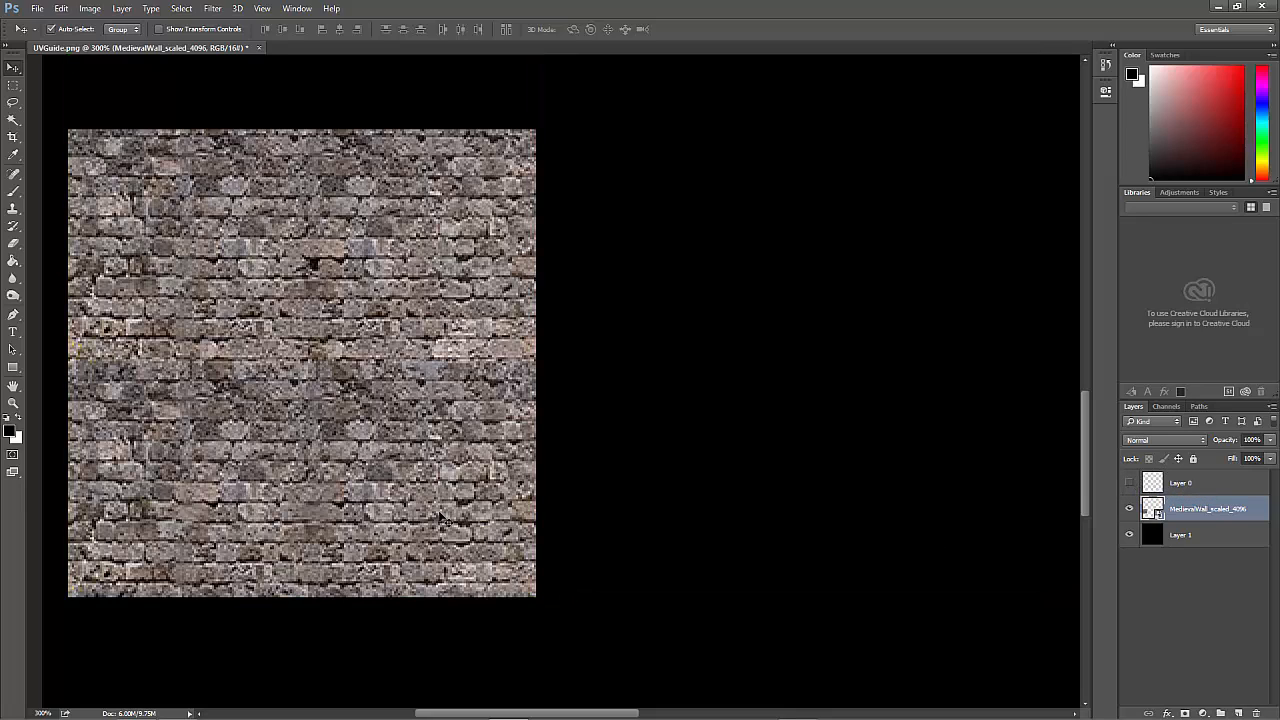
pyautogui.moveTo(446, 521); pyautogui.dragTo(446, 526)
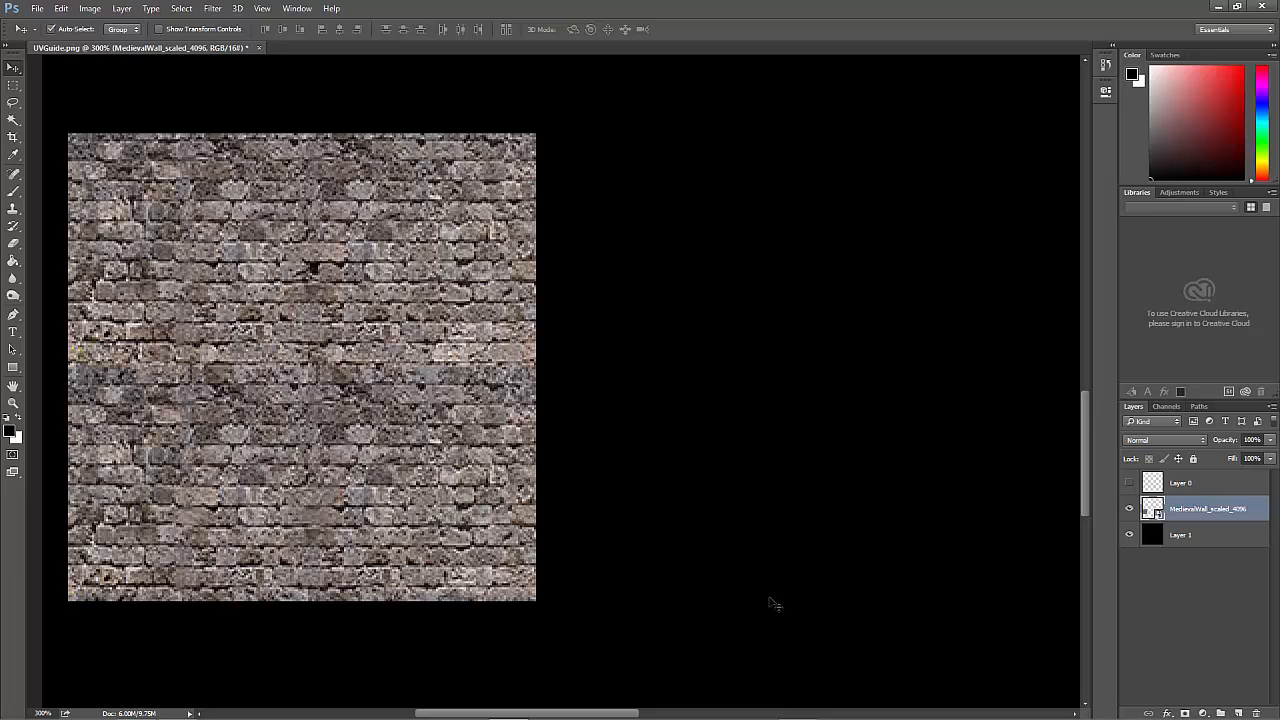
pyautogui.click(1131, 483)
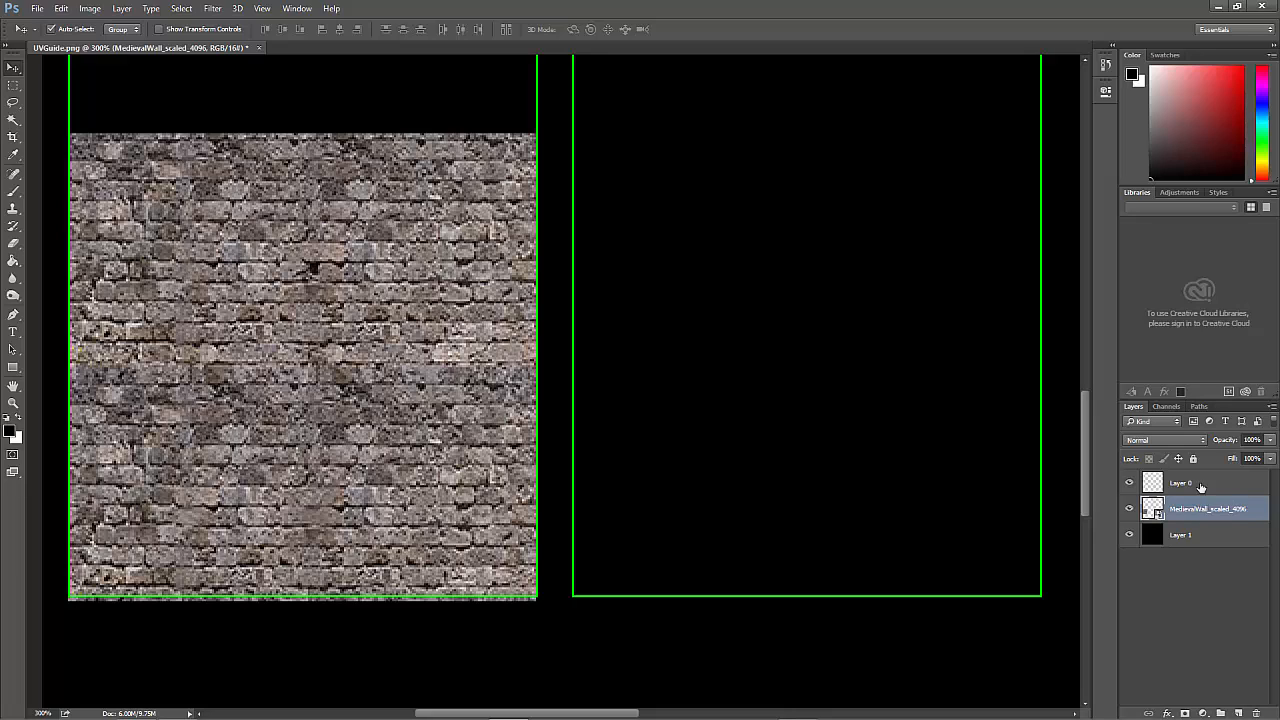
pyautogui.click(1131, 483)
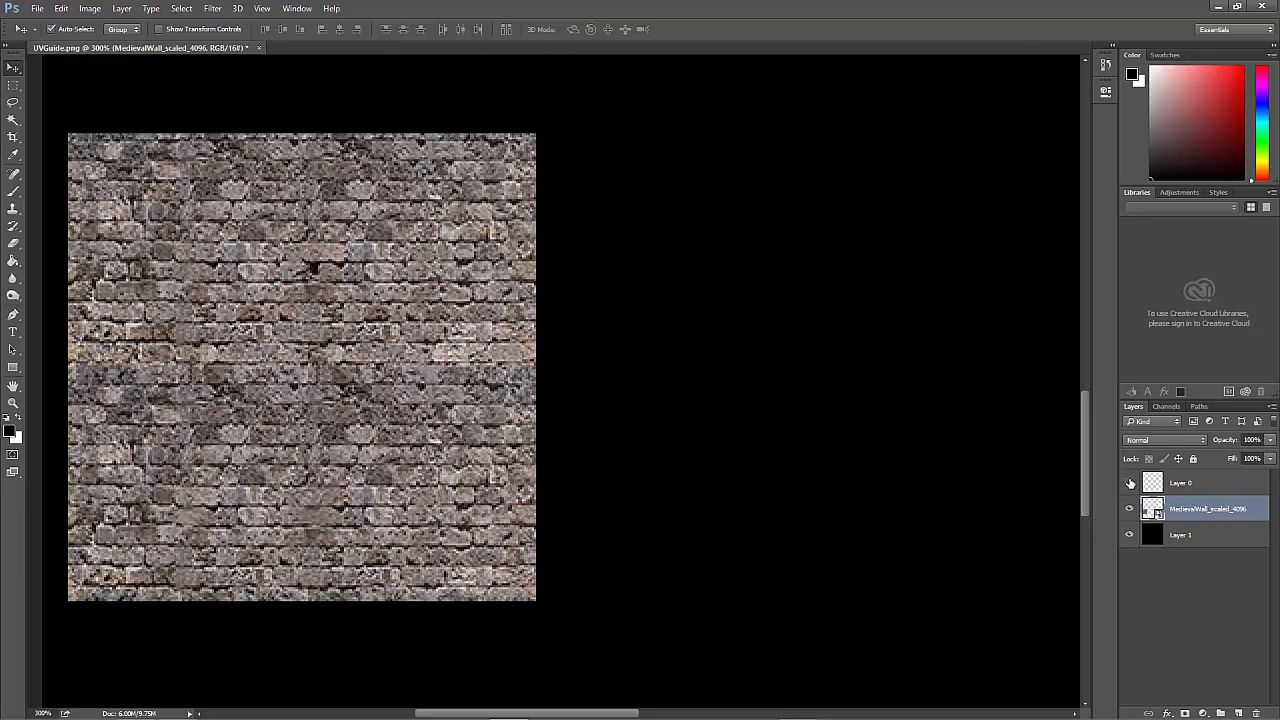
pyautogui.click(1131, 483)
pyautogui.click(1131, 483)
# Scale the wall tile proportionally to 11.95% from its upper-right corner
pyautogui.hotkey('ctrl', 'a')
pyautogui.hotkey('ctrl', 't')
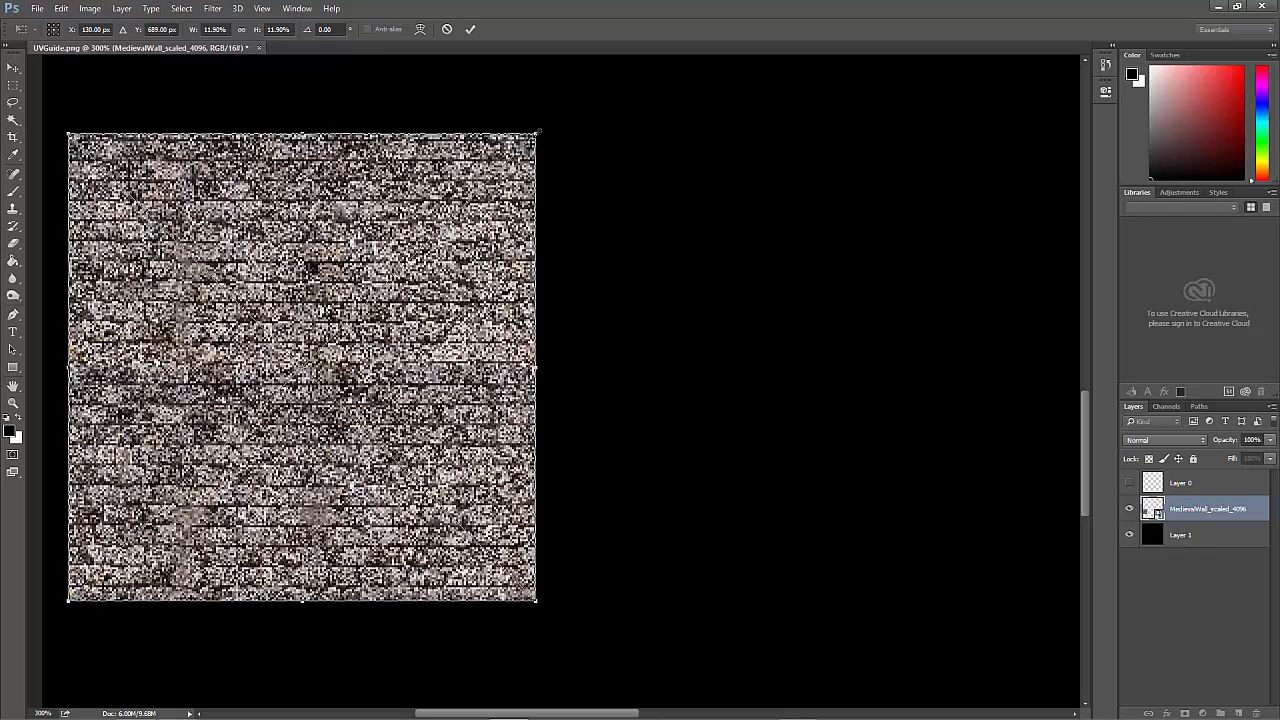
pyautogui.moveTo(540, 130); pyautogui.dragTo(538, 130)
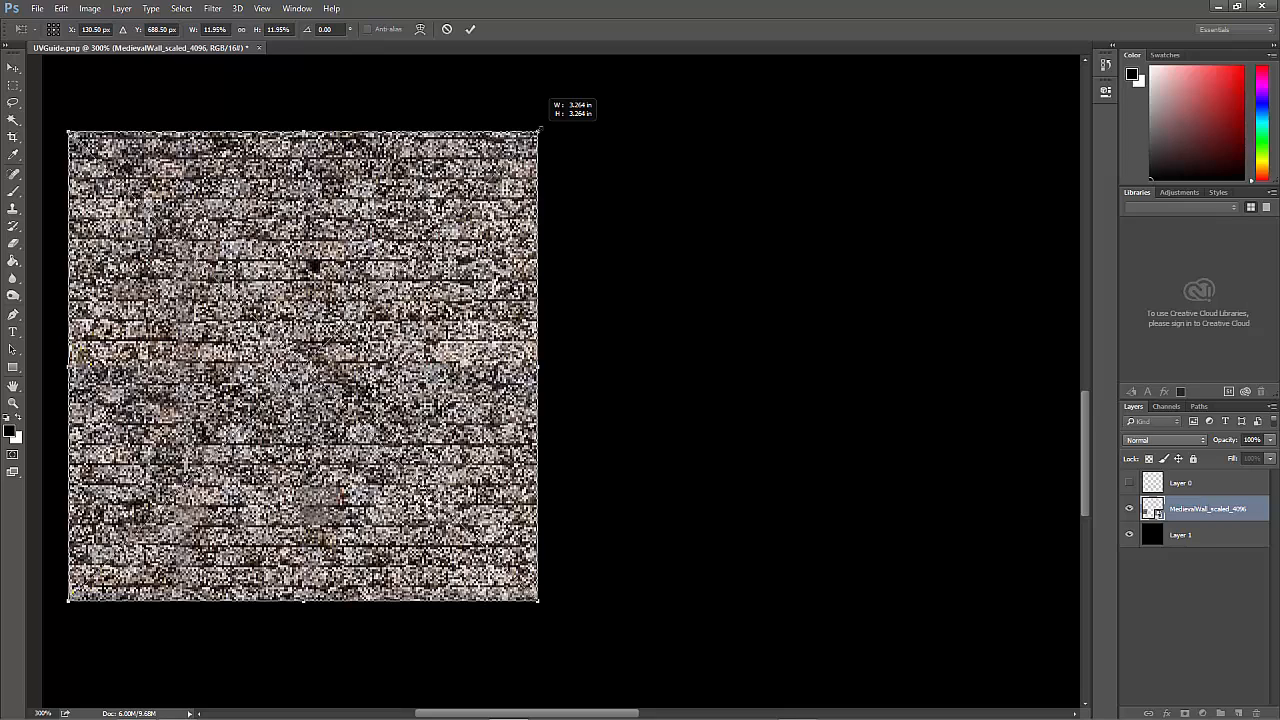
pyautogui.press('Return')
# Toggle the UV guide layer repeatedly to compare the scaled wall tile's edges with the first rectangle
pyautogui.click(1130, 484)
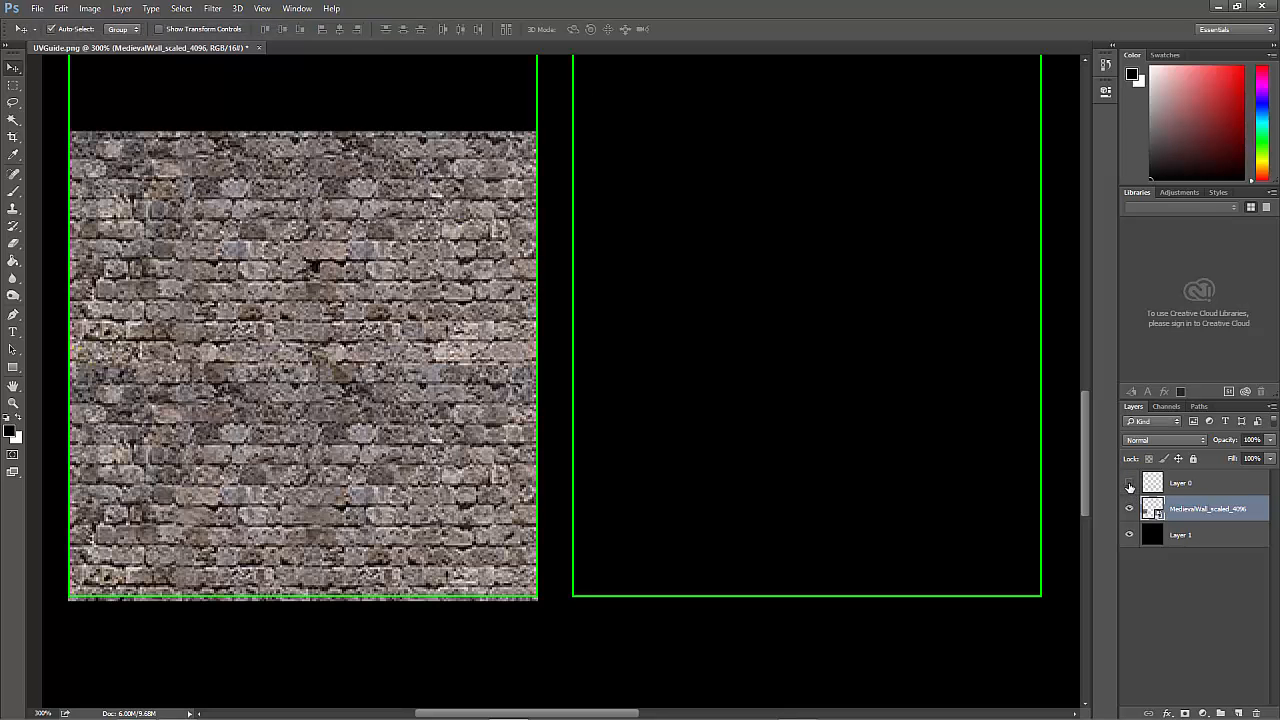
pyautogui.click(1130, 484)
pyautogui.click(1130, 484)
pyautogui.click(1130, 484)
pyautogui.click(1130, 484)
pyautogui.click(1130, 484)
pyautogui.click(1130, 484)
pyautogui.click(1130, 484)
pyautogui.click(1130, 484)
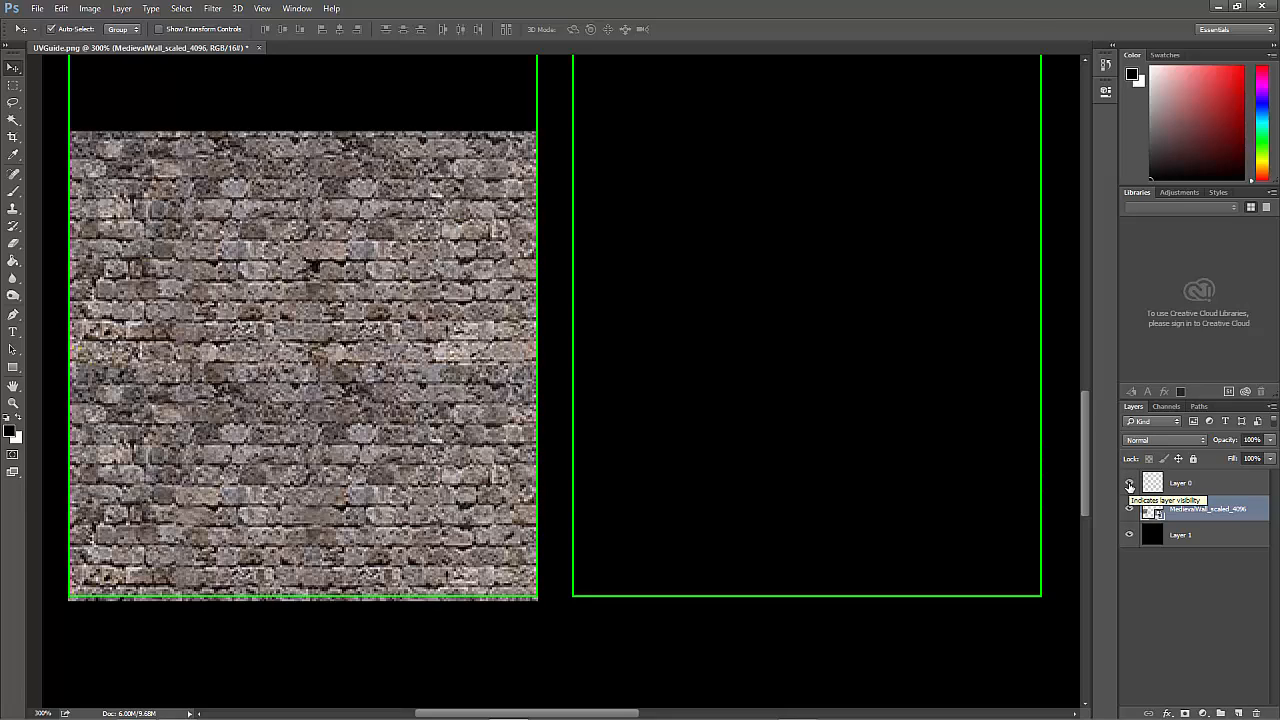
pyautogui.click(1130, 484)
pyautogui.click(1130, 486)
pyautogui.click(1130, 486)
# Scale the wall tile to 12% from its upper-right corner and check its overlap with the UV guide lines
pyautogui.hotkey('ctrl', 't')
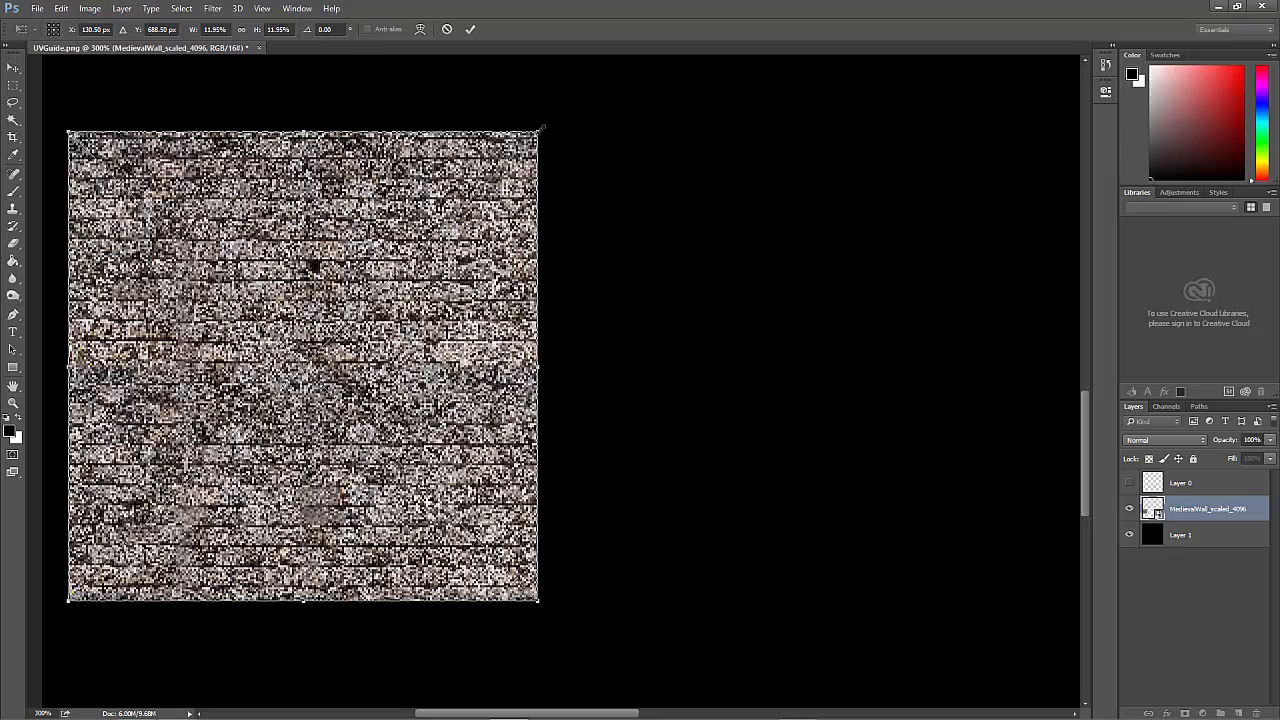
pyautogui.moveTo(544, 127); pyautogui.dragTo(547, 123)
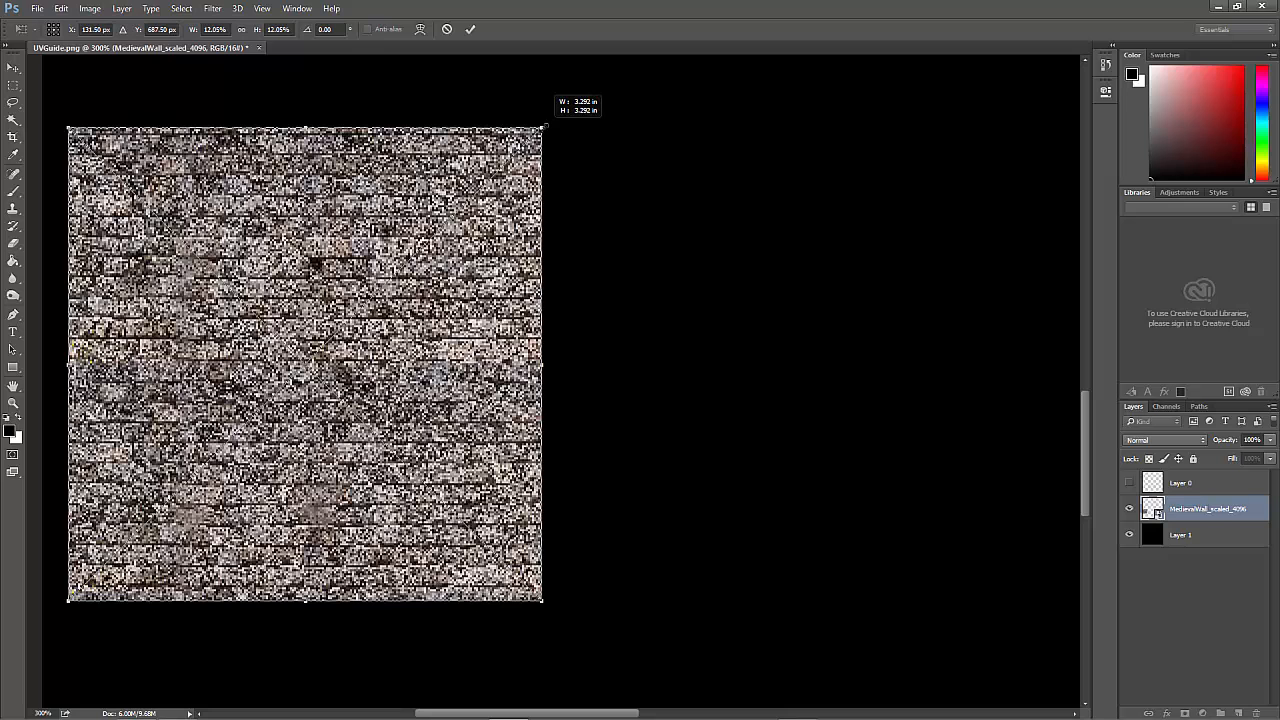
pyautogui.press('Return')
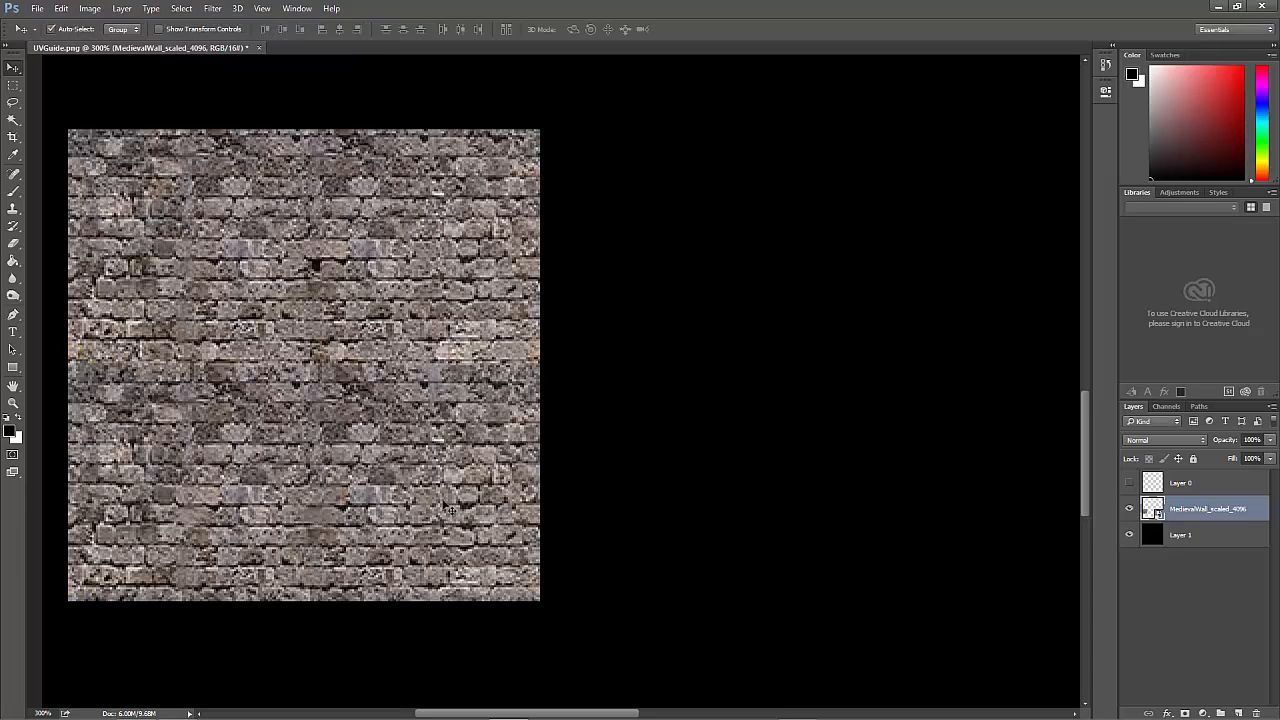
pyautogui.click(1129, 483)
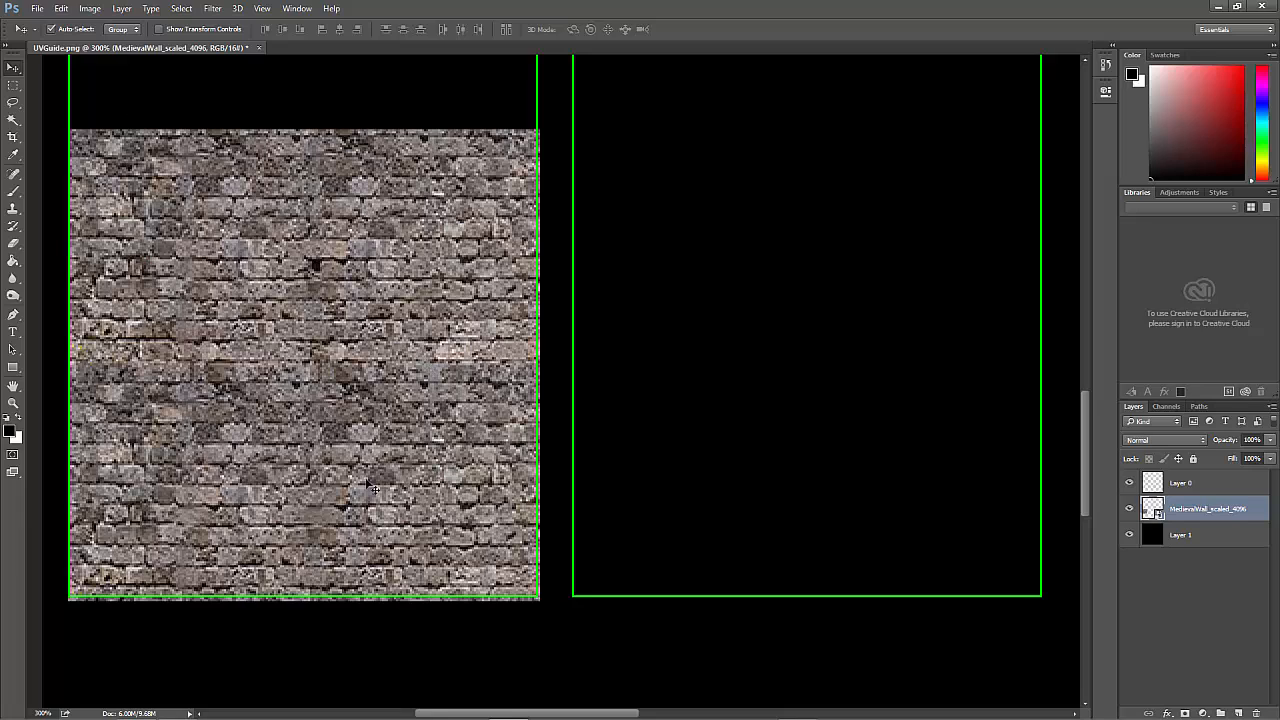
pyautogui.click(1146, 596)
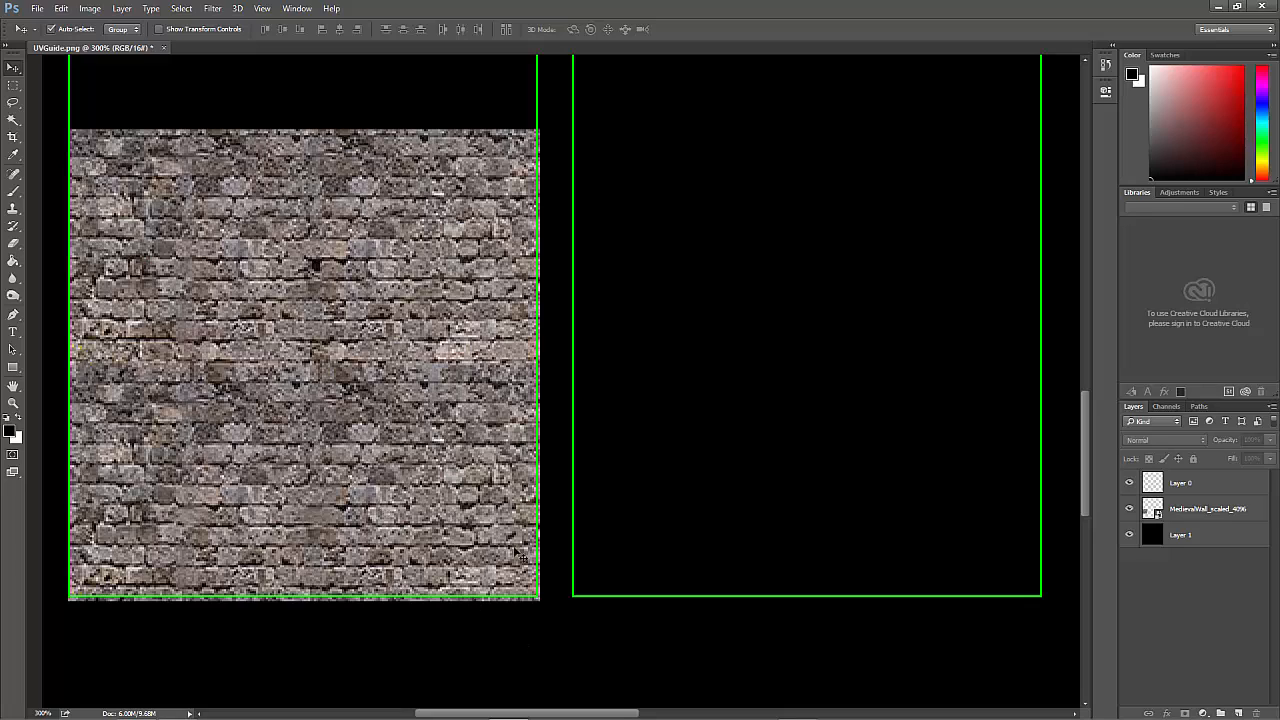
pyautogui.click(1129, 484)
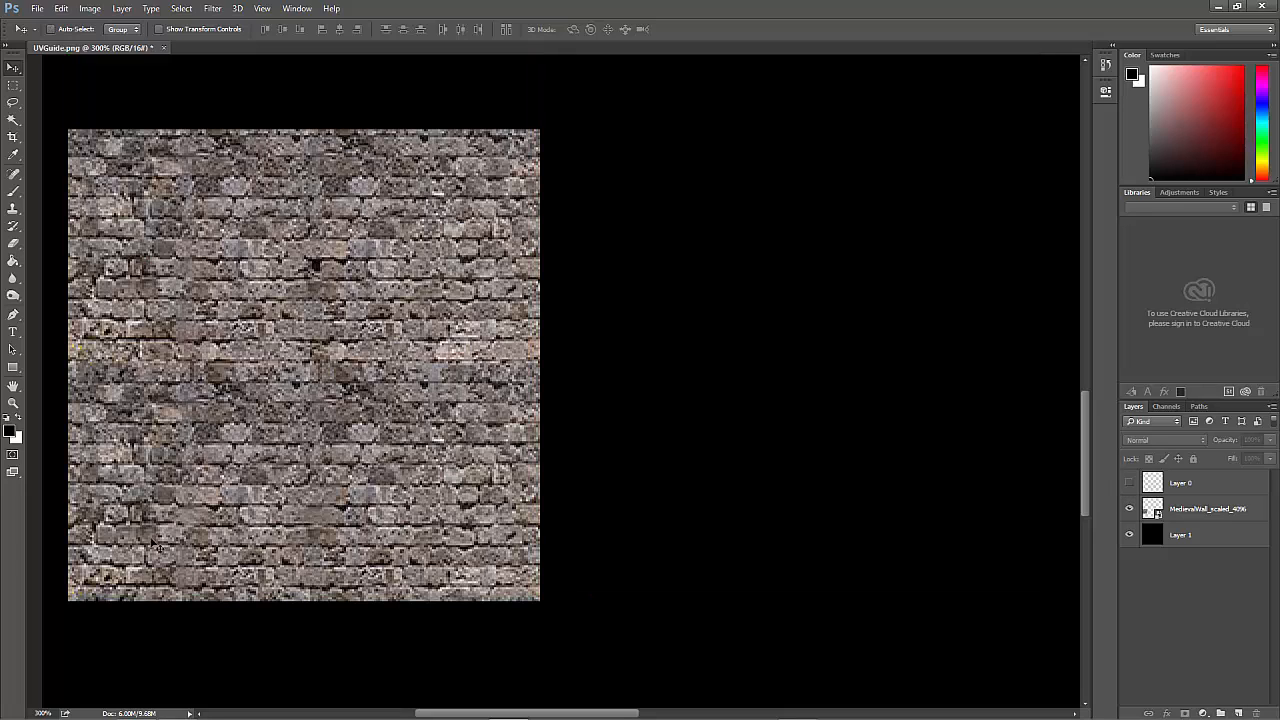
# Scale the wall tile to 12.05% from its upper-left corner and show the UV guide layer again
pyautogui.keyDown('ctrl'); pyautogui.click(186, 475); pyautogui.keyUp('ctrl')
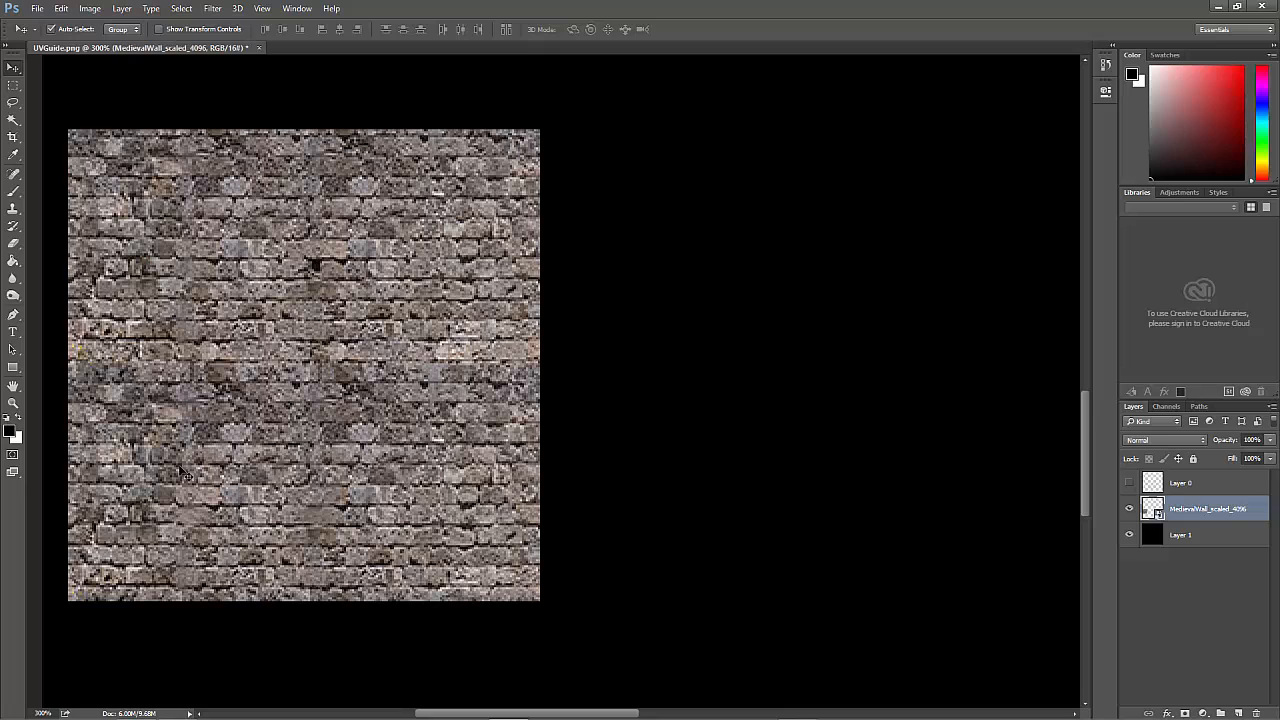
pyautogui.hotkey('ctrl', 't')
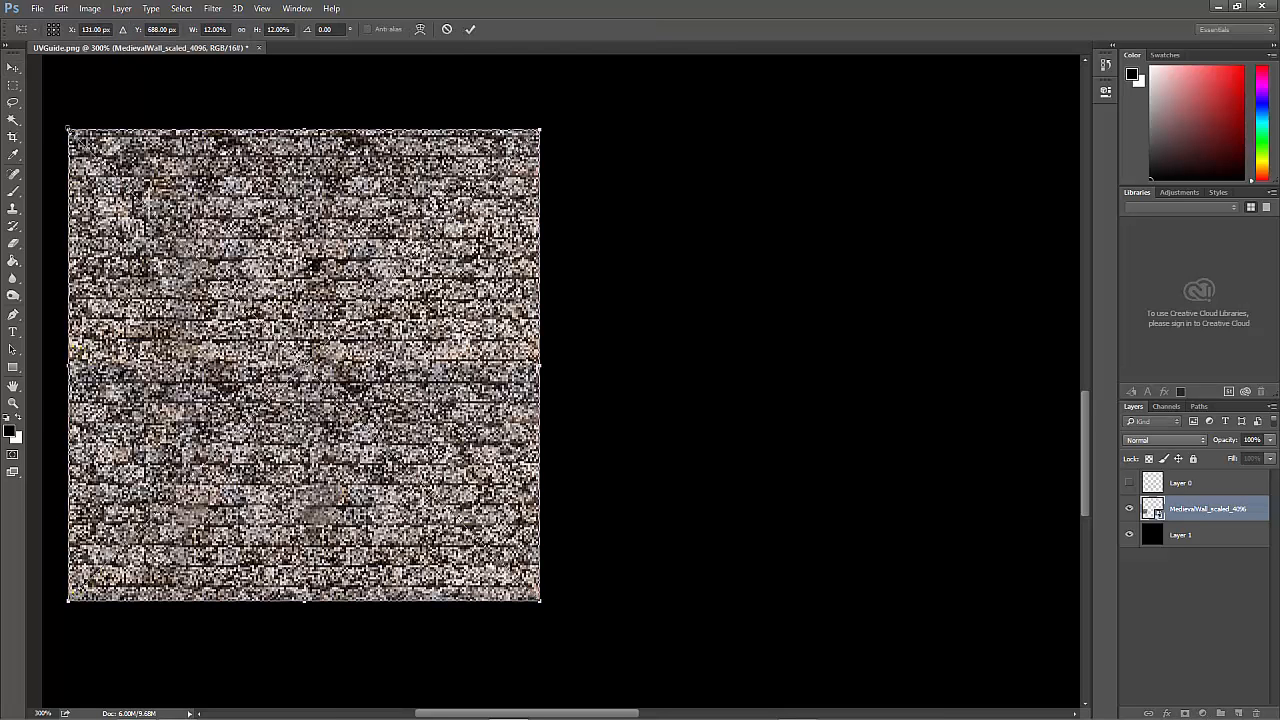
pyautogui.moveTo(68, 130); pyautogui.dragTo(66, 127)
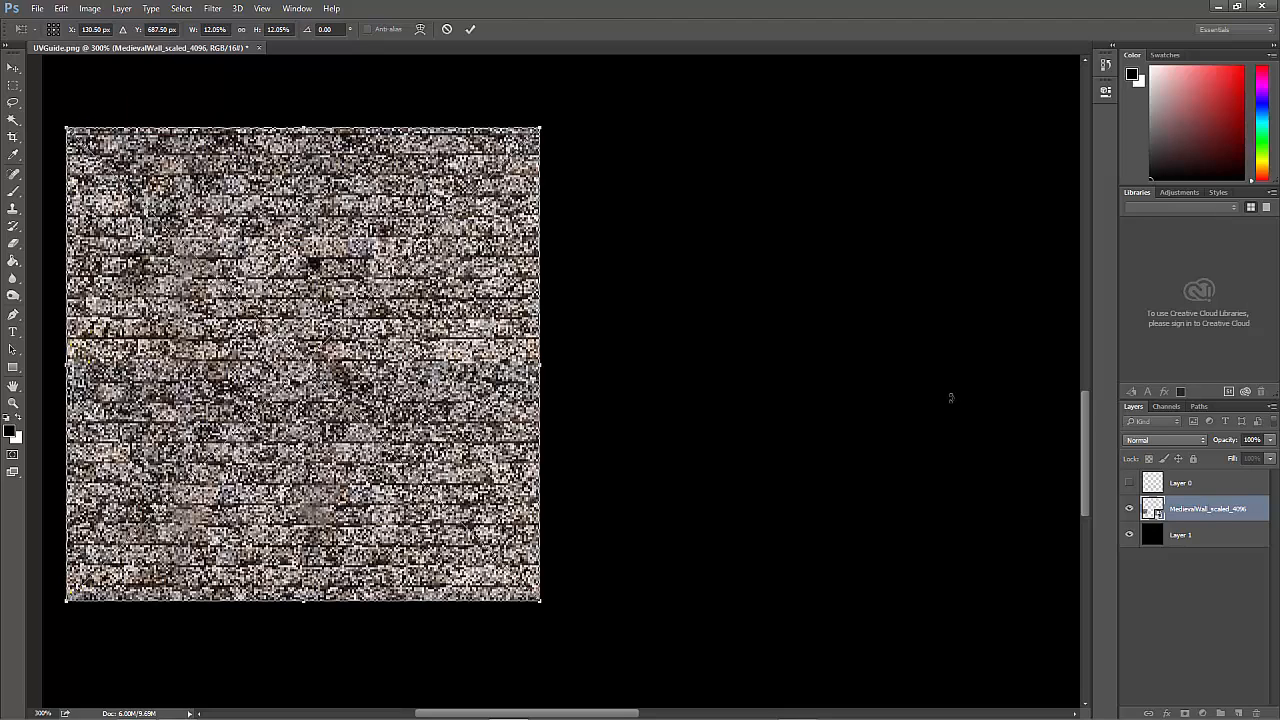
pyautogui.press('Return')
pyautogui.click(1131, 482)
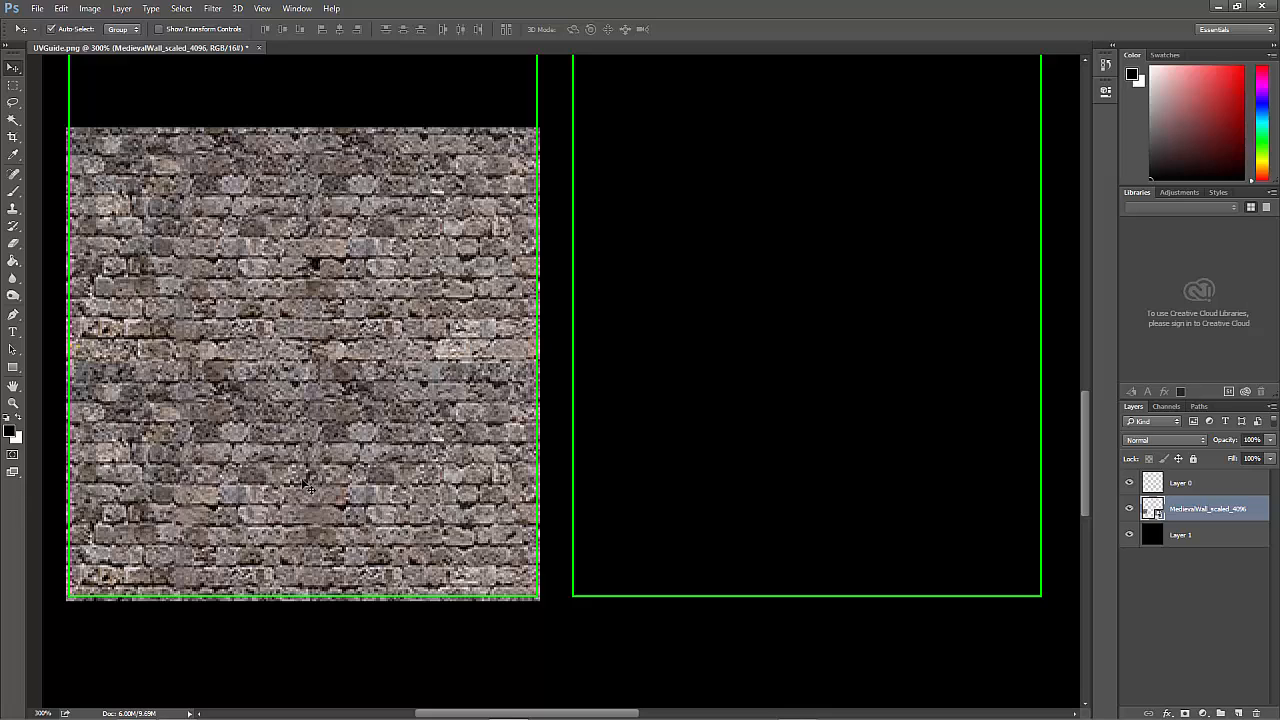
# Duplicate the wall tile twice, stacking the copies directly above it to cover the full height of the first UV rectangle
pyautogui.hotkey('ctrl', '-')
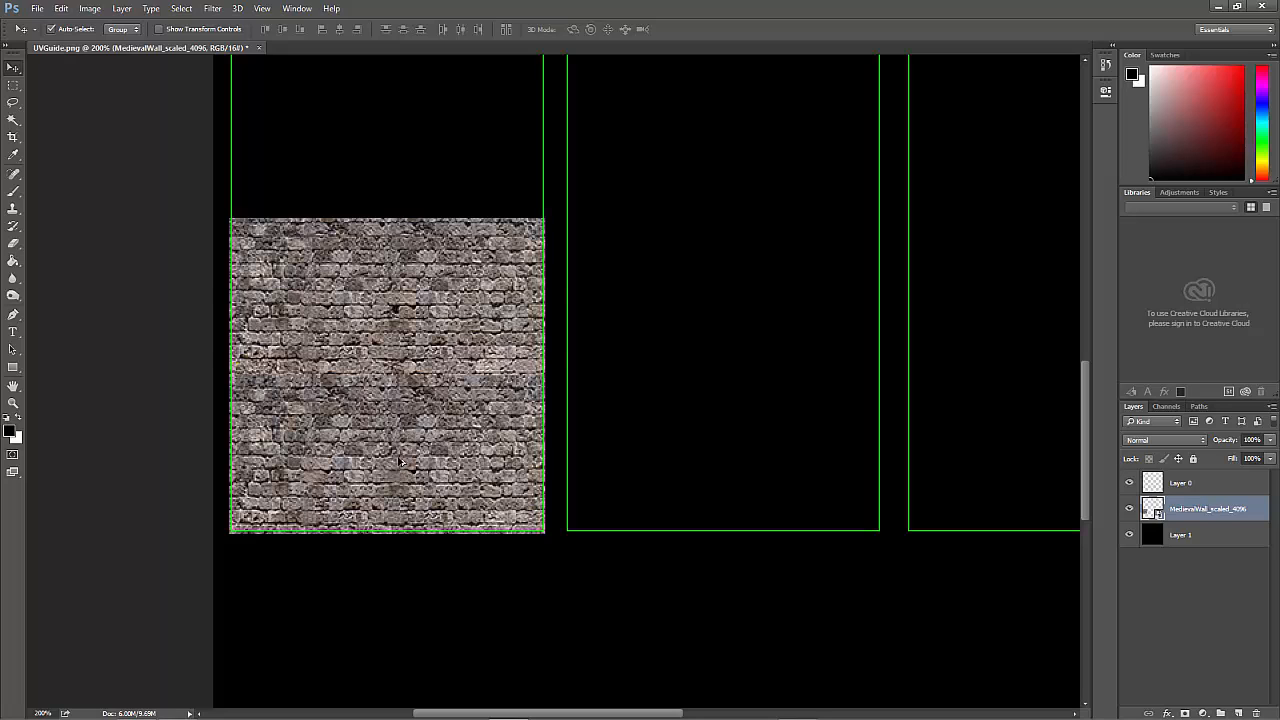
pyautogui.moveTo(400, 461); pyautogui.dragTo(398, 150)
pyautogui.scroll(4, 408, 543)
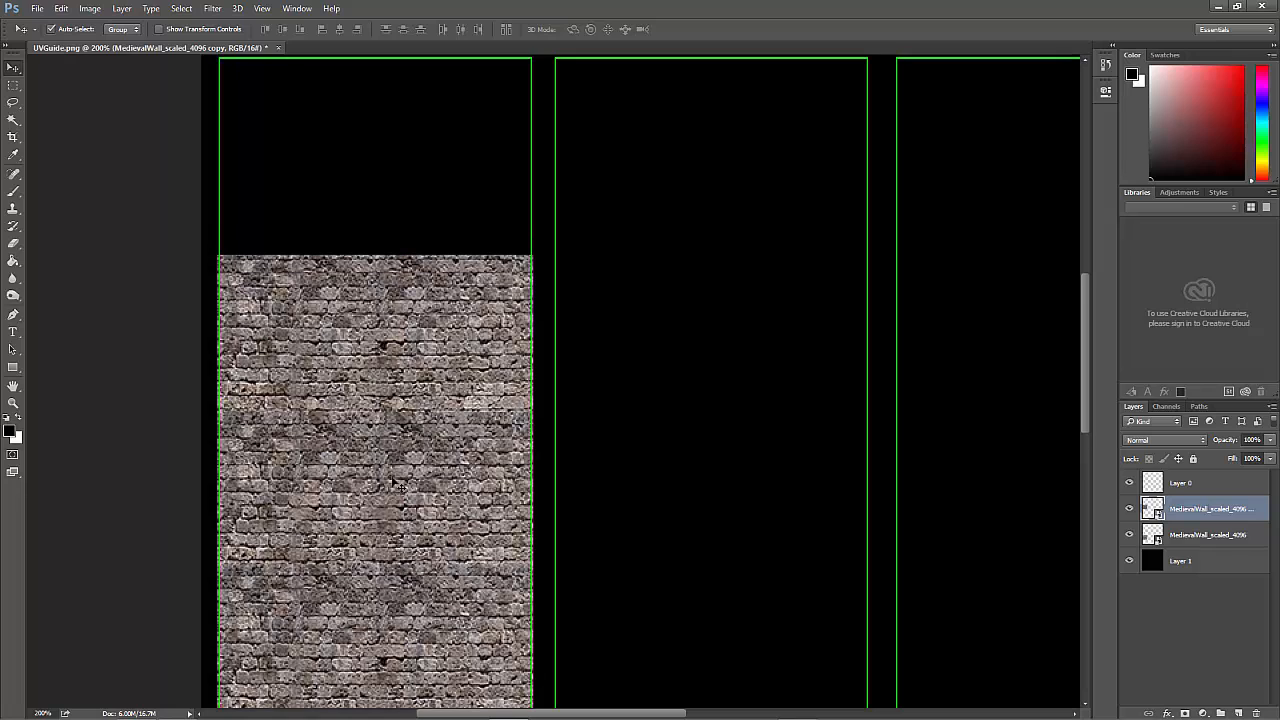
pyautogui.moveTo(389, 458); pyautogui.dragTo(387, 140)
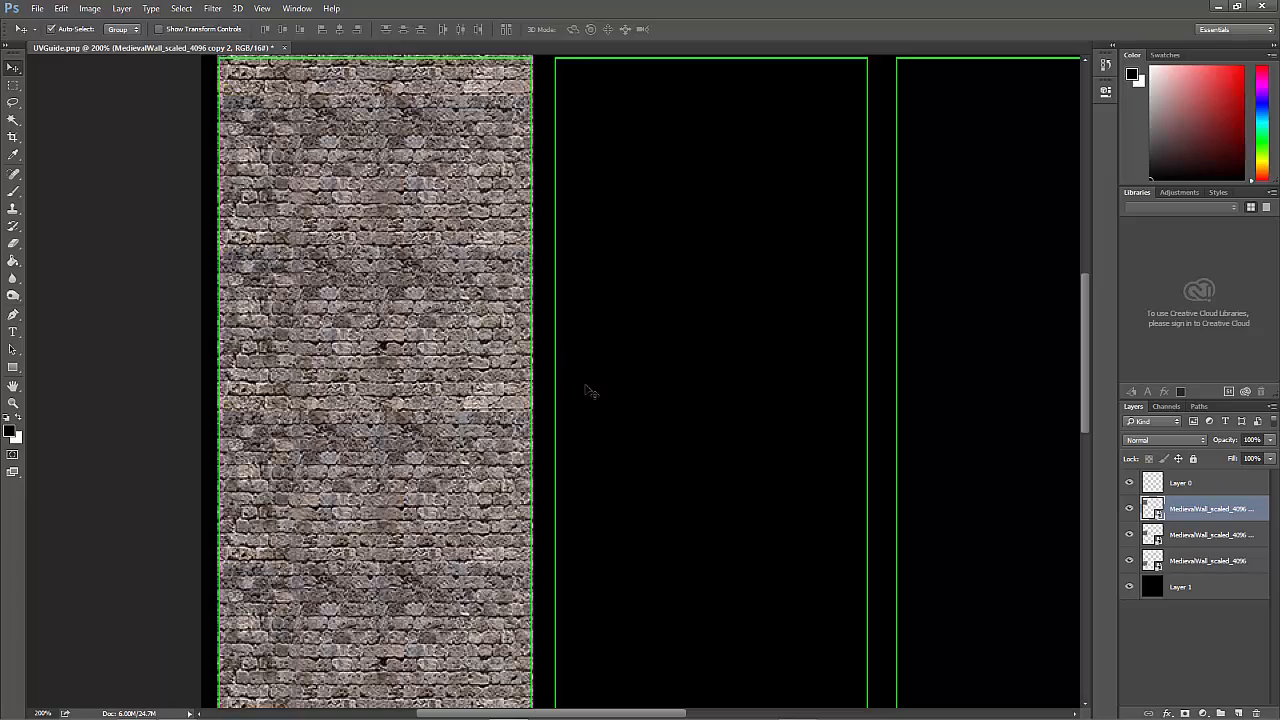
pyautogui.moveTo(586, 483); pyautogui.dragTo(622, 422)
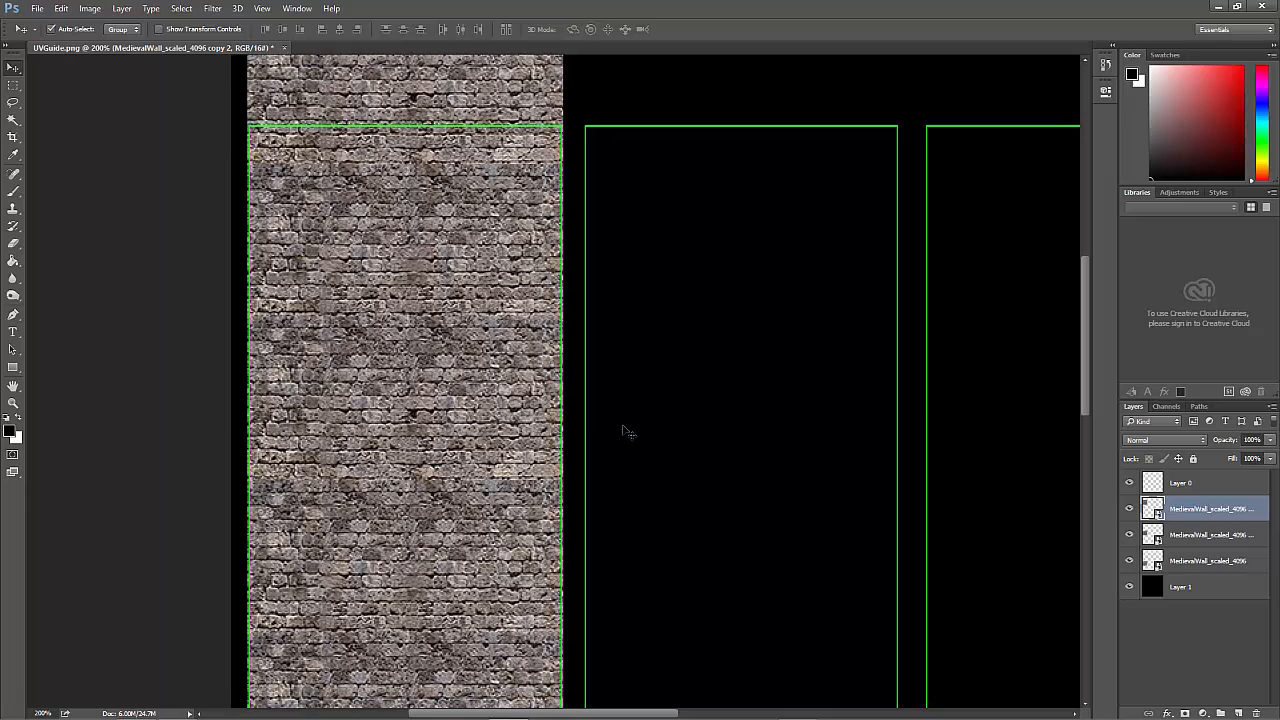
# Merge the three MedievalWall layers into one, then toggle the merged layer's visibility to check it
pyautogui.hotkey('ctrl', '-')
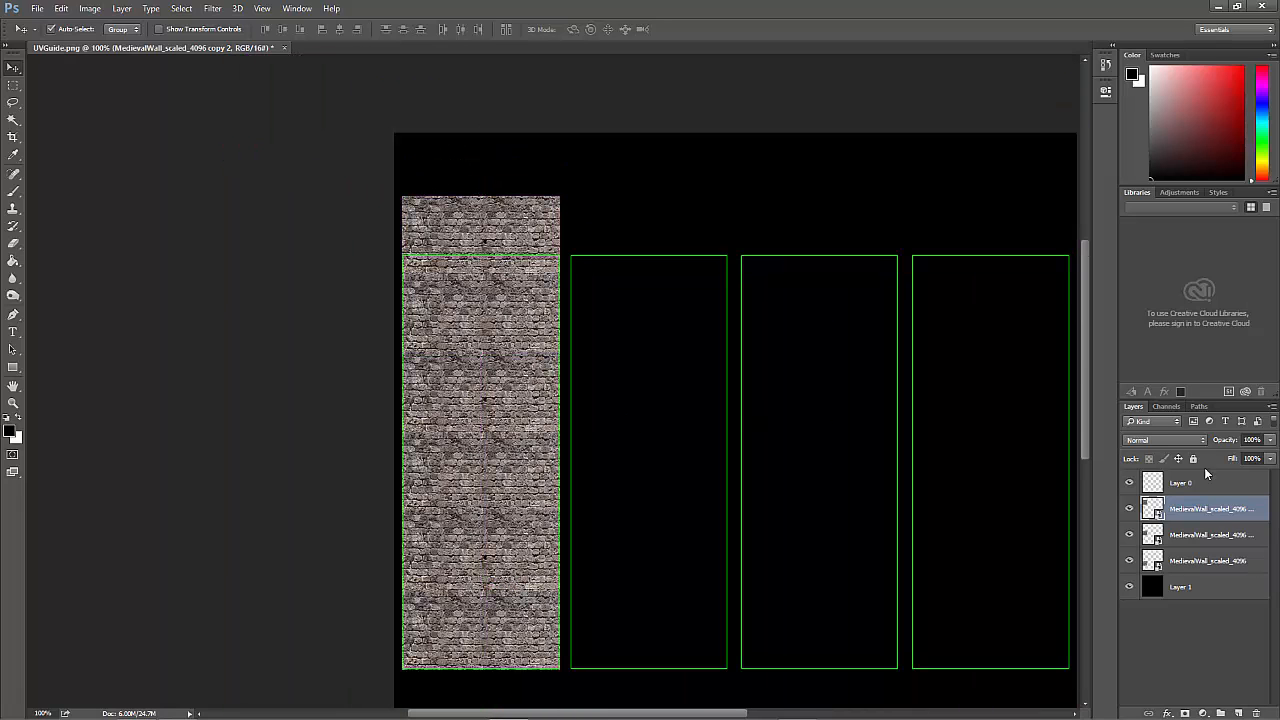
pyautogui.keyDown('shift'); pyautogui.click(1204, 561); pyautogui.keyUp('shift')
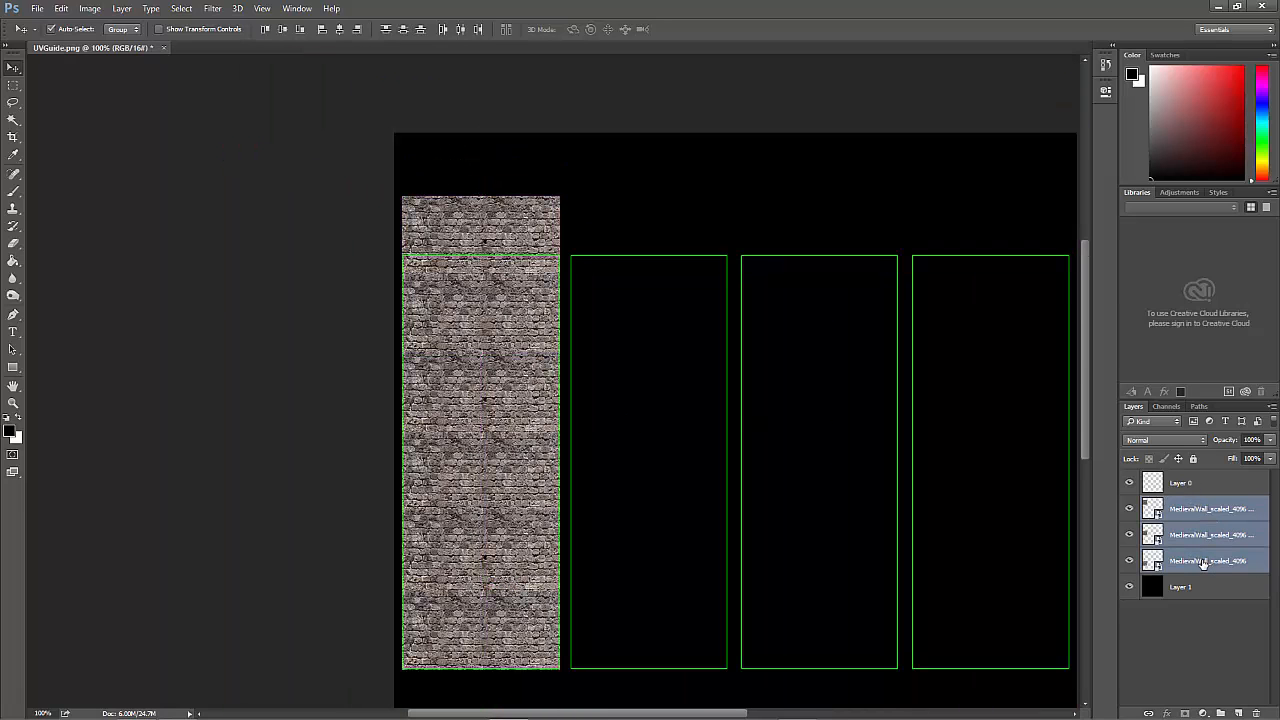
pyautogui.rightClick(1204, 561)
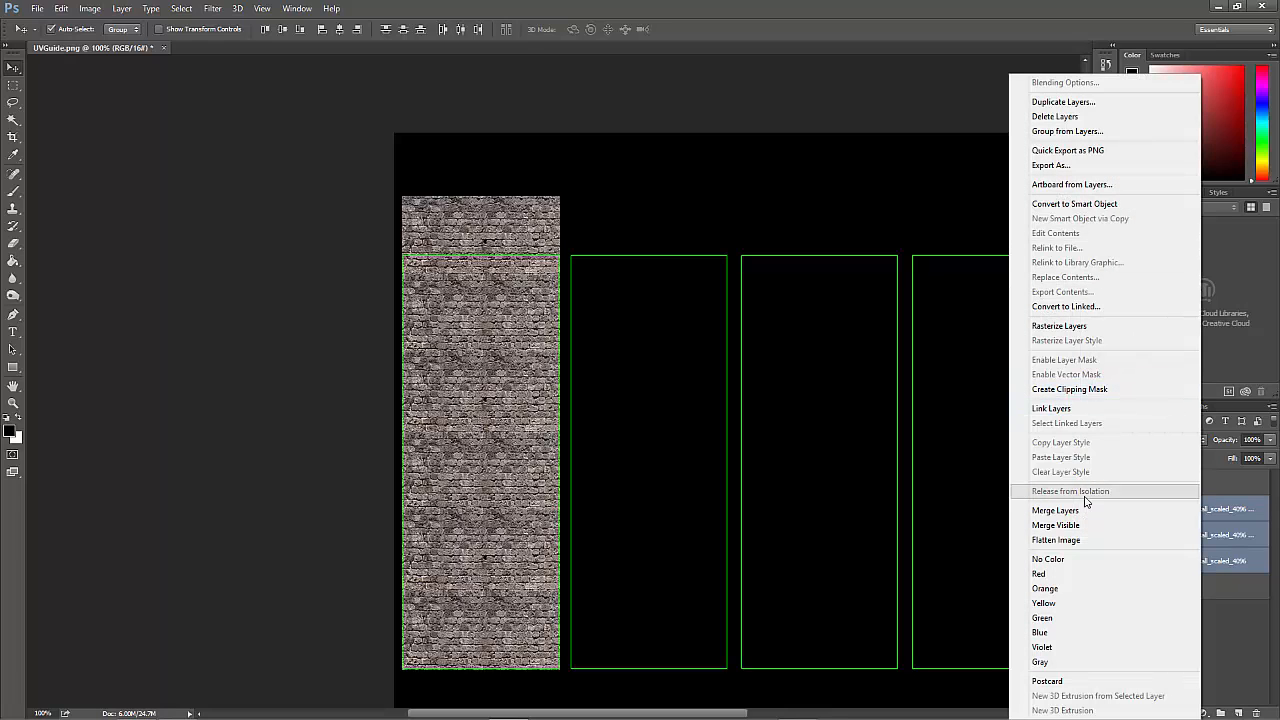
pyautogui.click(1050, 510)
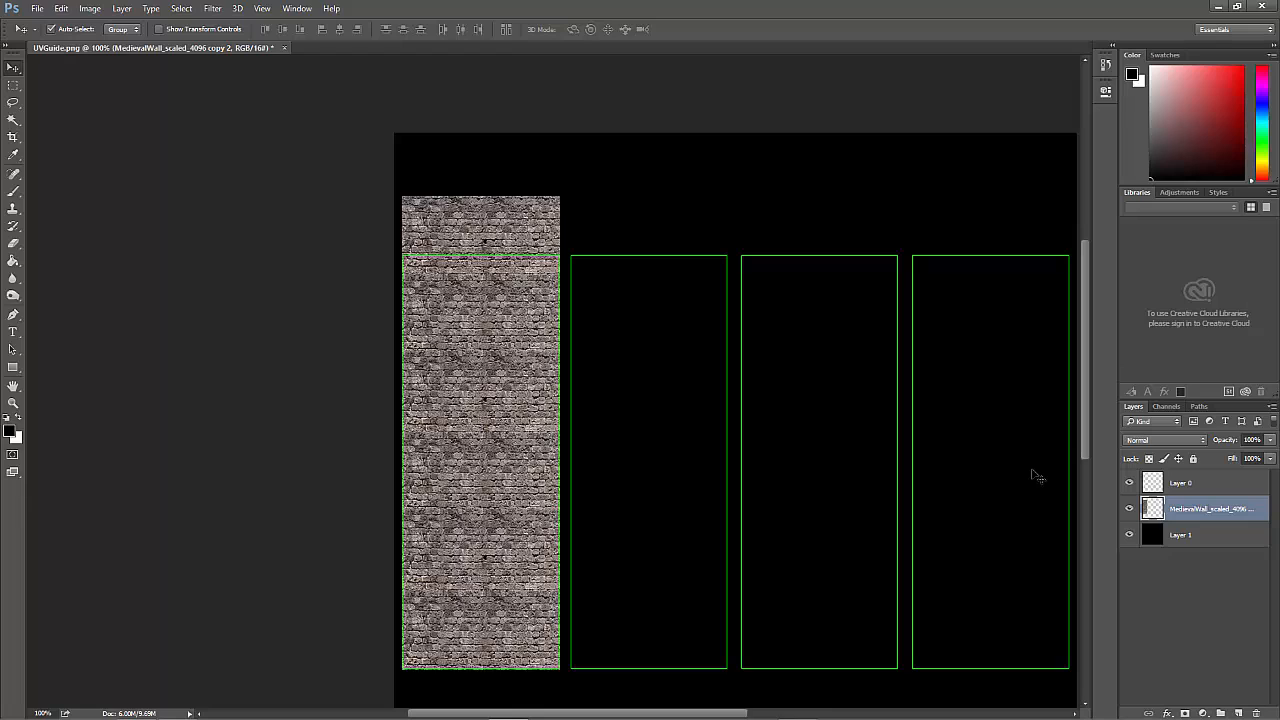
pyautogui.click(1131, 509)
pyautogui.click(1131, 509)
# Duplicate the merged brick column twice, placing the copies over the second and third UV rectangles
pyautogui.moveTo(473, 535); pyautogui.dragTo(636, 540)
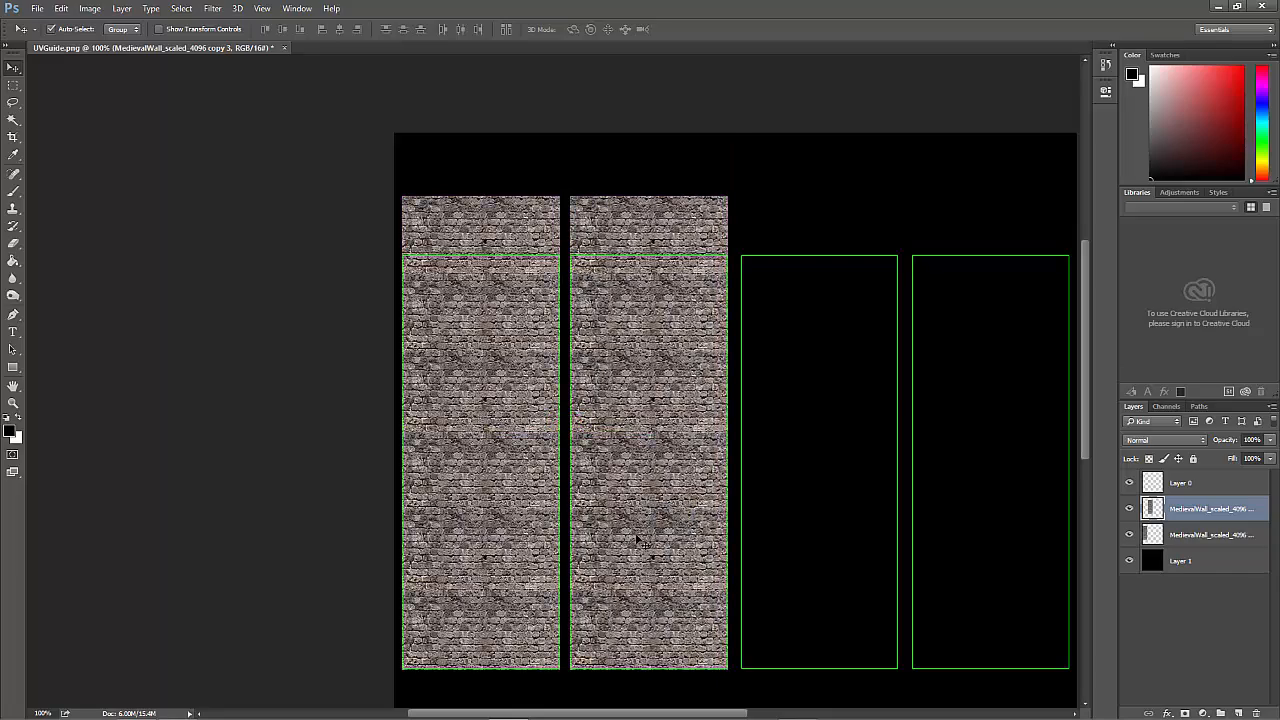
pyautogui.hotkey('ctrl', '-')
pyautogui.hotkey('ctrl', '+')
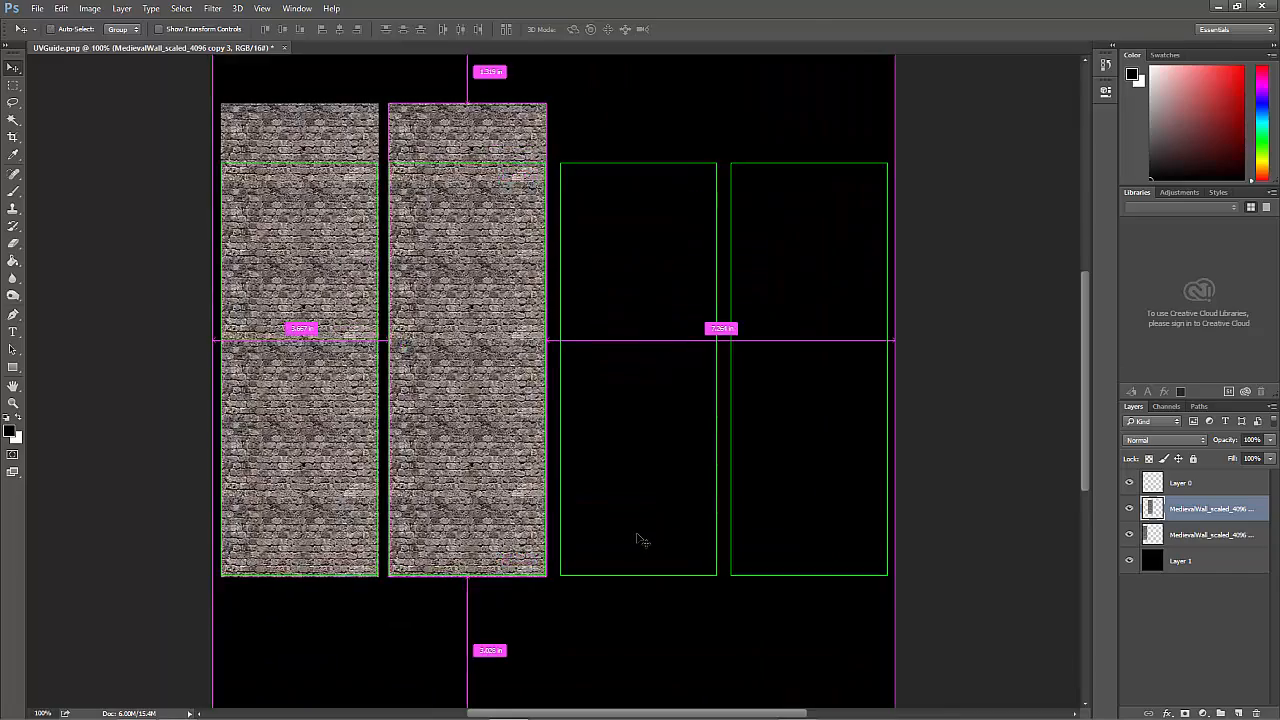
pyautogui.hotkey('ctrl', '+')
pyautogui.moveTo(499, 539); pyautogui.dragTo(648, 322)
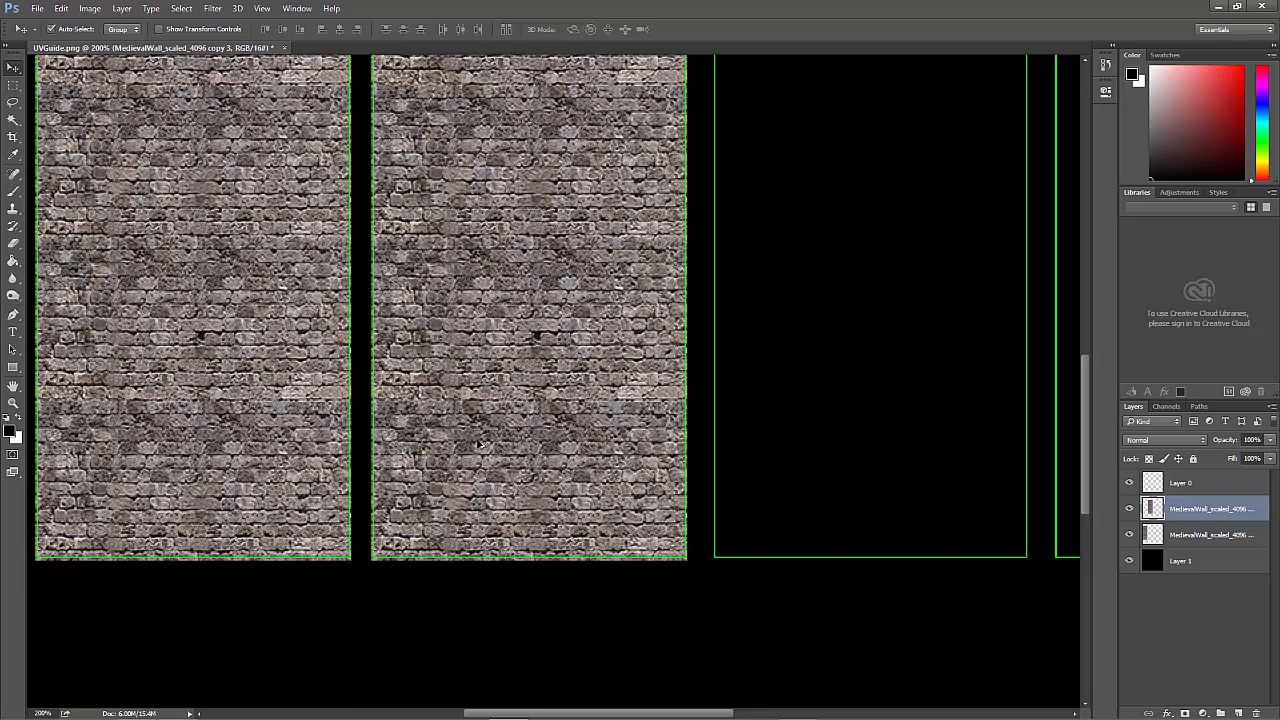
pyautogui.moveTo(480, 444); pyautogui.dragTo(827, 447)
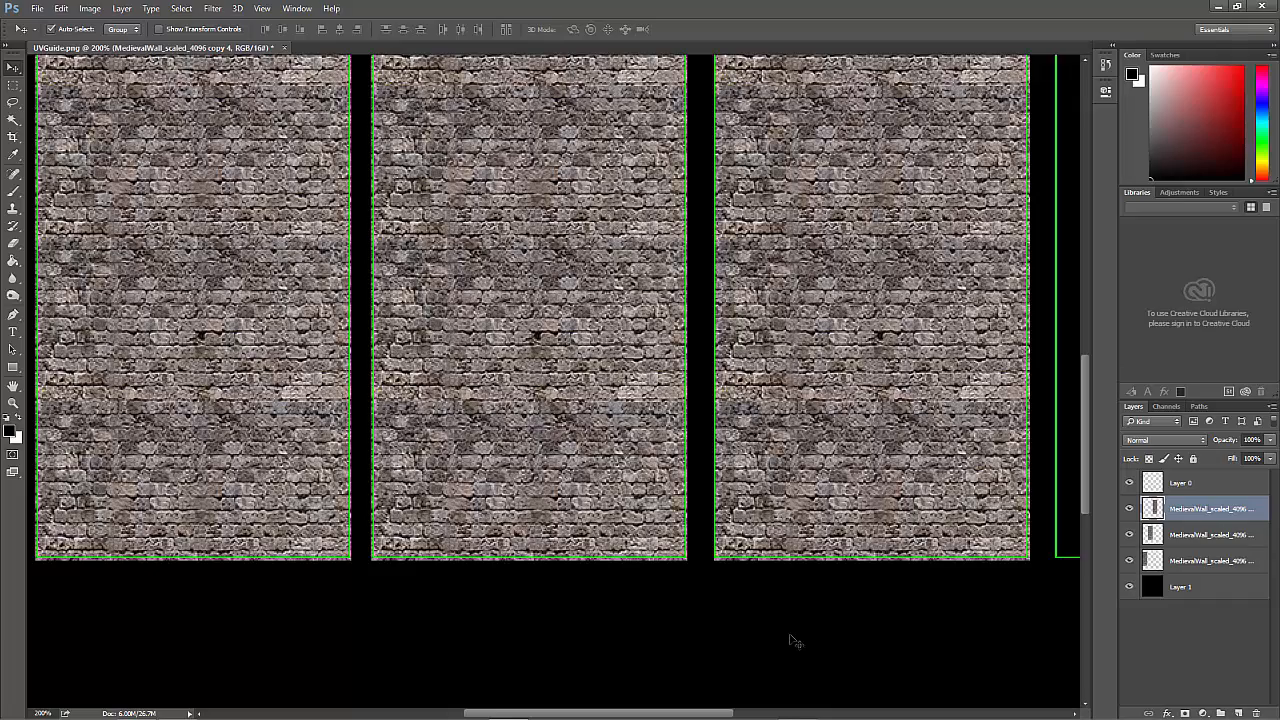
pyautogui.hotkey('ctrl', '+')
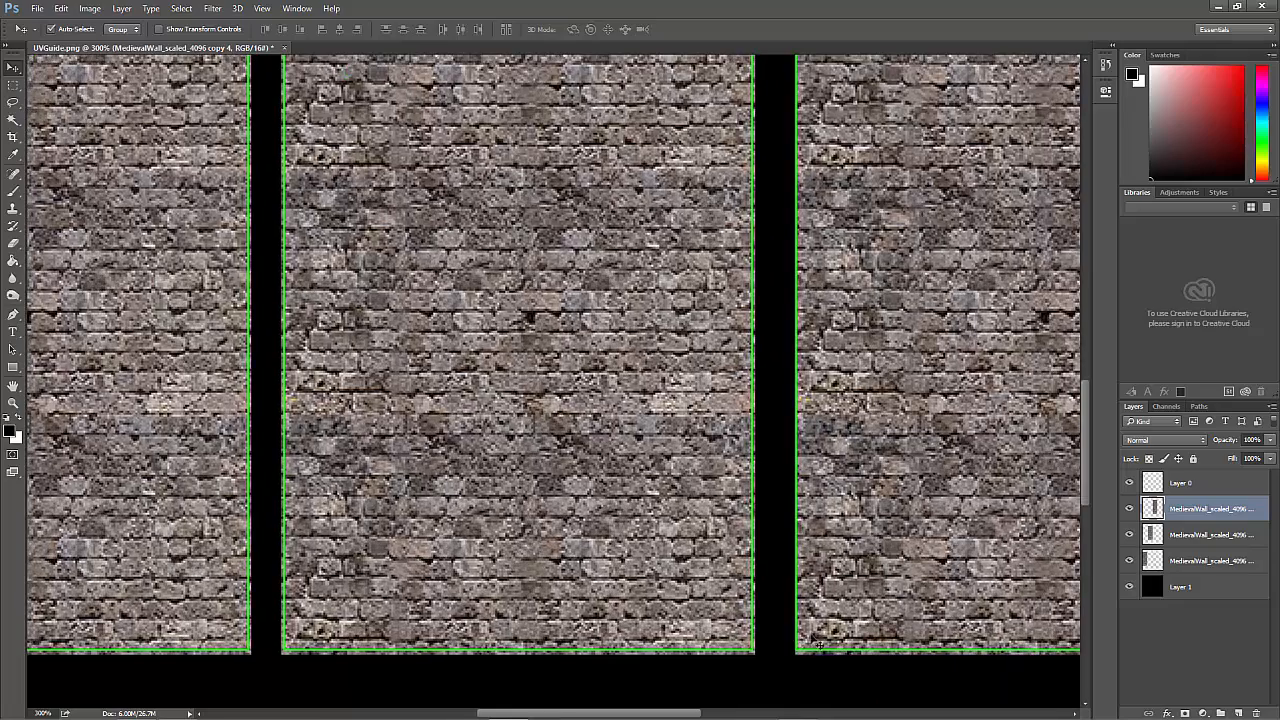
# Duplicate the brick column onto the fourth UV rectangle, then toggle the UV guide layer's visibility to check the coverage
pyautogui.moveTo(785, 601); pyautogui.dragTo(564, 551)
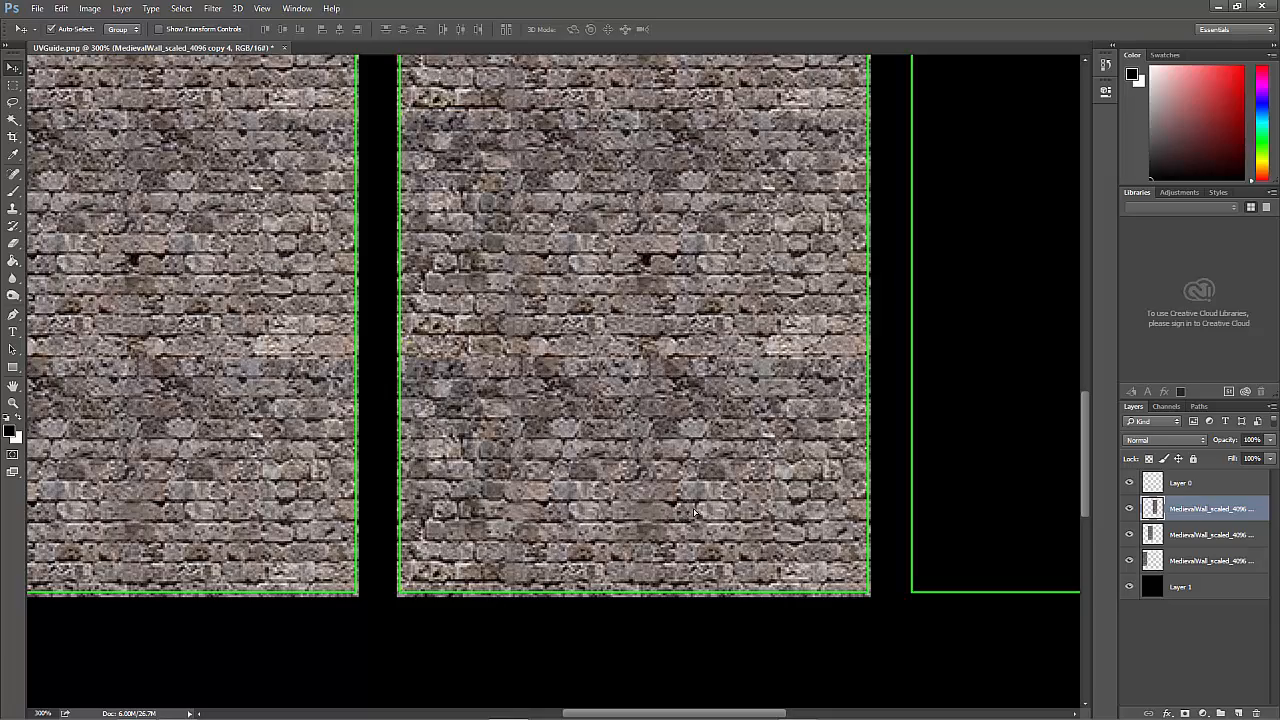
pyautogui.moveTo(695, 512); pyautogui.dragTo(1002, 508)
pyautogui.moveTo(540, 515); pyautogui.dragTo(313, 505)
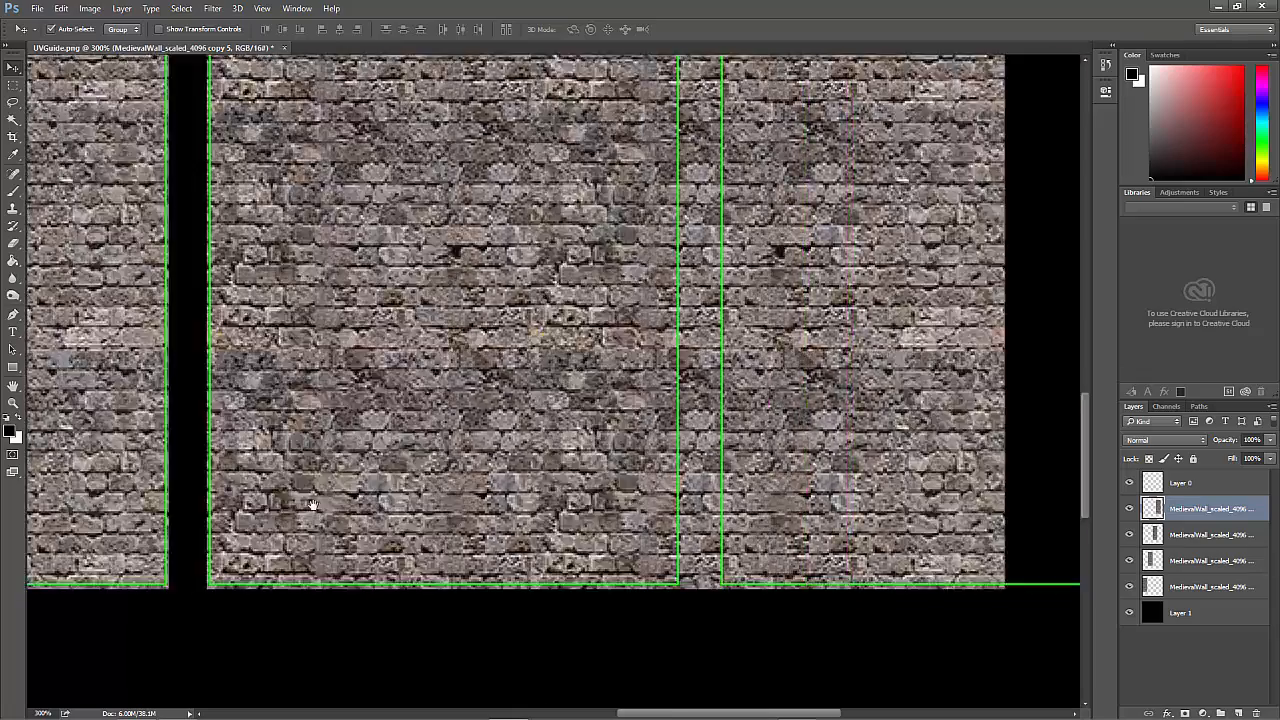
pyautogui.moveTo(515, 421); pyautogui.dragTo(685, 421)
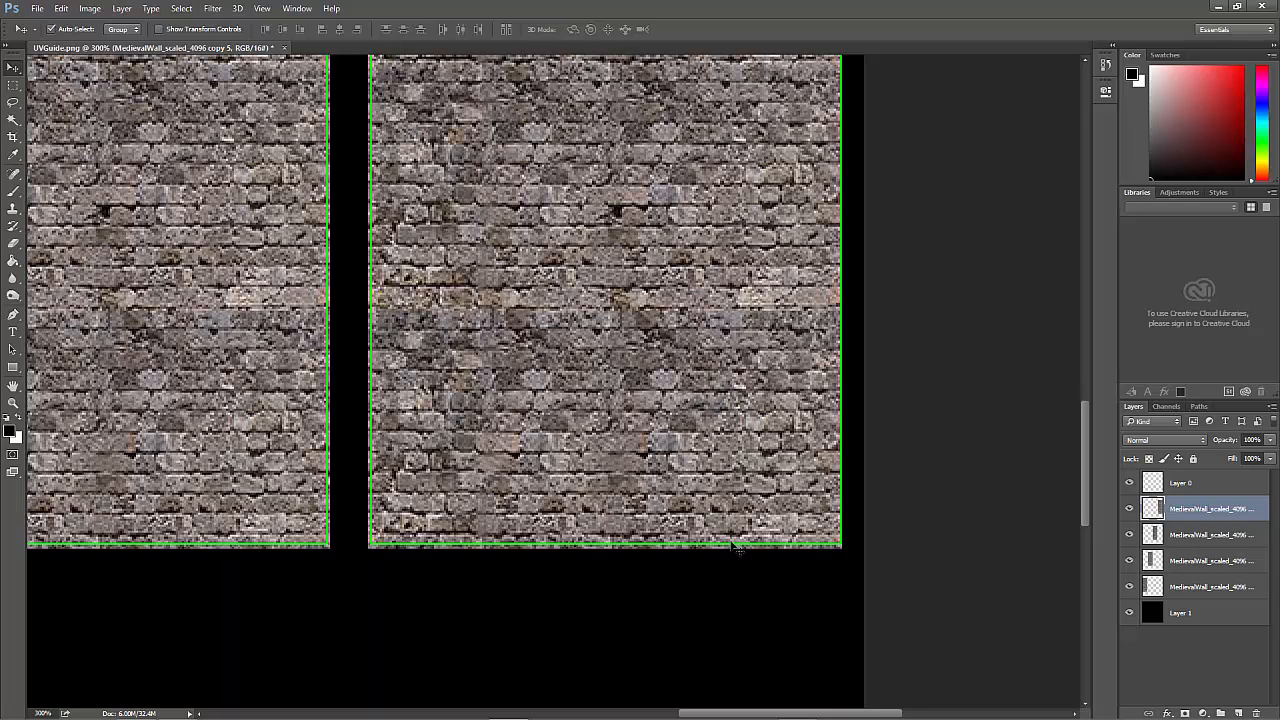
pyautogui.moveTo(649, 580); pyautogui.dragTo(589, 580)
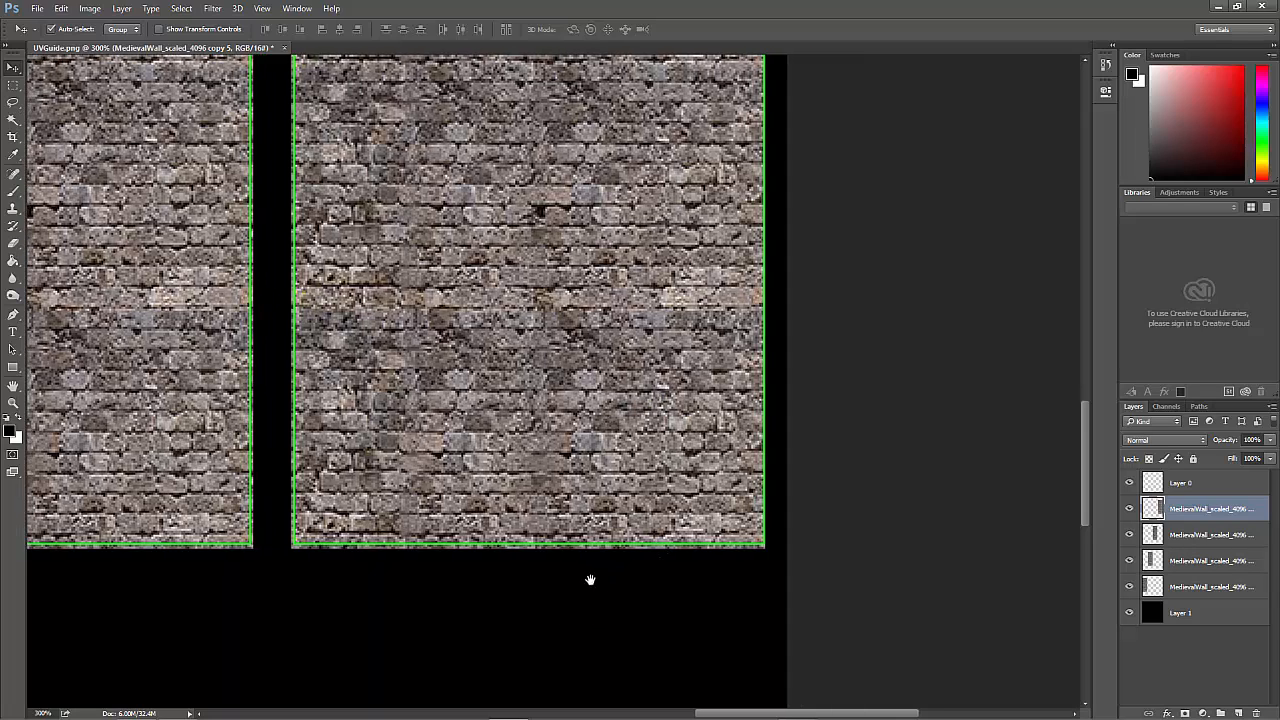
pyautogui.scroll(-1, 595, 584)
pyautogui.hotkey('ctrl', '+')
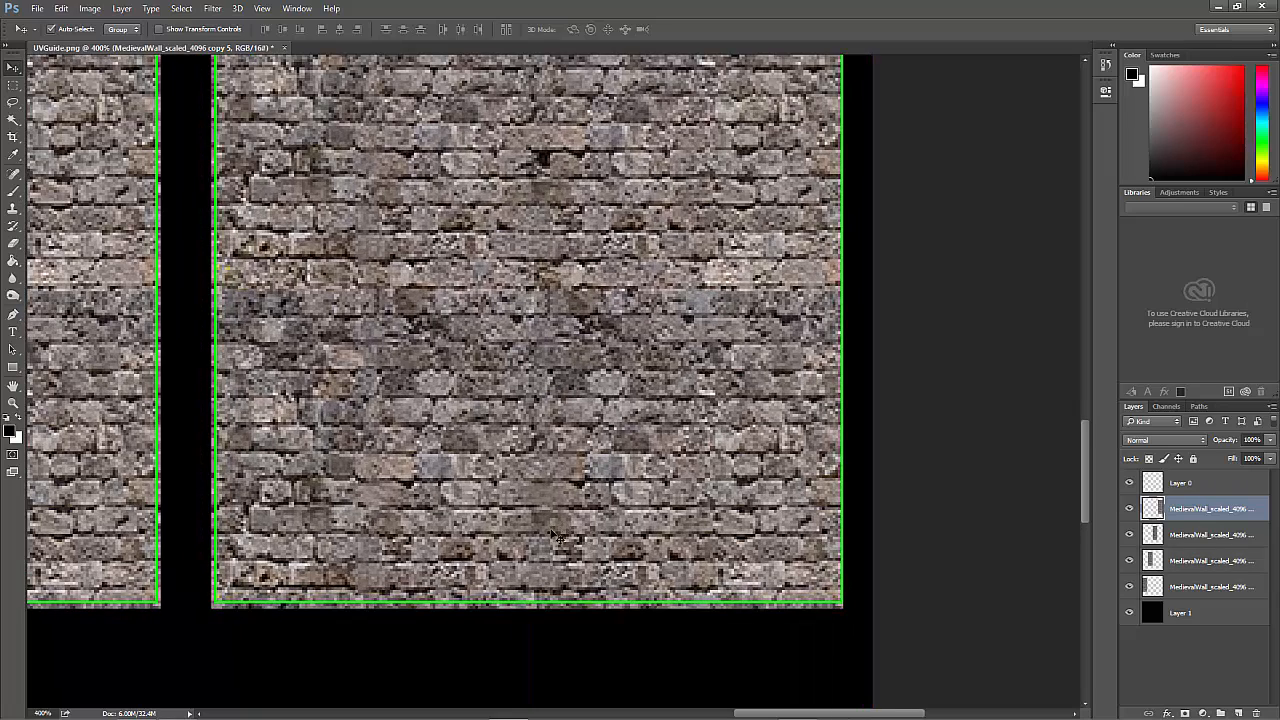
pyautogui.moveTo(555, 535); pyautogui.dragTo(556, 535)
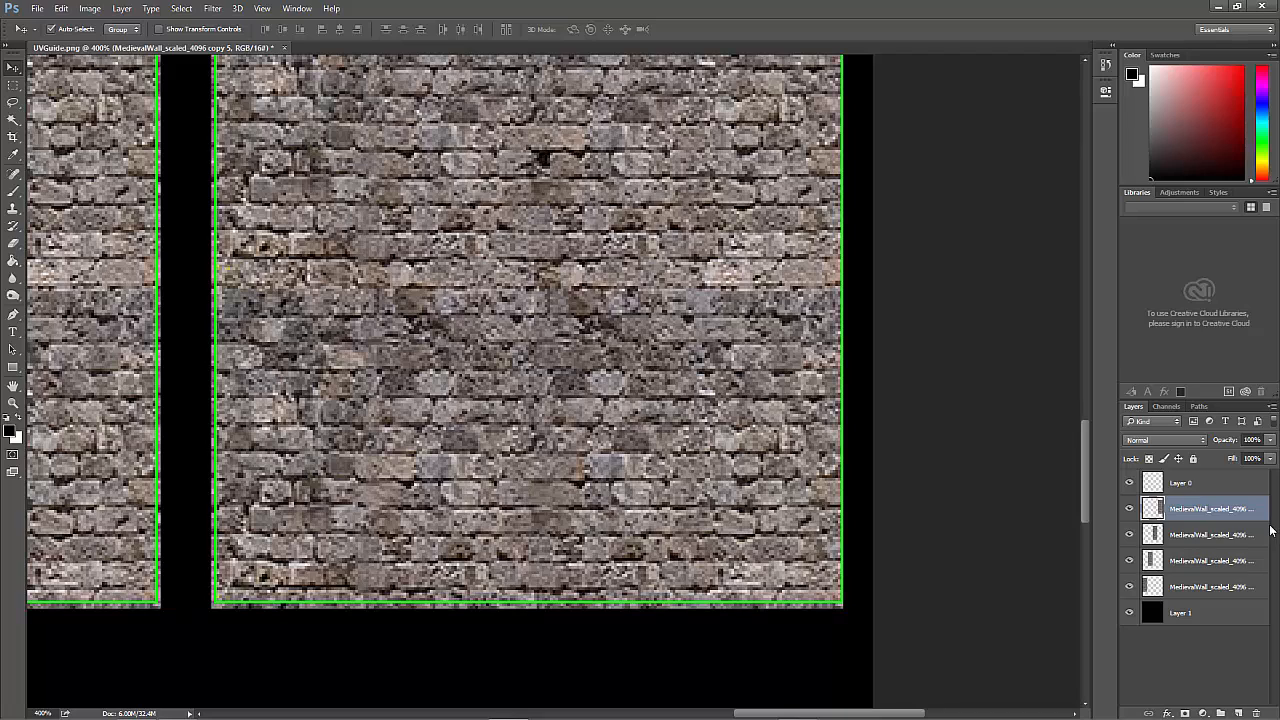
pyautogui.click(1130, 483)
pyautogui.click(1130, 483)
# Merge the four MedievalWall brick column layers into a single layer
pyautogui.hotkey('ctrl', '-')
pyautogui.hotkey('ctrl', '-')
pyautogui.hotkey('ctrl', '-')
pyautogui.hotkey('ctrl', '-')
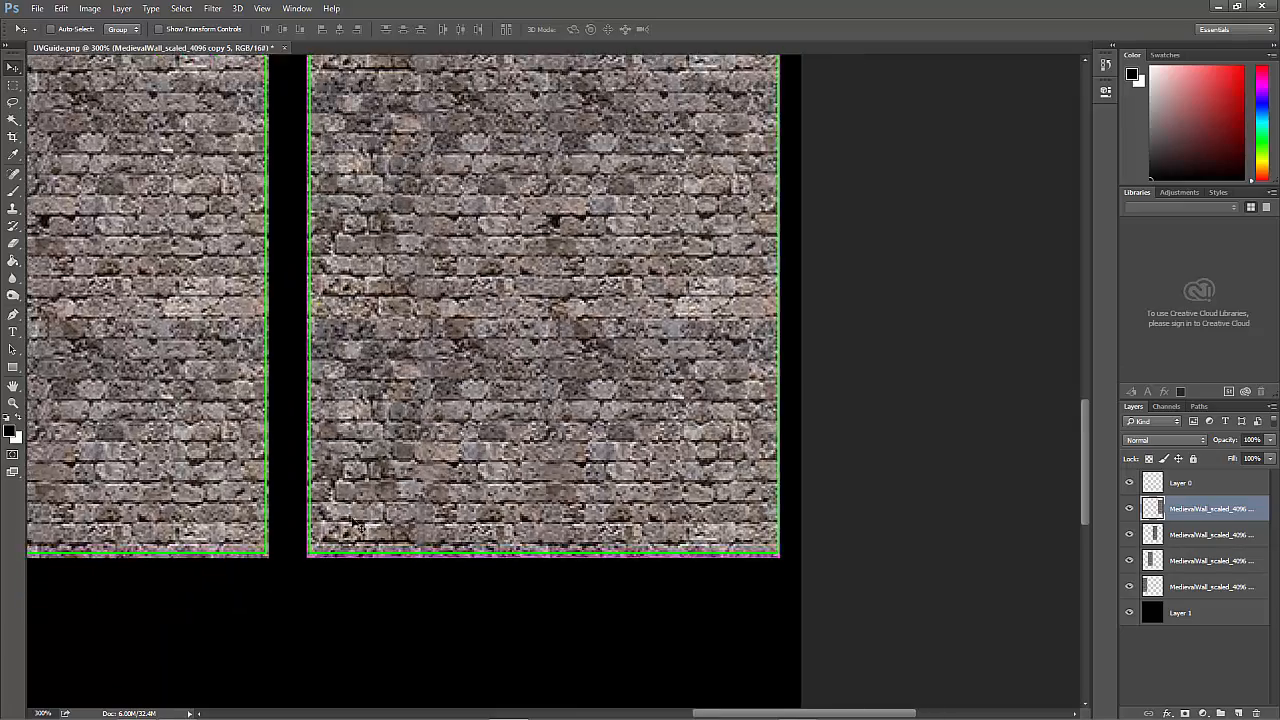
pyautogui.hotkey('ctrl', '-')
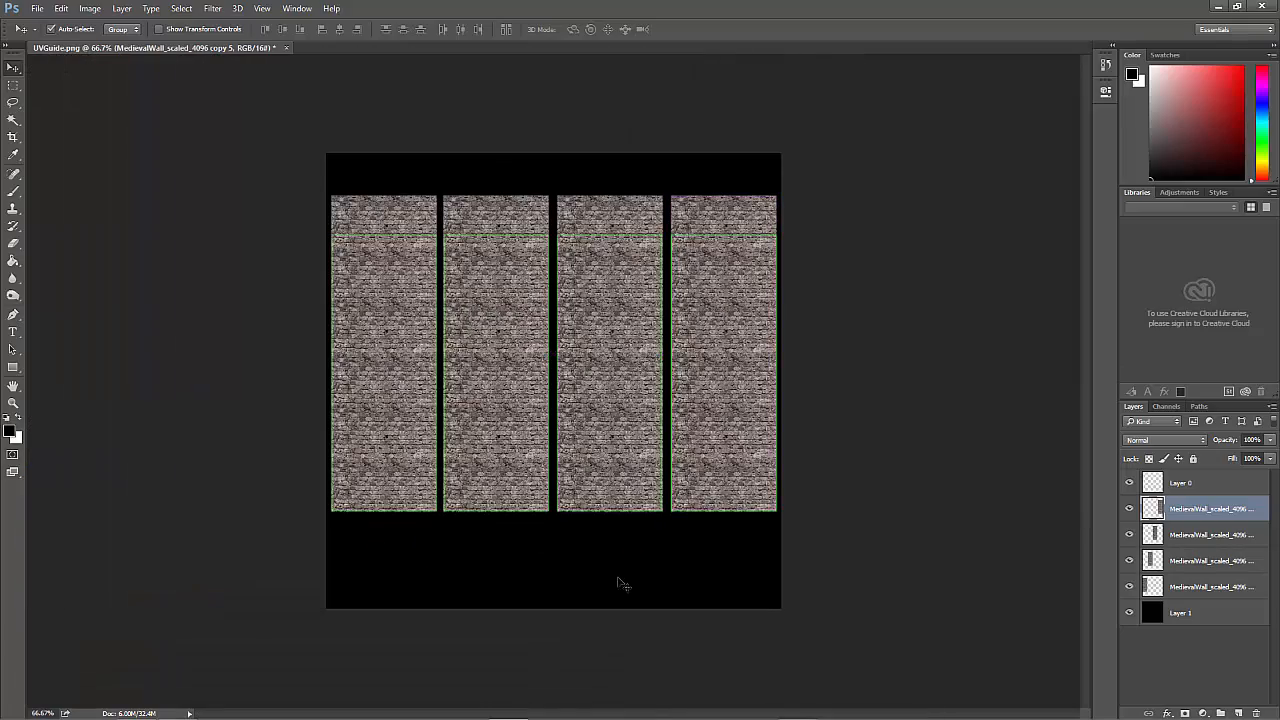
pyautogui.keyDown('shift'); pyautogui.click(1201, 587); pyautogui.keyUp('shift')
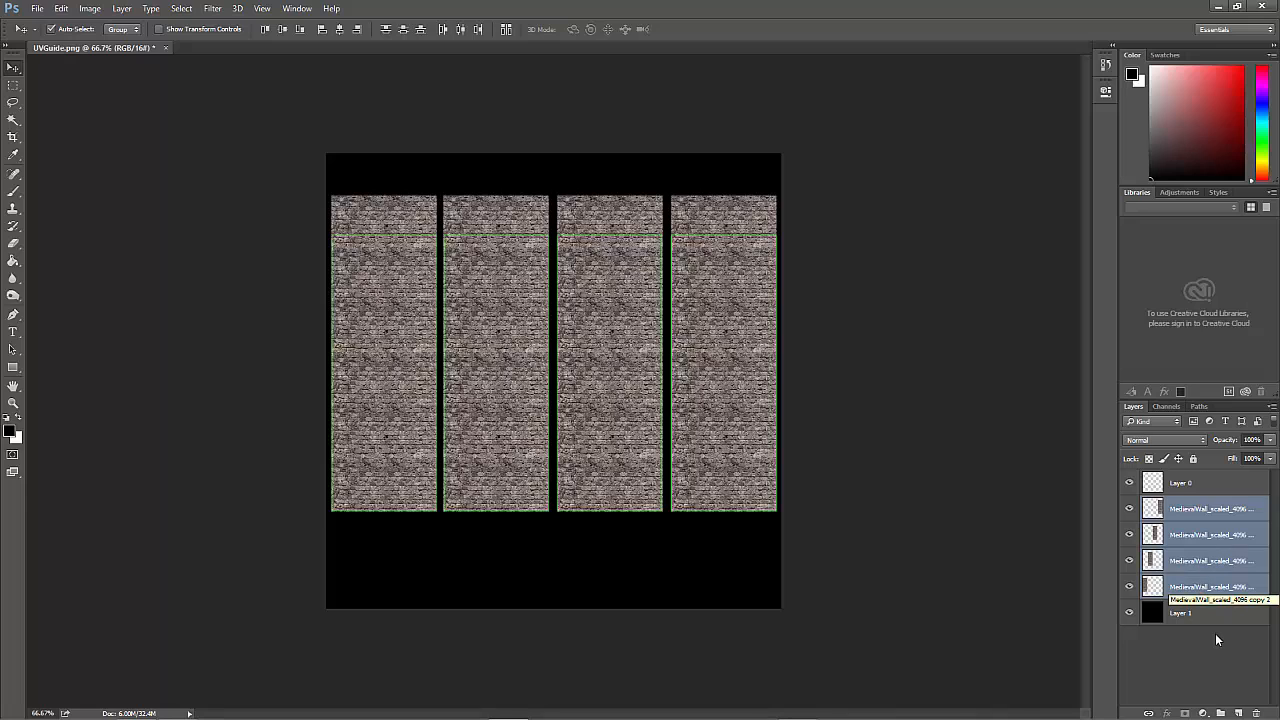
pyautogui.rightClick(1198, 590)
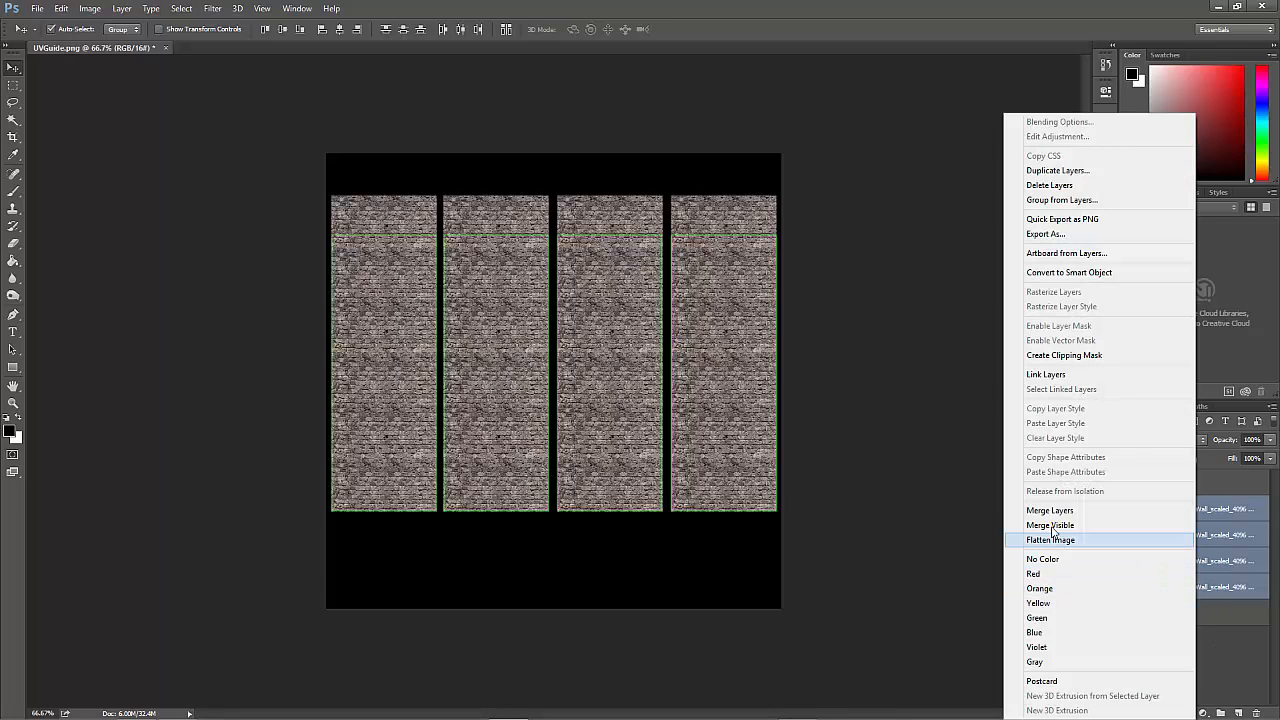
pyautogui.click(1050, 510)
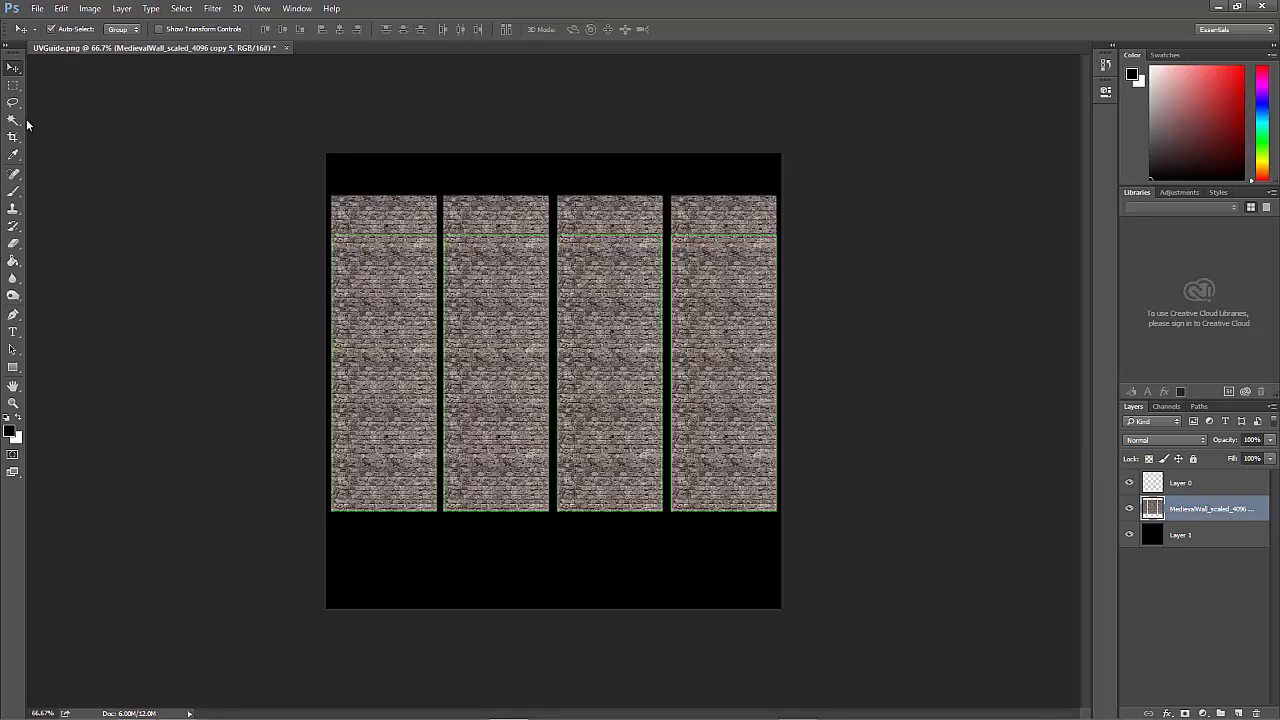
# Marquee-select the surplus bricks above the UV rectangles on all four columns, delete them and deselect
pyautogui.click(11, 88)
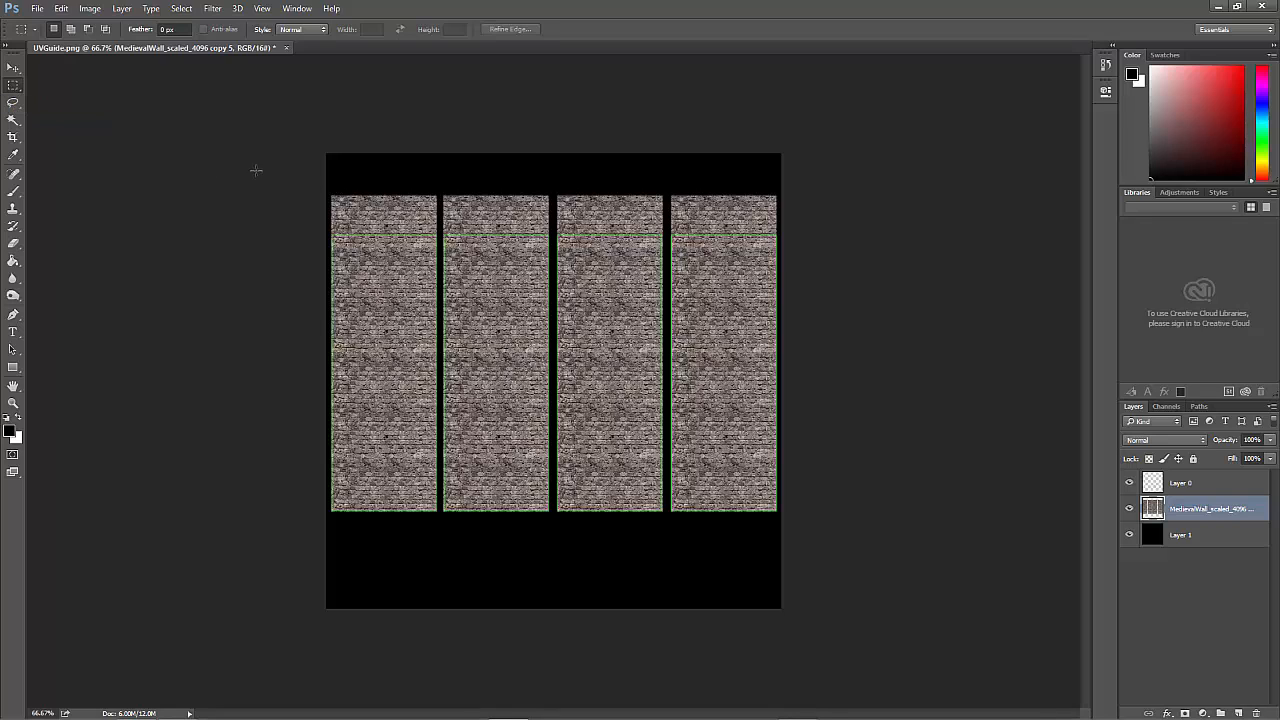
pyautogui.moveTo(326, 158); pyautogui.dragTo(790, 227)
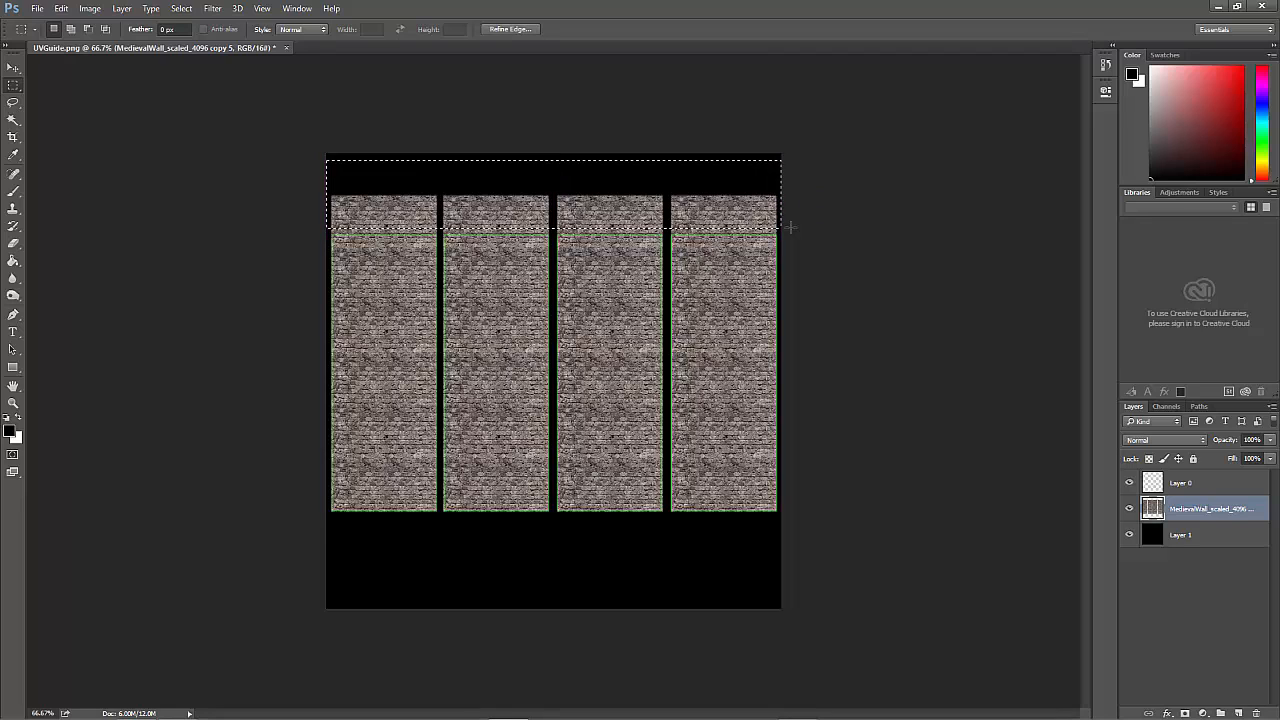
pyautogui.press('Delete')
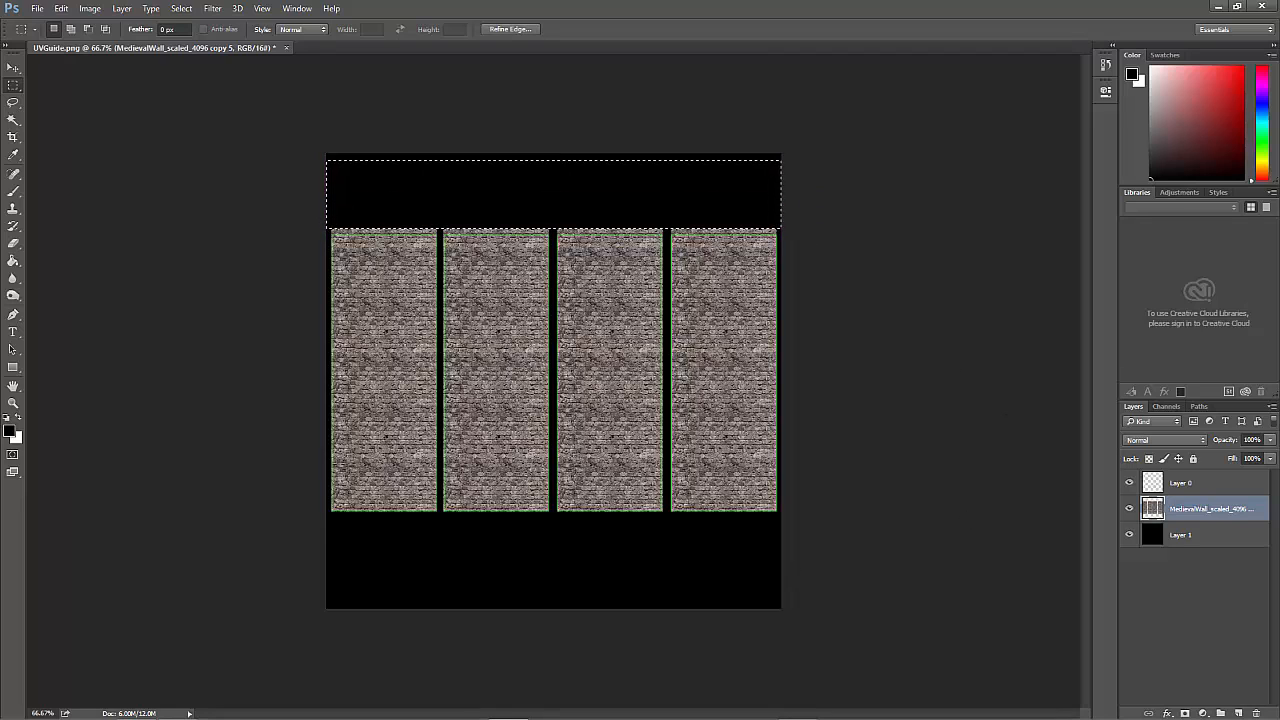
pyautogui.hotkey('ctrl', 'd')
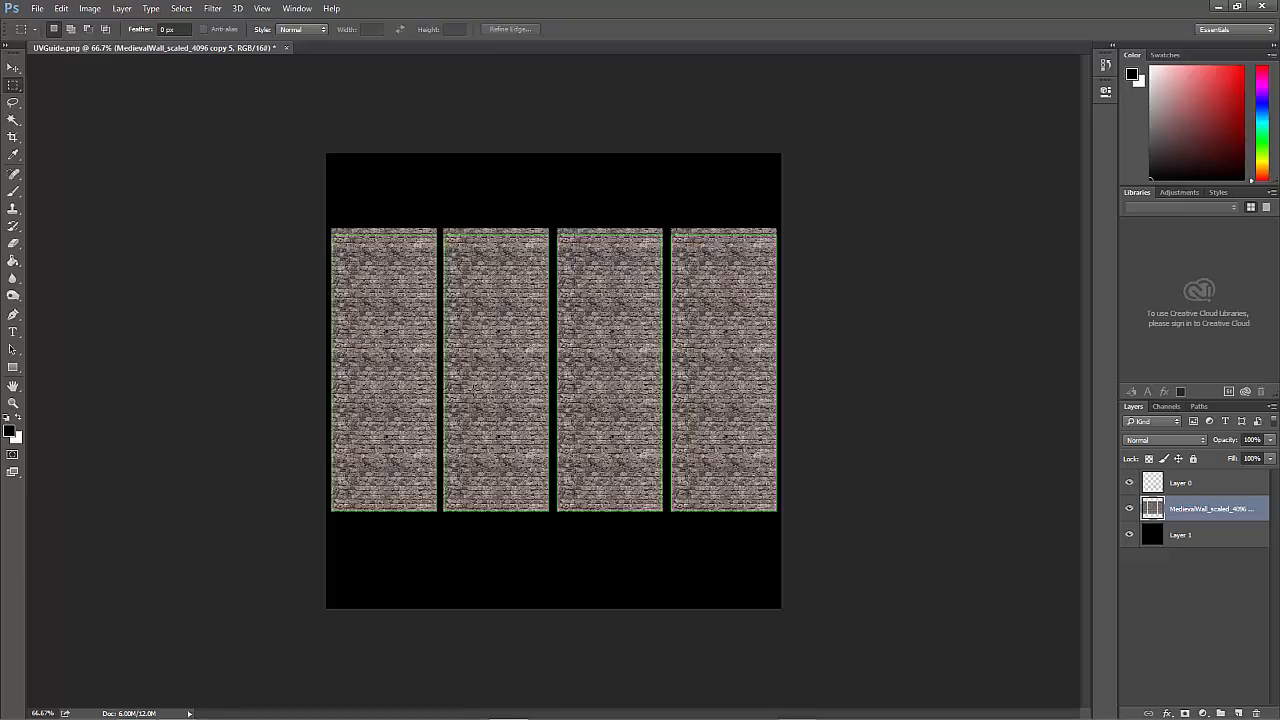
# Place a small rectangular marquee selection across the top edge of the first brick column
pyautogui.hotkey('ctrl', '+')
pyautogui.hotkey('ctrl', '+')
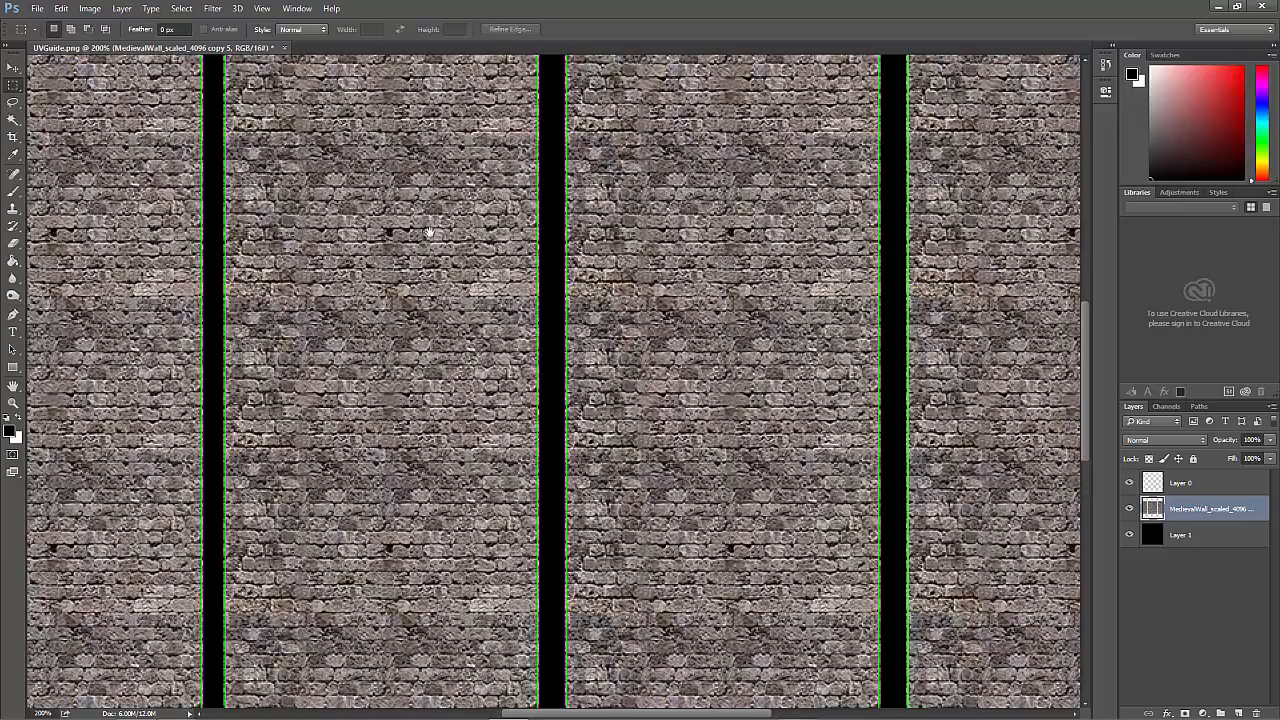
pyautogui.moveTo(440, 254); pyautogui.dragTo(484, 480)
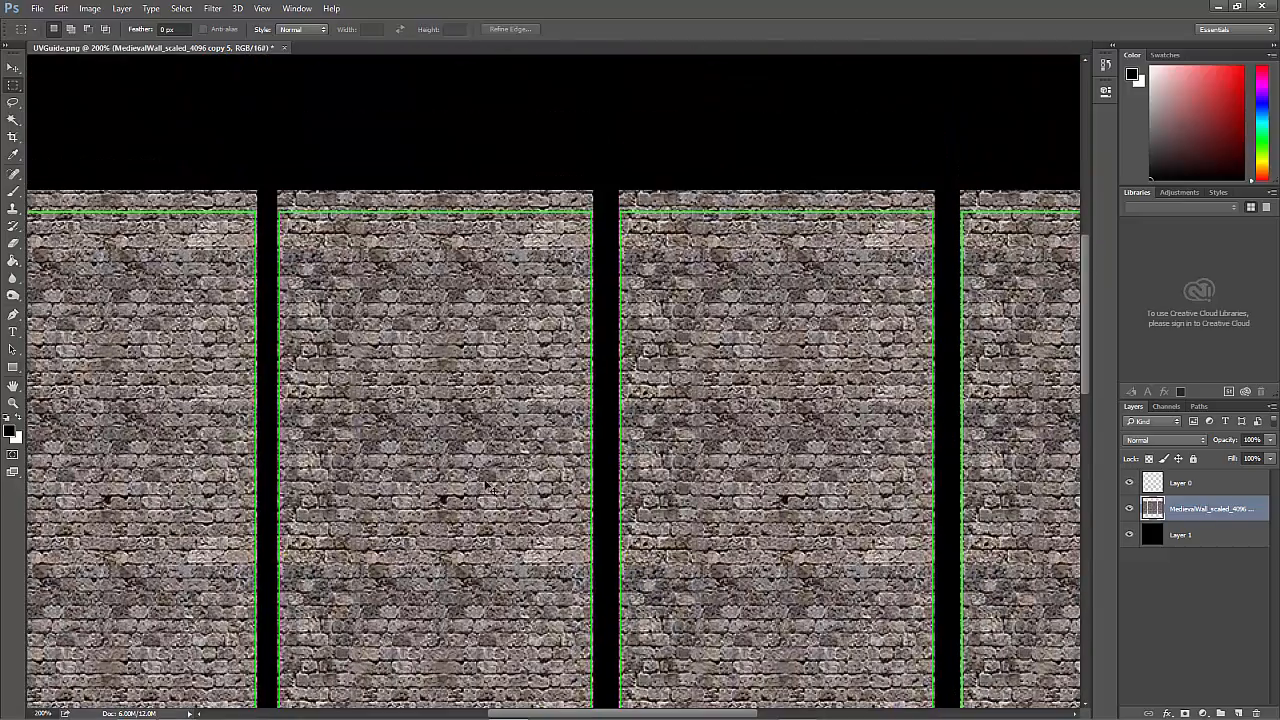
pyautogui.hotkey('ctrl', '-')
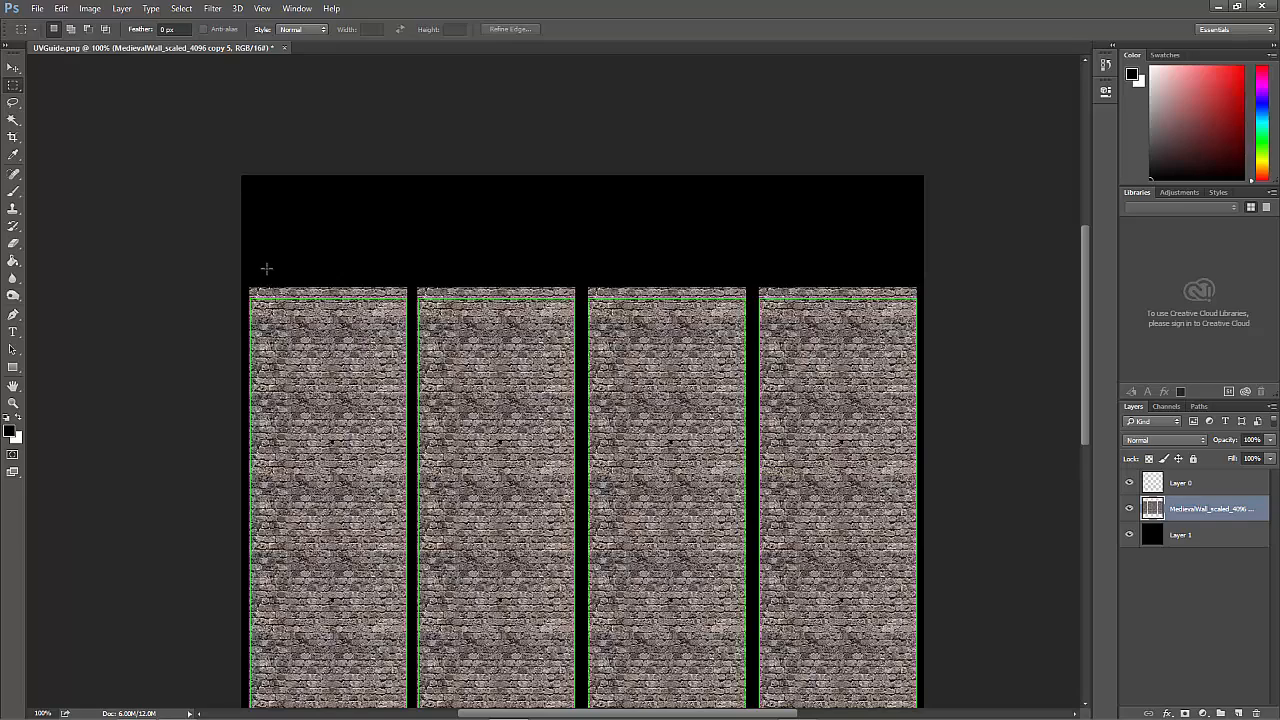
pyautogui.moveTo(259, 264); pyautogui.dragTo(289, 289)
pyautogui.hotkey('ctrl', '+')
pyautogui.moveTo(214, 318); pyautogui.dragTo(525, 395)
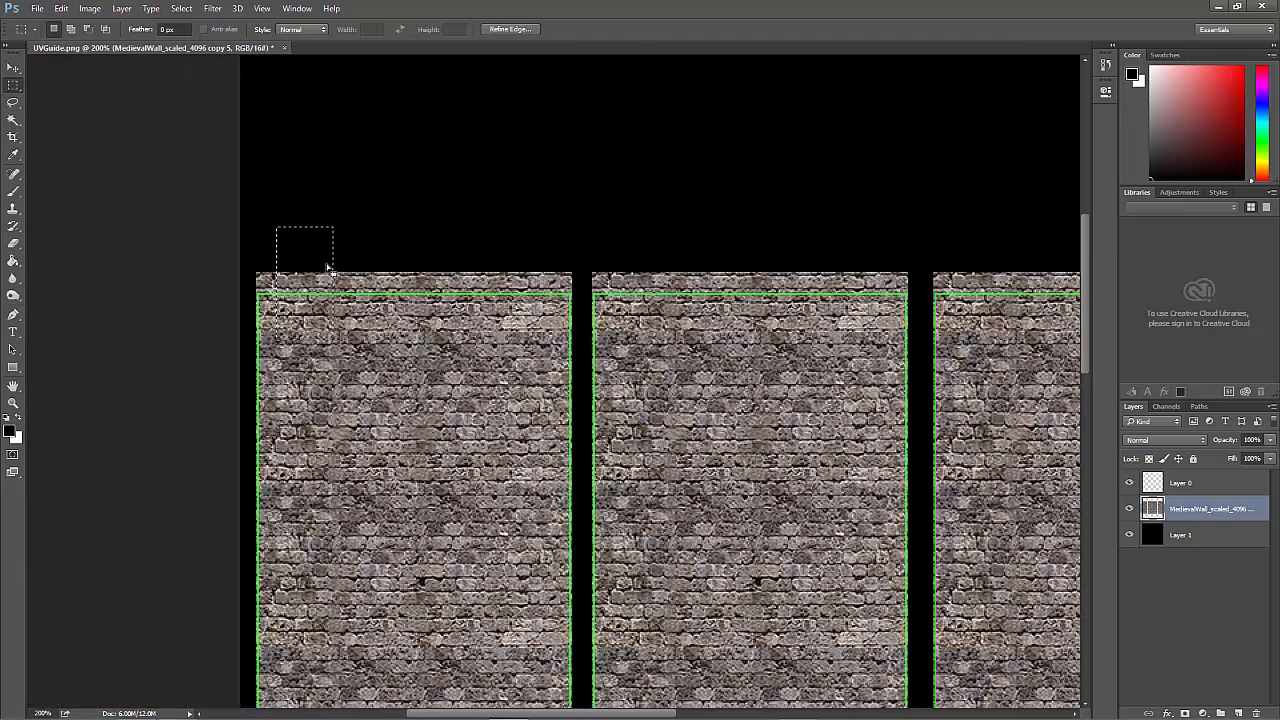
pyautogui.moveTo(329, 269); pyautogui.dragTo(402, 264)
pyautogui.moveTo(438, 266); pyautogui.dragTo(381, 250)
pyautogui.click(278, 214)
pyautogui.moveTo(279, 253); pyautogui.dragTo(316, 292)
# Try filling the small selection with the Background Color at 100% opacity, then undo the fill and deselect
pyautogui.click(61, 8)
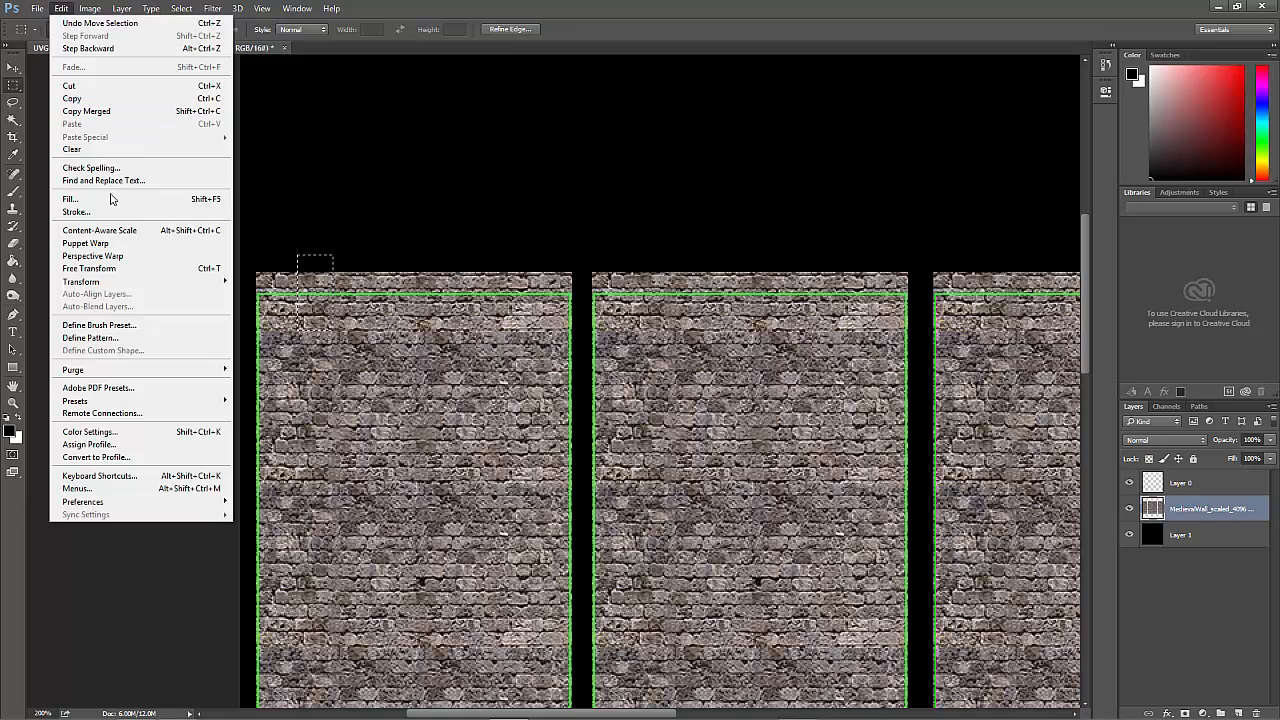
pyautogui.click(106, 198)
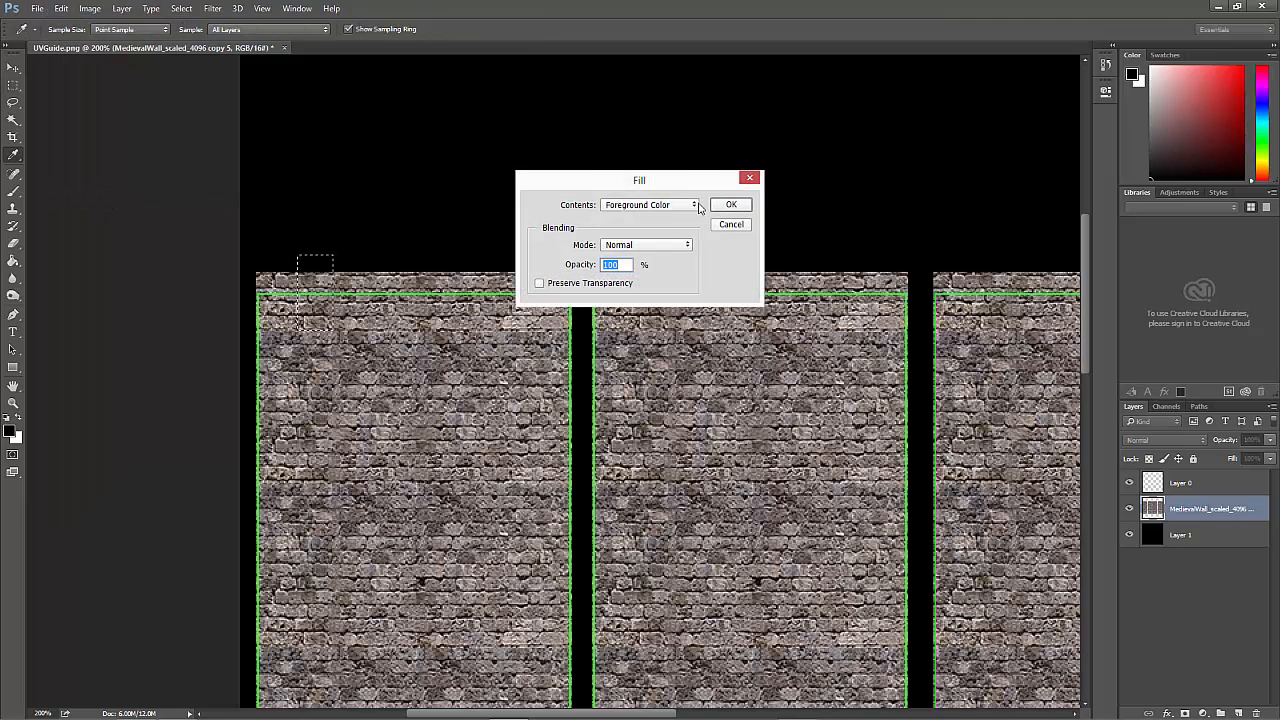
pyautogui.click(670, 207)
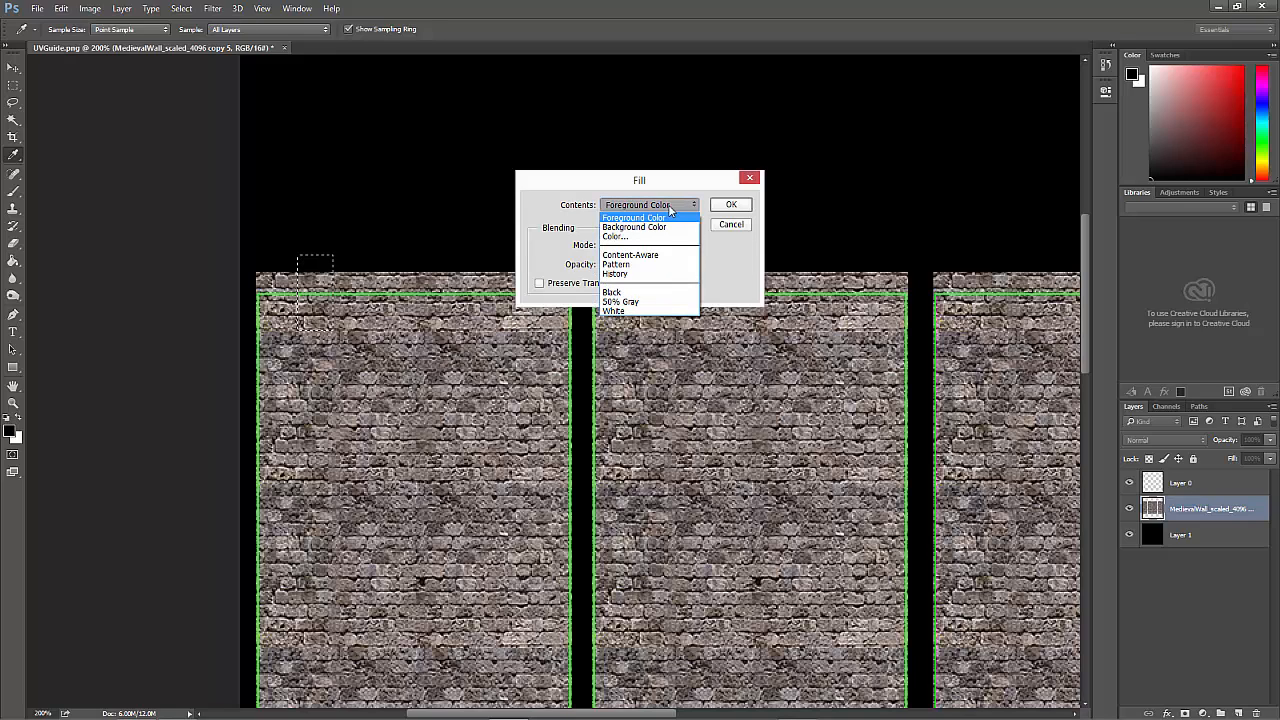
pyautogui.click(655, 228)
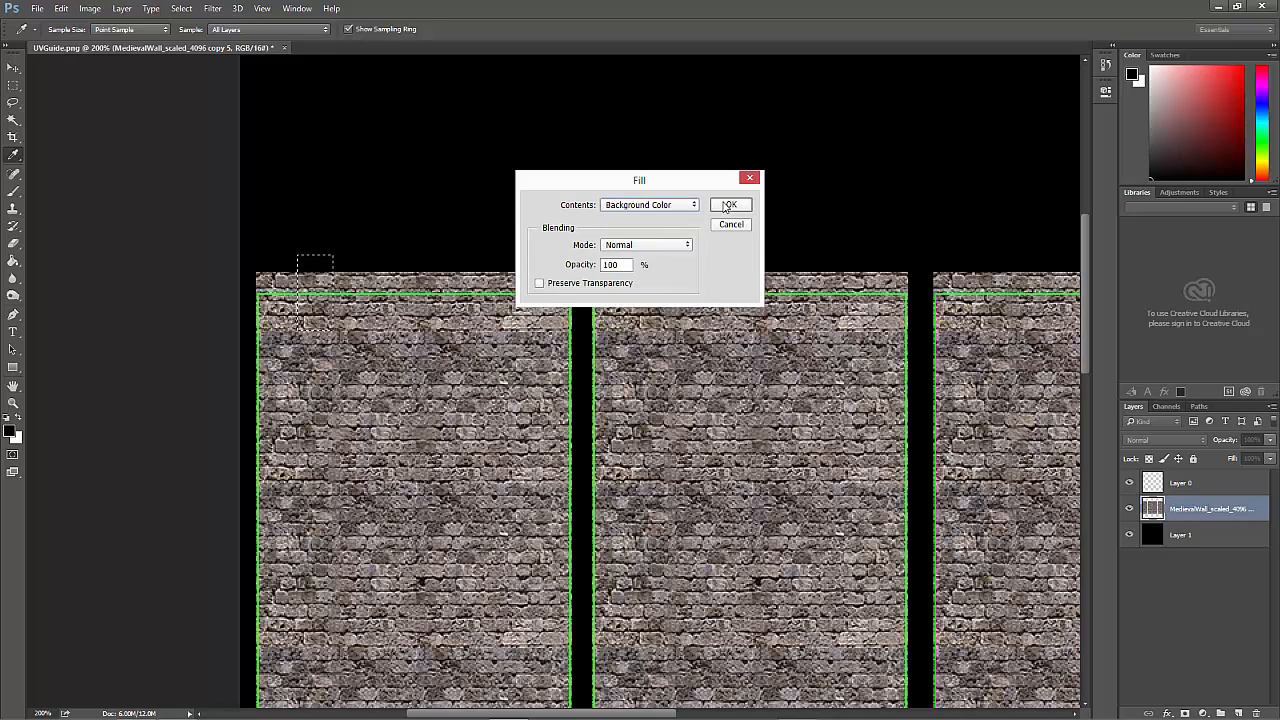
pyautogui.click(731, 204)
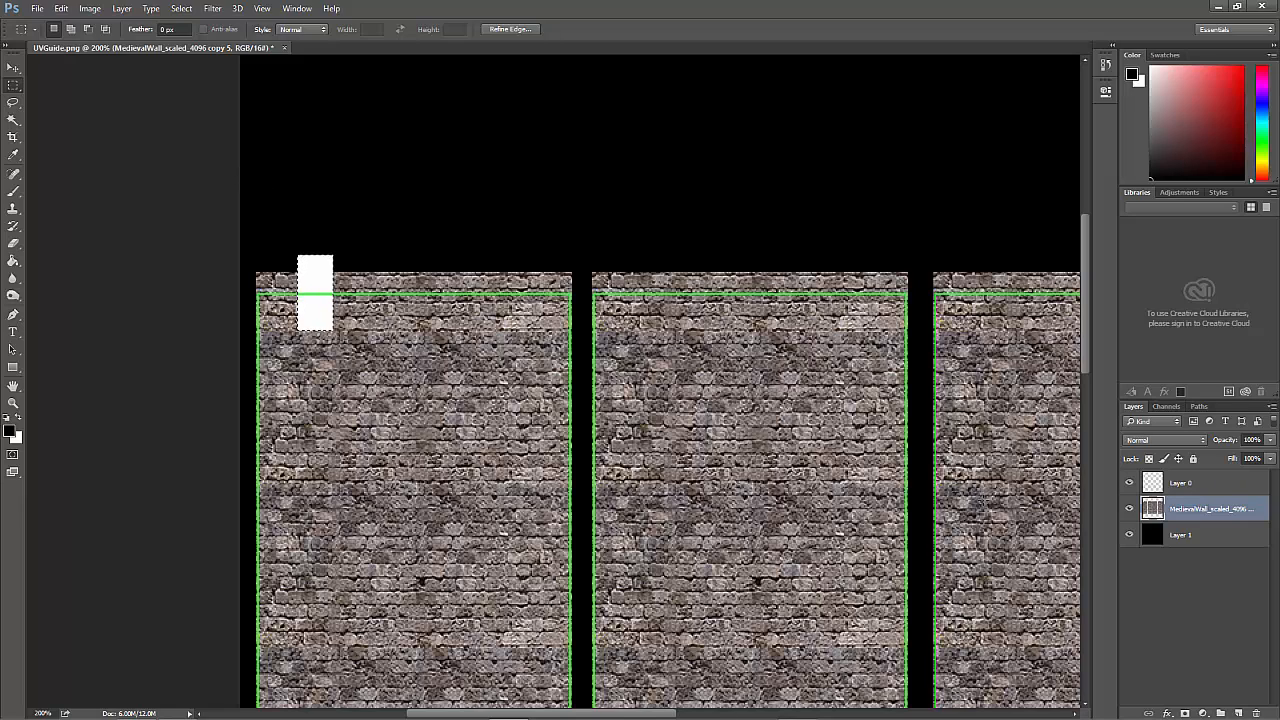
pyautogui.hotkey('ctrl', 'z')
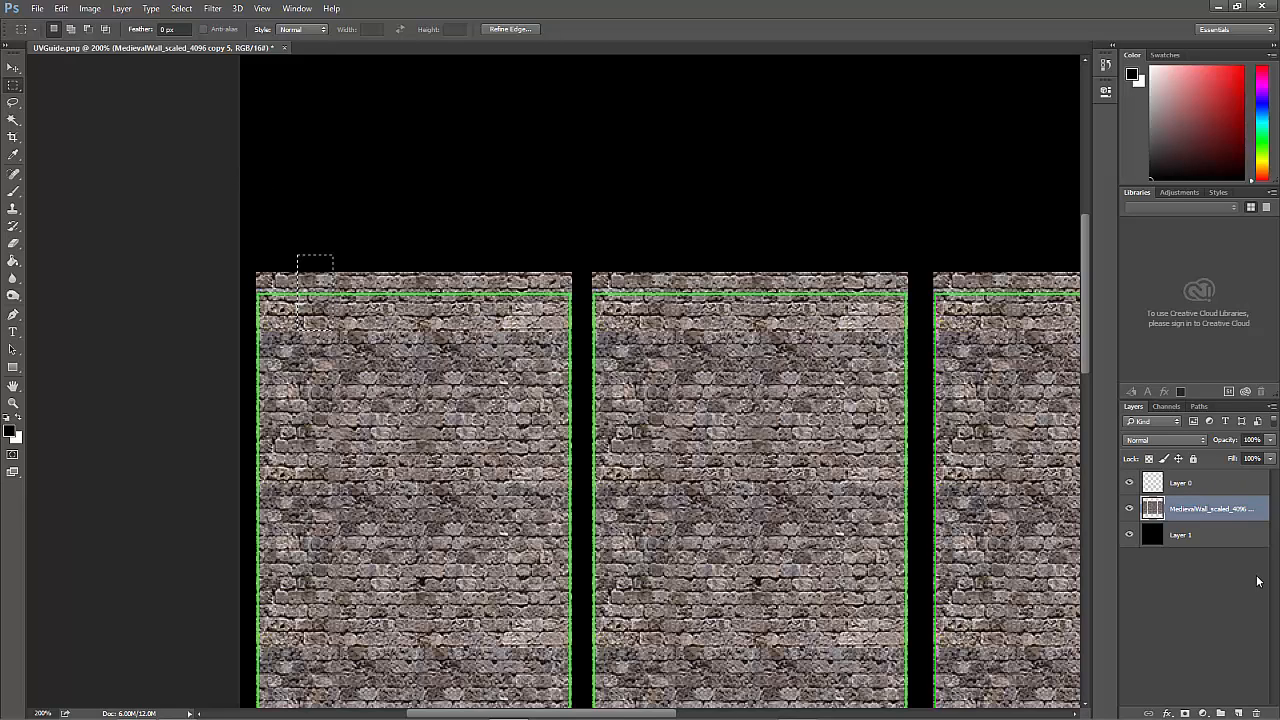
pyautogui.click(82, 195)
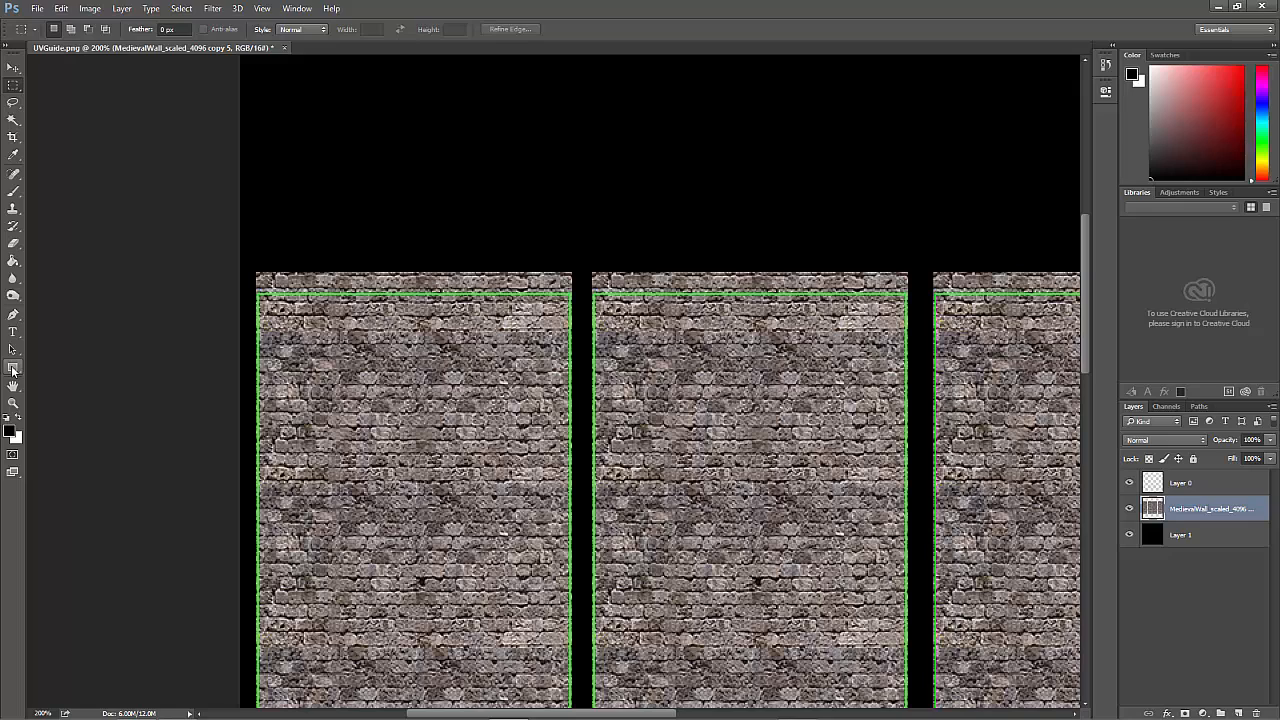
# Draw a white rectangle shape about 27 by 55 px and position it across the top edge of the first brick column
pyautogui.click(13, 370)
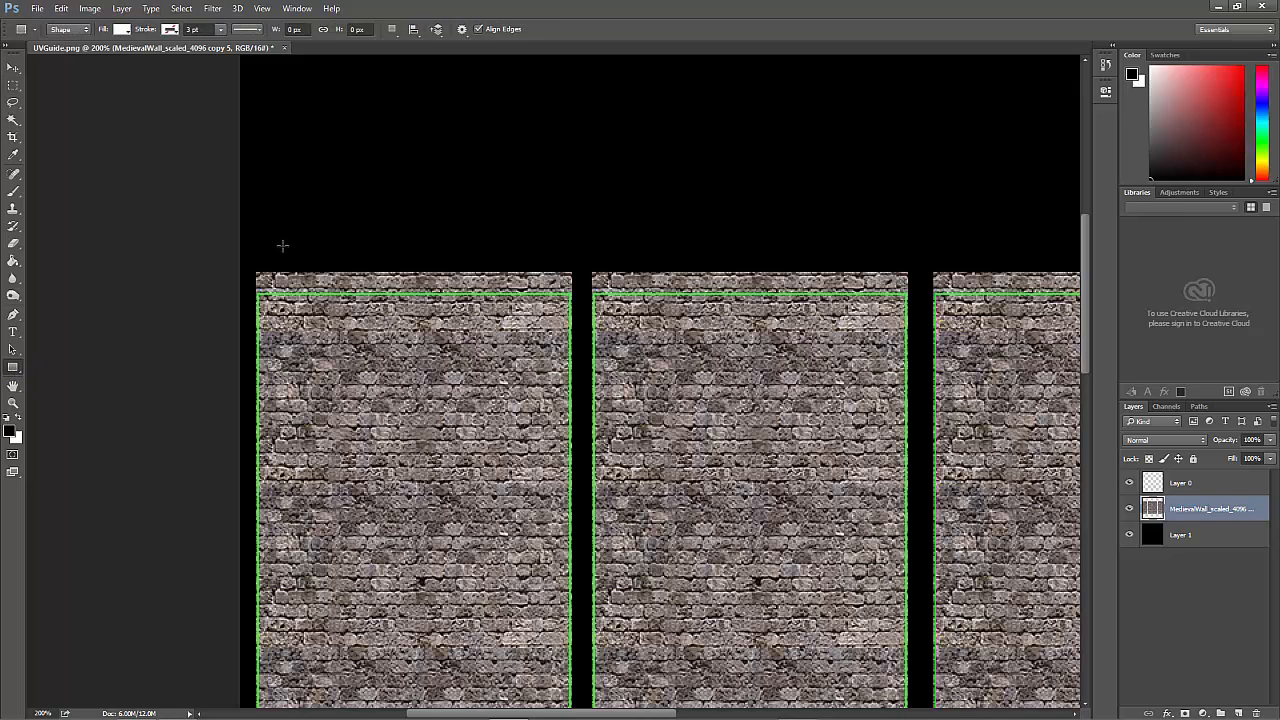
pyautogui.moveTo(283, 244); pyautogui.dragTo(327, 272)
pyautogui.moveTo(320, 317); pyautogui.dragTo(320, 317)
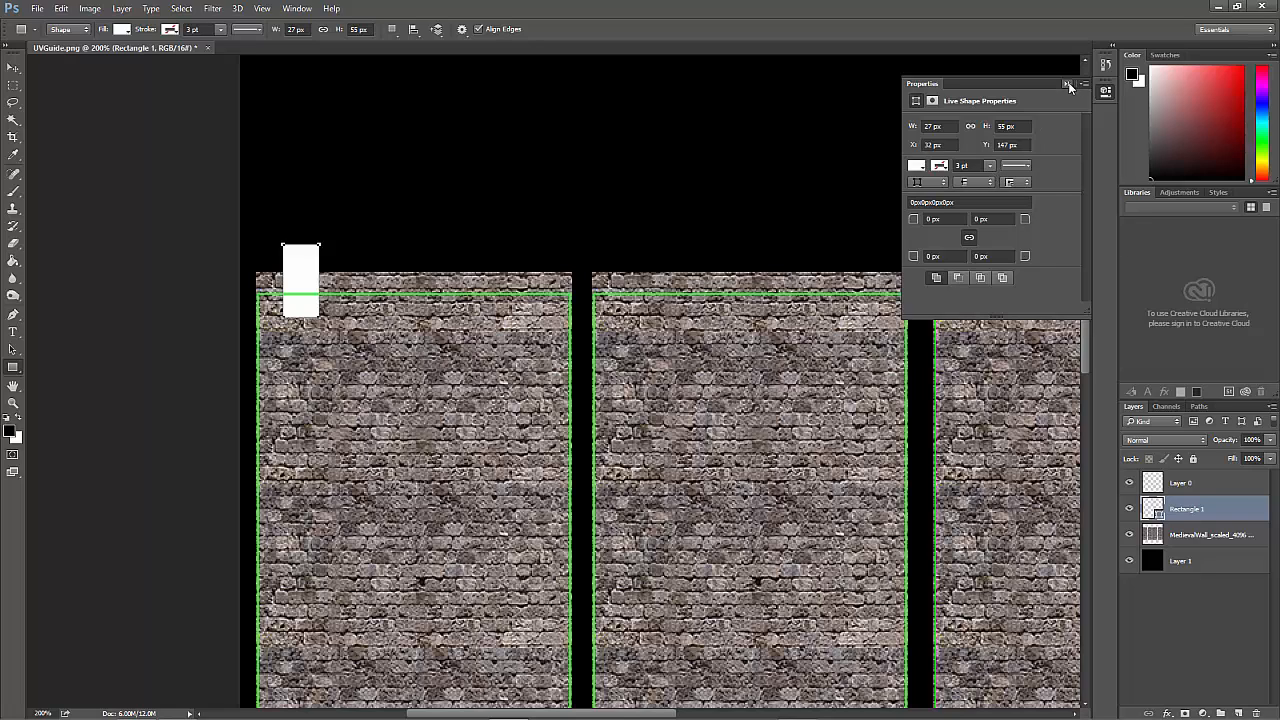
pyautogui.click(1068, 84)
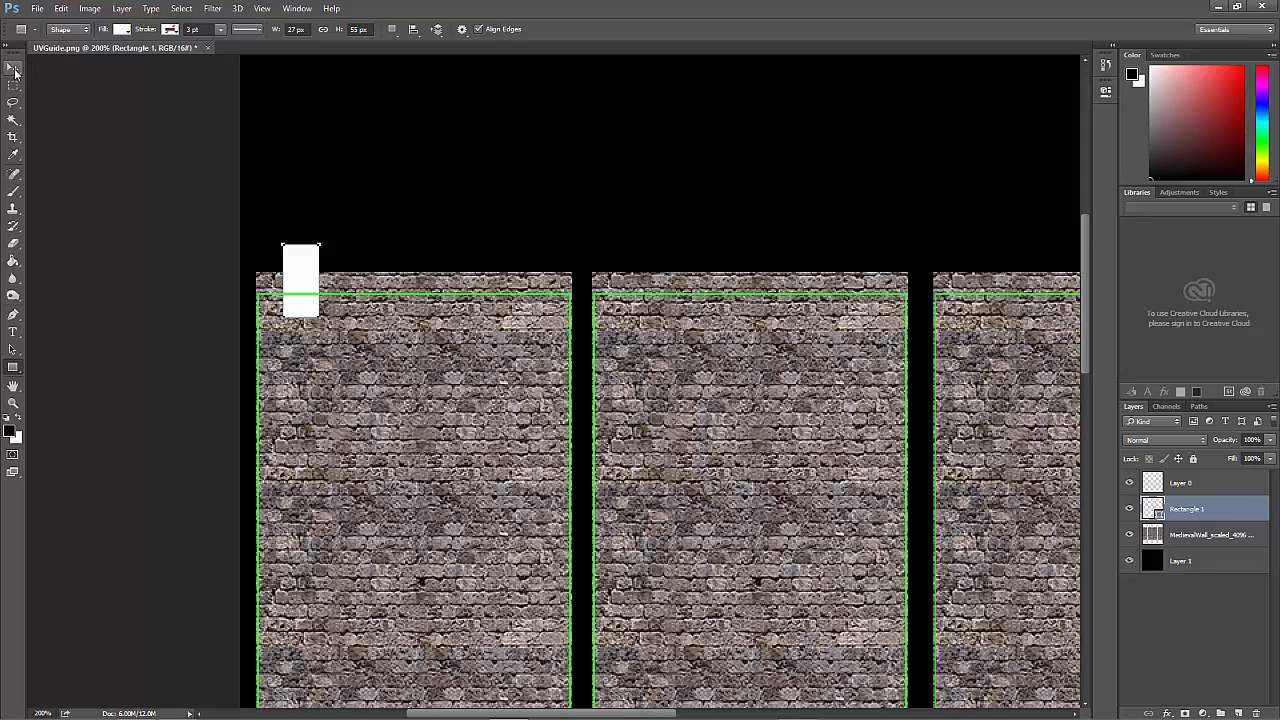
pyautogui.click(13, 68)
pyautogui.moveTo(305, 286); pyautogui.dragTo(322, 300)
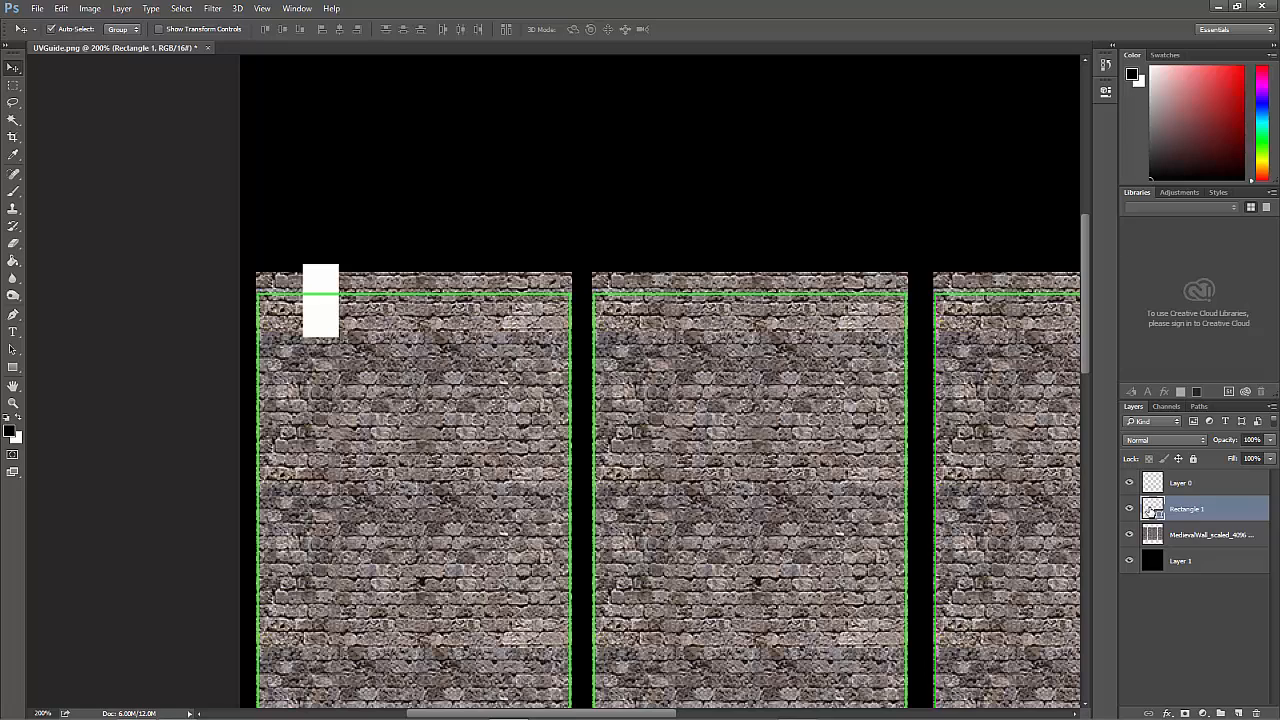
# Duplicate the white rectangle twice, spacing the copies evenly along the top edge of the first brick column
pyautogui.keyDown('ctrl'); pyautogui.click(1153, 510); pyautogui.keyUp('ctrl')
pyautogui.moveTo(319, 330); pyautogui.dragTo(495, 316)
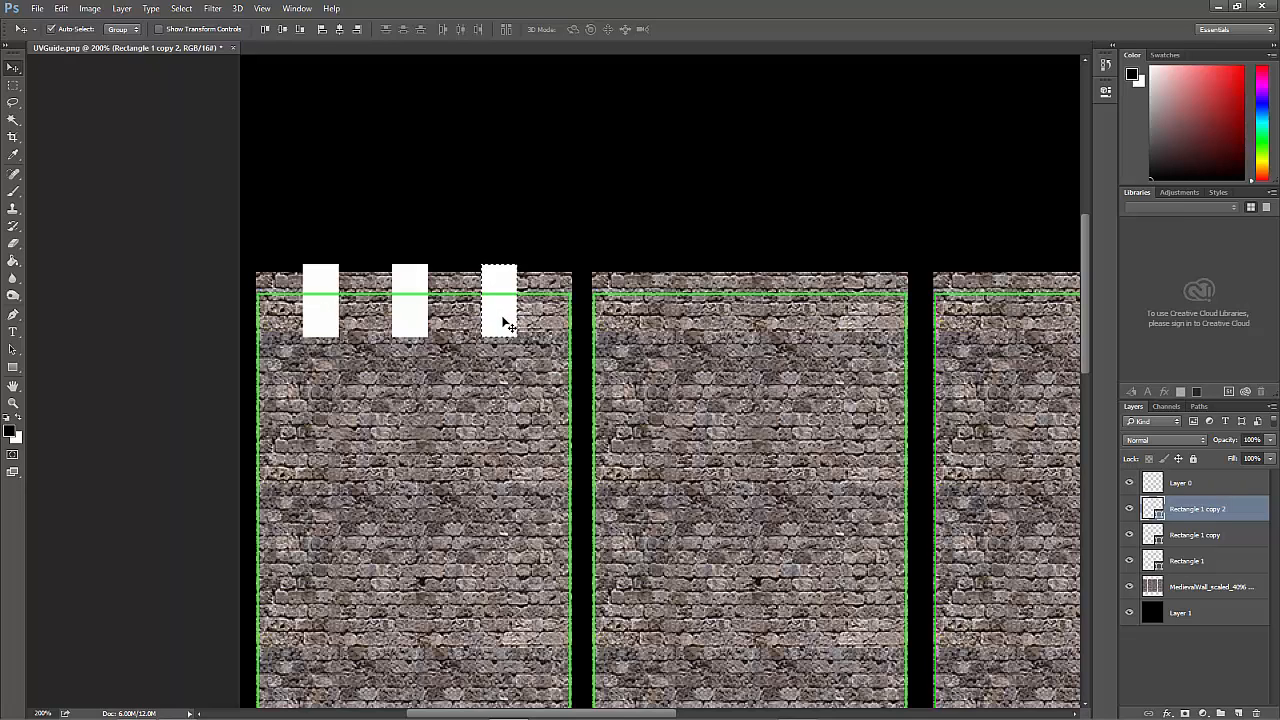
pyautogui.moveTo(505, 323); pyautogui.dragTo(508, 321)
pyautogui.moveTo(313, 323); pyautogui.dragTo(317, 324)
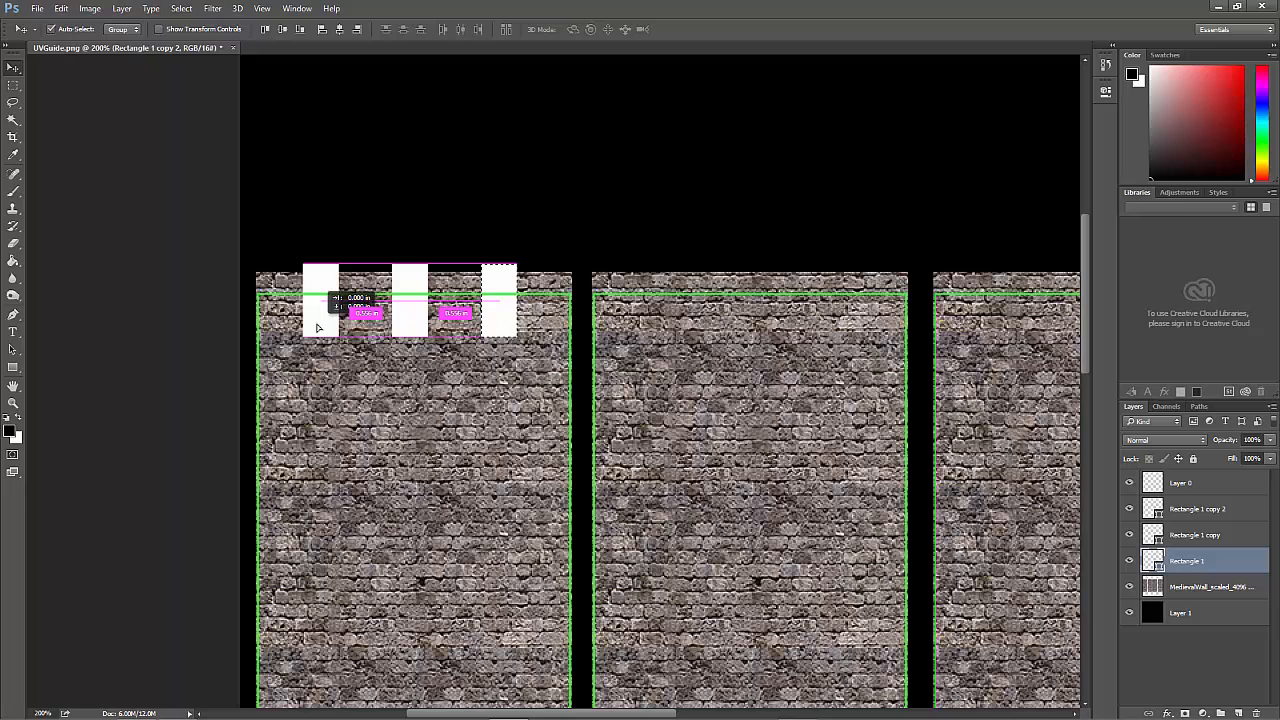
pyautogui.moveTo(317, 326); pyautogui.dragTo(310, 328)
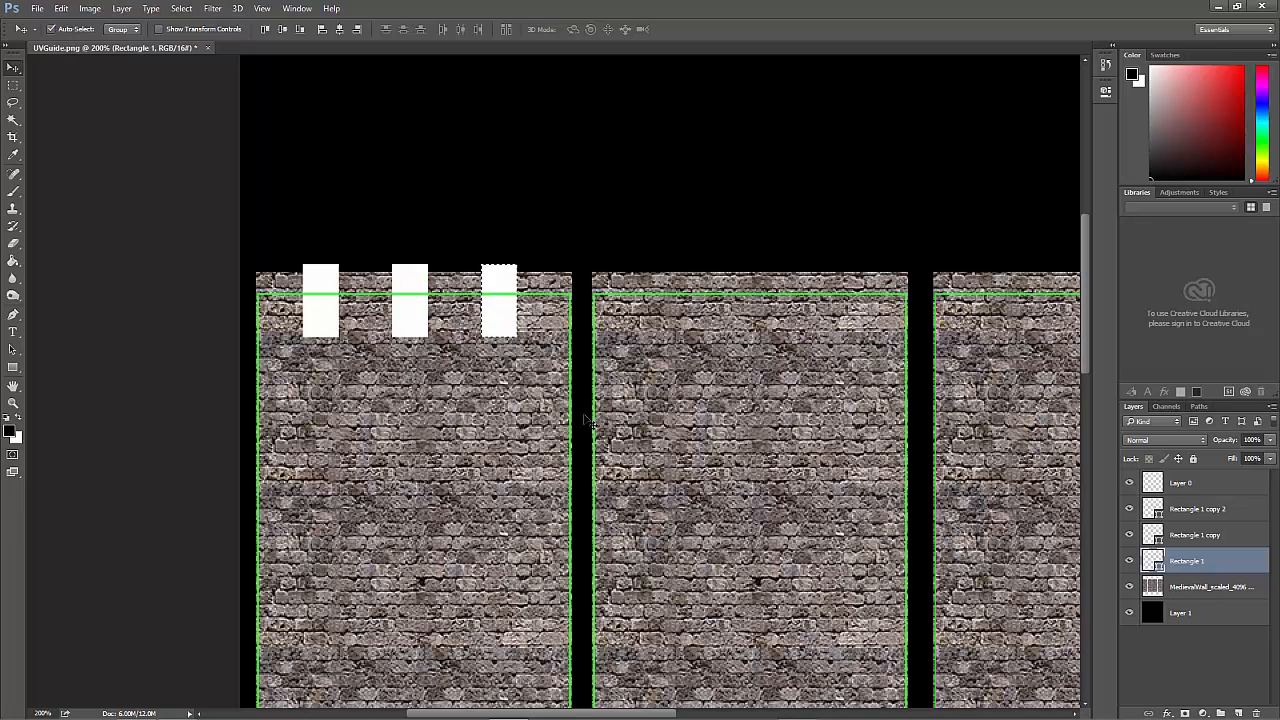
# Duplicate the three white rectangles together and place the copies across the top edge of the second brick column
pyautogui.click(415, 322)
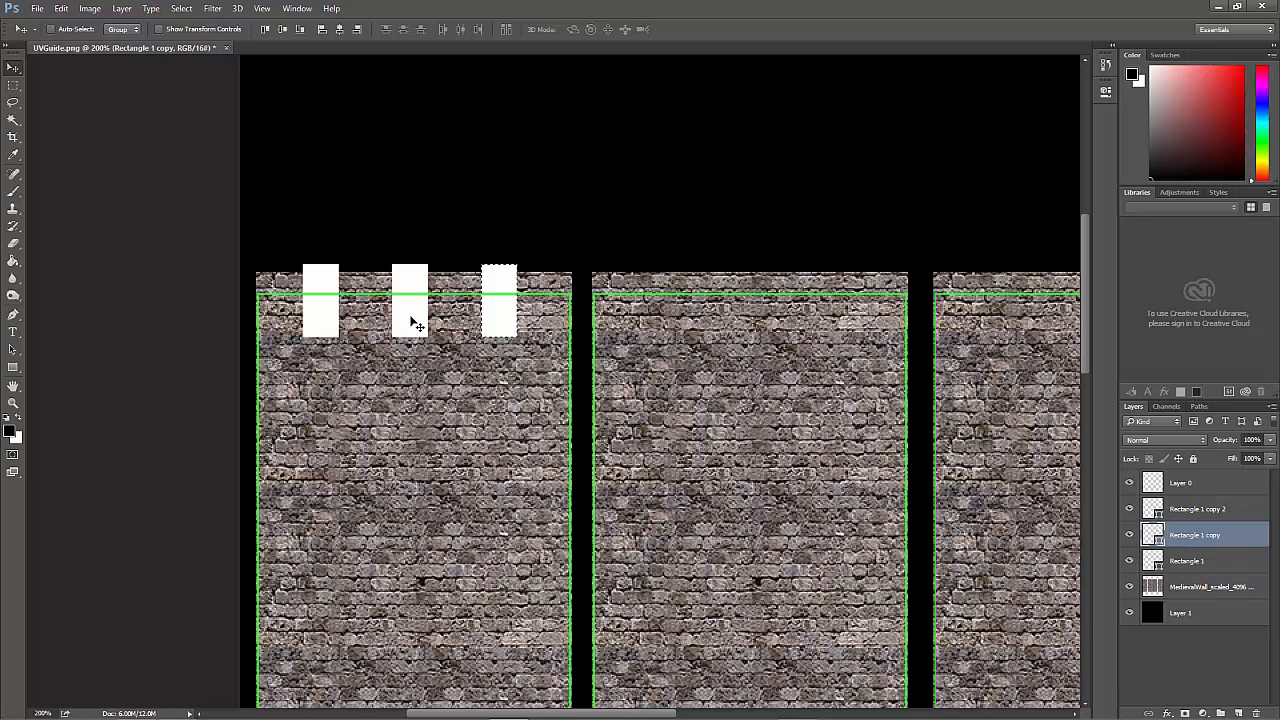
pyautogui.click(411, 322)
pyautogui.click(1180, 512)
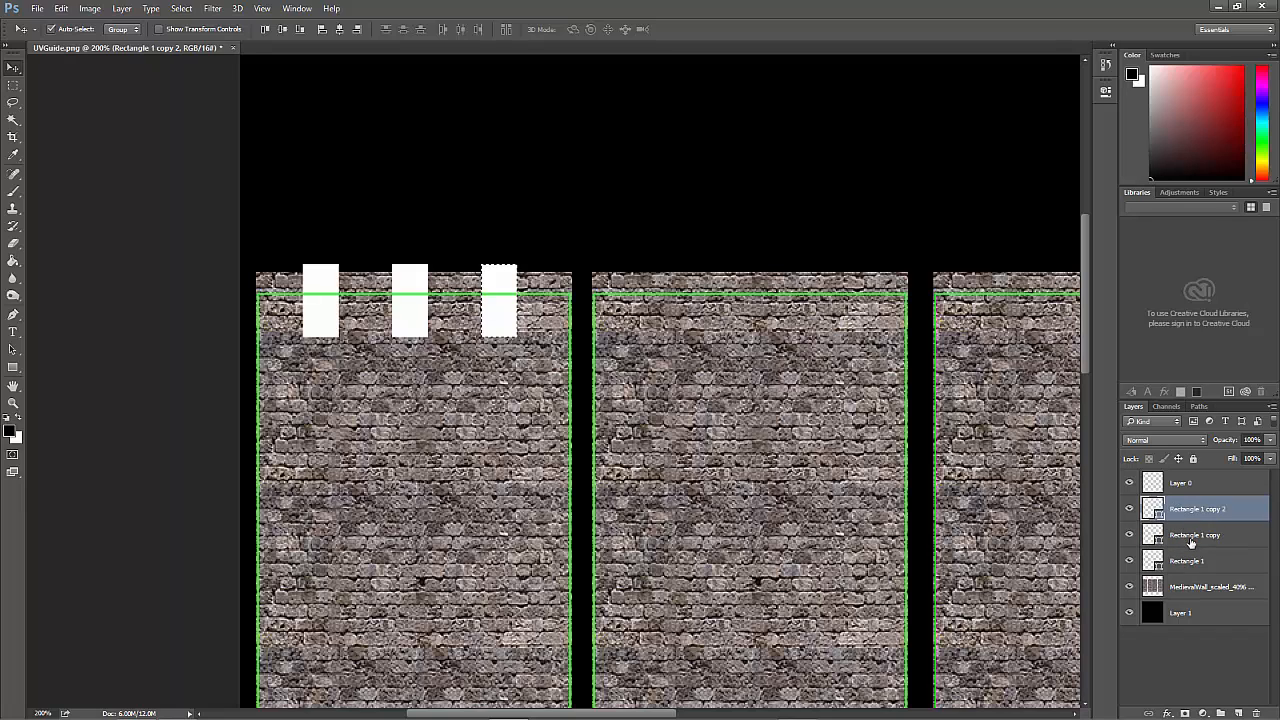
pyautogui.keyDown('shift'); pyautogui.click(1191, 542); pyautogui.keyUp('shift')
pyautogui.keyDown('shift'); pyautogui.click(1190, 562); pyautogui.keyUp('shift')
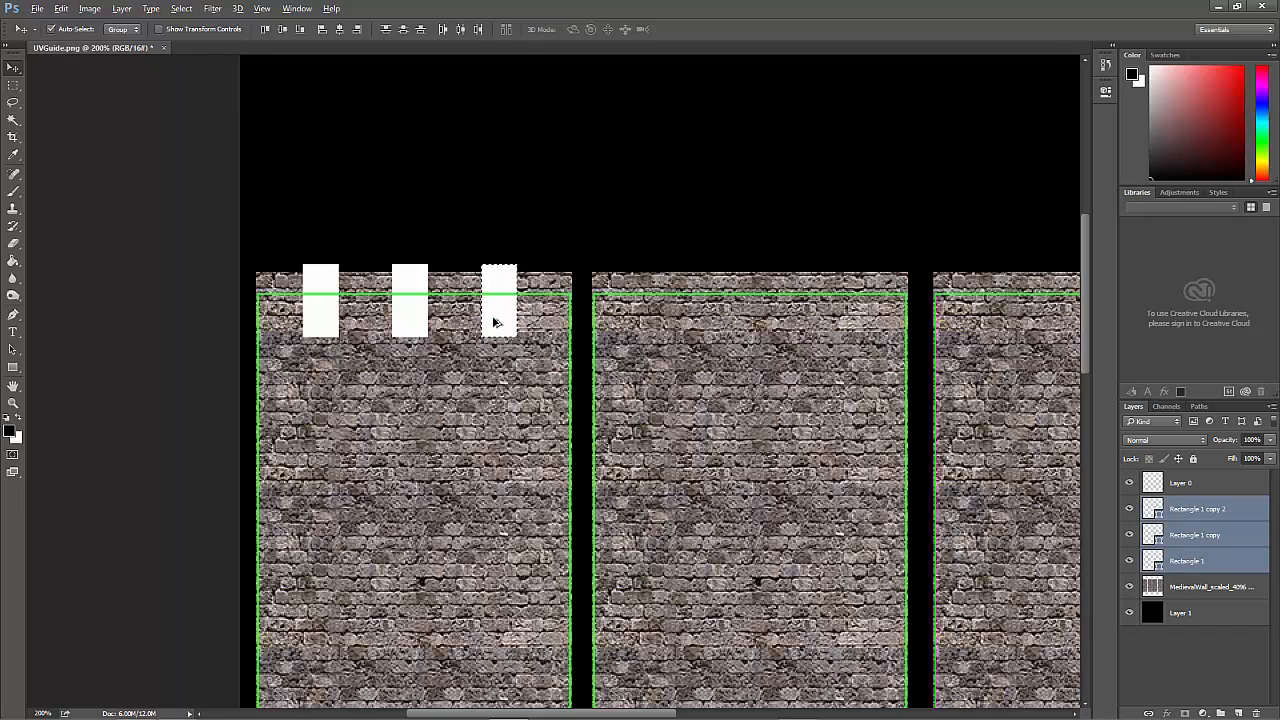
pyautogui.moveTo(495, 322); pyautogui.dragTo(840, 327)
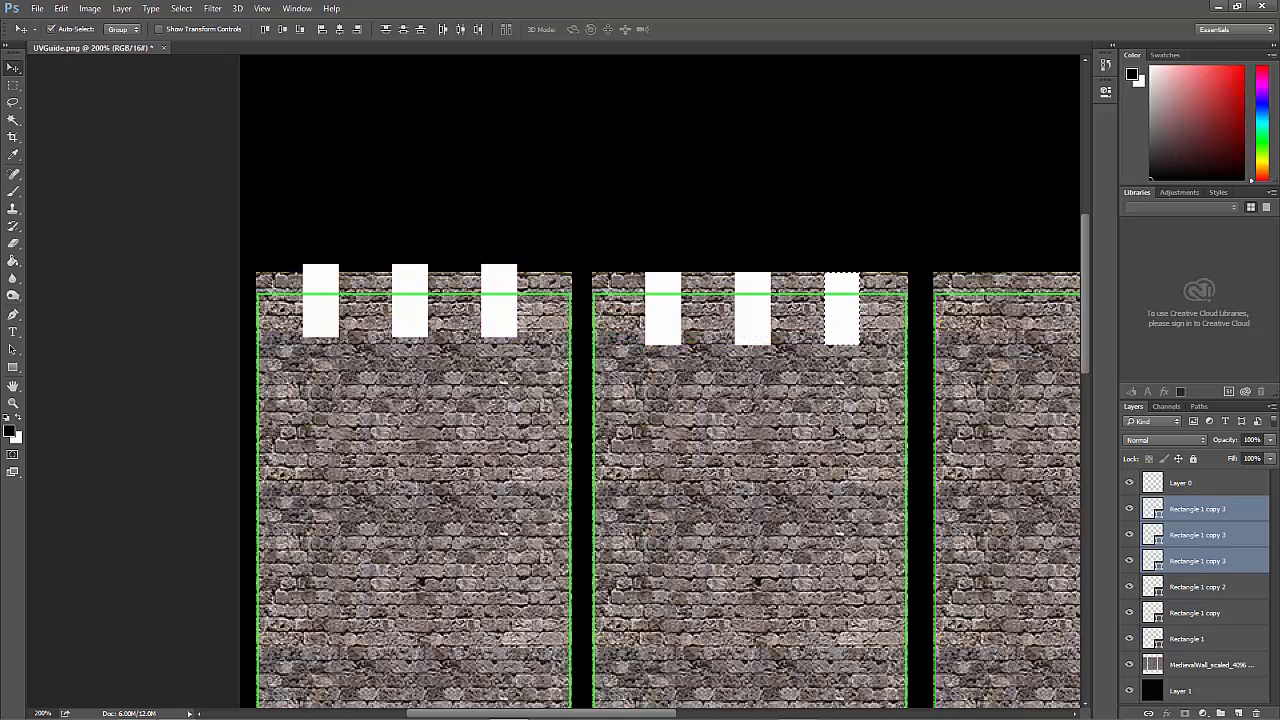
# Duplicate the set of three white rectangles onto the top edges of the third and fourth brick columns
pyautogui.moveTo(853, 434); pyautogui.dragTo(444, 418)
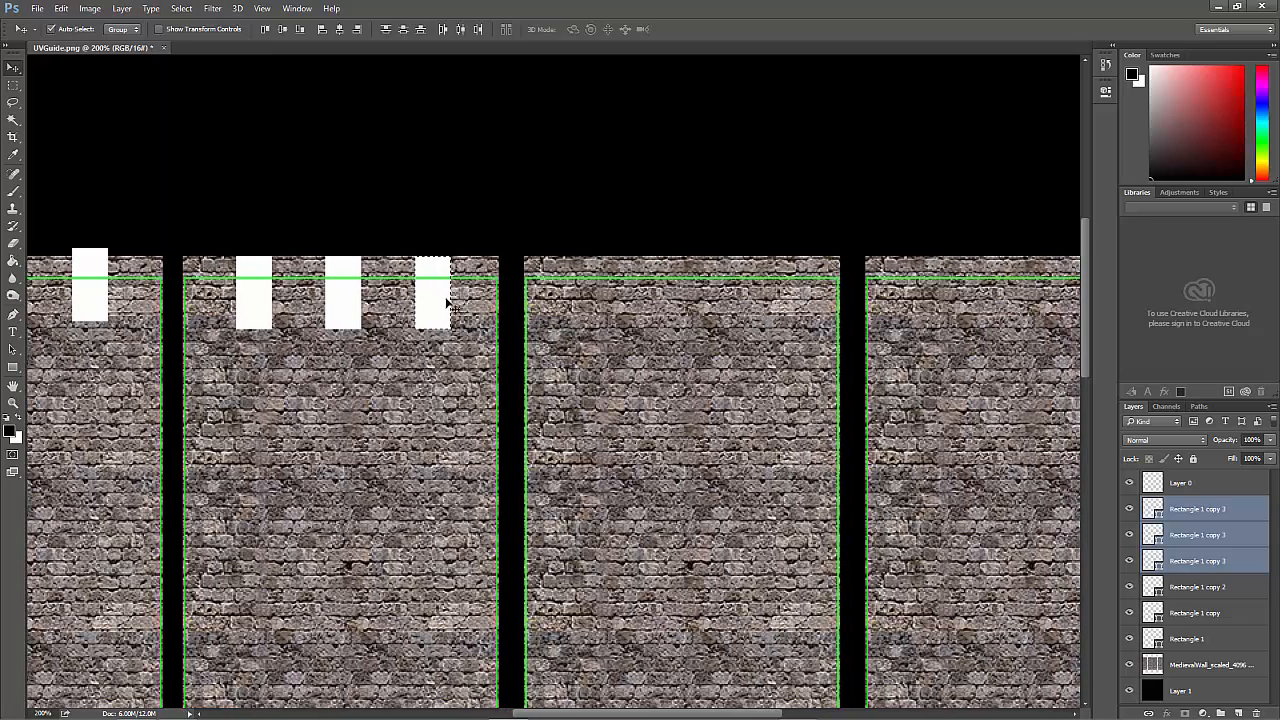
pyautogui.moveTo(437, 313); pyautogui.dragTo(780, 314)
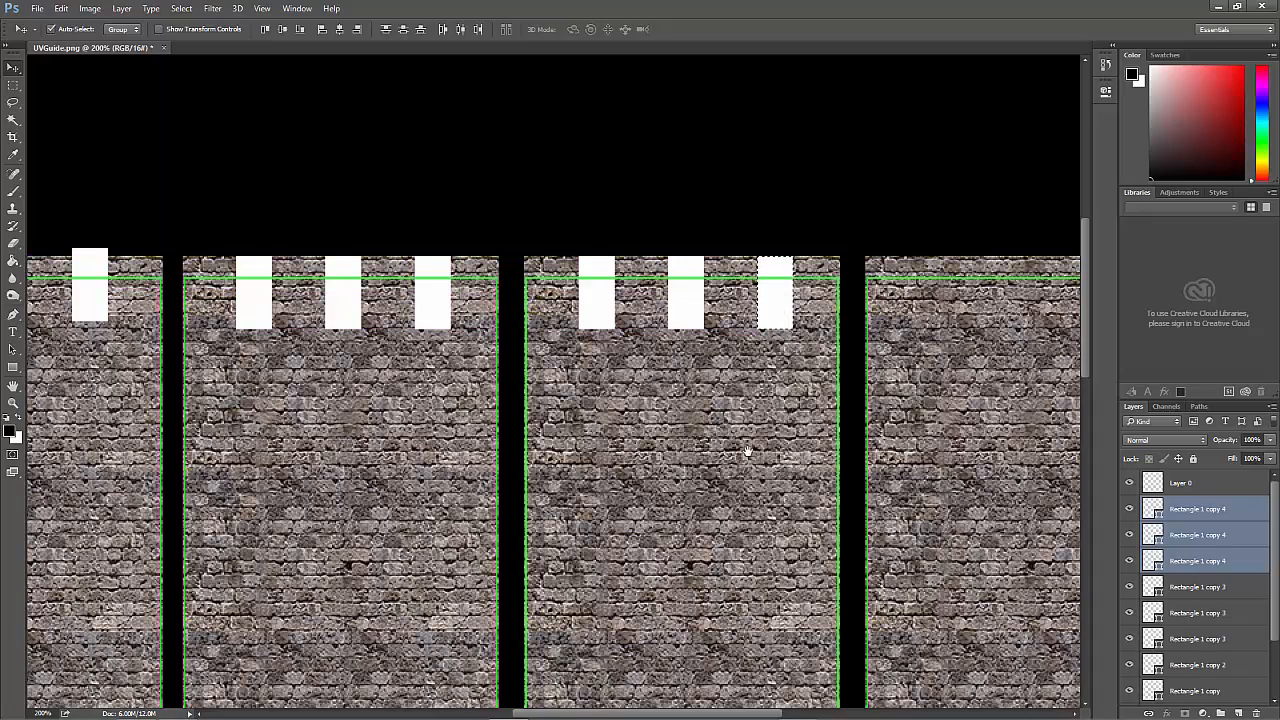
pyautogui.hscroll(3, 628, 445)
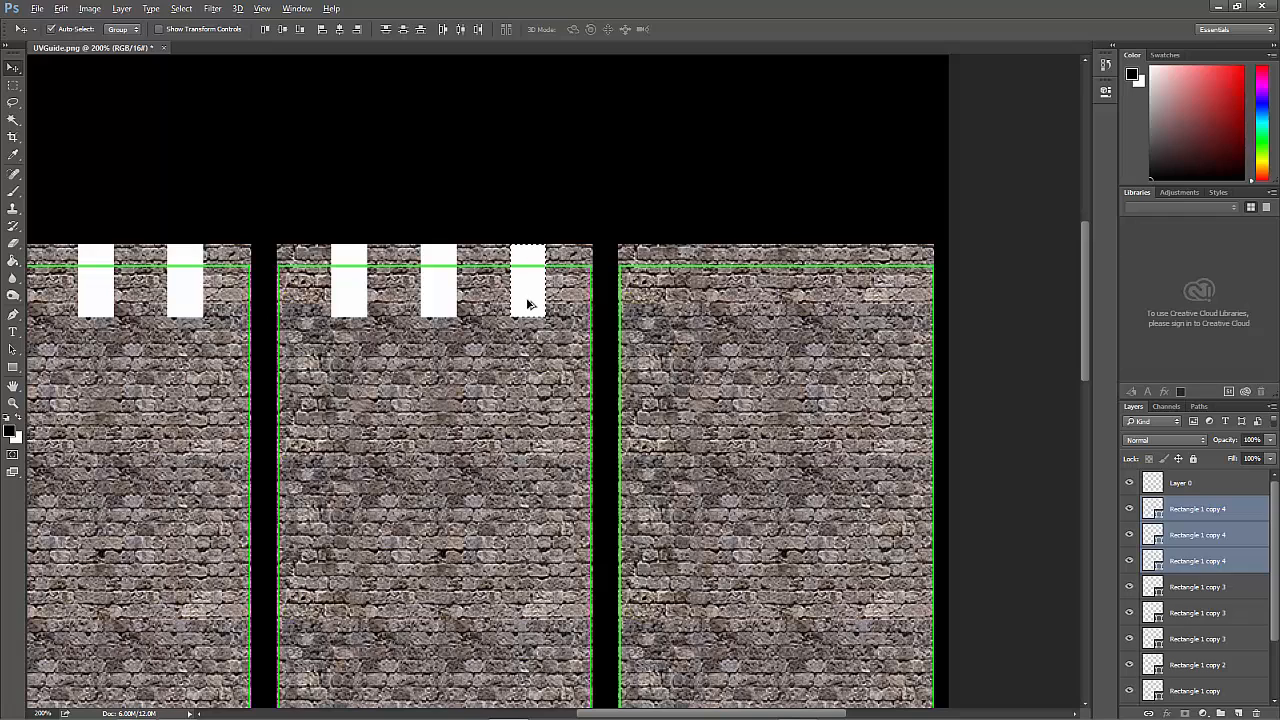
pyautogui.moveTo(528, 304); pyautogui.dragTo(864, 300)
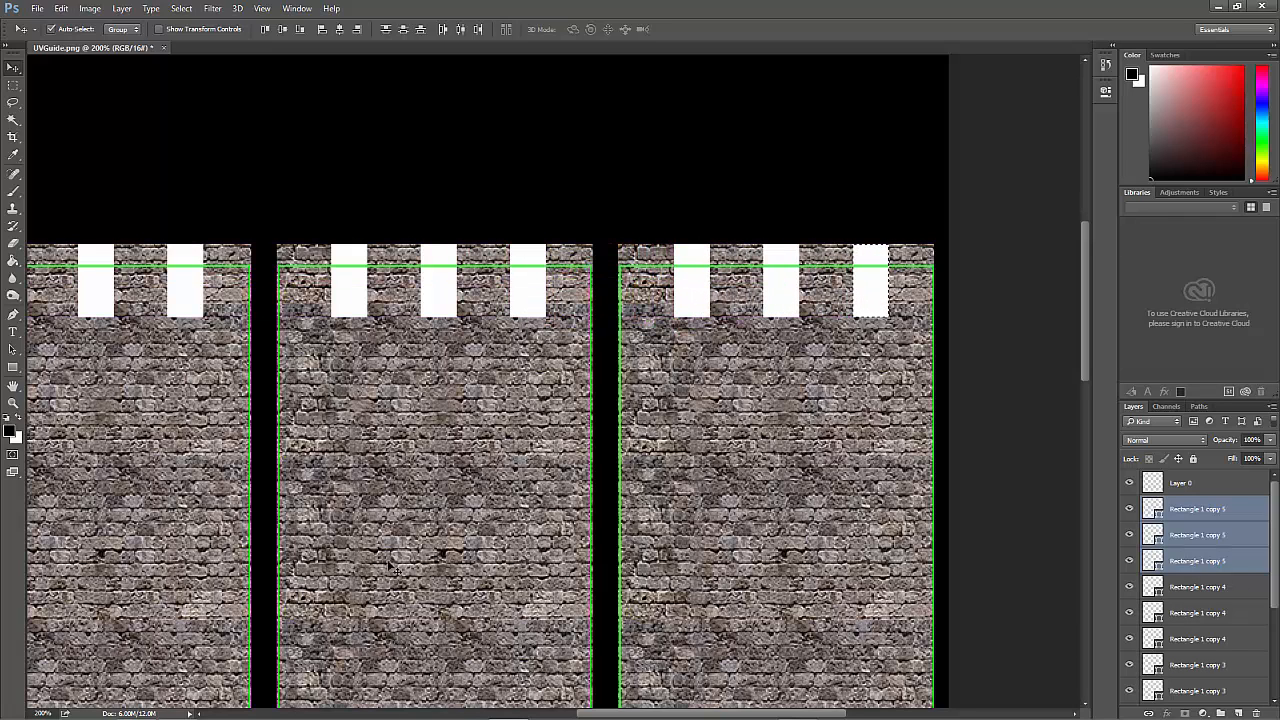
pyautogui.hotkey('ctrl', '-')
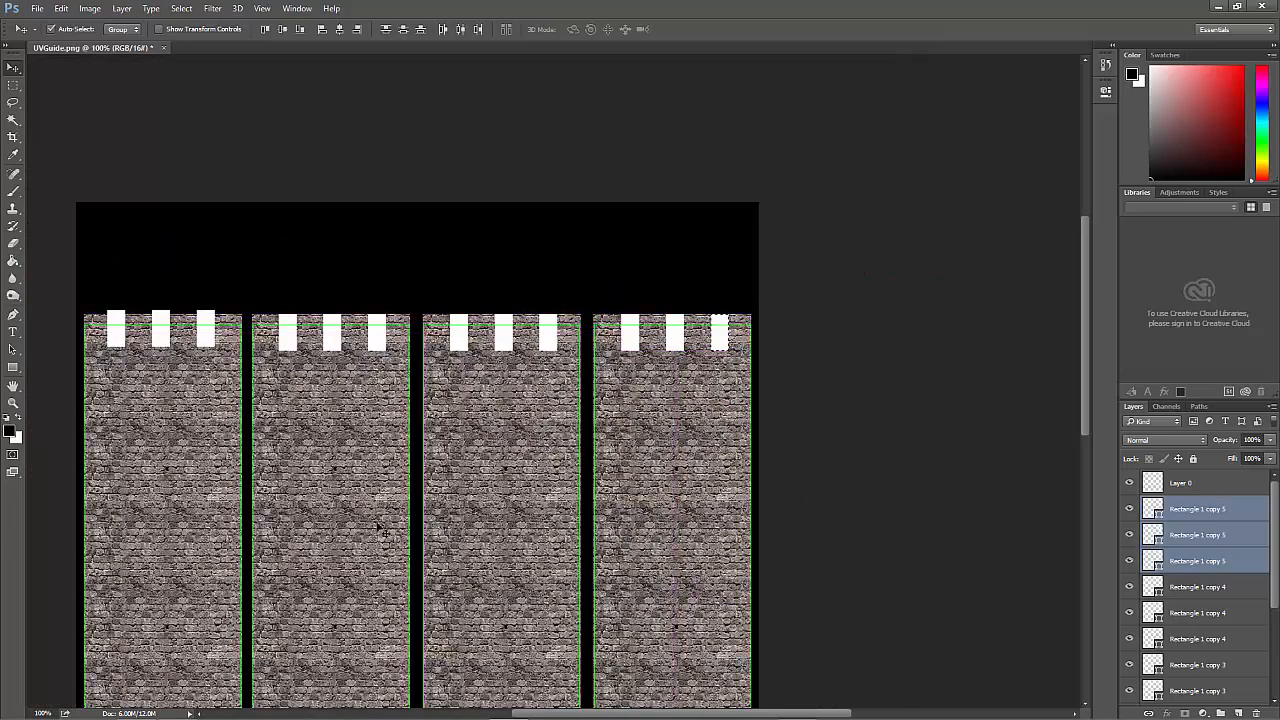
pyautogui.hotkey('ctrl', '+')
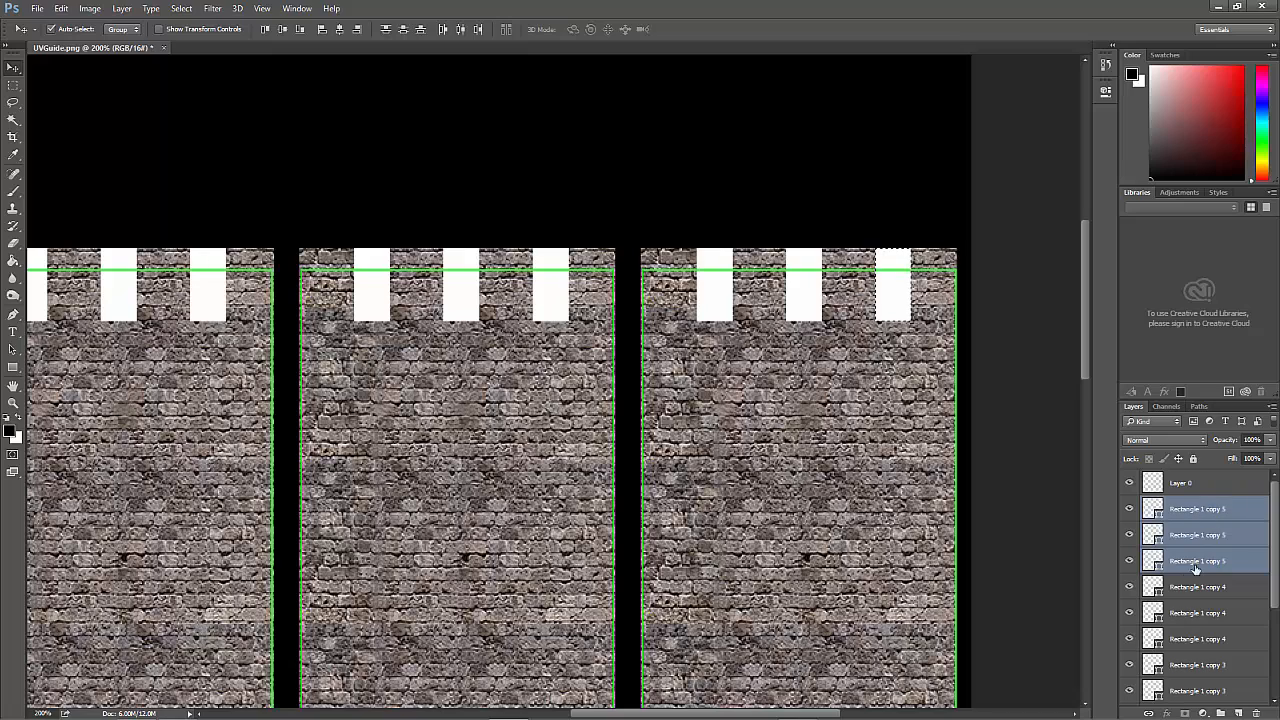
# Select all the Rectangle 1 layers, from the original through every copy, and merge them with Merge Shapes
pyautogui.scroll(-5, 1196, 567)
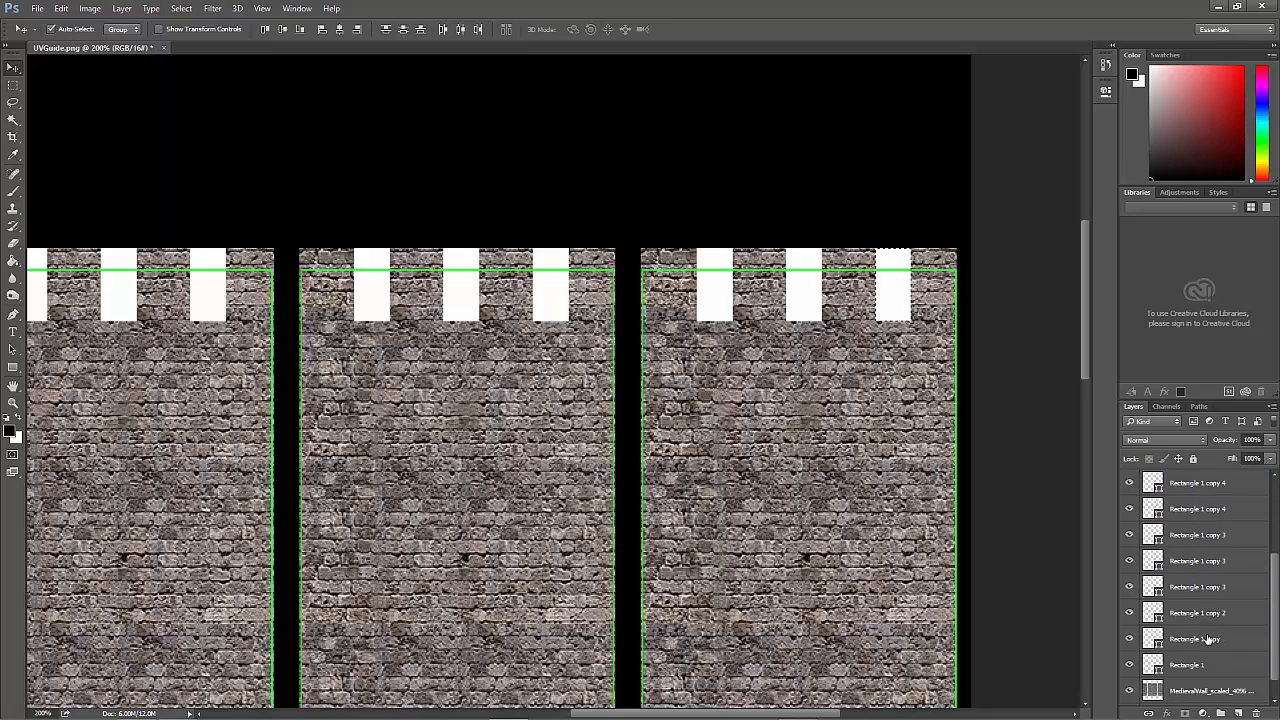
pyautogui.keyDown('shift'); pyautogui.click(1190, 666); pyautogui.keyUp('shift')
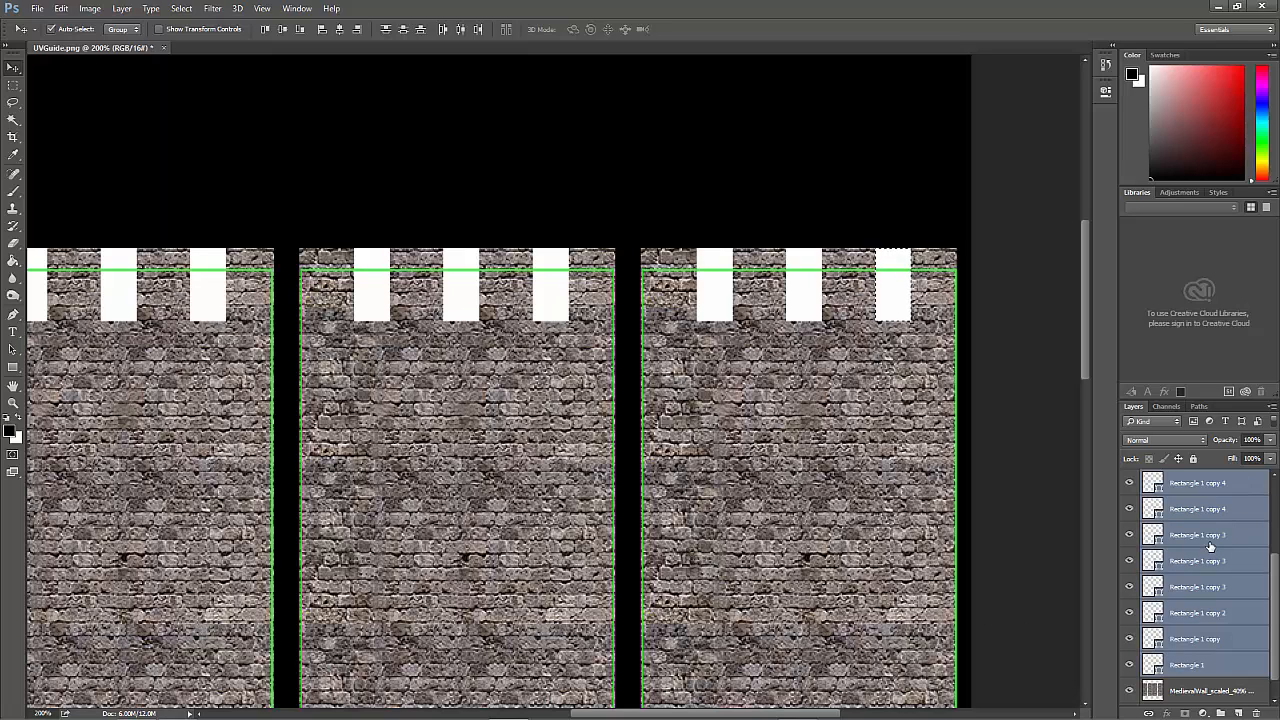
pyautogui.scroll(4, 1210, 545)
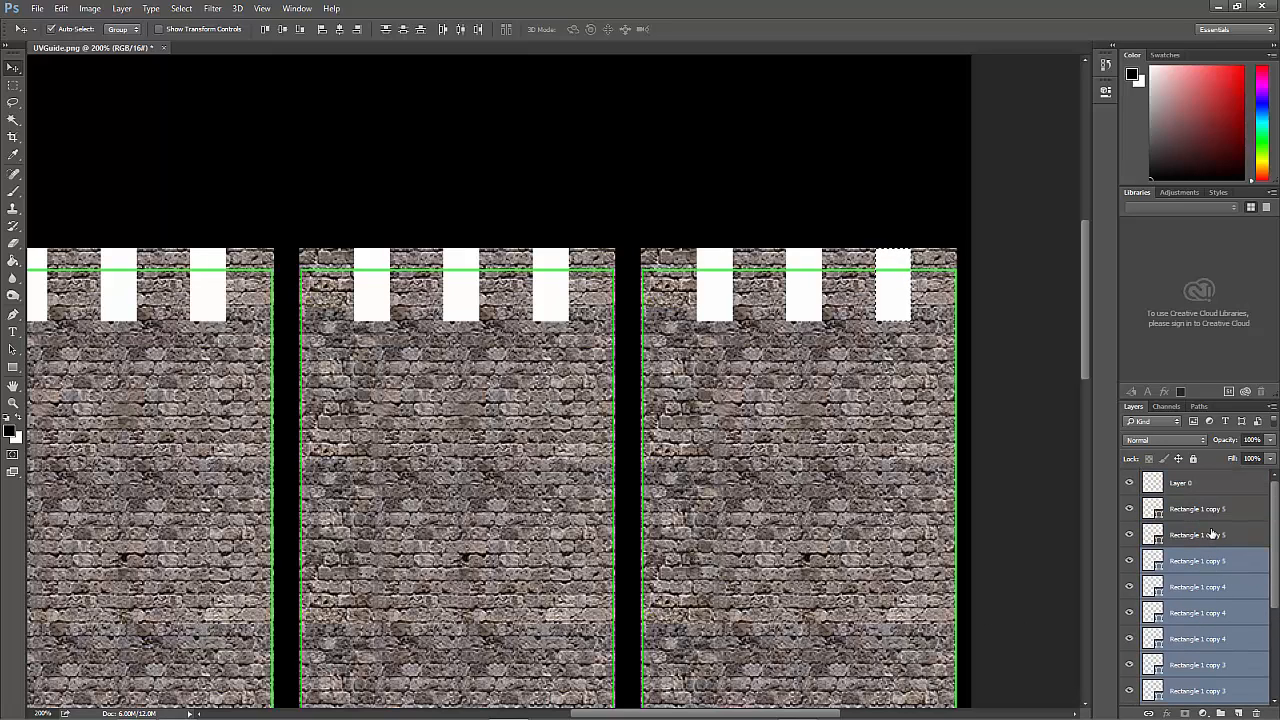
pyautogui.keyDown('shift'); pyautogui.click(1210, 511); pyautogui.keyUp('shift')
pyautogui.scroll(-3, 1204, 572)
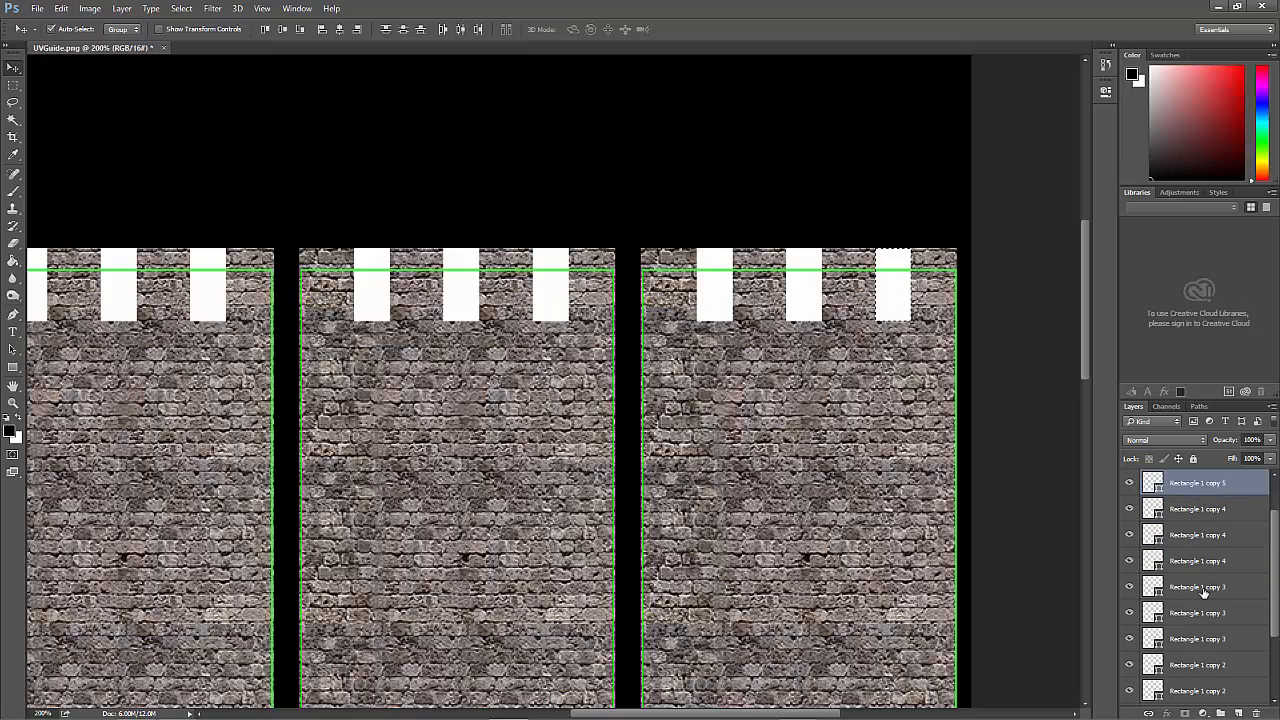
pyautogui.keyDown('shift'); pyautogui.click(1190, 665); pyautogui.keyUp('shift')
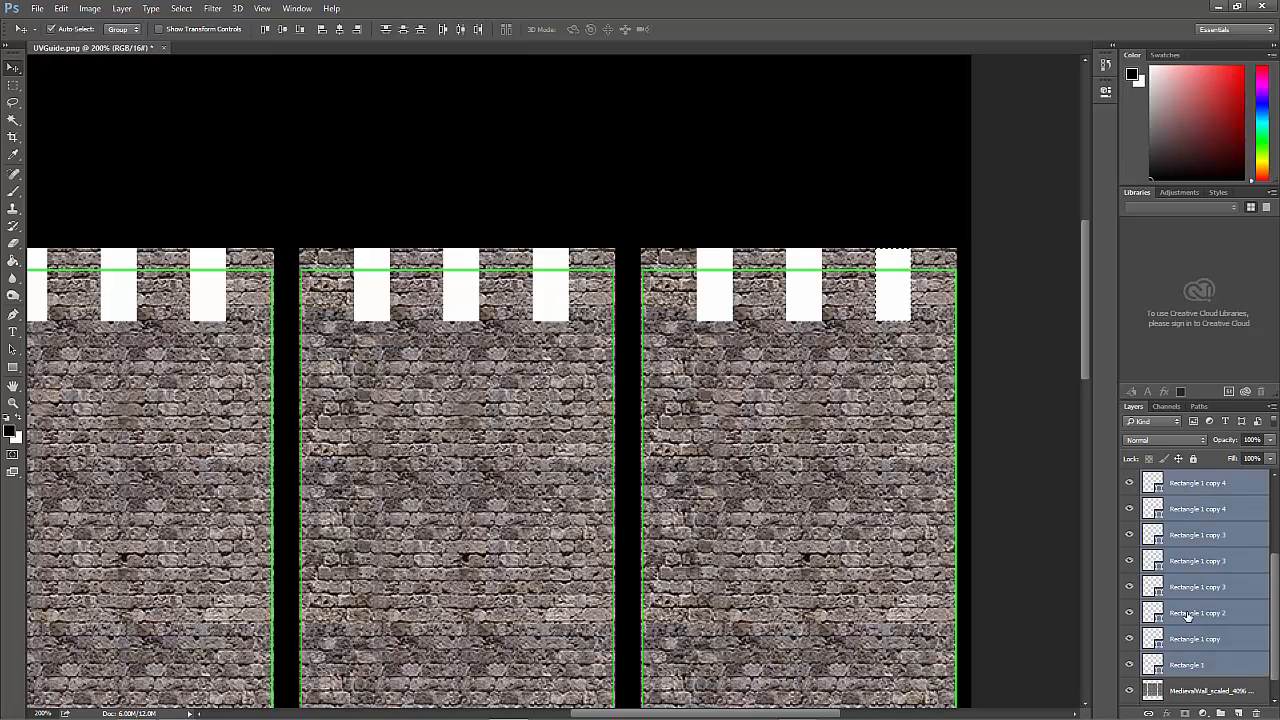
pyautogui.scroll(3, 1195, 620)
pyautogui.keyDown('ctrl'); pyautogui.click(1193, 515); pyautogui.keyUp('ctrl')
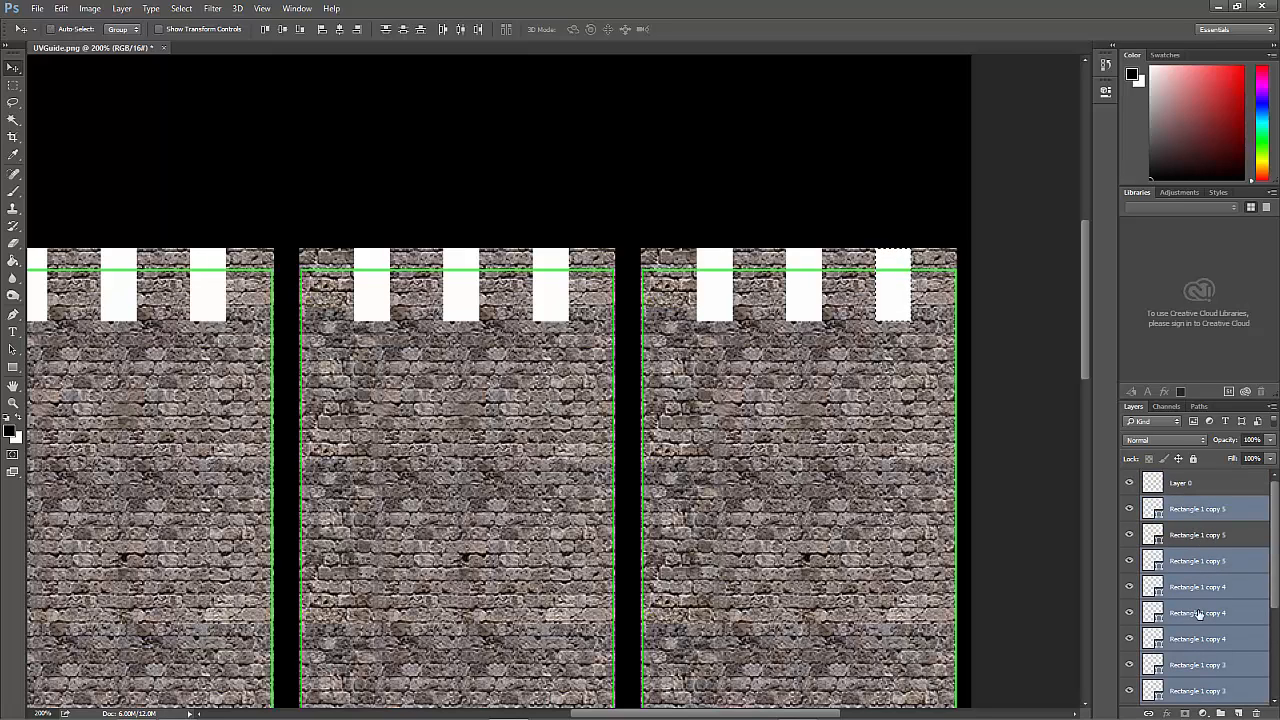
pyautogui.keyDown('ctrl'); pyautogui.click(1196, 535); pyautogui.keyUp('ctrl')
pyautogui.scroll(-3, 1185, 606)
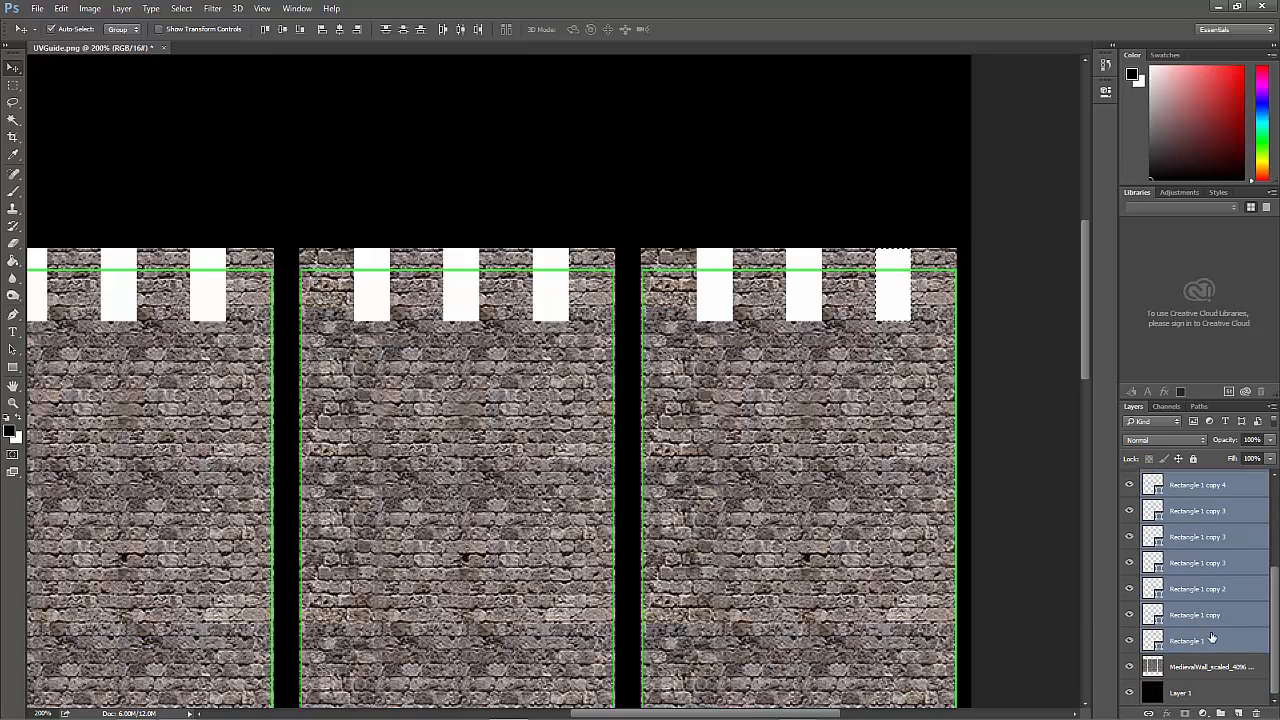
pyautogui.rightClick(1210, 636)
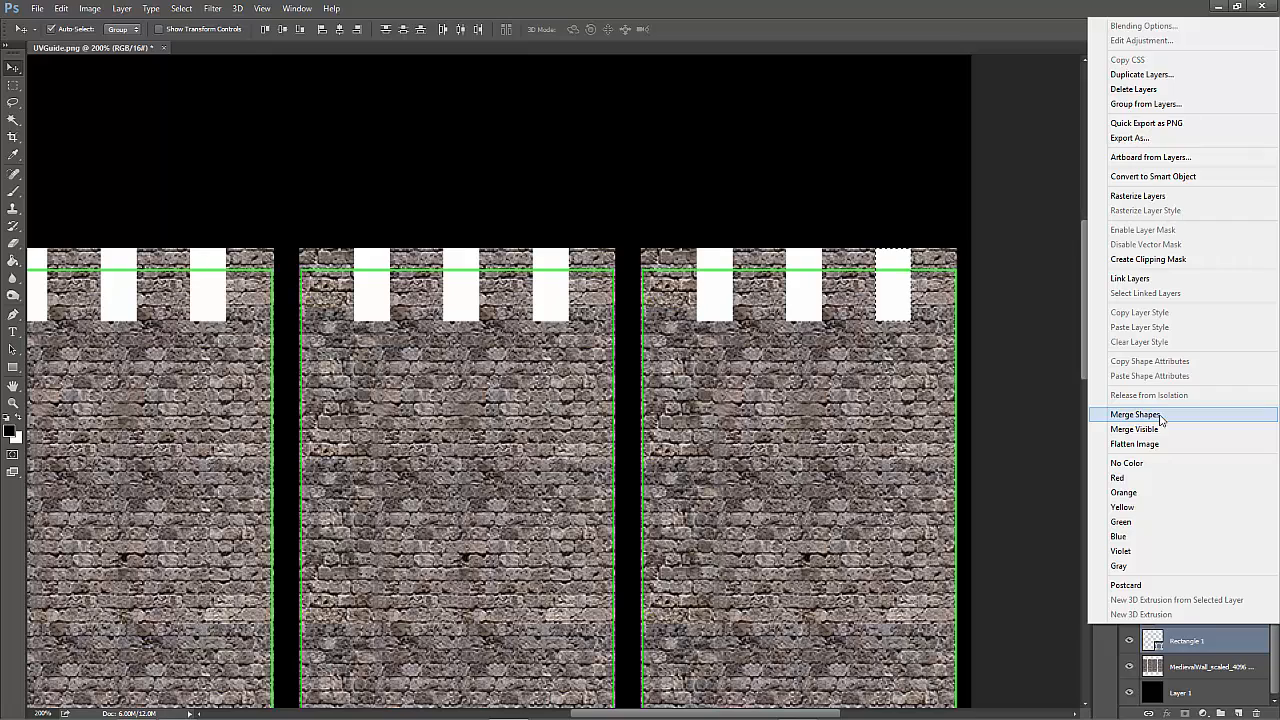
pyautogui.click(1136, 414)
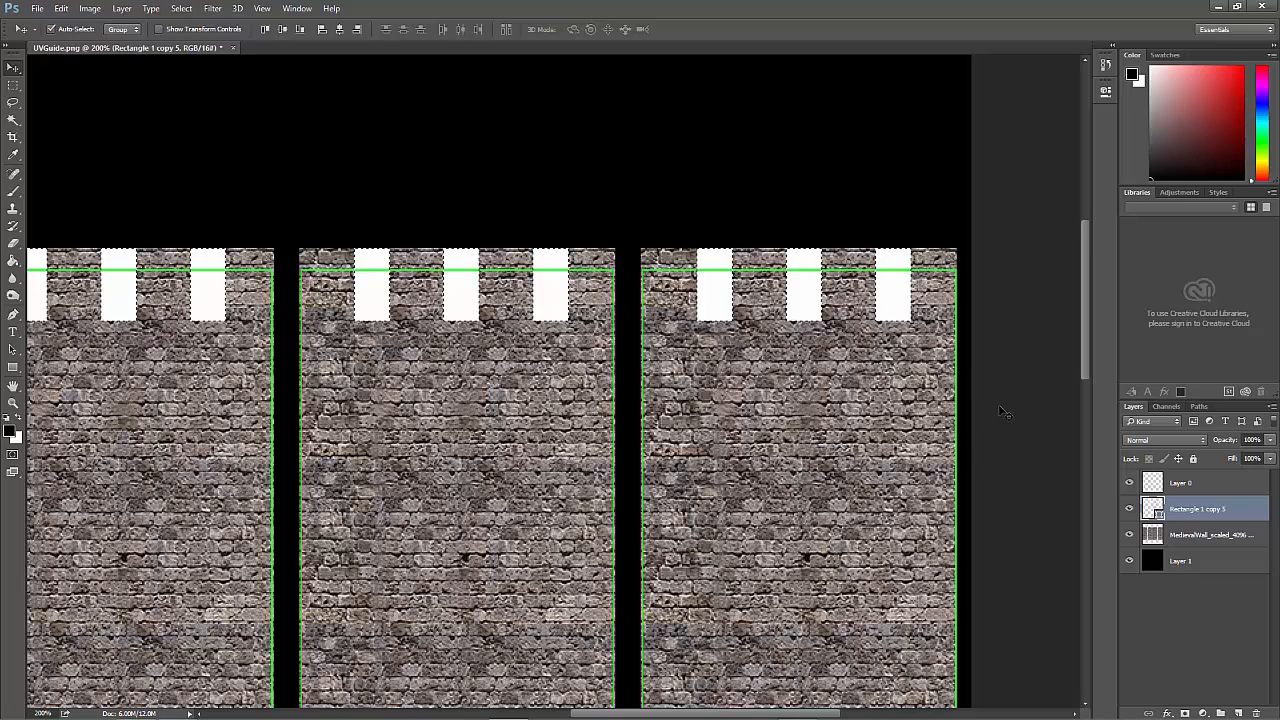
# Try clearing the selected area on the merged rectangle shape layer, and rasterize that layer
pyautogui.press('Delete')
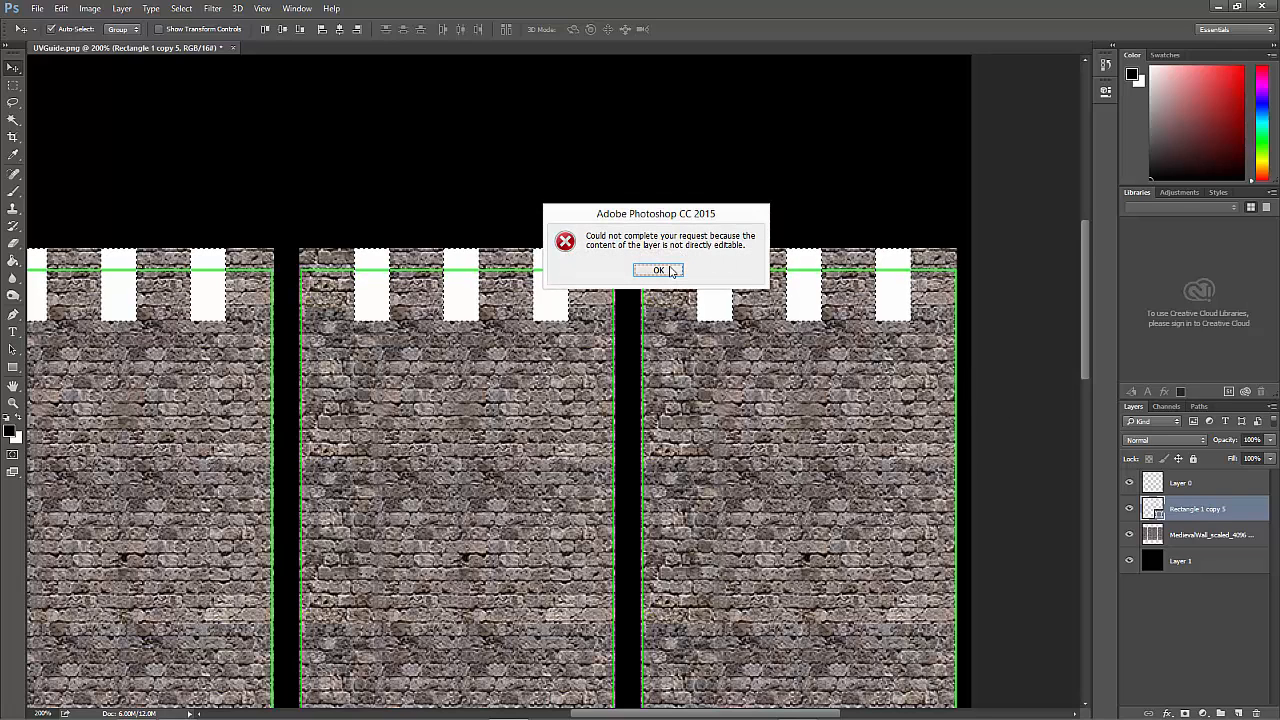
pyautogui.click(670, 271)
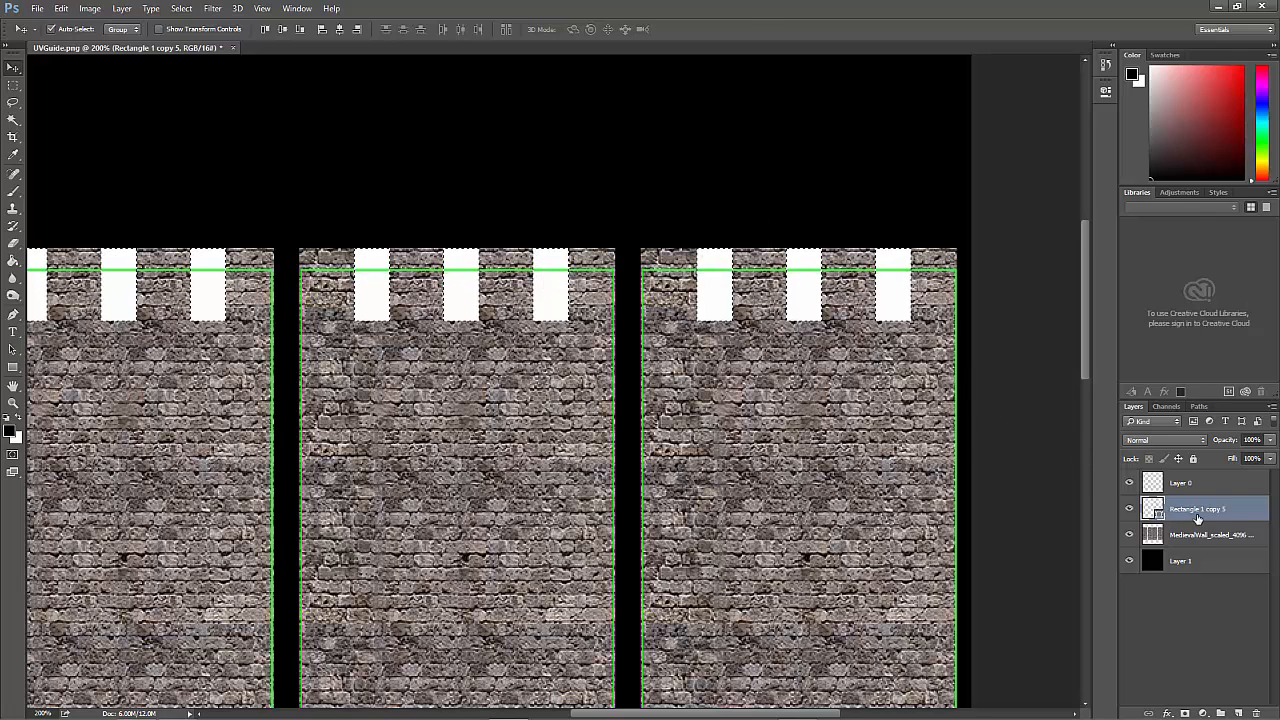
pyautogui.rightClick(1198, 516)
pyautogui.click(1040, 293)
# Cut the rectangle-shaped battlement gaps out of the MedievalWall layer, erase the white rectangles from their own layer, and deselect
pyautogui.click(1178, 536)
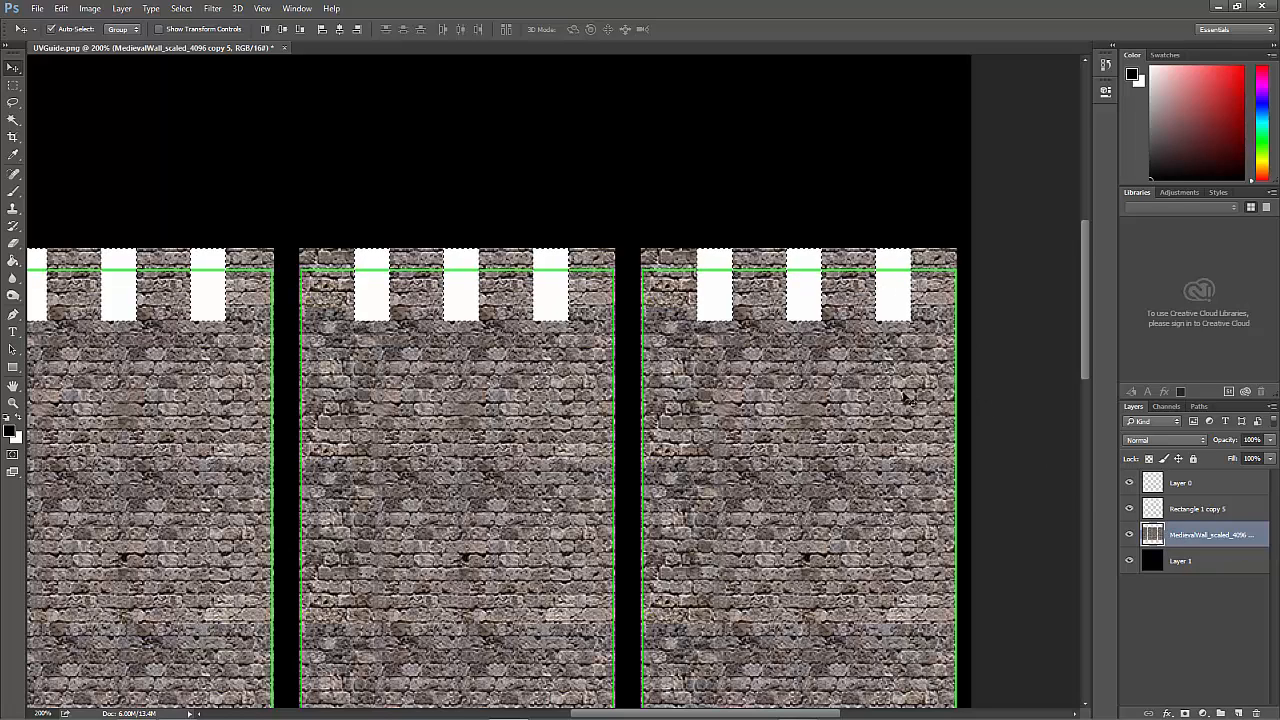
pyautogui.click(1184, 512)
pyautogui.press('Delete')
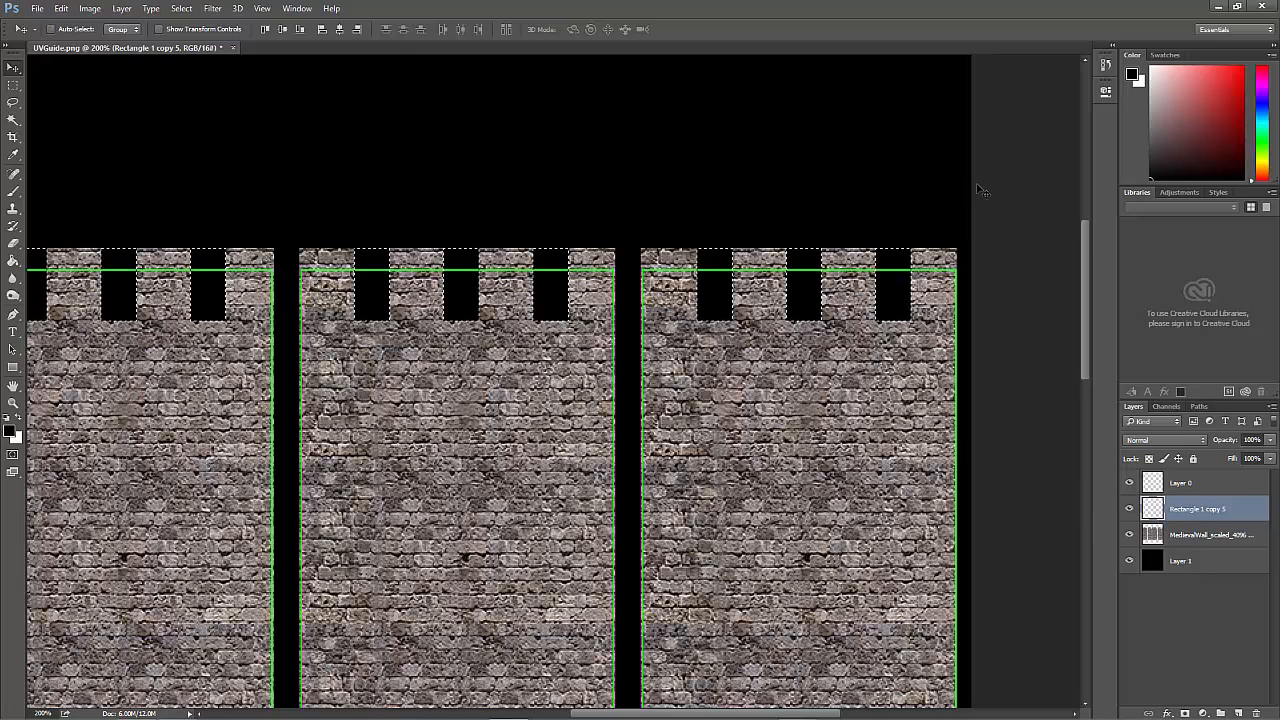
pyautogui.hotkey('ctrl', 'd')
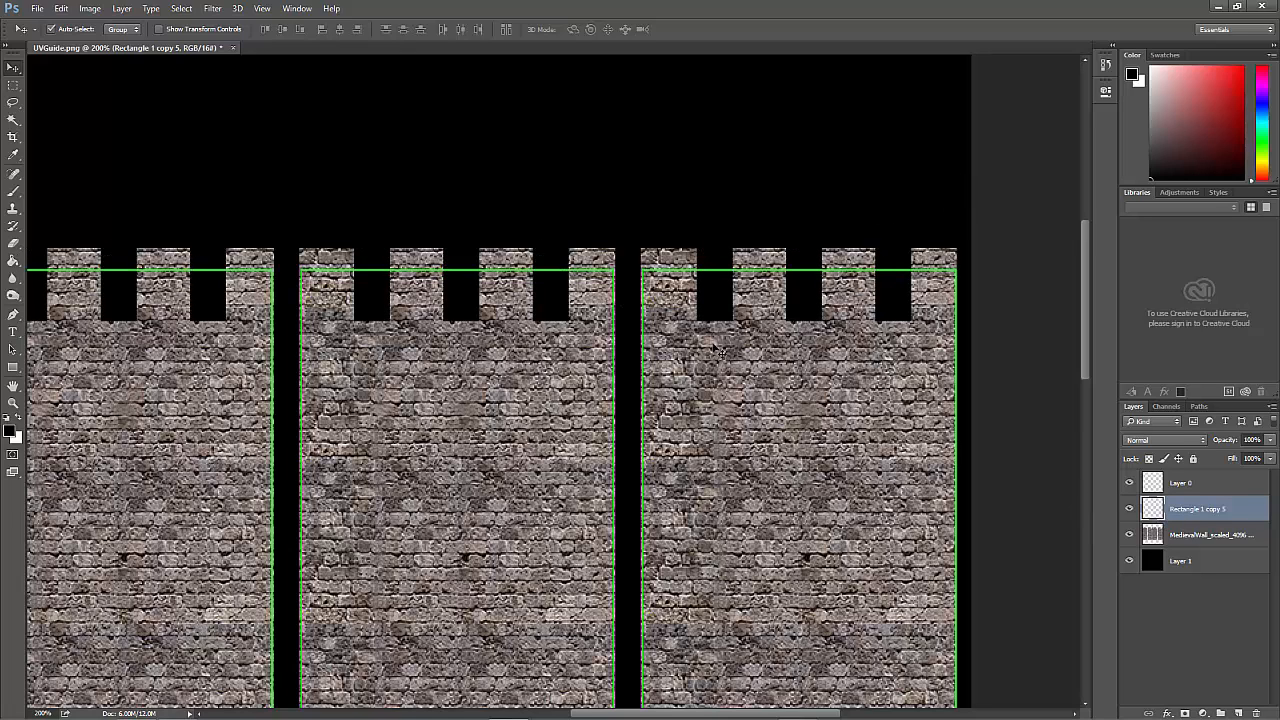
# Remove the emptied rectangle layer and inspect the battlement gaps and brickwork across all four columns
pyautogui.moveTo(437, 372); pyautogui.dragTo(655, 416)
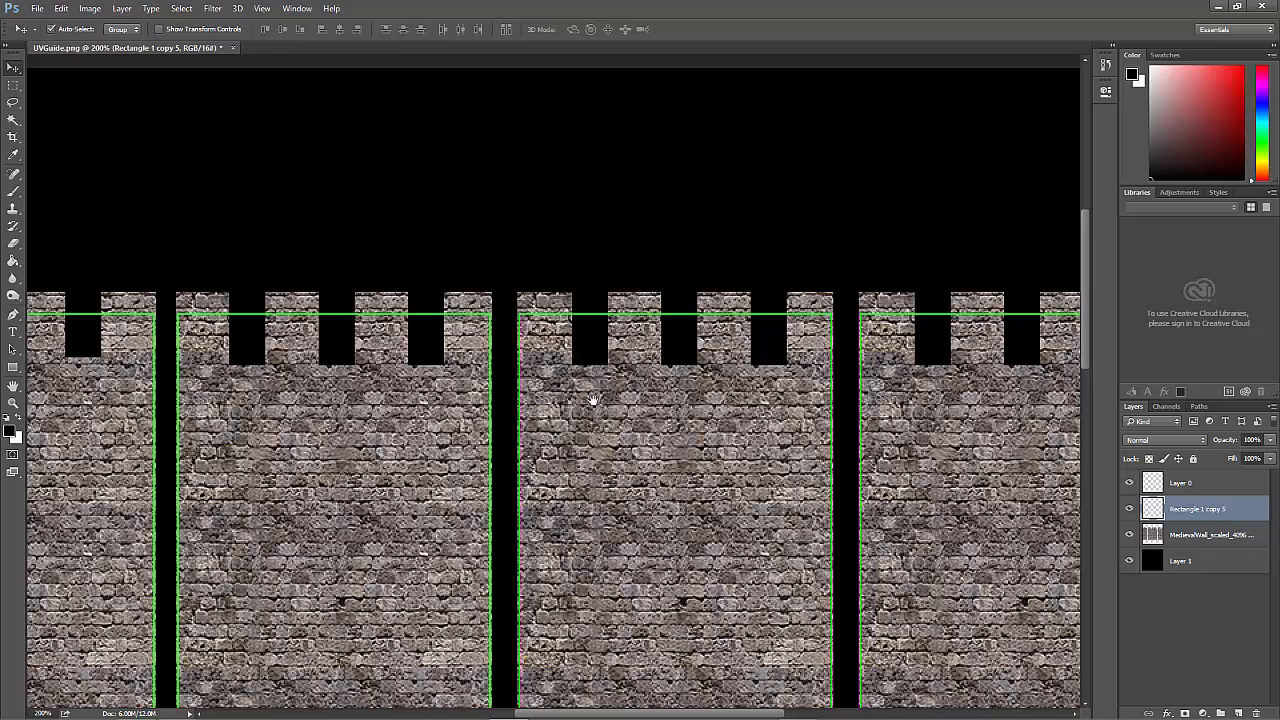
pyautogui.moveTo(592, 398); pyautogui.dragTo(800, 342)
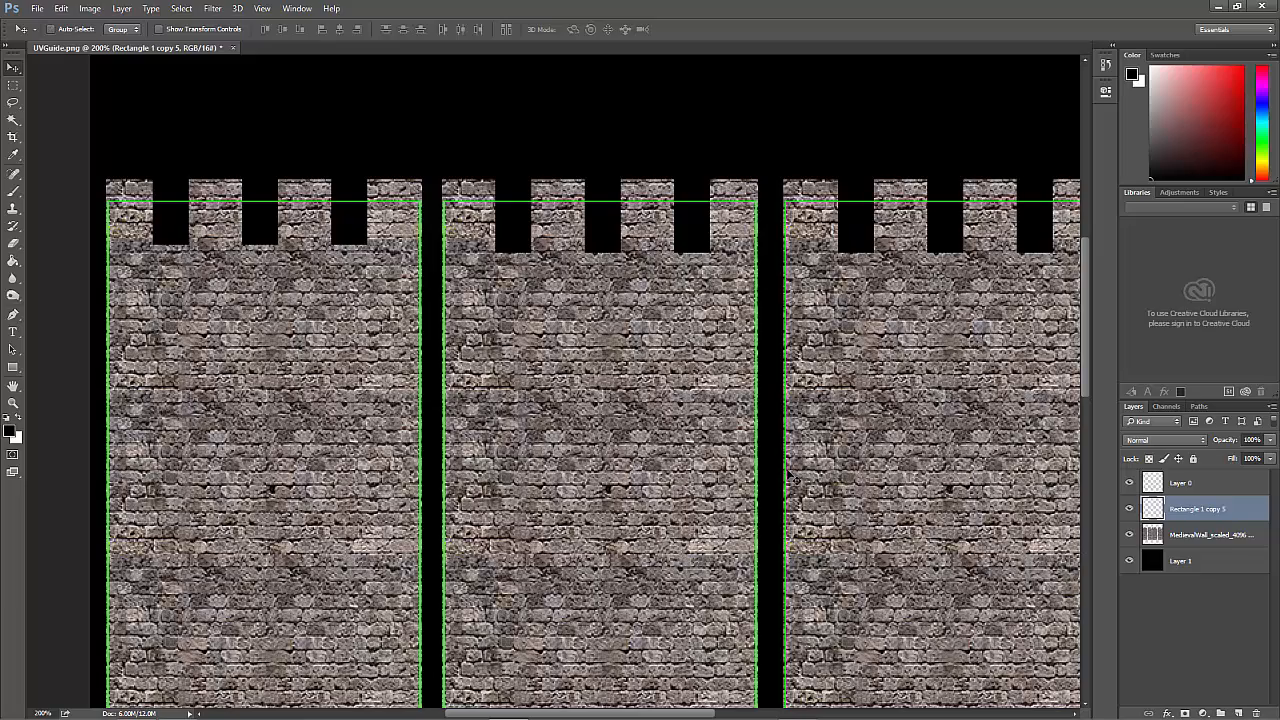
pyautogui.hotkey('ctrl', '-')
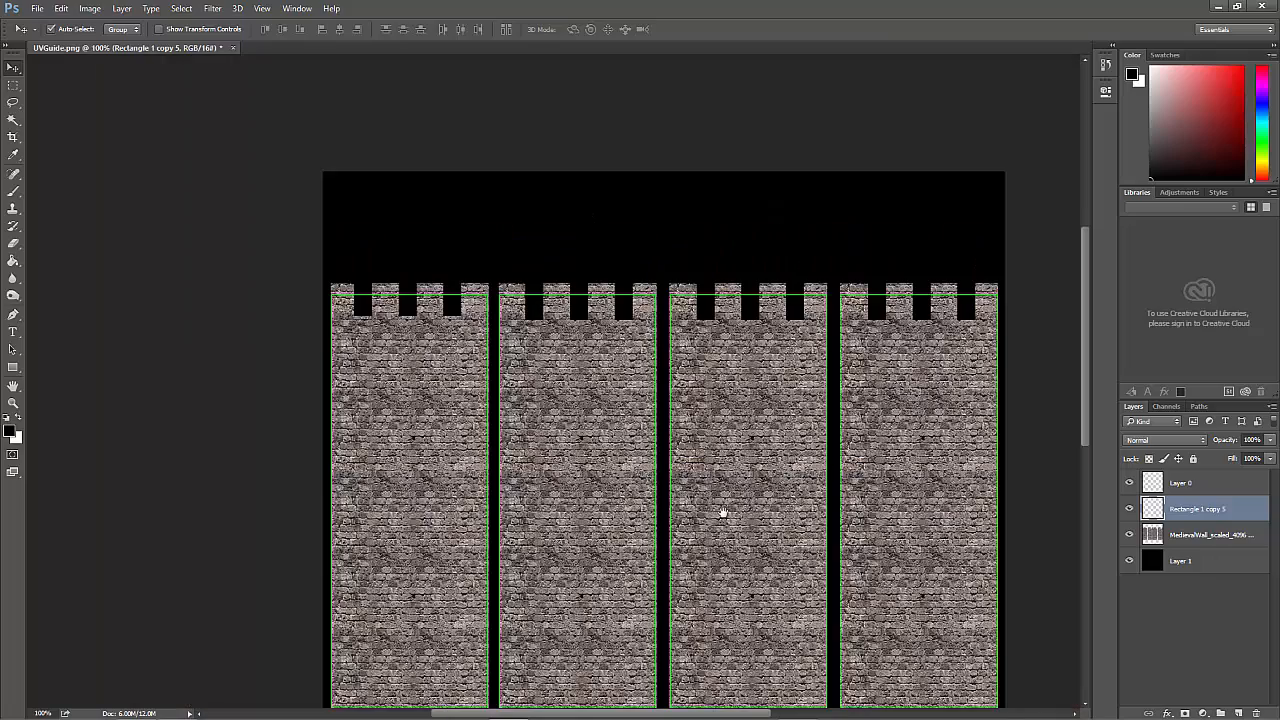
pyautogui.moveTo(723, 513); pyautogui.dragTo(640, 430)
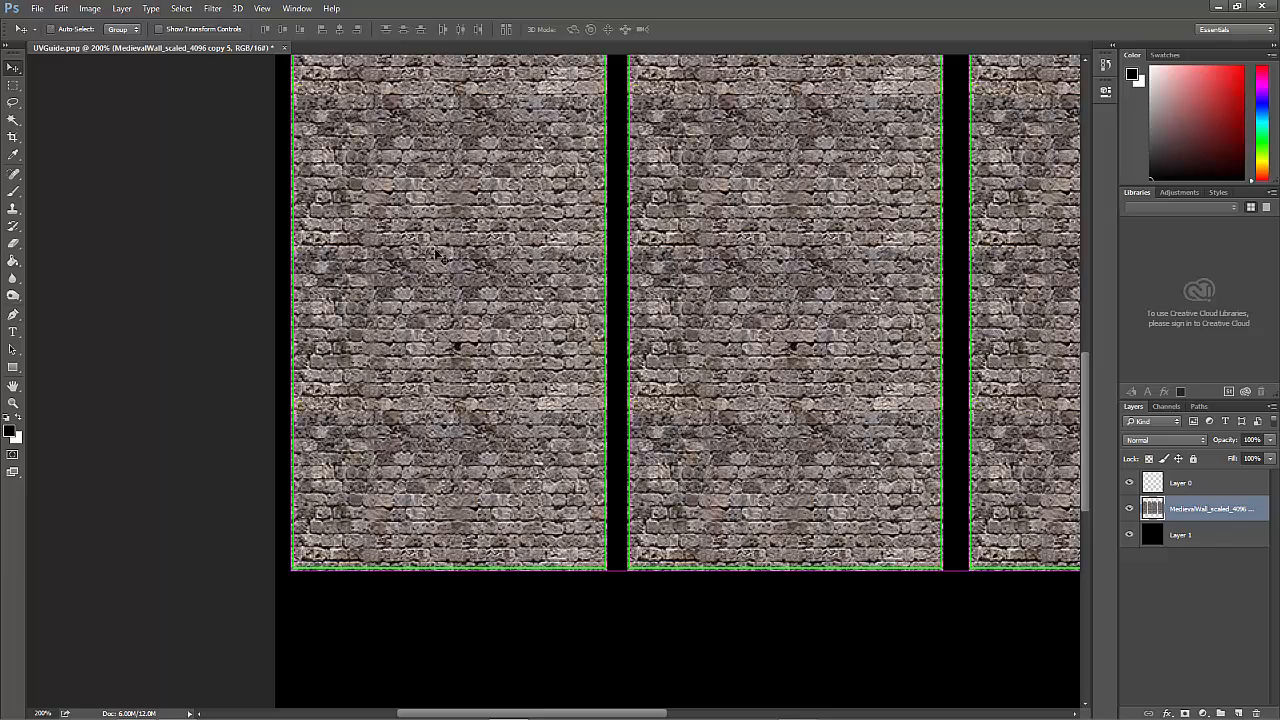
pyautogui.moveTo(750, 322); pyautogui.dragTo(542, 430)
pyautogui.scroll(5, 604, 346)
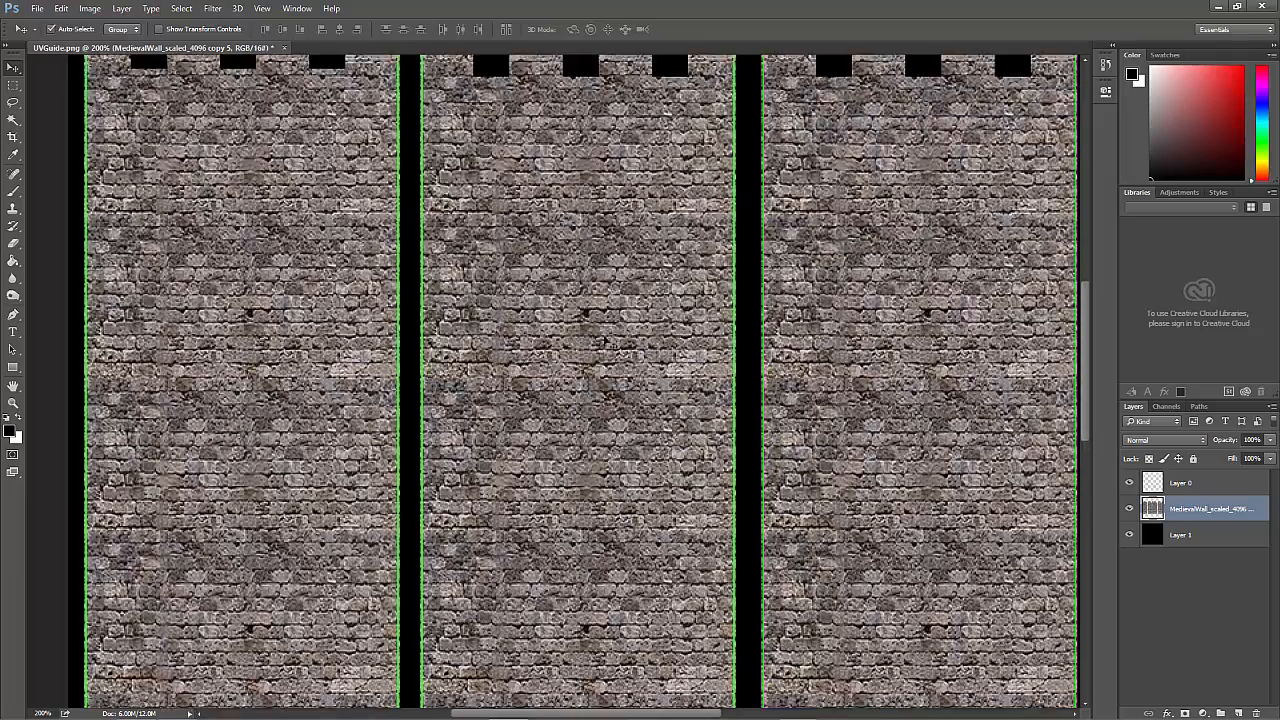
pyautogui.hotkey('ctrl', '-')
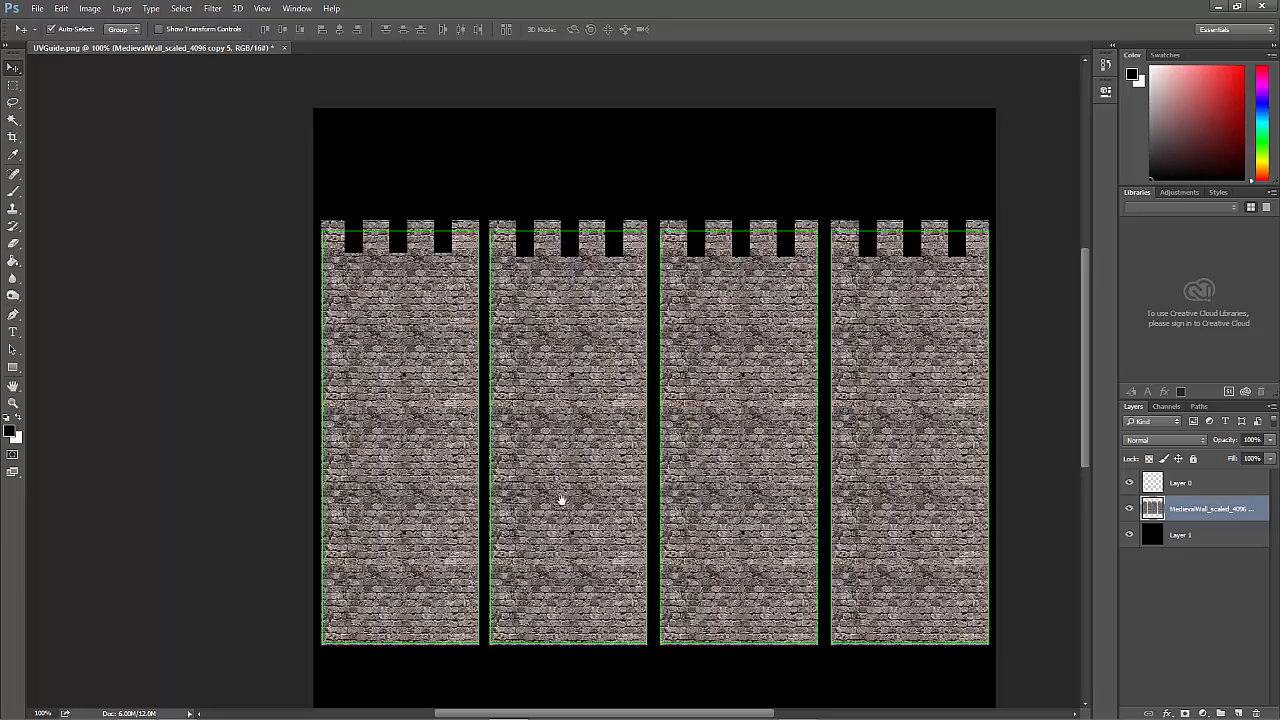
pyautogui.moveTo(561, 500); pyautogui.dragTo(480, 448)
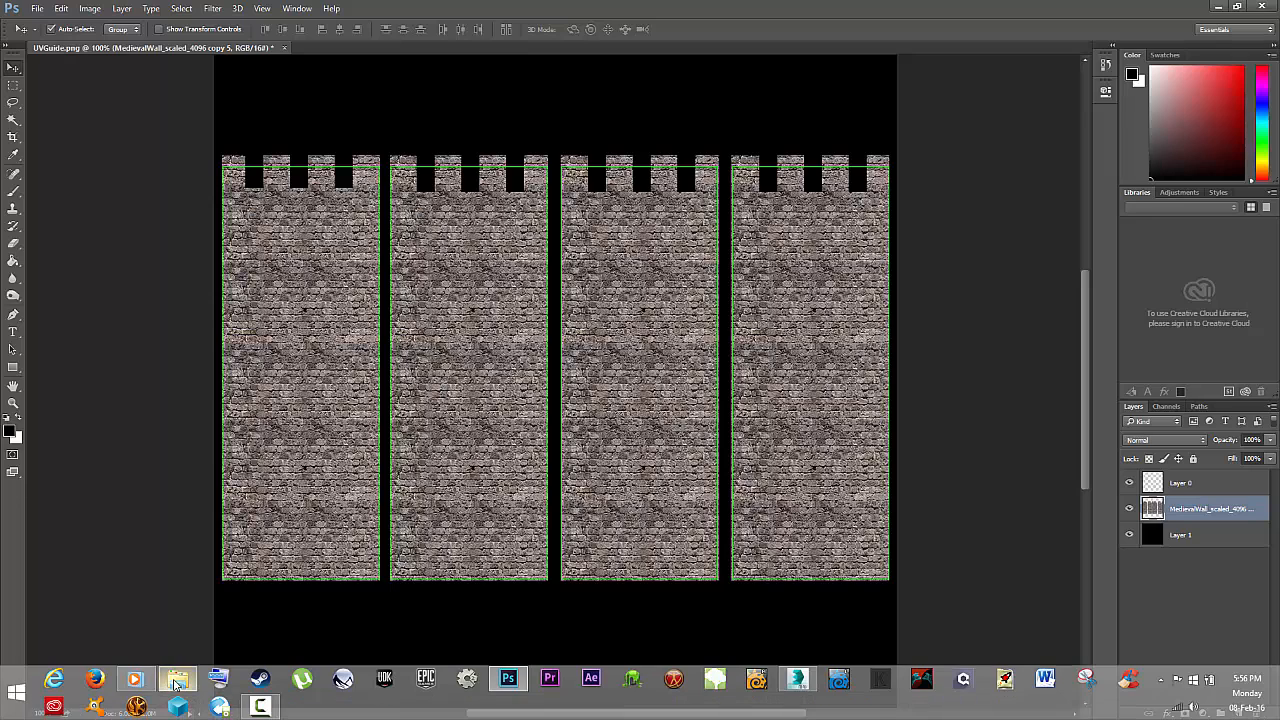
# Place the ivy image 142 from the Medieval textures folder and shrink it to about 41% at the foot of the first brick column
pyautogui.click(176, 680)
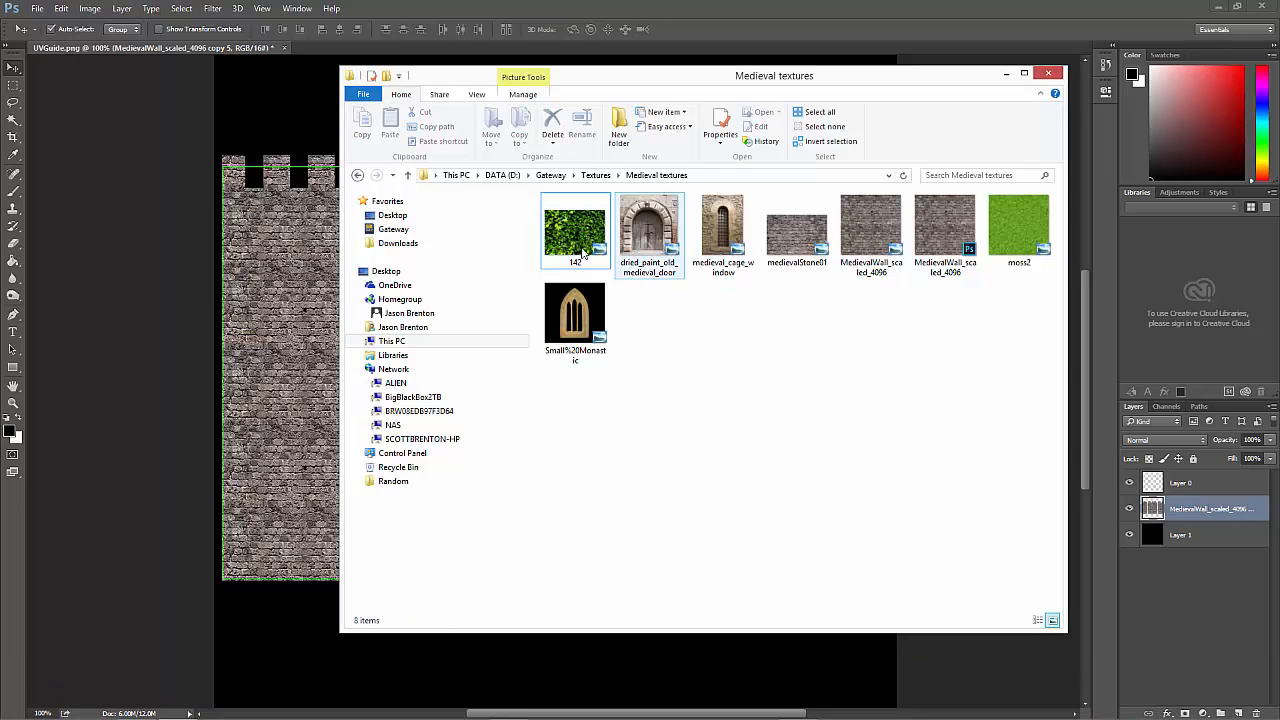
pyautogui.moveTo(580, 241); pyautogui.dragTo(306, 474)
pyautogui.hotkey('ctrl', '+')
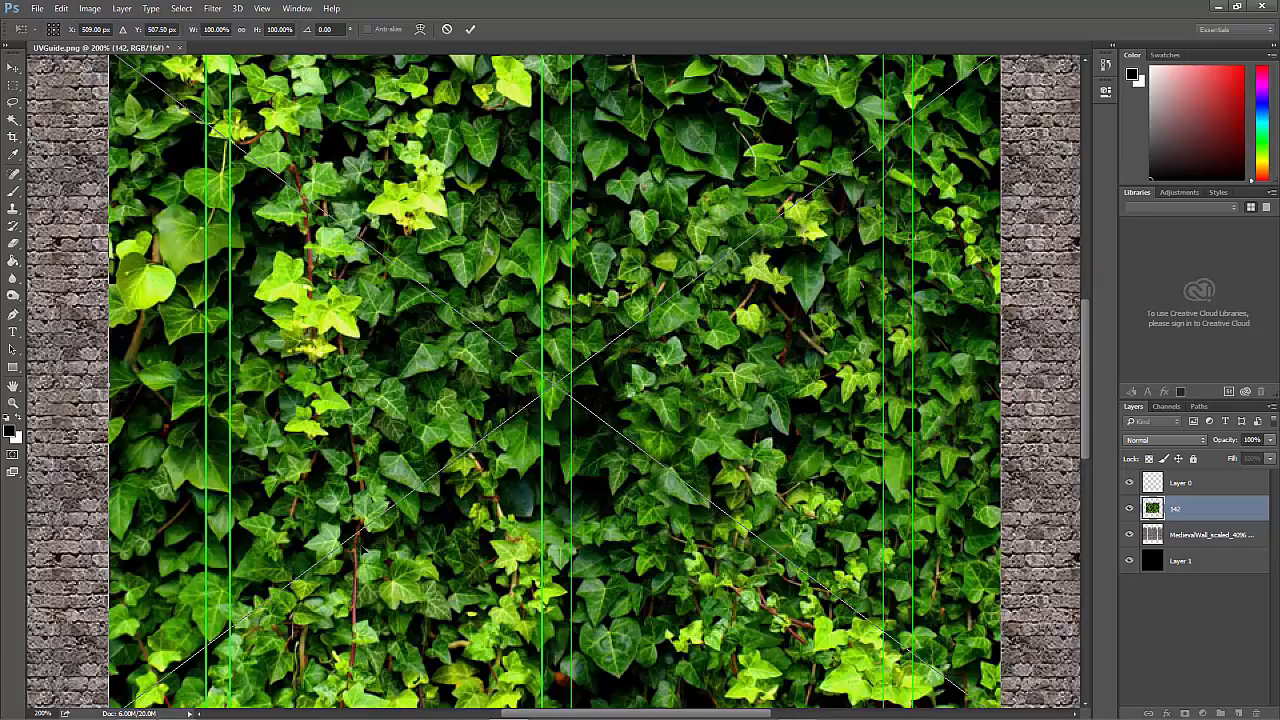
pyautogui.hotkey('ctrl', '-')
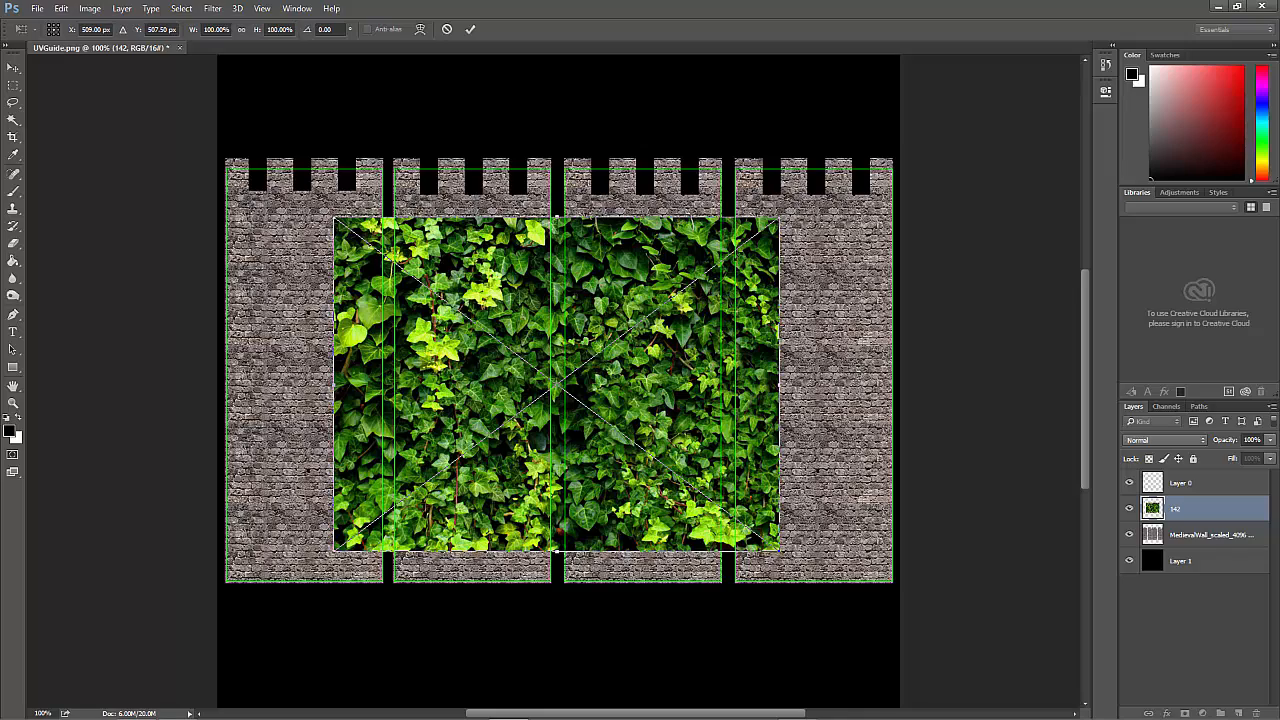
pyautogui.moveTo(779, 217); pyautogui.dragTo(372, 490)
pyautogui.hotkey('ctrl', '+')
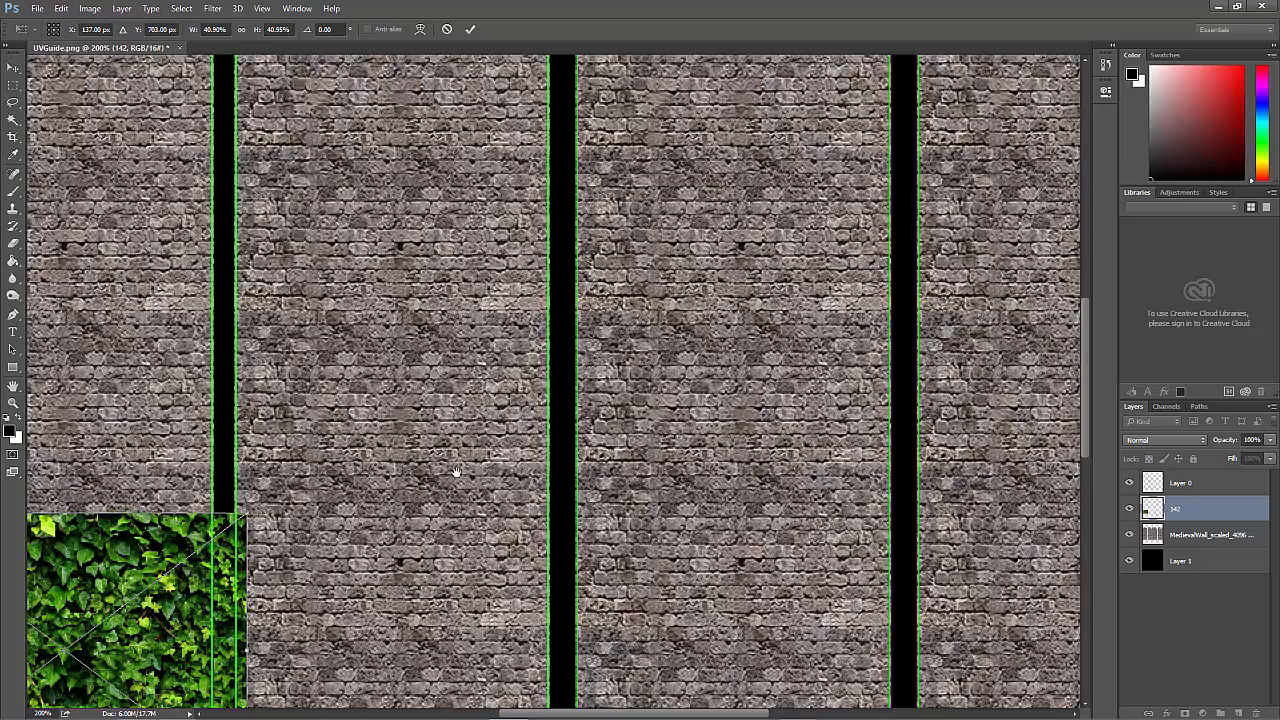
pyautogui.moveTo(398, 554); pyautogui.dragTo(940, 298)
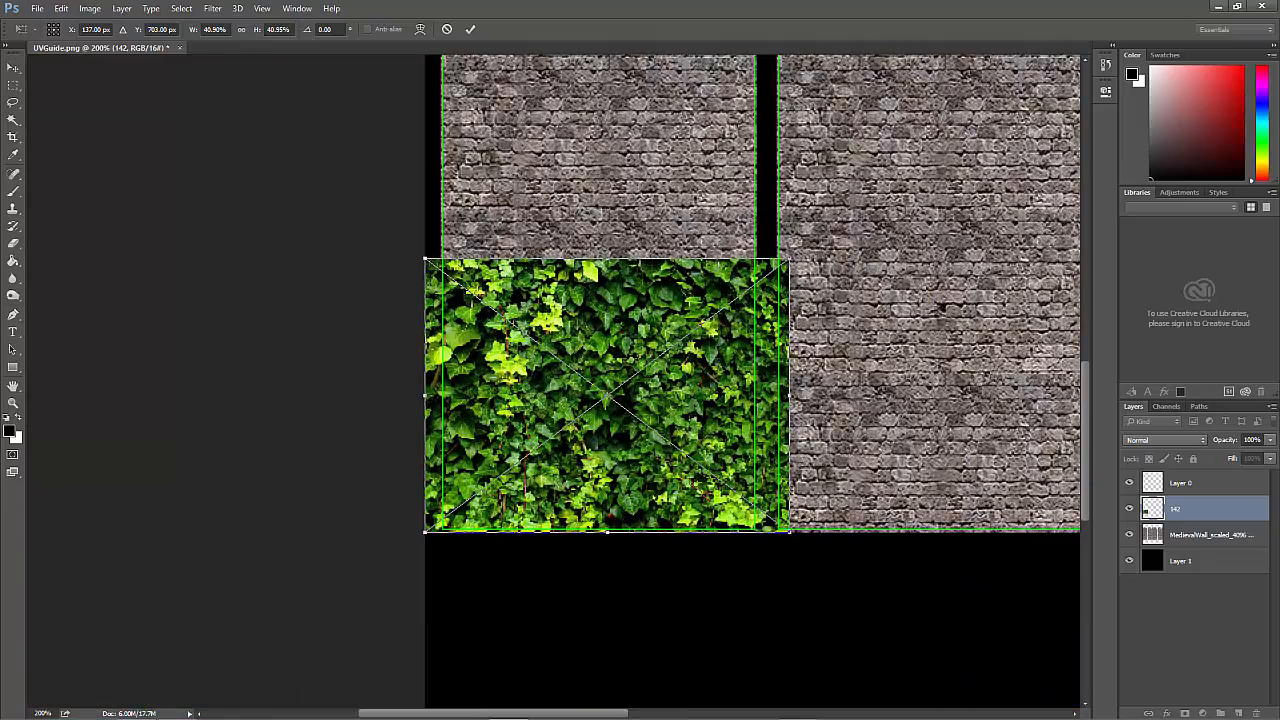
# Scale the placed ivy to about 36% so it spans the first column, align it with the column's base, and commit the placement
pyautogui.moveTo(700, 378)
pyautogui.mouseDown()
pyautogui.moveTo(651, 471)
pyautogui.moveTo(729, 437)
pyautogui.moveTo(700, 414)
pyautogui.moveTo(706, 352)
pyautogui.moveTo(695, 376)
pyautogui.mouseUp()
pyautogui.moveTo(797, 266); pyautogui.dragTo(763, 290)
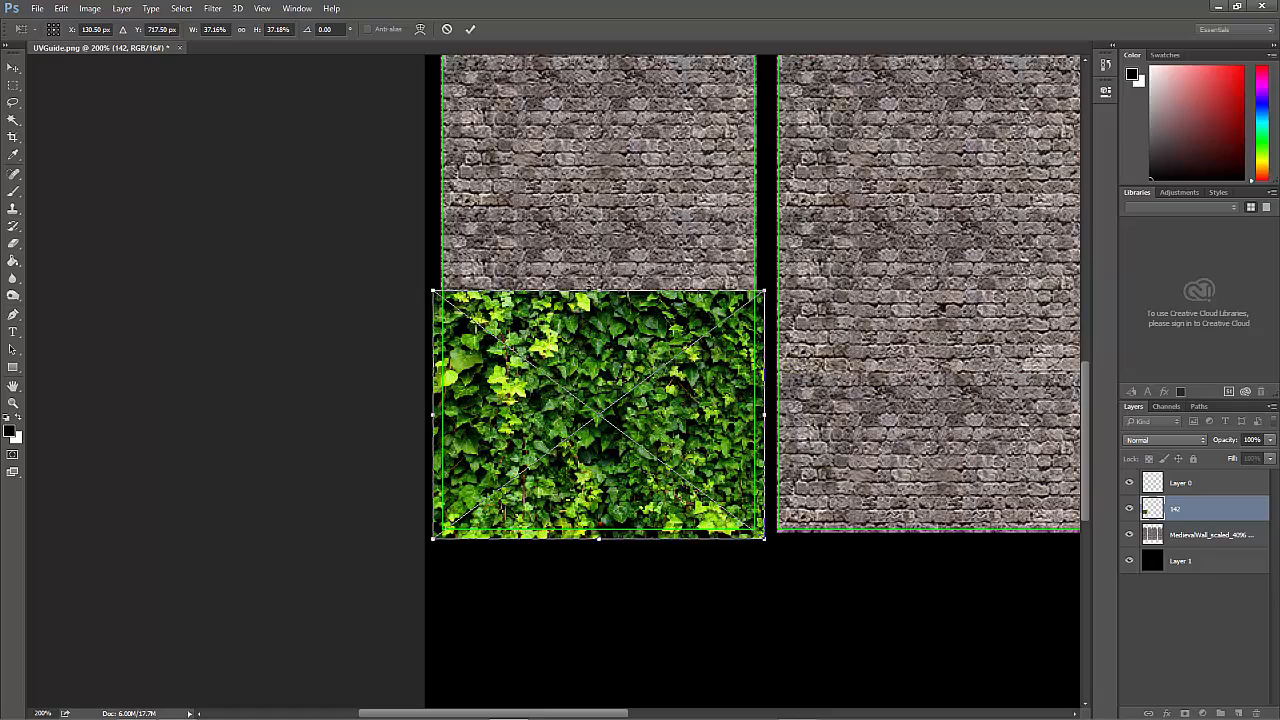
pyautogui.moveTo(615, 350); pyautogui.dragTo(621, 382)
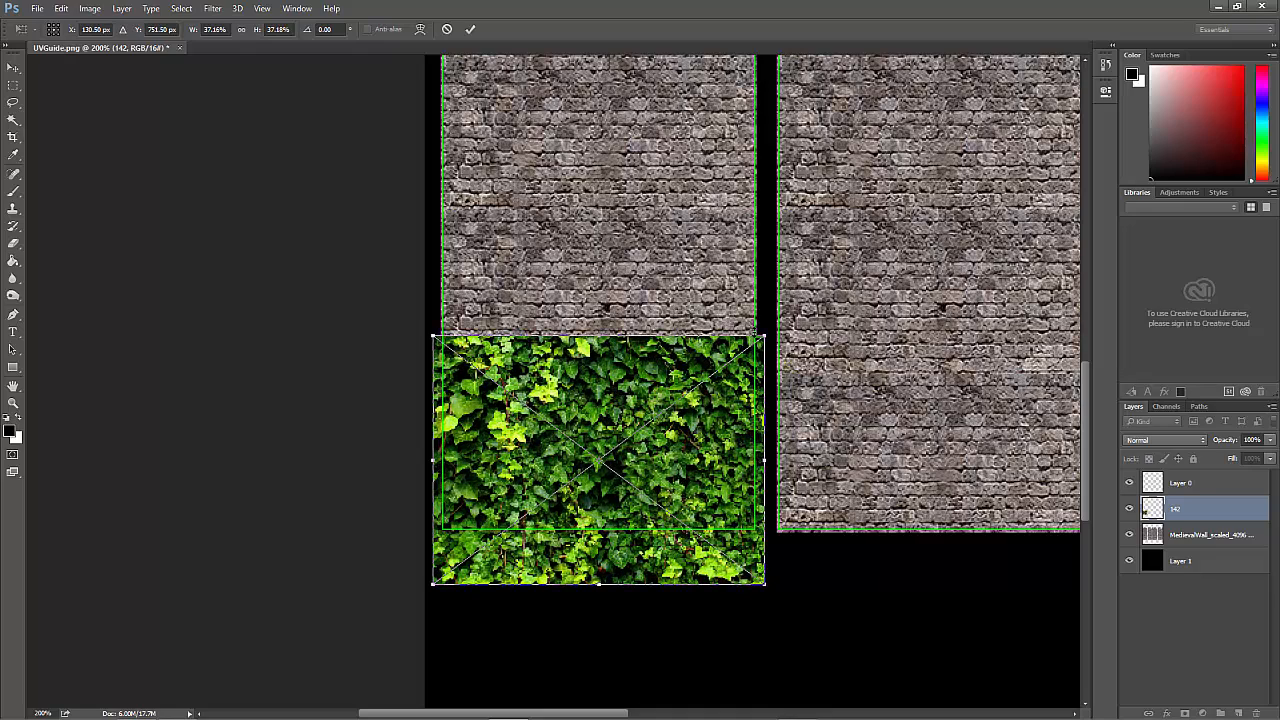
pyautogui.moveTo(765, 336); pyautogui.dragTo(759, 341)
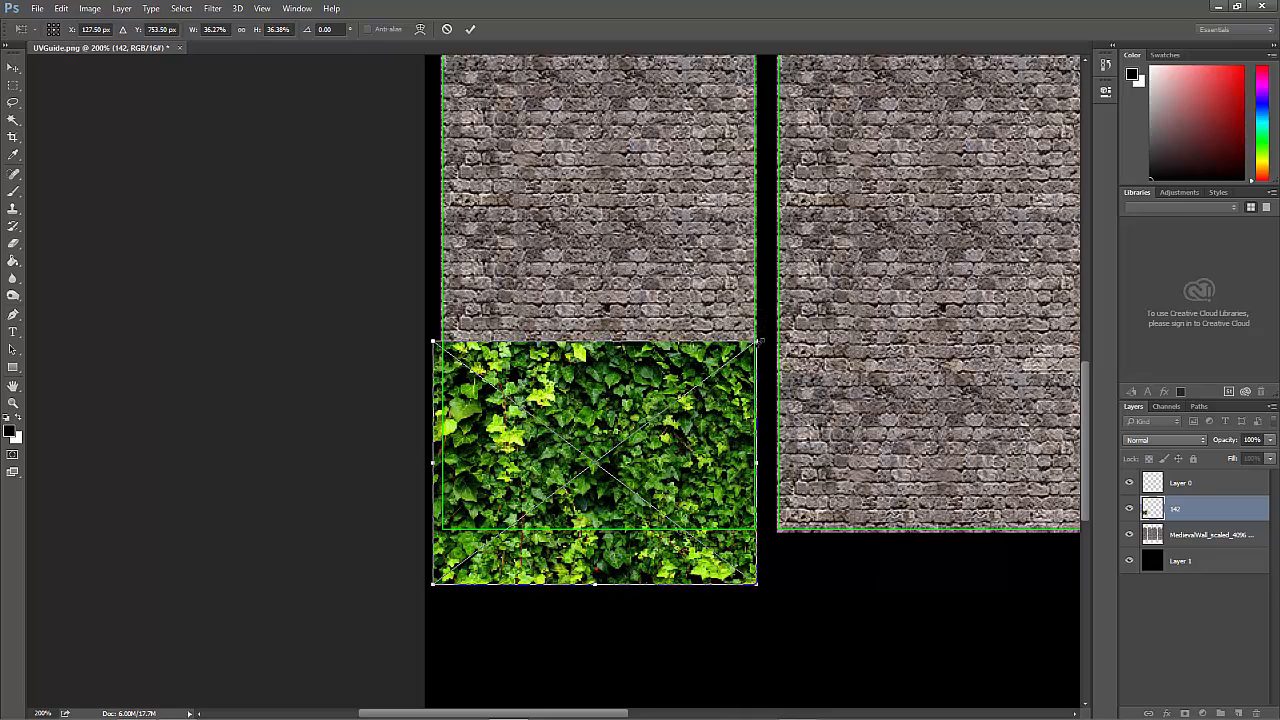
pyautogui.moveTo(629, 387); pyautogui.dragTo(631, 382)
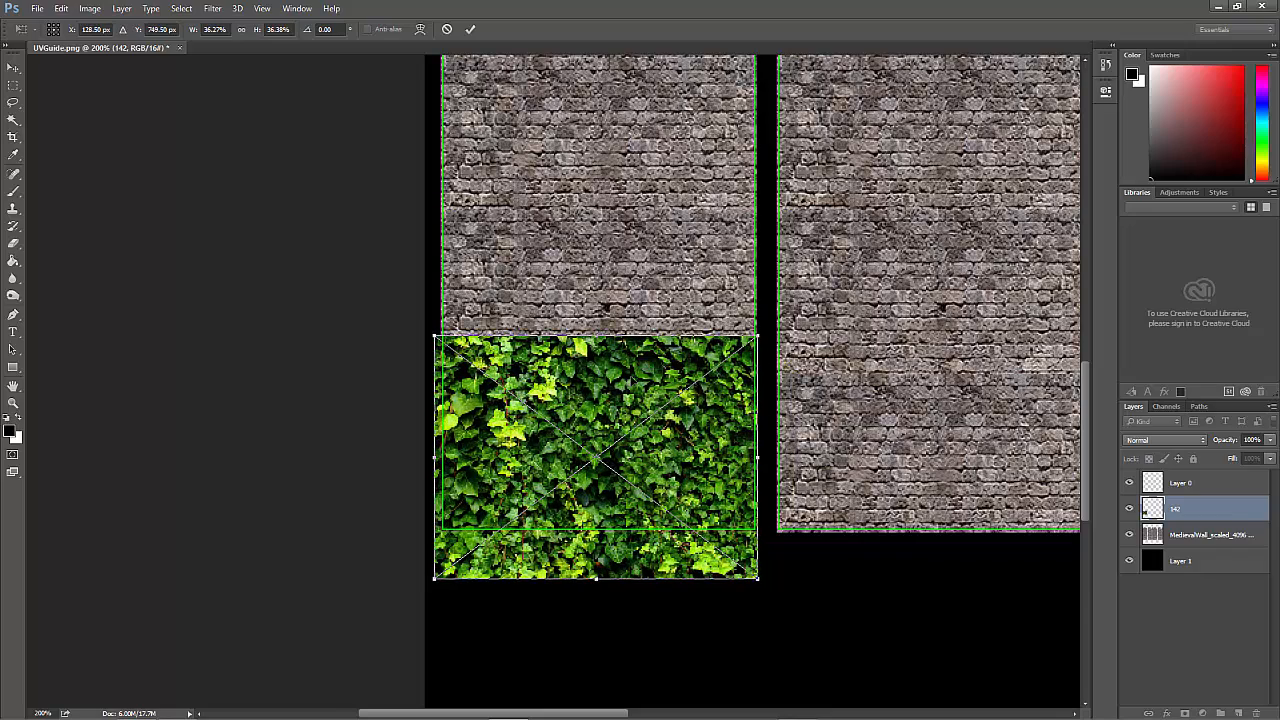
pyautogui.hotkey('ctrl', '+')
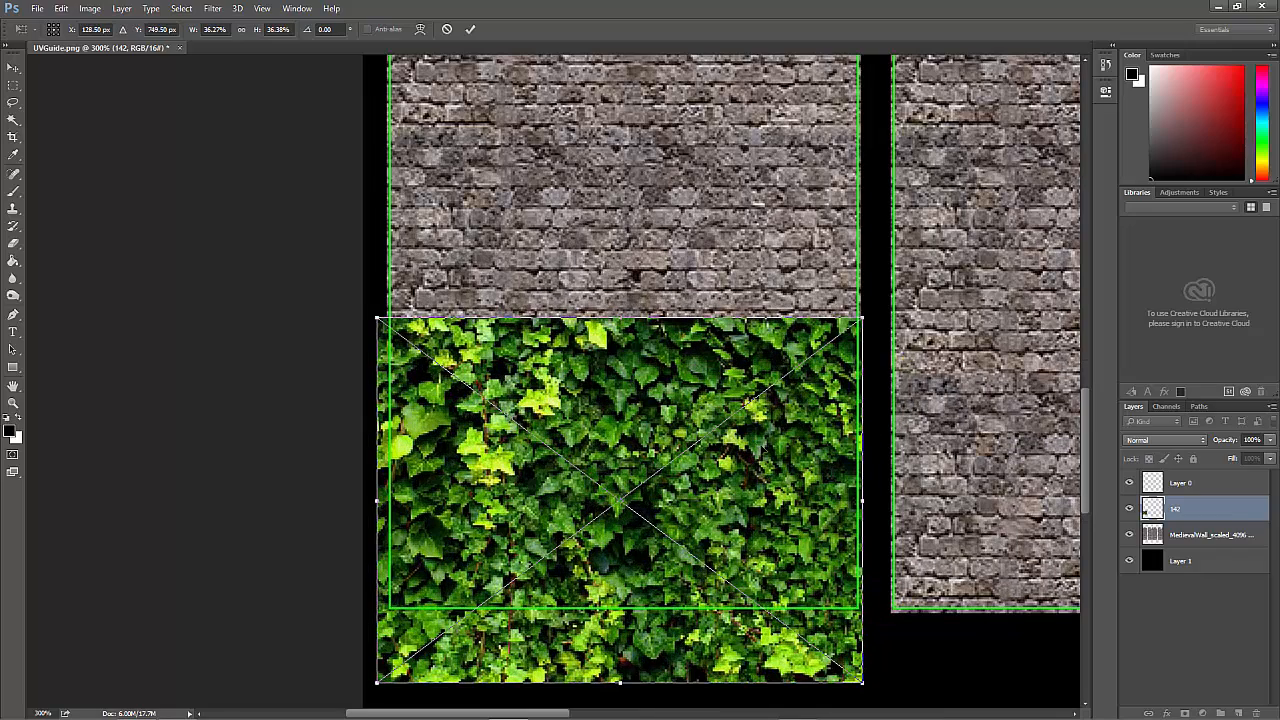
pyautogui.moveTo(772, 424); pyautogui.dragTo(771, 357)
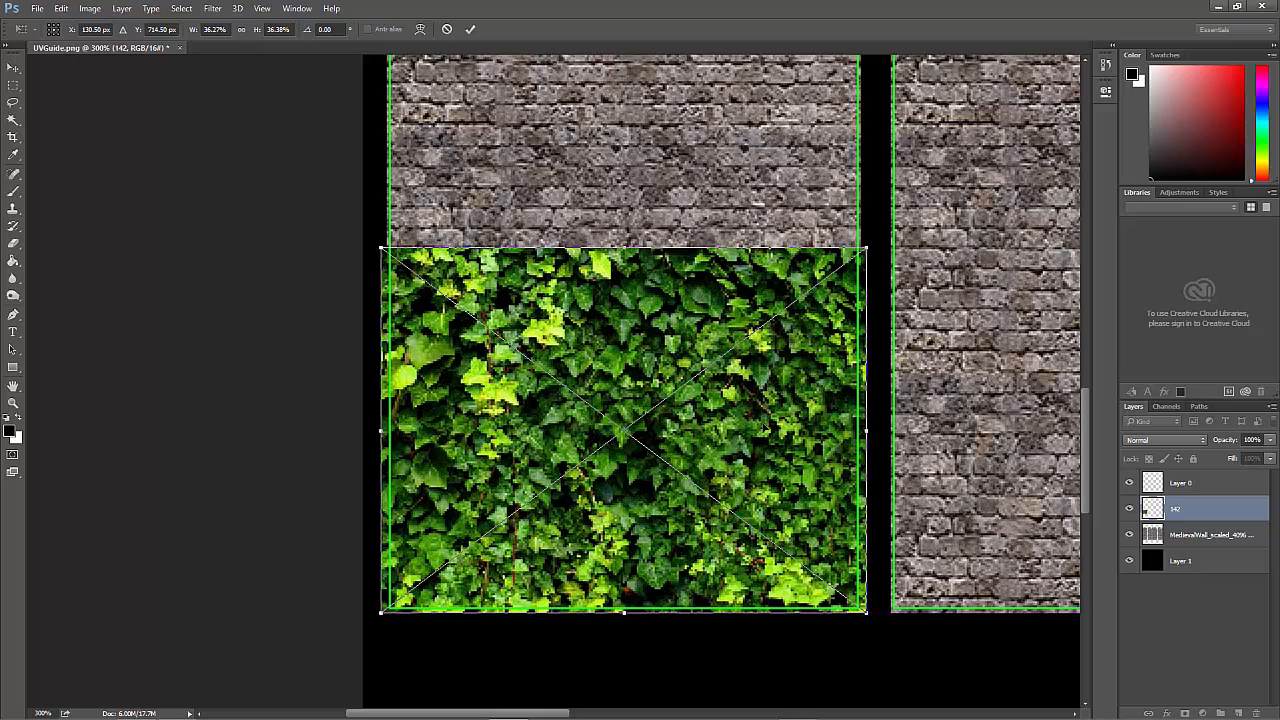
pyautogui.press('Return')
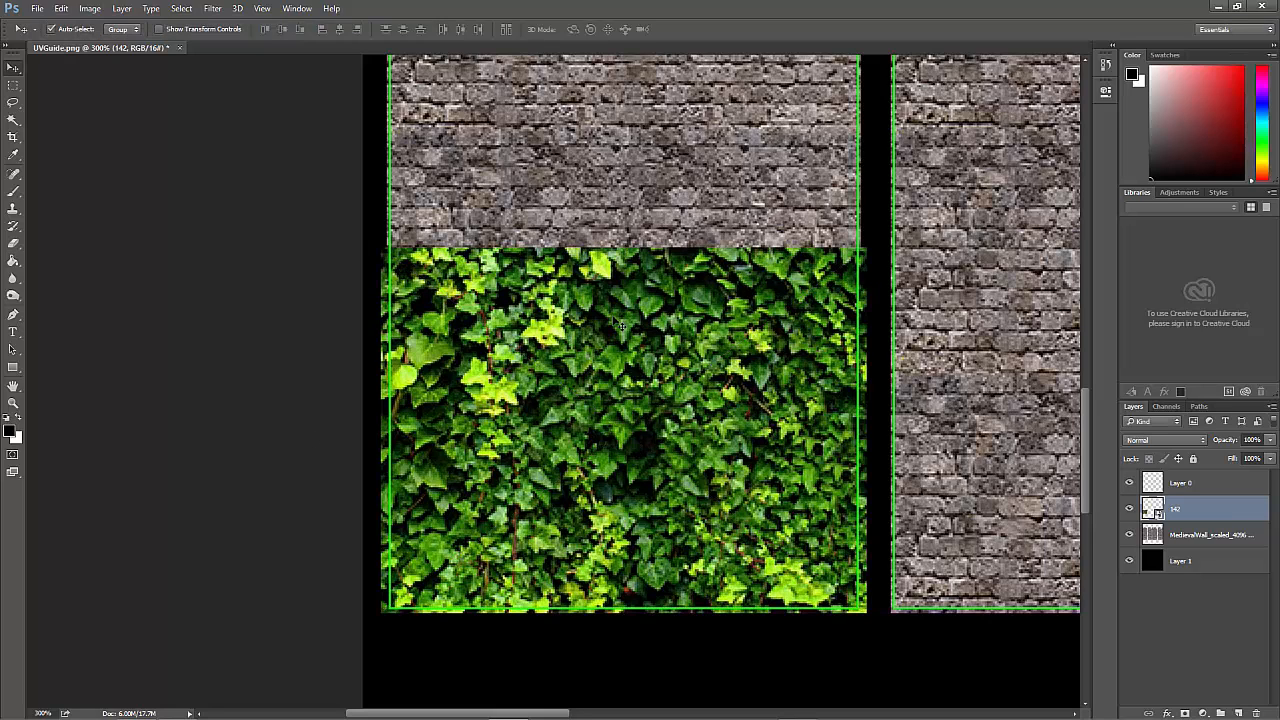
# Add a layer mask to the 142 ivy layer and choose the 20 px bristle brush for painting on it
pyautogui.press('b')
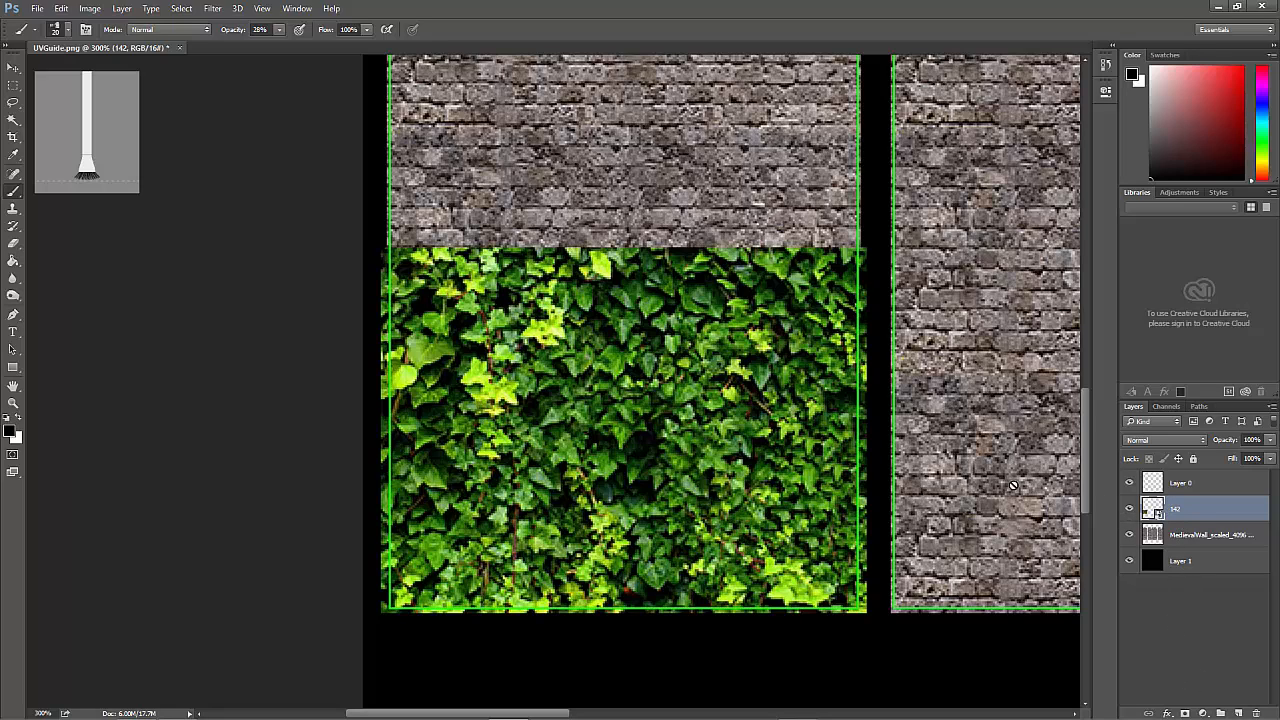
pyautogui.click(1185, 713)
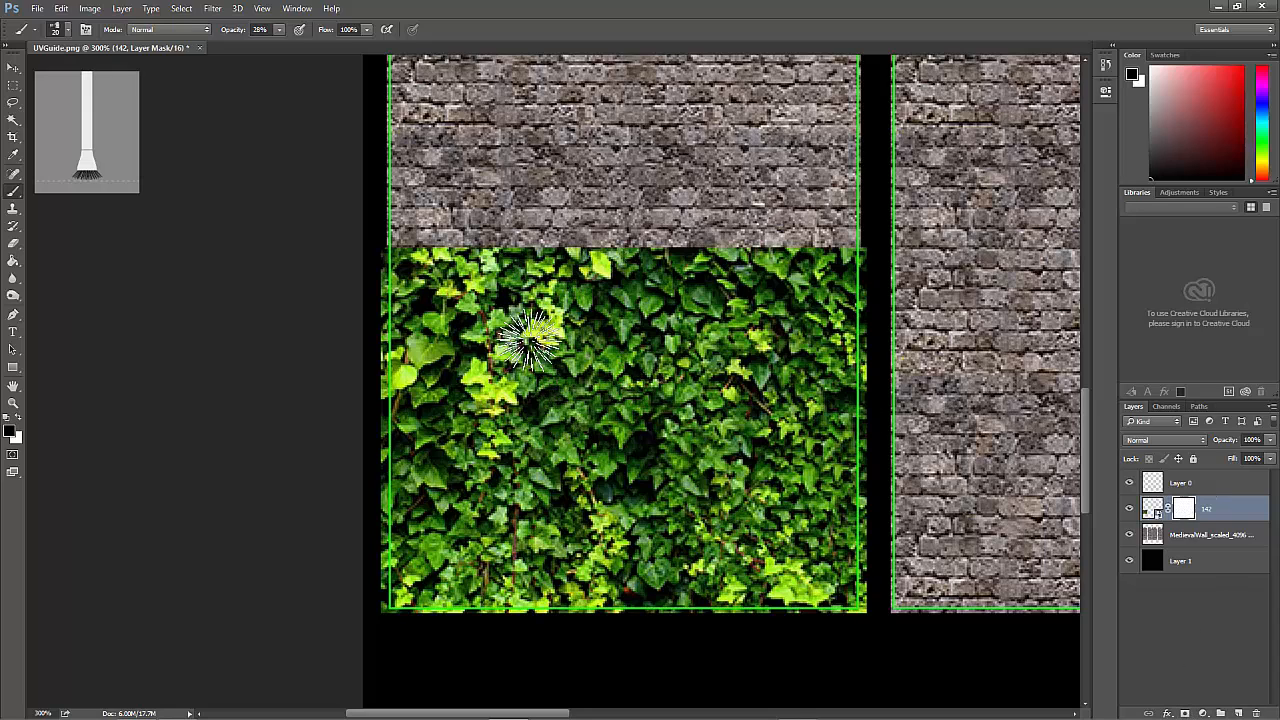
pyautogui.click(67, 30)
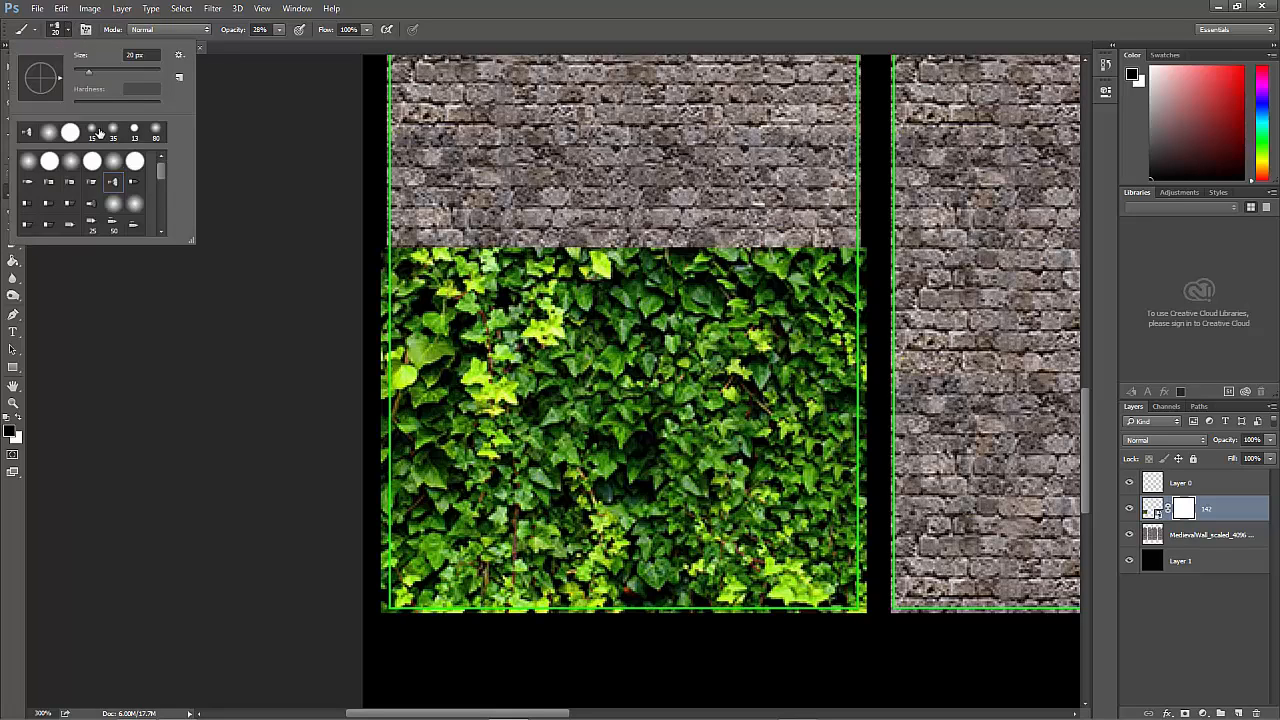
pyautogui.click(111, 184)
pyautogui.click(49, 134)
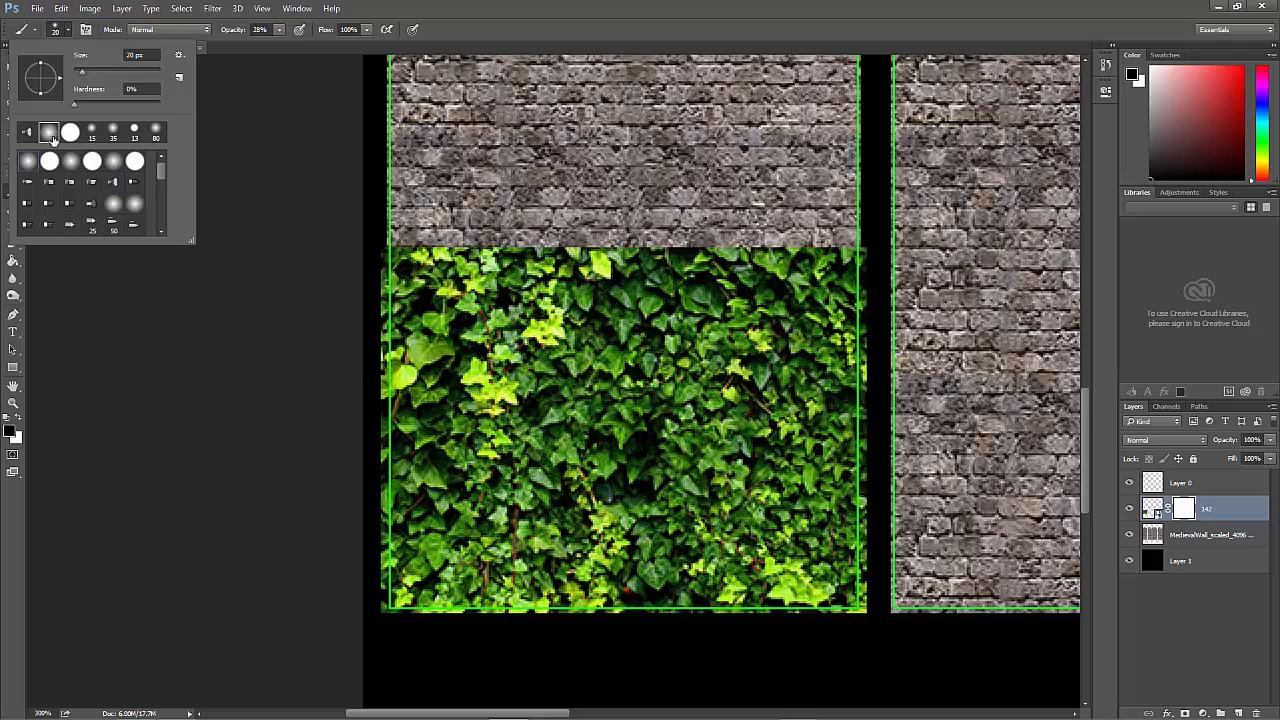
pyautogui.click(28, 134)
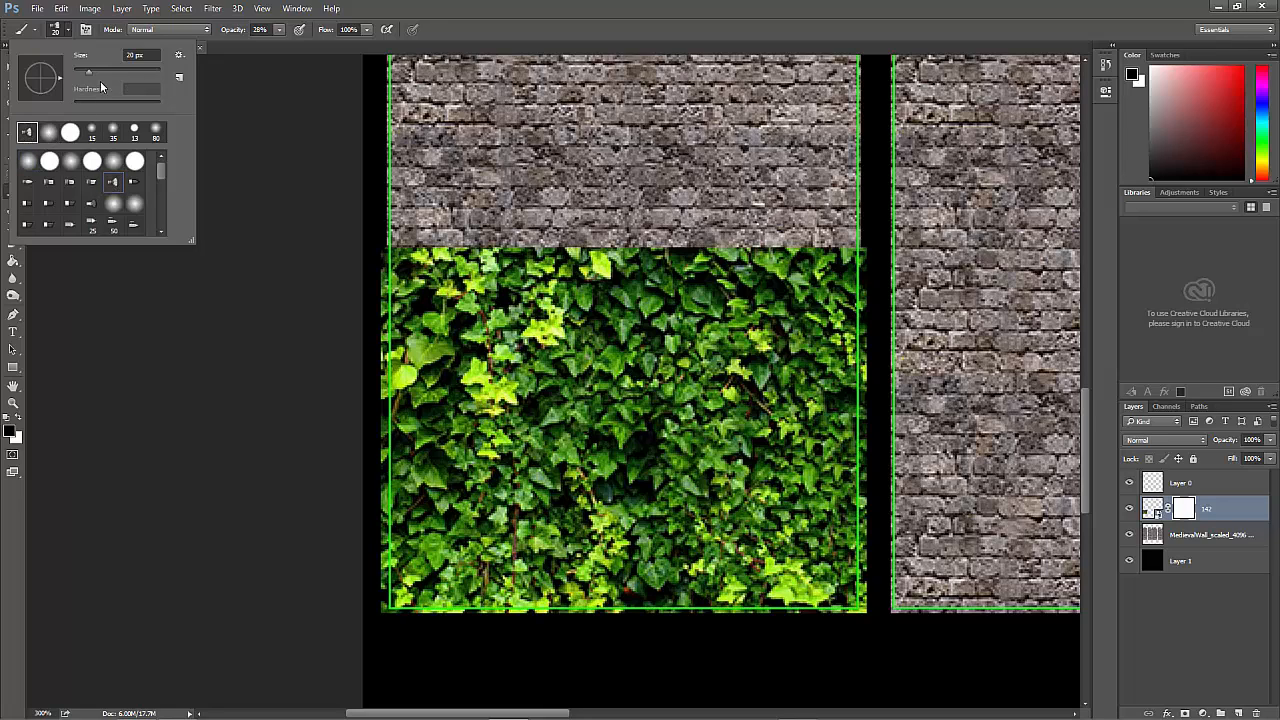
pyautogui.click(68, 33)
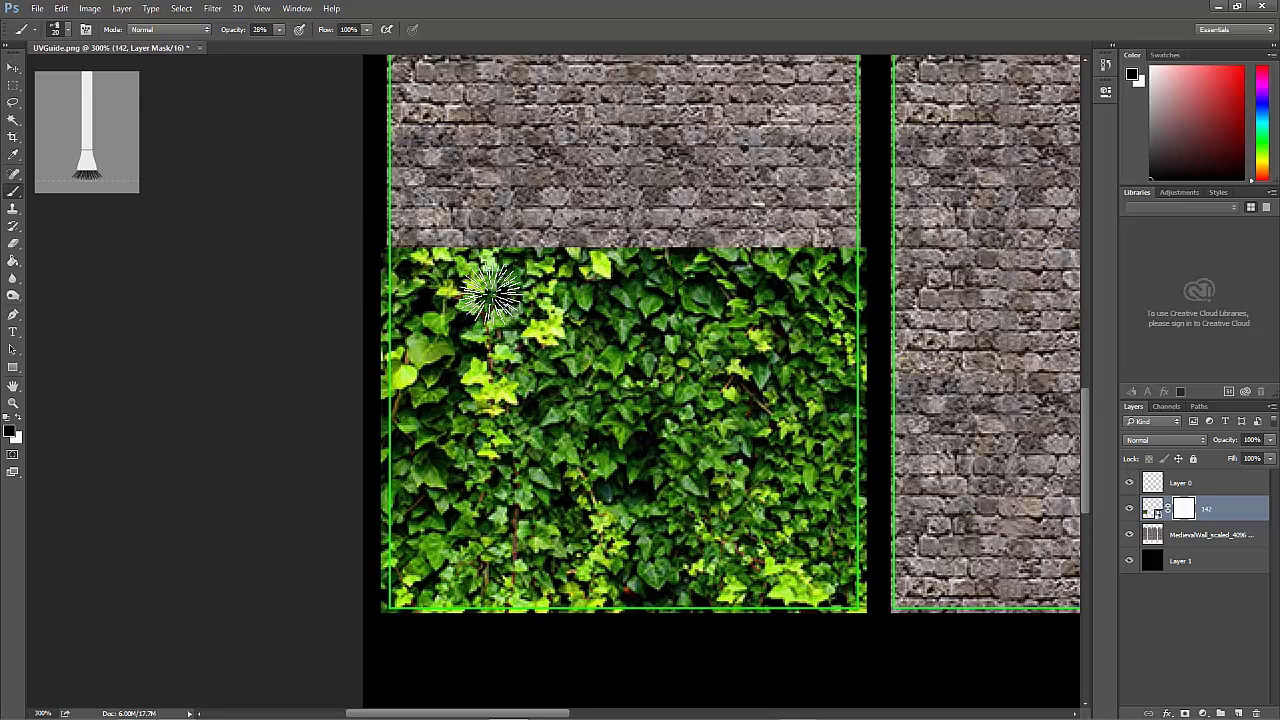
# Set the brush opacity to 54% and paint black on the mask over the ivy's upper-right corner
pyautogui.click(280, 32)
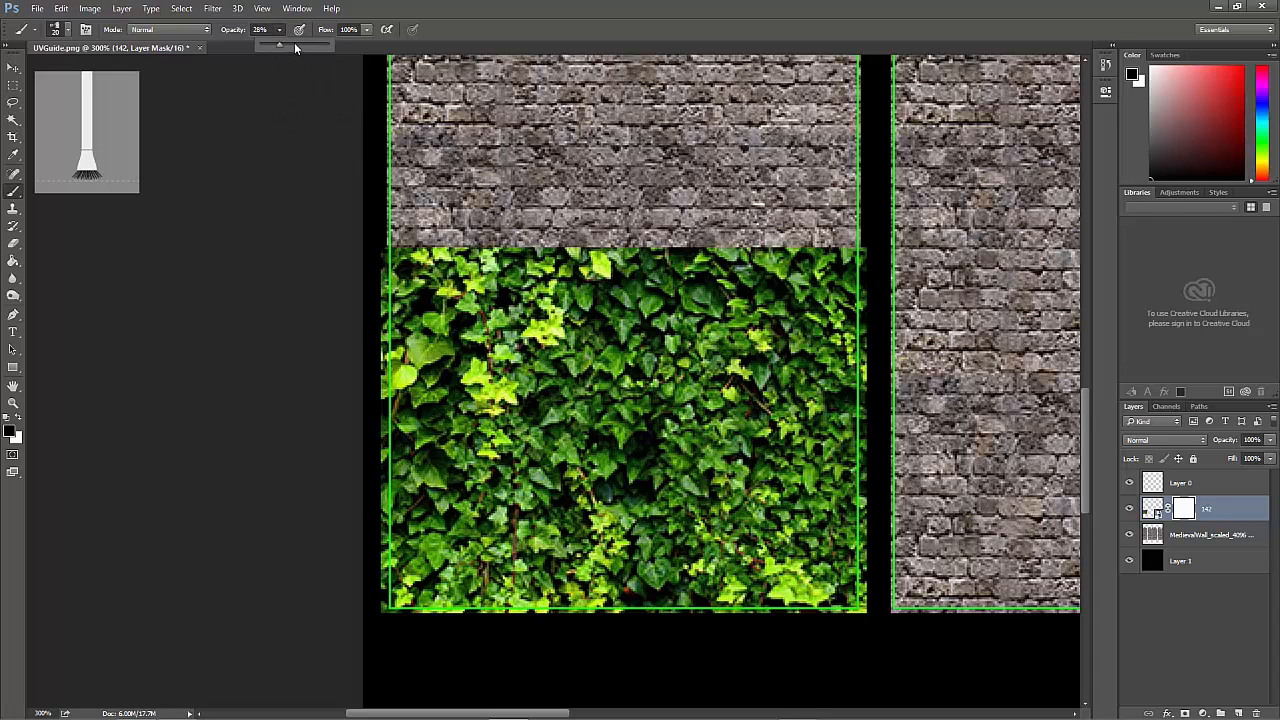
pyautogui.moveTo(296, 44); pyautogui.dragTo(299, 44)
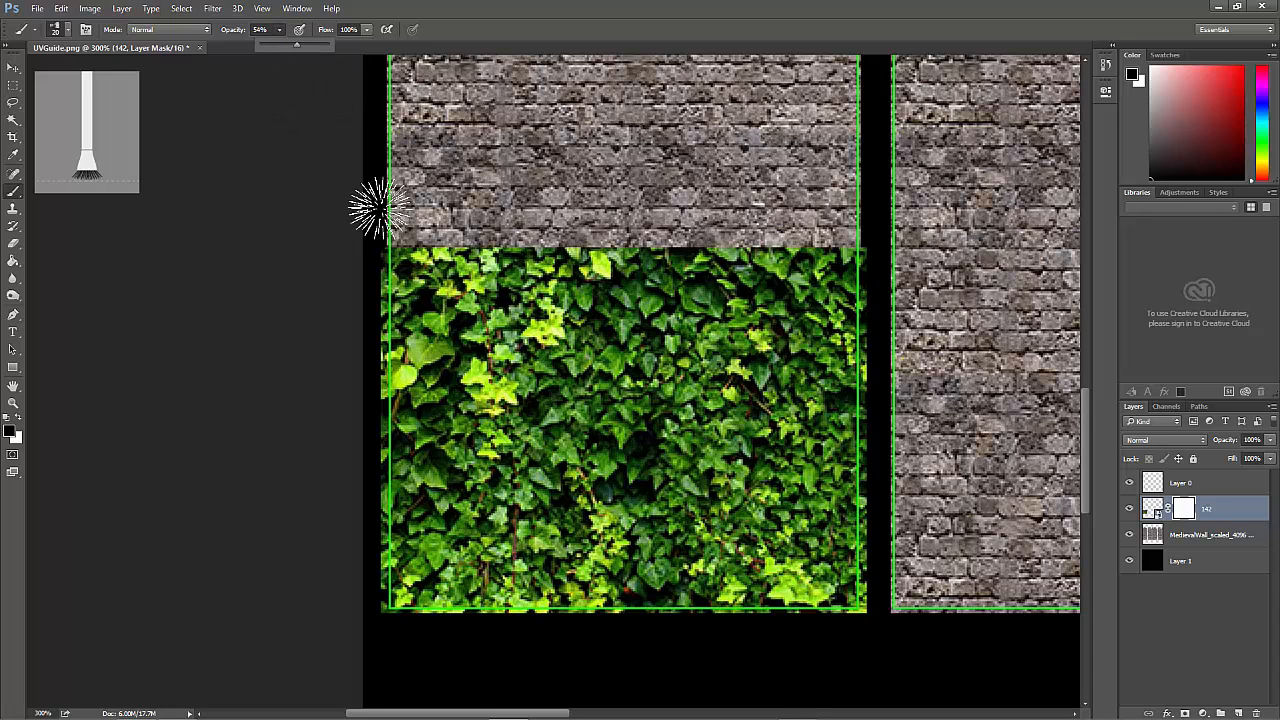
pyautogui.click(295, 330)
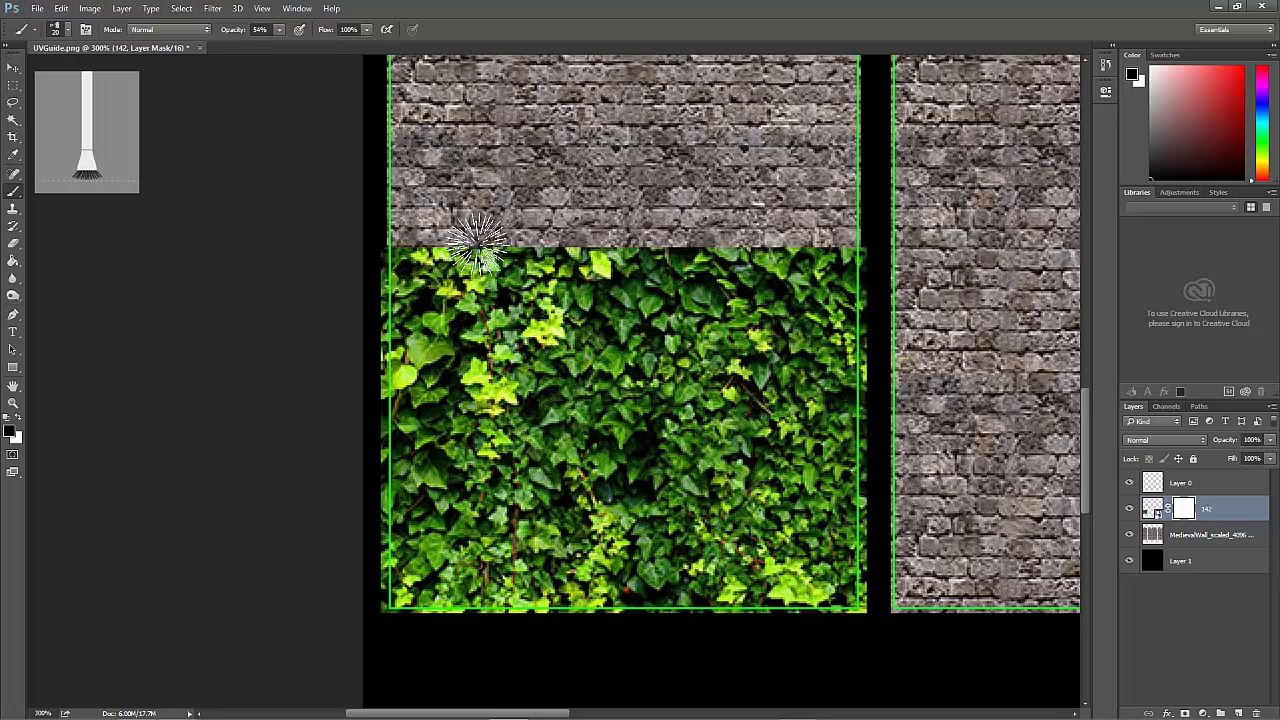
pyautogui.moveTo(828, 258); pyautogui.dragTo(826, 272)
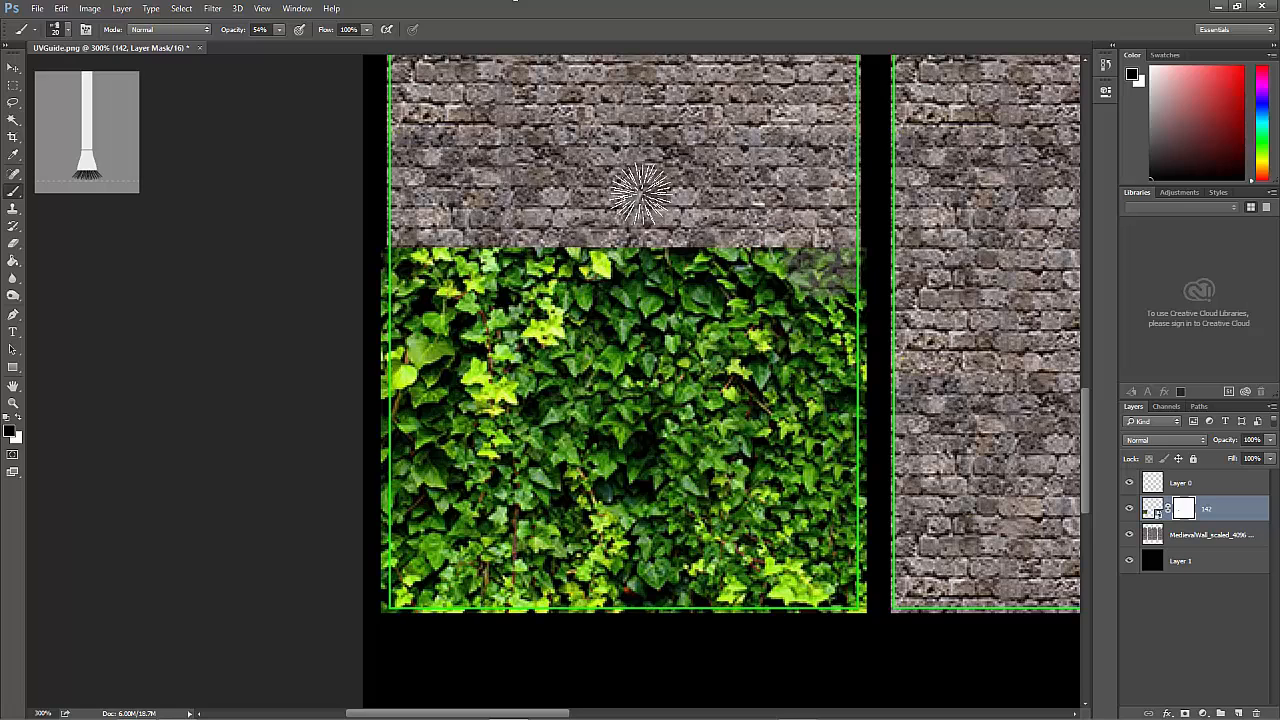
# Alternate between white and black on the mask, fading the ivy's upper-right area and painting most of it back in
pyautogui.press('x')
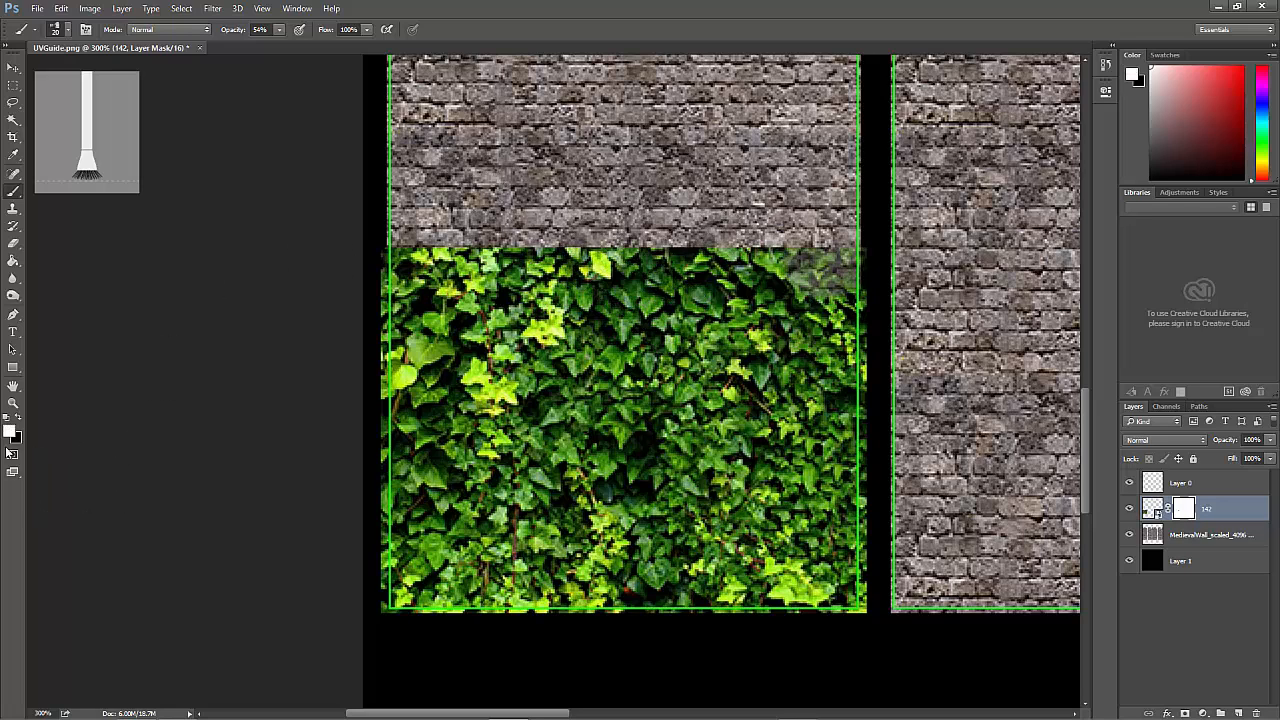
pyautogui.press('x')
pyautogui.press('x')
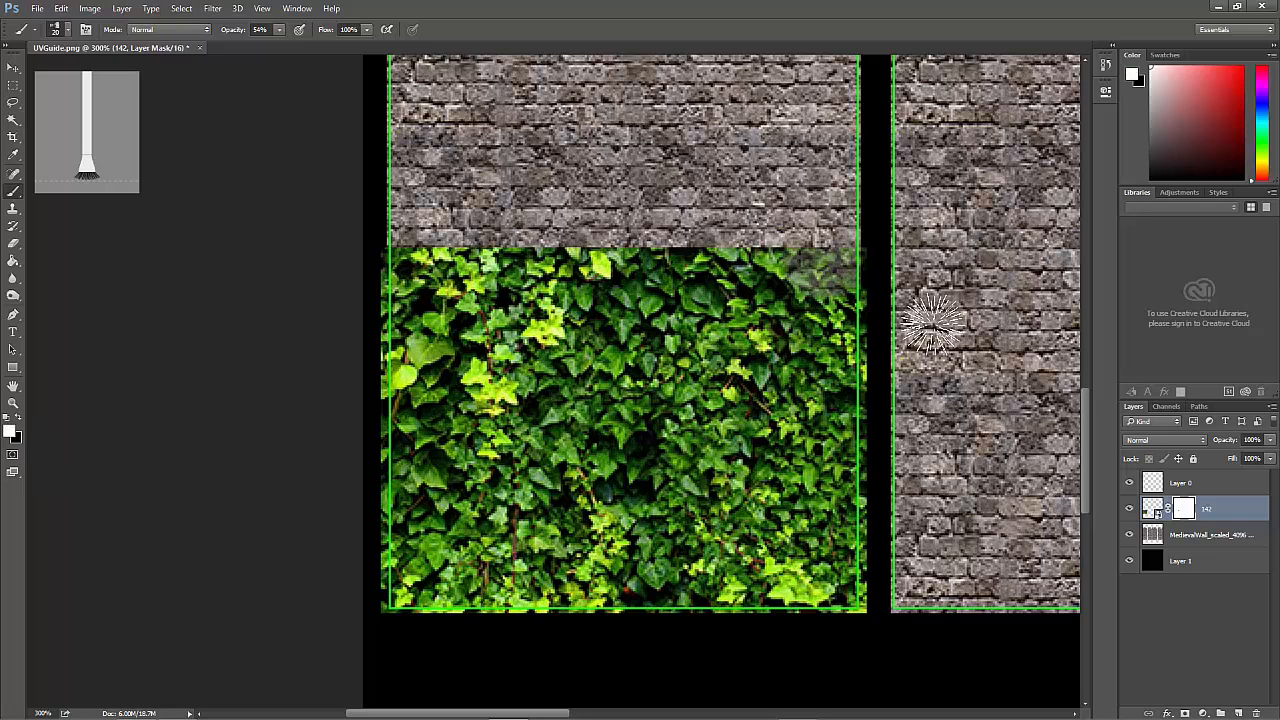
pyautogui.moveTo(800, 271)
pyautogui.mouseDown()
pyautogui.moveTo(855, 258)
pyautogui.moveTo(852, 289)
pyautogui.moveTo(824, 306)
pyautogui.moveTo(839, 281)
pyautogui.moveTo(831, 267)
pyautogui.moveTo(800, 275)
pyautogui.mouseUp()
pyautogui.press('x')
pyautogui.moveTo(786, 322)
pyautogui.mouseDown()
pyautogui.moveTo(800, 260)
pyautogui.moveTo(763, 343)
pyautogui.moveTo(760, 320)
pyautogui.moveTo(662, 356)
pyautogui.moveTo(760, 434)
pyautogui.mouseUp()
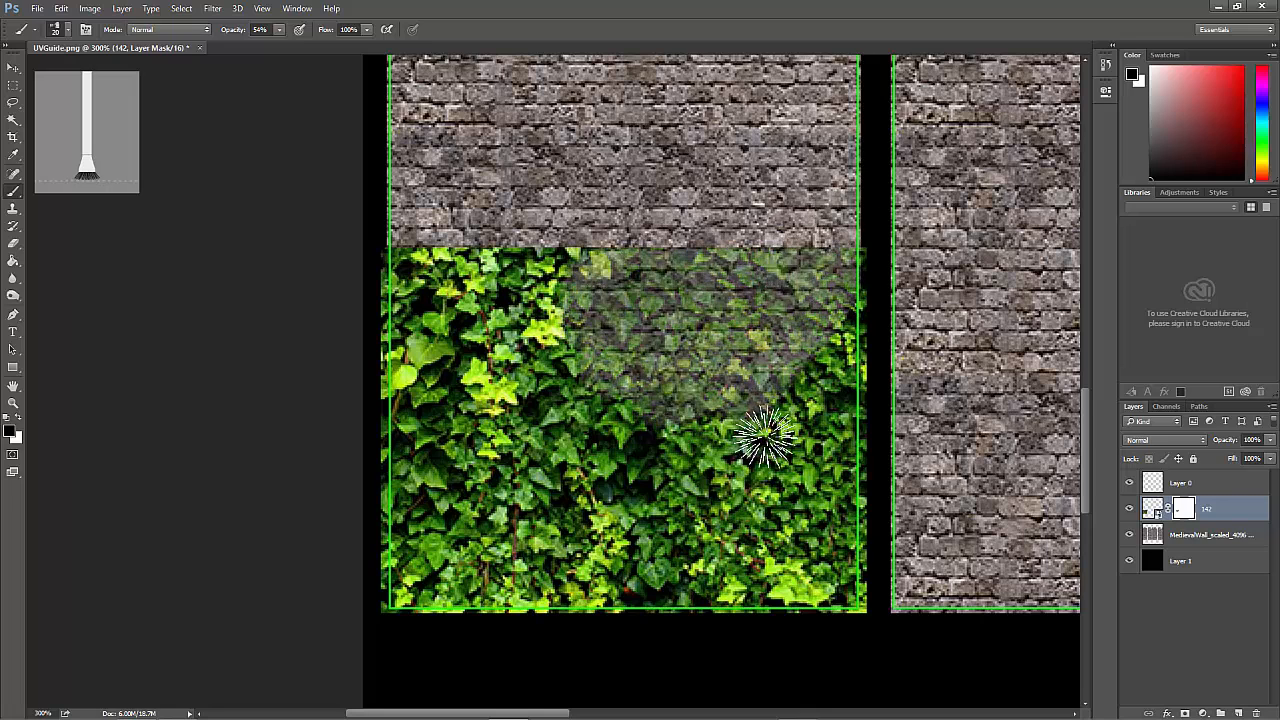
pyautogui.press('x')
pyautogui.moveTo(820, 343)
pyautogui.mouseDown()
pyautogui.moveTo(721, 368)
pyautogui.moveTo(732, 328)
pyautogui.moveTo(582, 300)
pyautogui.moveTo(702, 258)
pyautogui.moveTo(914, 273)
pyautogui.moveTo(758, 357)
pyautogui.moveTo(736, 396)
pyautogui.moveTo(656, 342)
pyautogui.moveTo(665, 304)
pyautogui.moveTo(626, 313)
pyautogui.mouseUp()
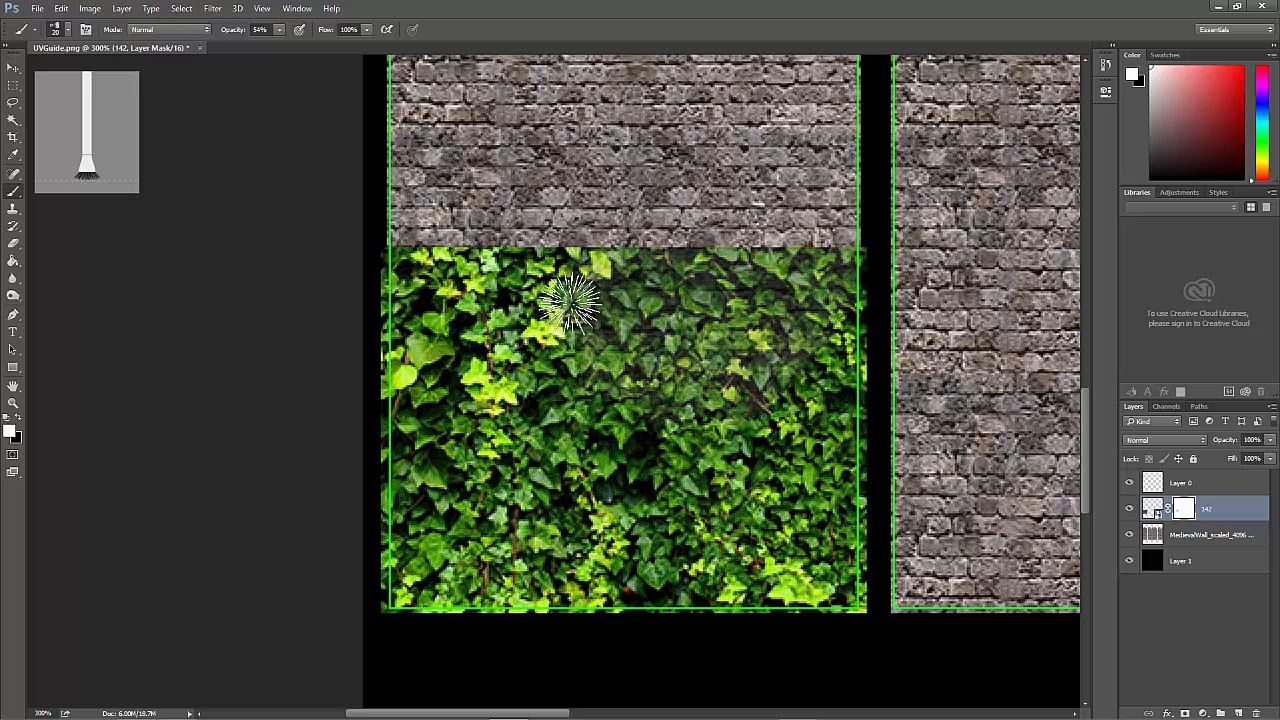
# Paint black along the ivy's whole top edge on the mask to blend it into the brickwork
pyautogui.press('x')
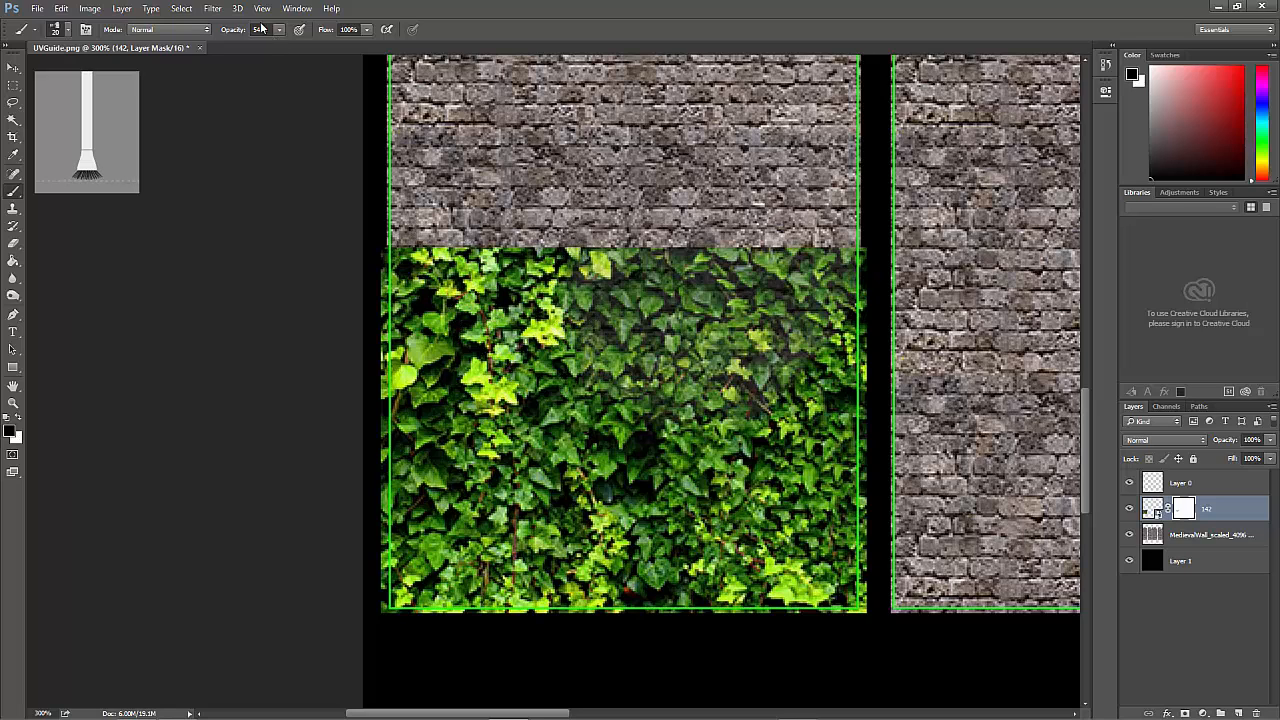
pyautogui.moveTo(441, 273)
pyautogui.mouseDown()
pyautogui.moveTo(422, 234)
pyautogui.moveTo(439, 253)
pyautogui.moveTo(575, 262)
pyautogui.moveTo(805, 258)
pyautogui.moveTo(873, 213)
pyautogui.moveTo(810, 248)
pyautogui.moveTo(700, 258)
pyautogui.moveTo(475, 228)
pyautogui.moveTo(419, 245)
pyautogui.mouseUp()
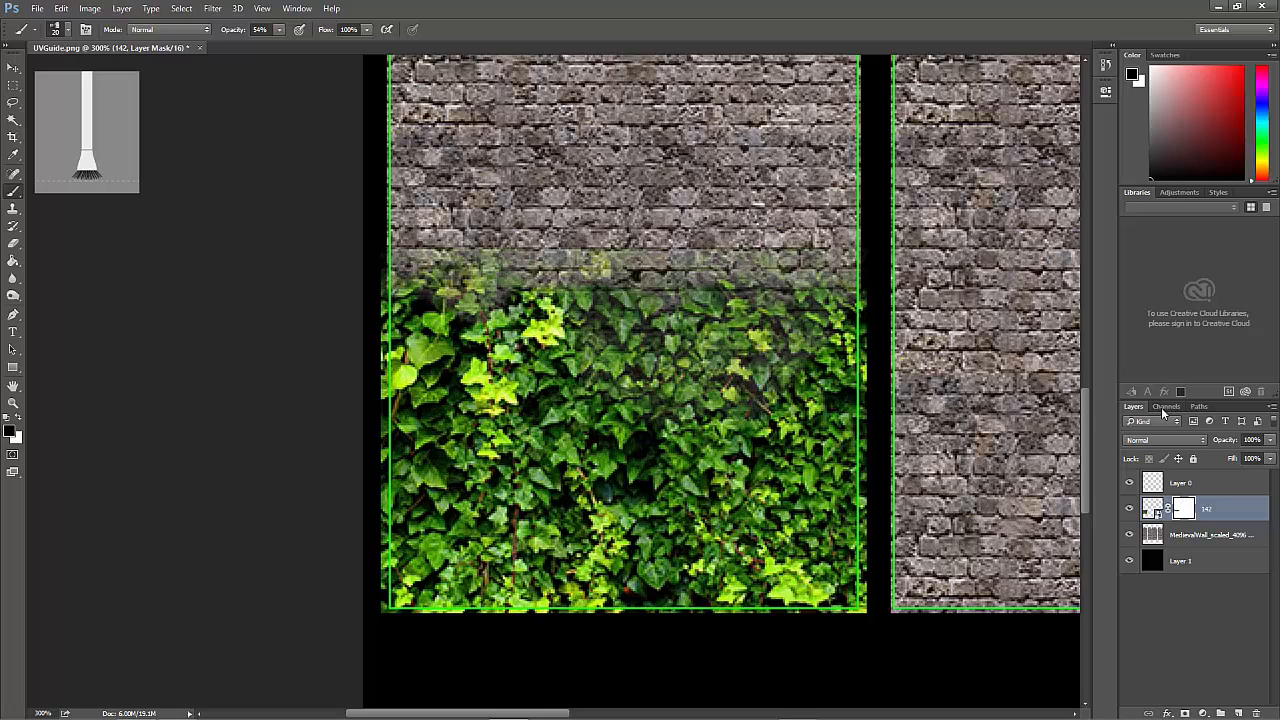
# Set the 142 ivy layer's blend mode to Overlay and check how it blends with the bricks
pyautogui.click(1153, 508)
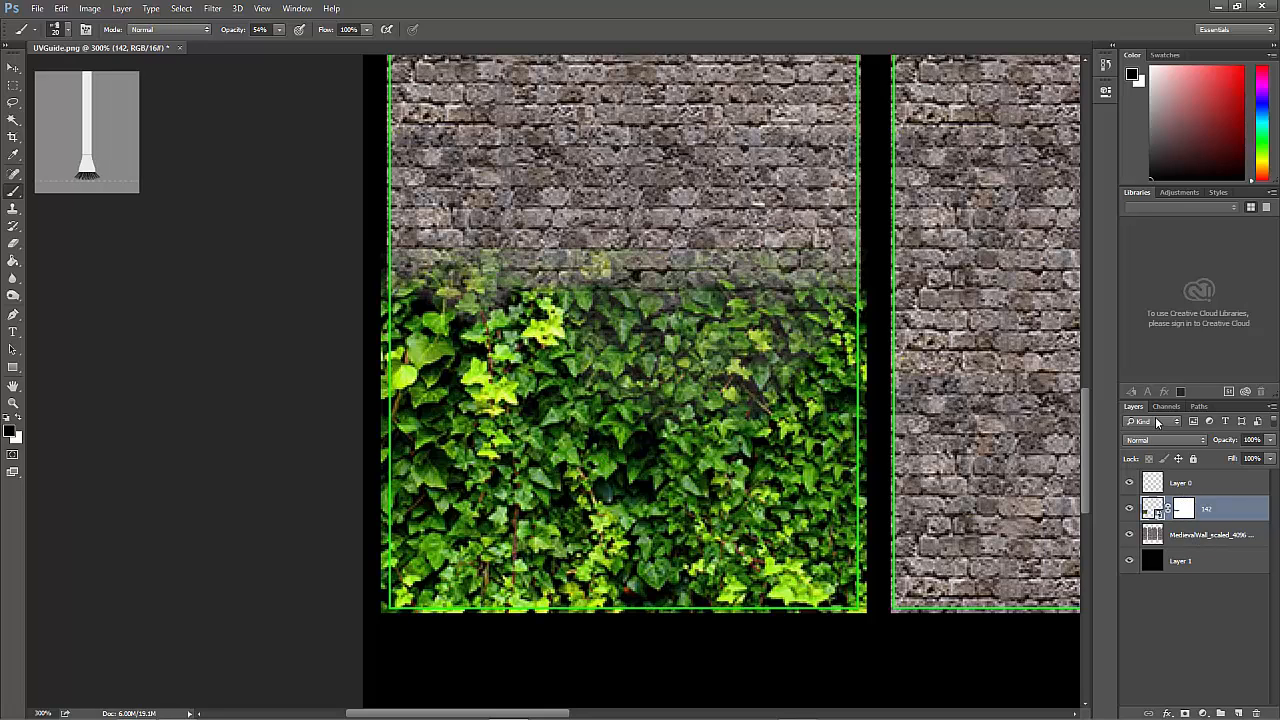
pyautogui.click(1159, 441)
pyautogui.click(1148, 571)
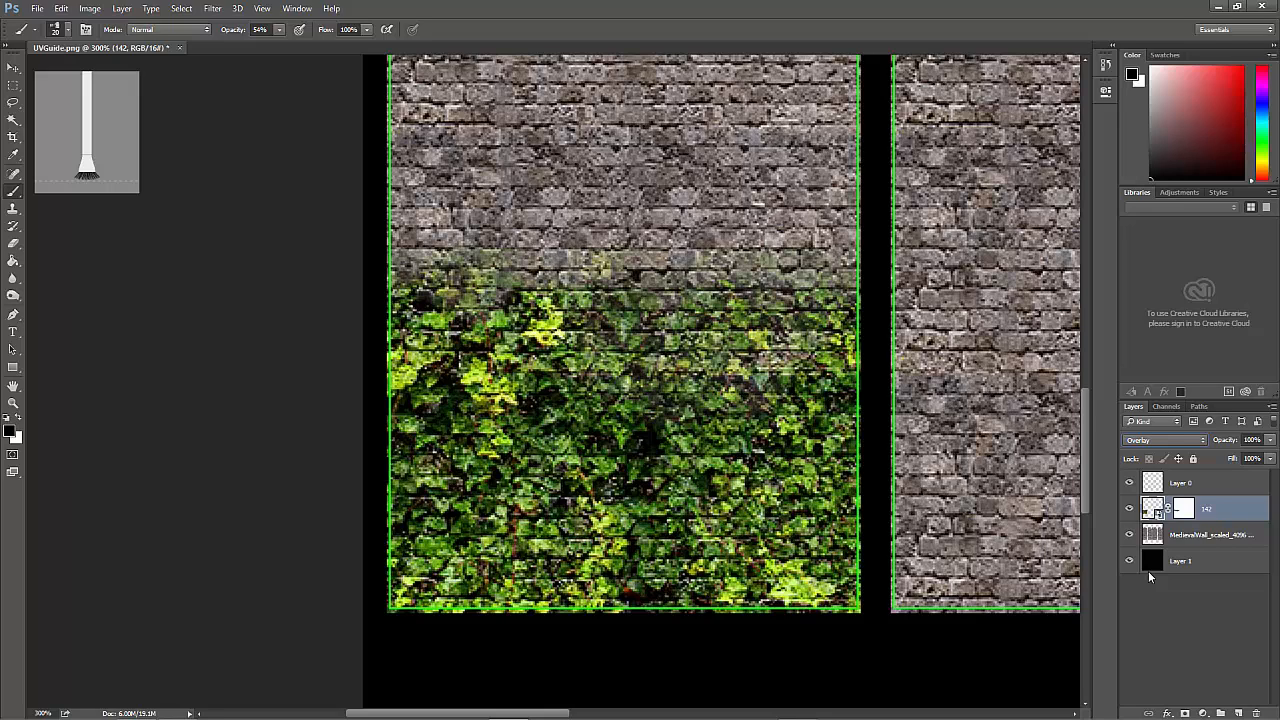
pyautogui.click(1145, 441)
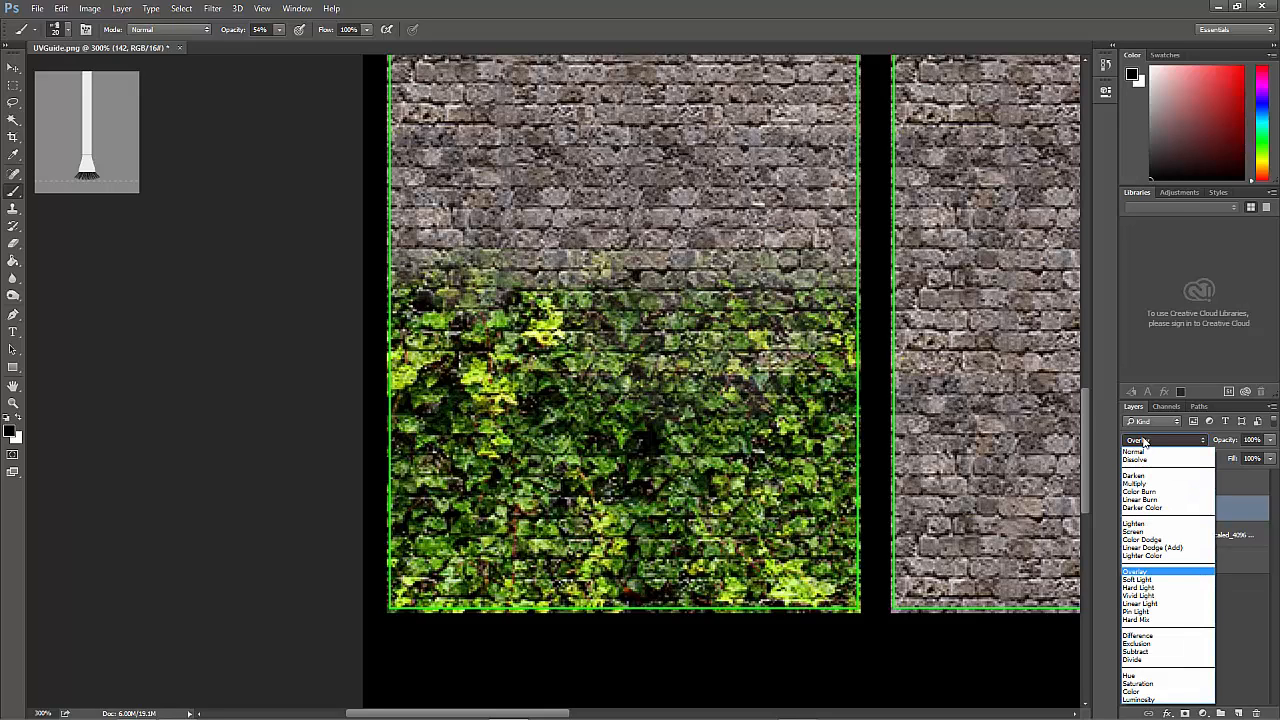
pyautogui.click(1145, 441)
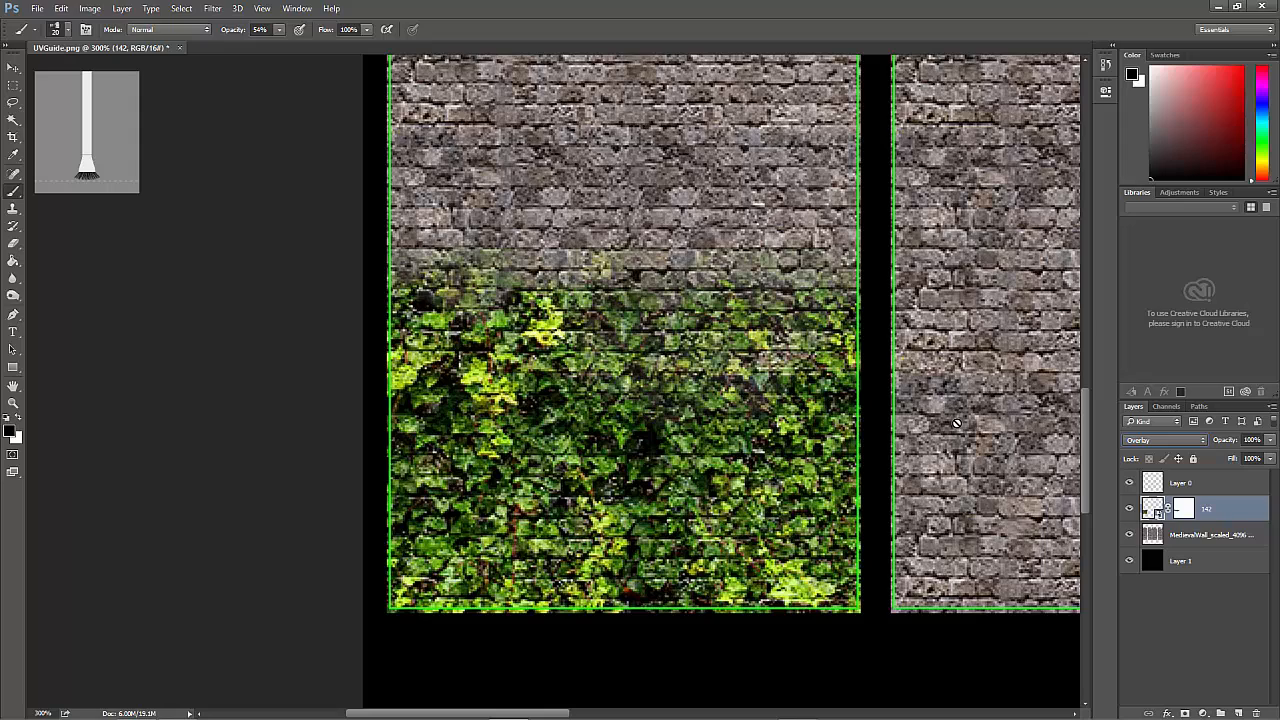
pyautogui.hotkey('ctrl', '-')
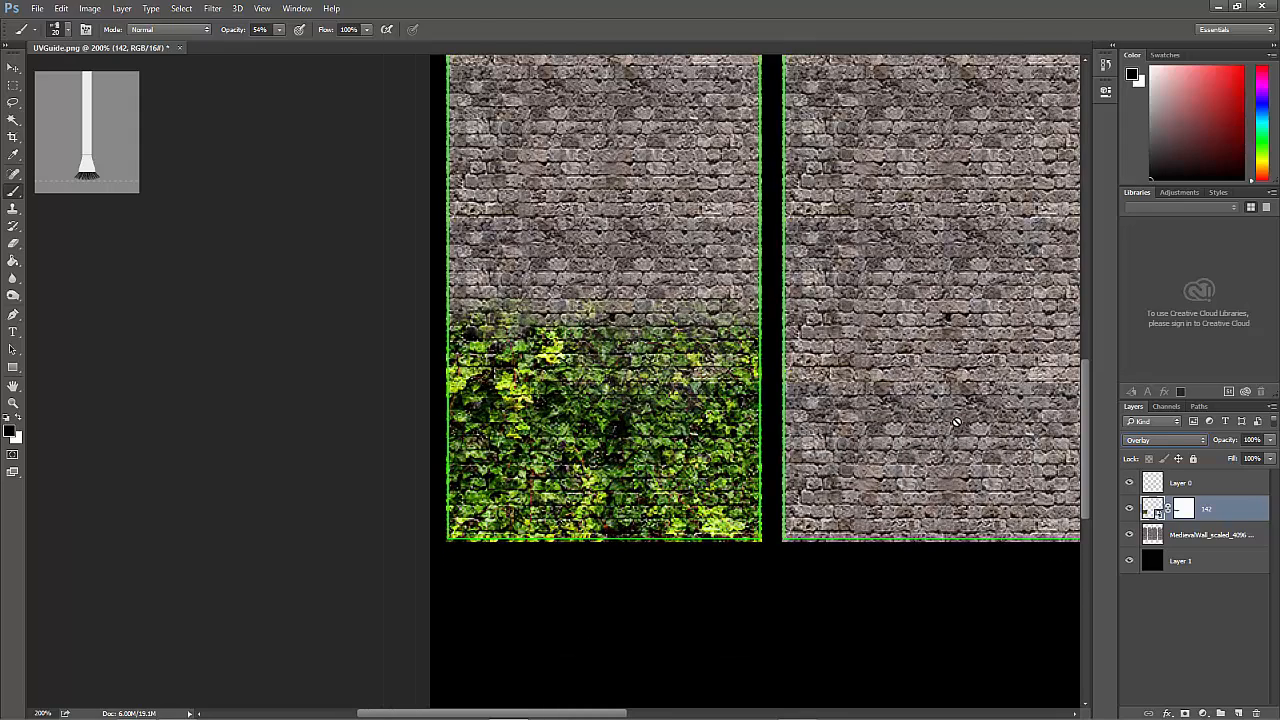
pyautogui.click(1131, 443)
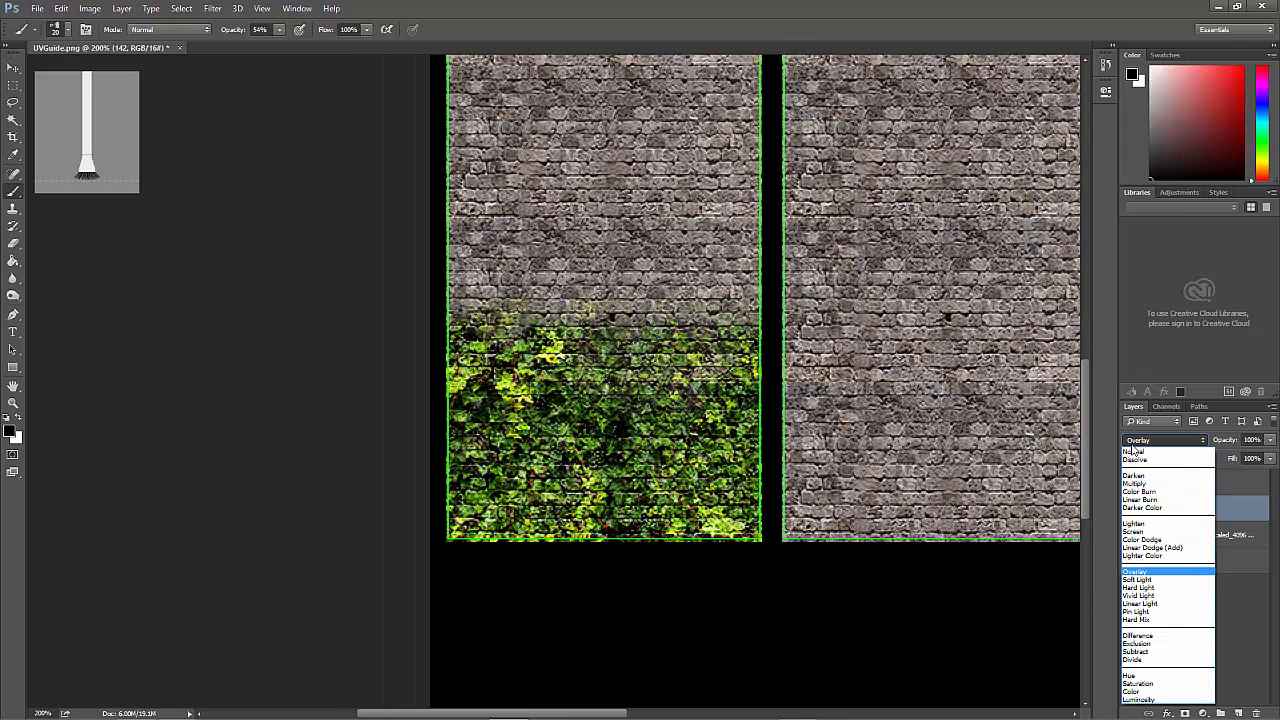
pyautogui.click(1131, 443)
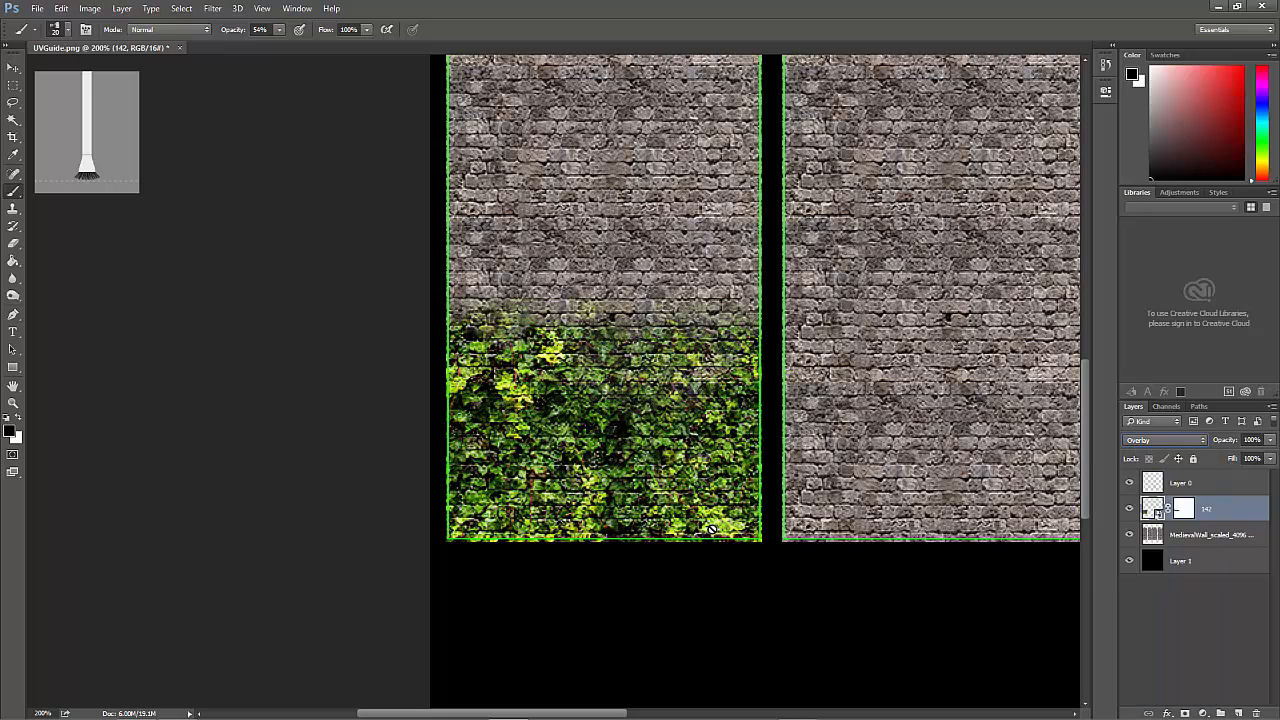
# Paint black on the 142 layer's mask over the ivy's centre, left side and right side so brick shows through in patches
pyautogui.hotkey('ctrl', '+')
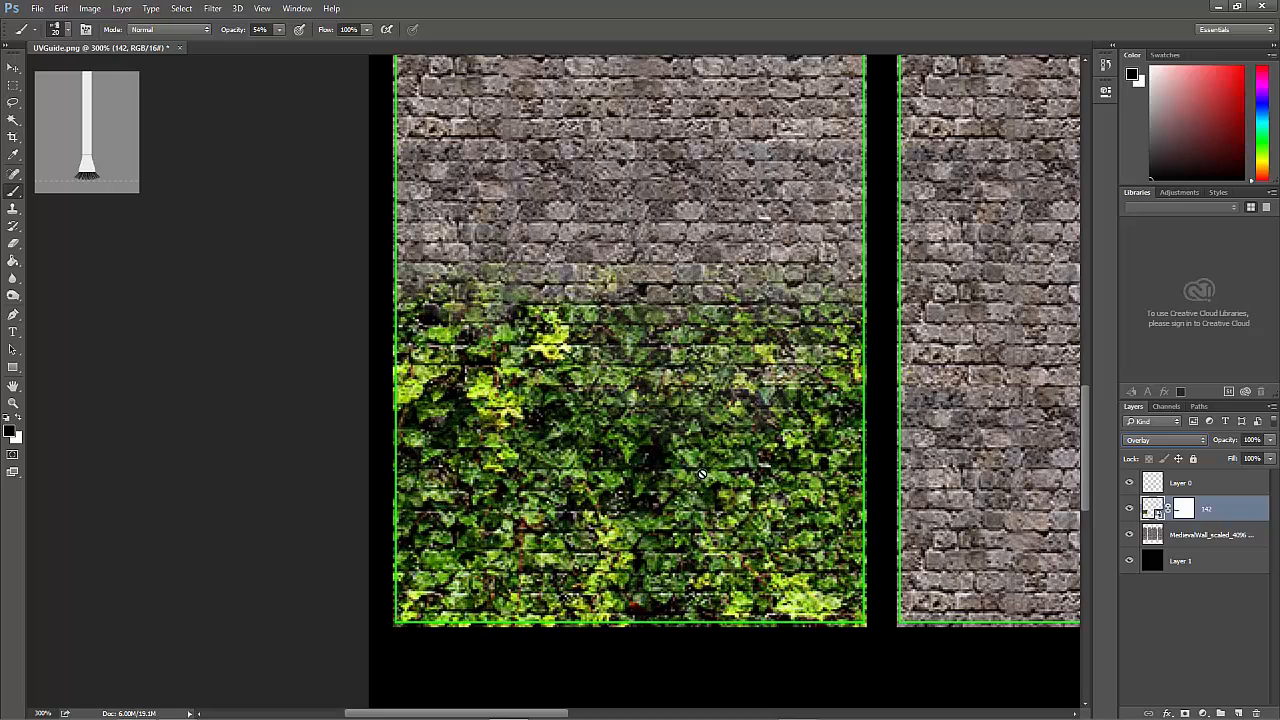
pyautogui.click(1182, 511)
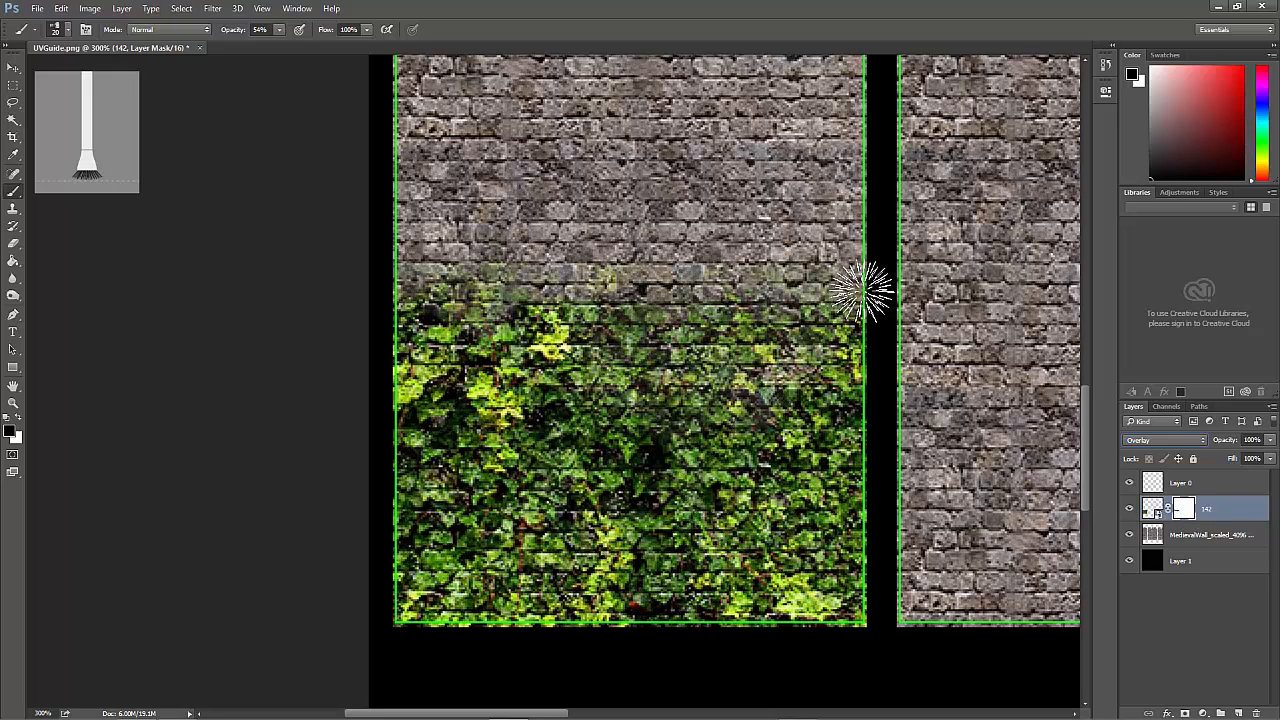
pyautogui.moveTo(618, 330)
pyautogui.mouseDown()
pyautogui.moveTo(606, 451)
pyautogui.moveTo(651, 525)
pyautogui.mouseUp()
pyautogui.moveTo(500, 412)
pyautogui.mouseDown()
pyautogui.moveTo(520, 245)
pyautogui.moveTo(386, 323)
pyautogui.moveTo(386, 477)
pyautogui.moveTo(425, 487)
pyautogui.moveTo(425, 450)
pyautogui.mouseUp()
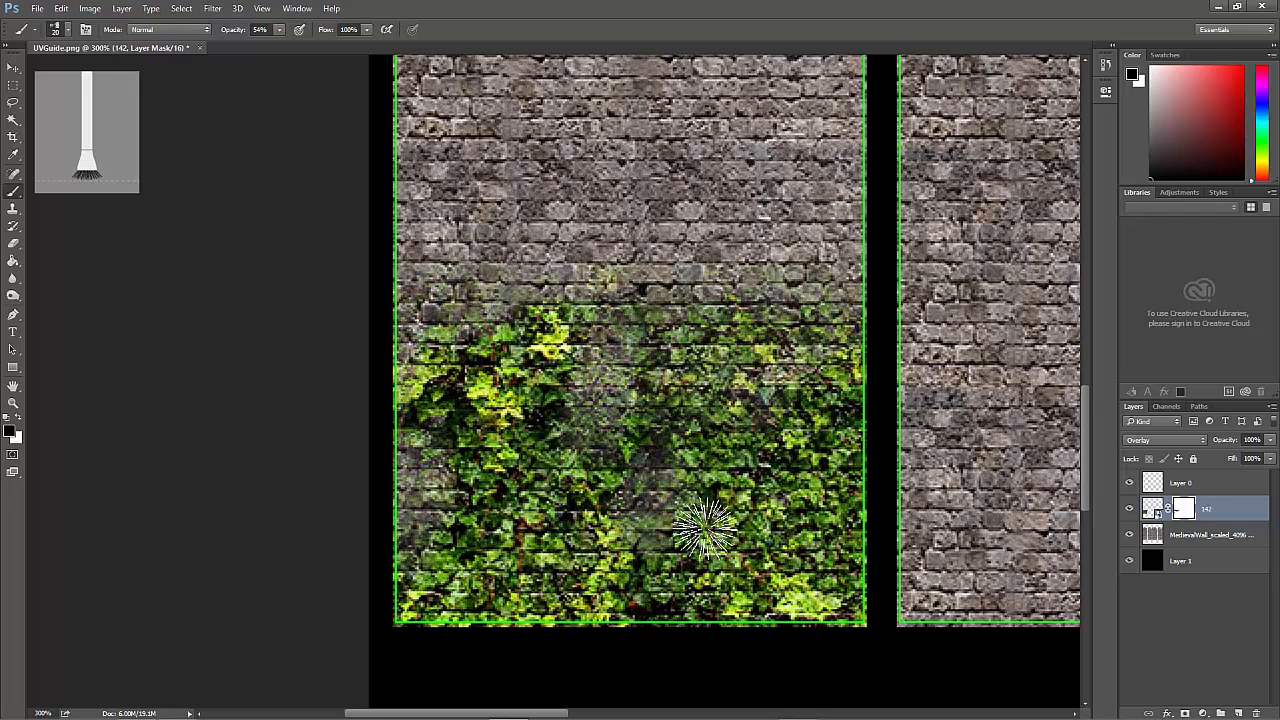
pyautogui.moveTo(771, 536); pyautogui.dragTo(771, 489)
pyautogui.moveTo(842, 515); pyautogui.dragTo(832, 552)
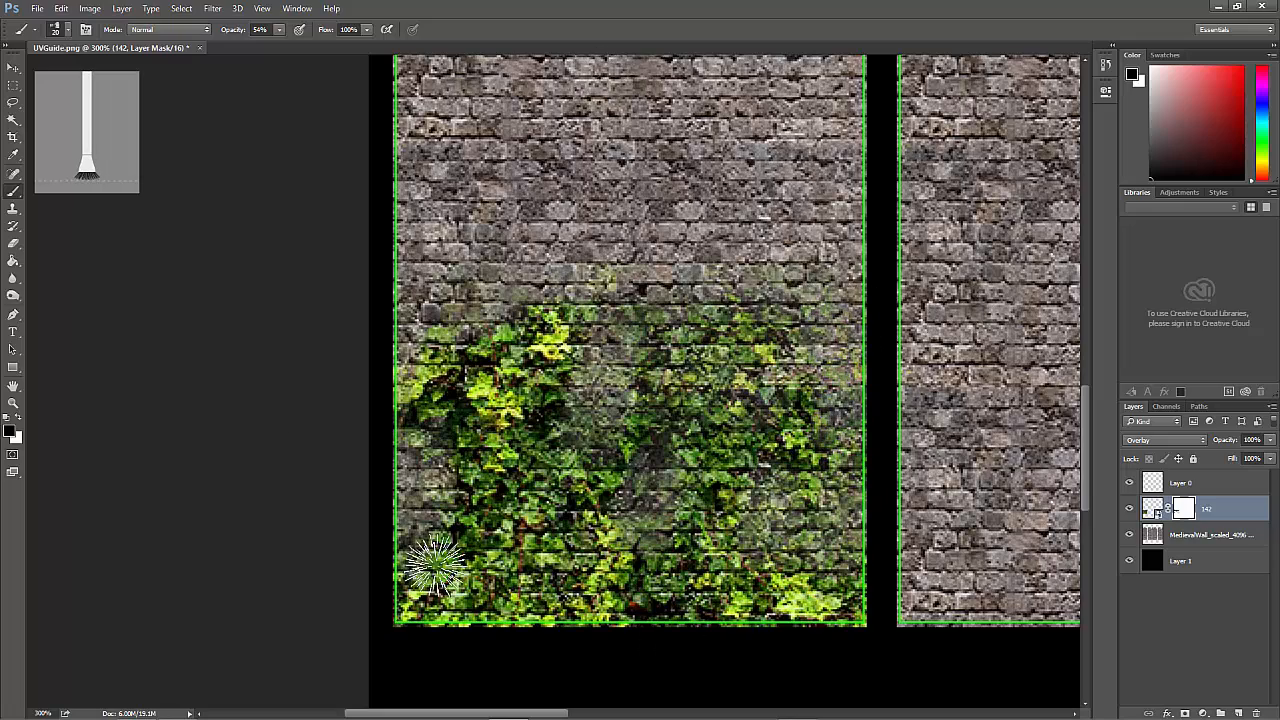
pyautogui.hotkey('ctrl', '-')
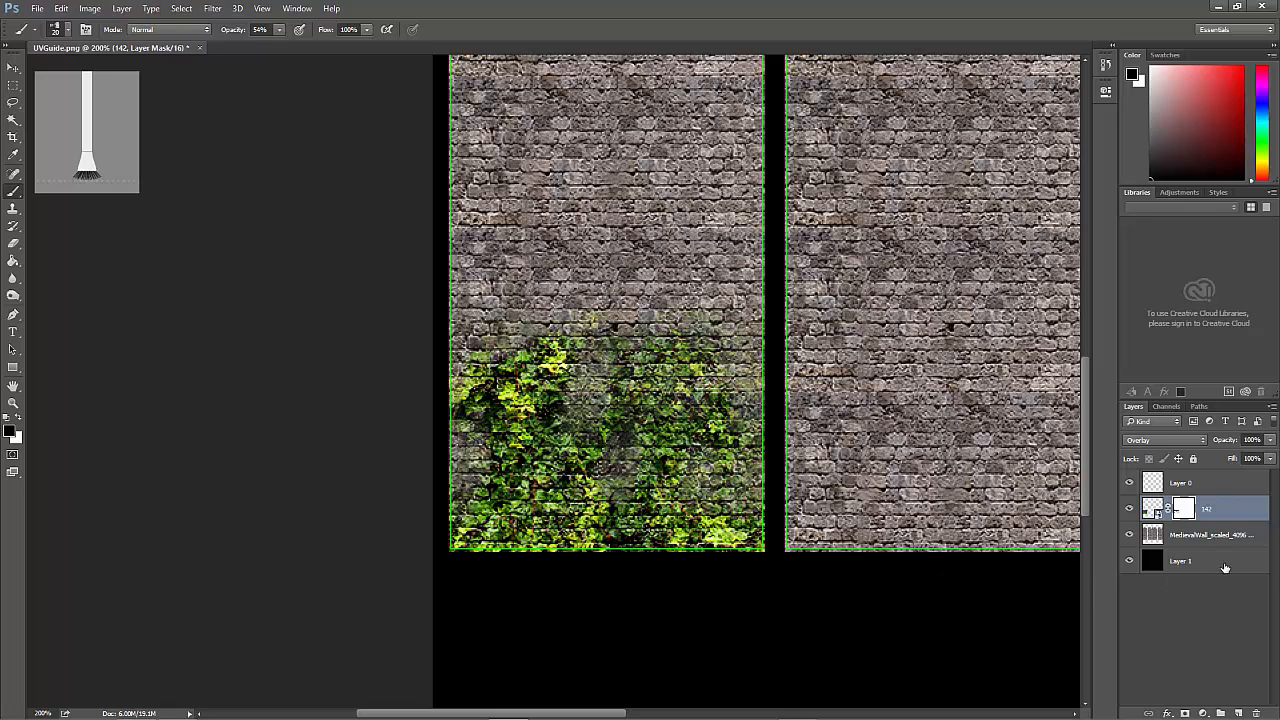
# Place the 142 ivy image from the Medieval textures folder, scale it to about 46.5%, and move it over the second brick column's base
pyautogui.moveTo(222, 716)
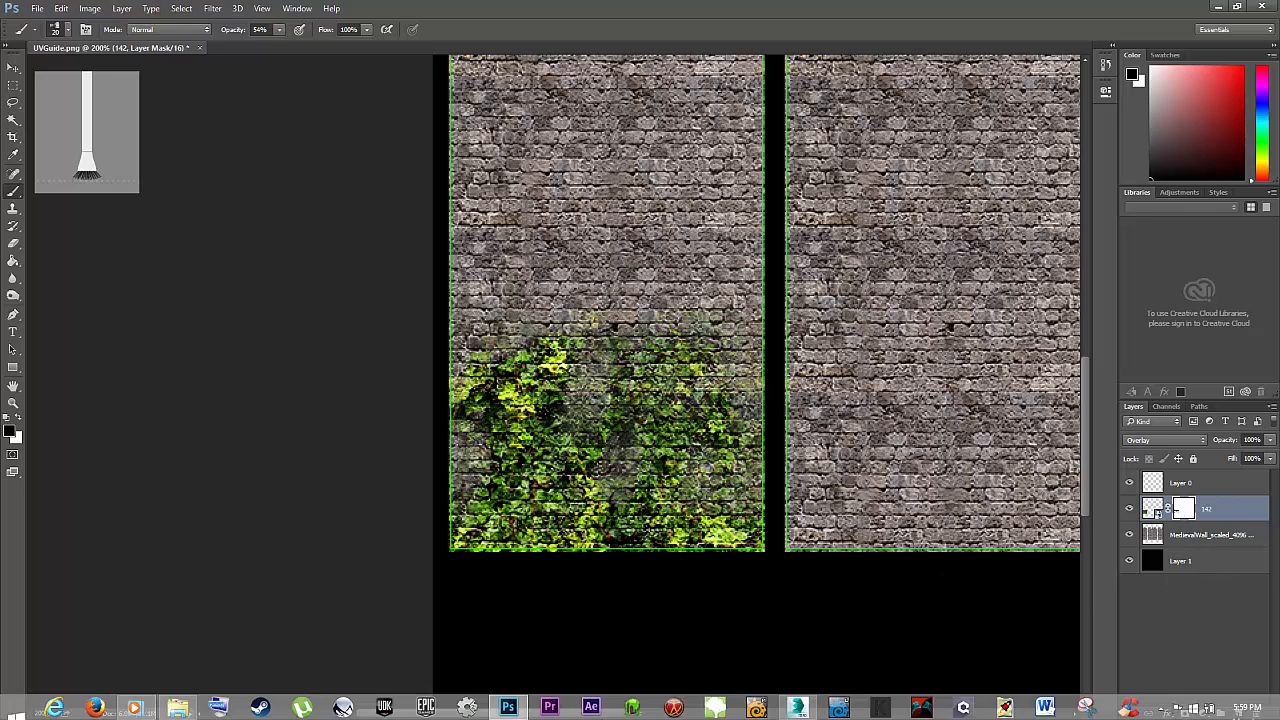
pyautogui.click(177, 680)
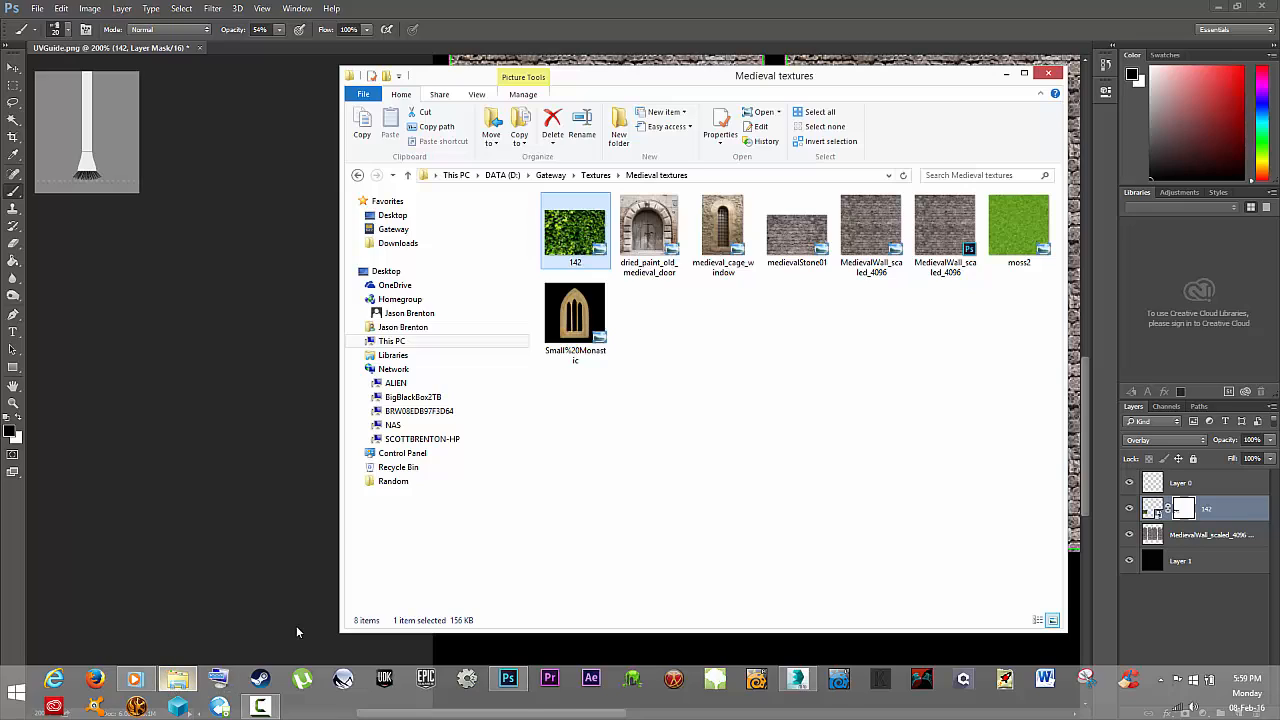
pyautogui.moveTo(199, 466); pyautogui.dragTo(200, 466)
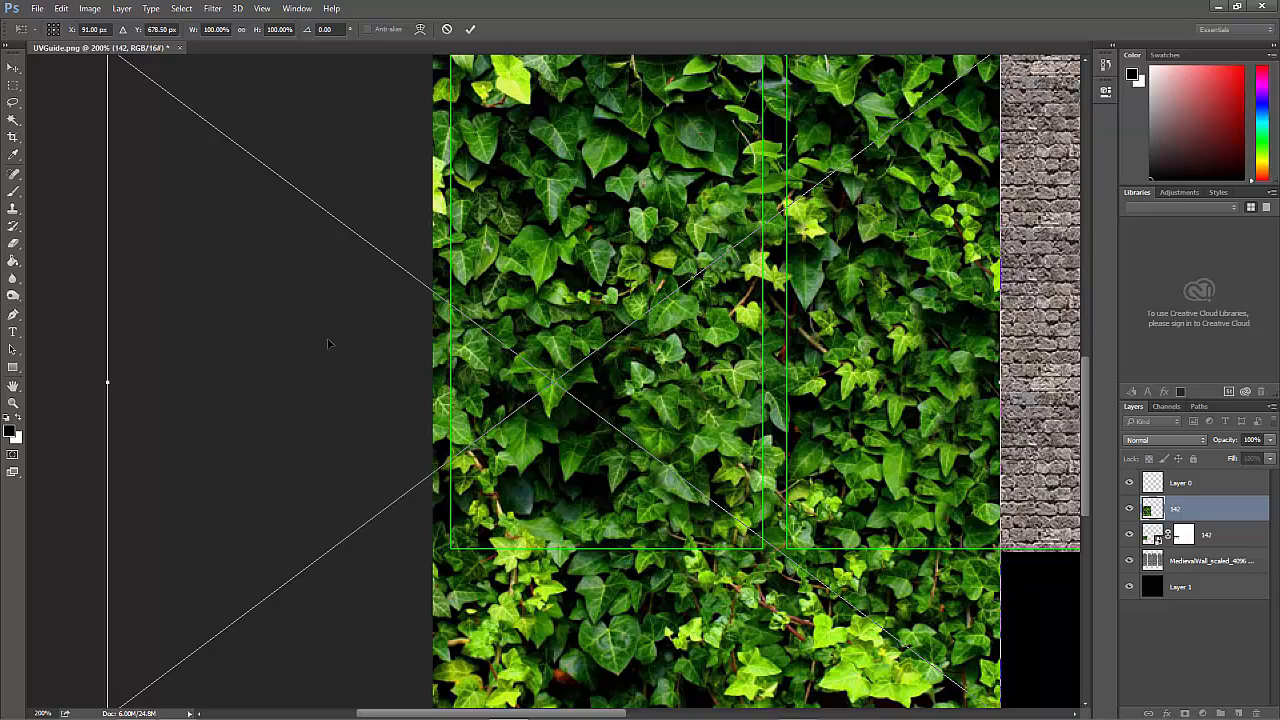
pyautogui.hotkey('ctrl', '-')
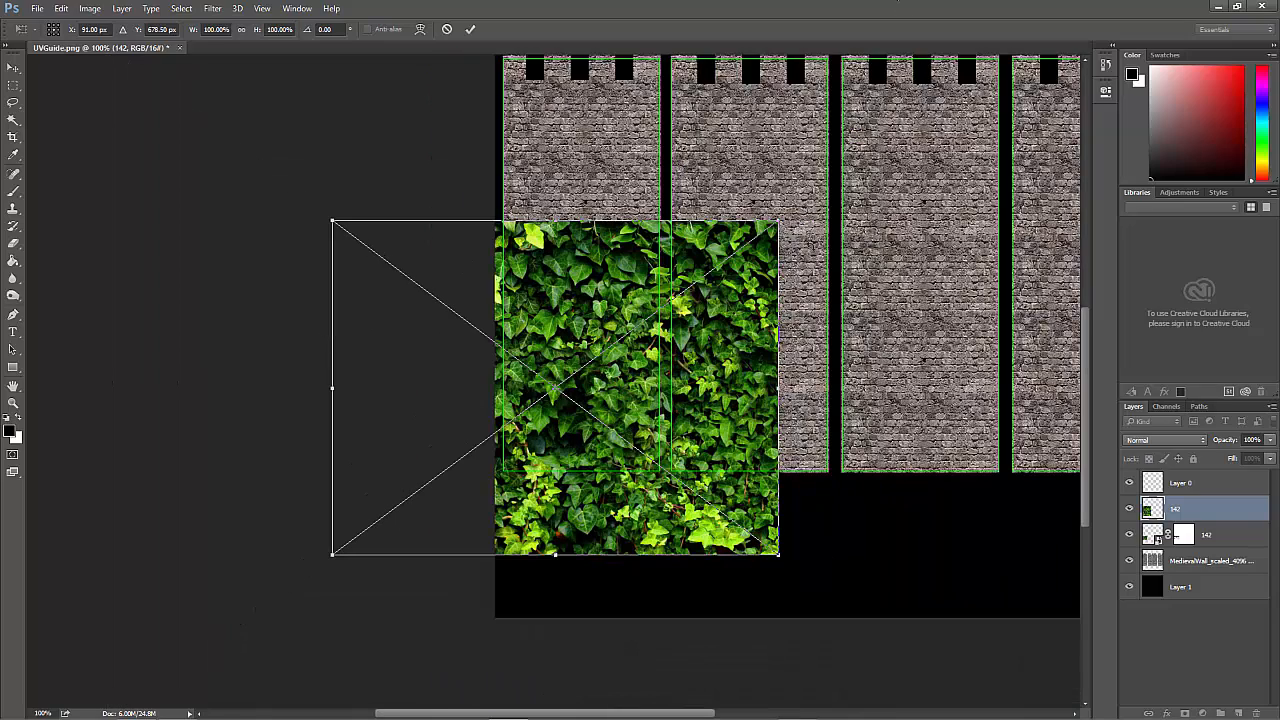
pyautogui.moveTo(778, 220); pyautogui.dragTo(508, 360)
pyautogui.moveTo(476, 499); pyautogui.dragTo(819, 393)
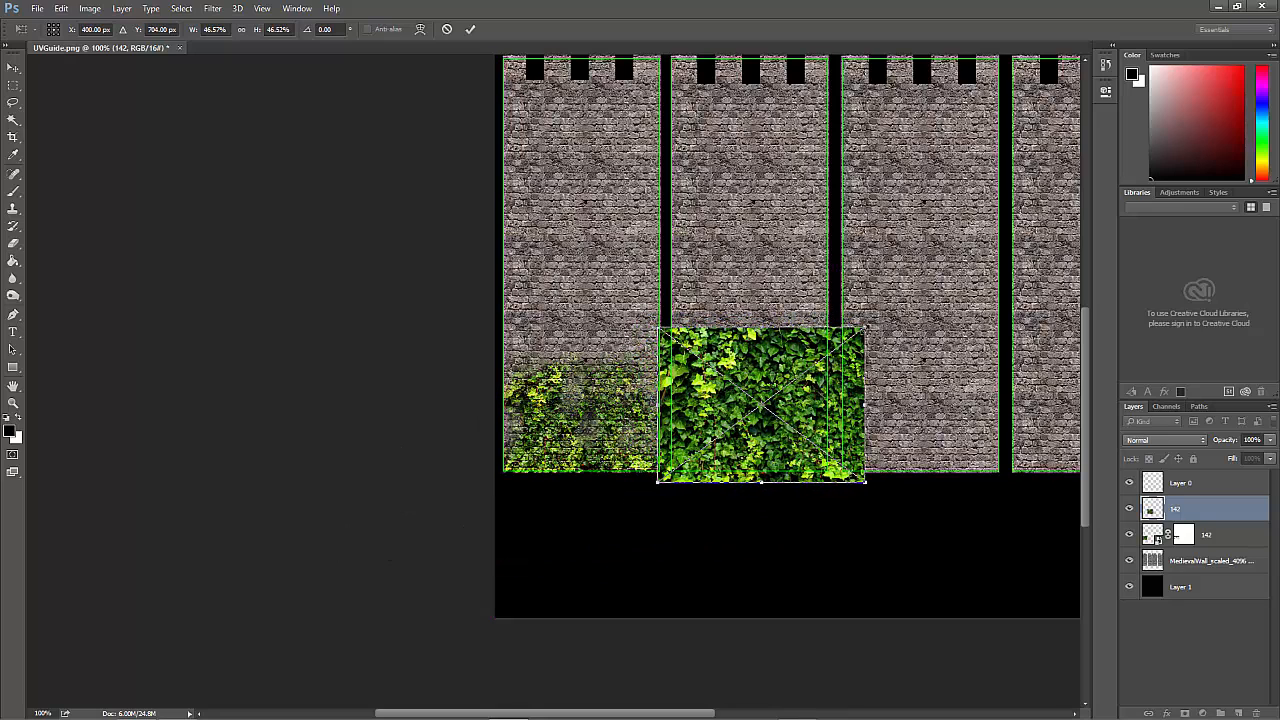
# Scale the placed ivy down to about 38%, centre it over the base of the second brick column, and commit the placement
pyautogui.moveTo(865, 328); pyautogui.dragTo(841, 346)
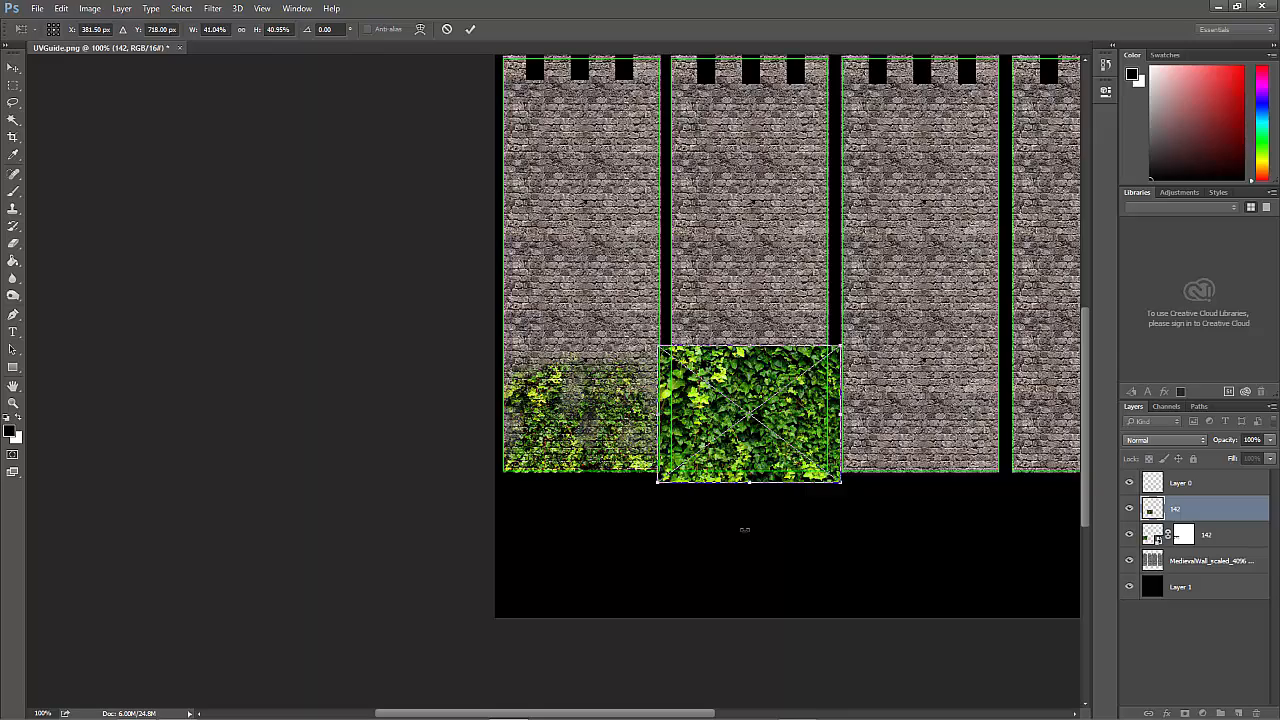
pyautogui.hotkey('ctrl', '+')
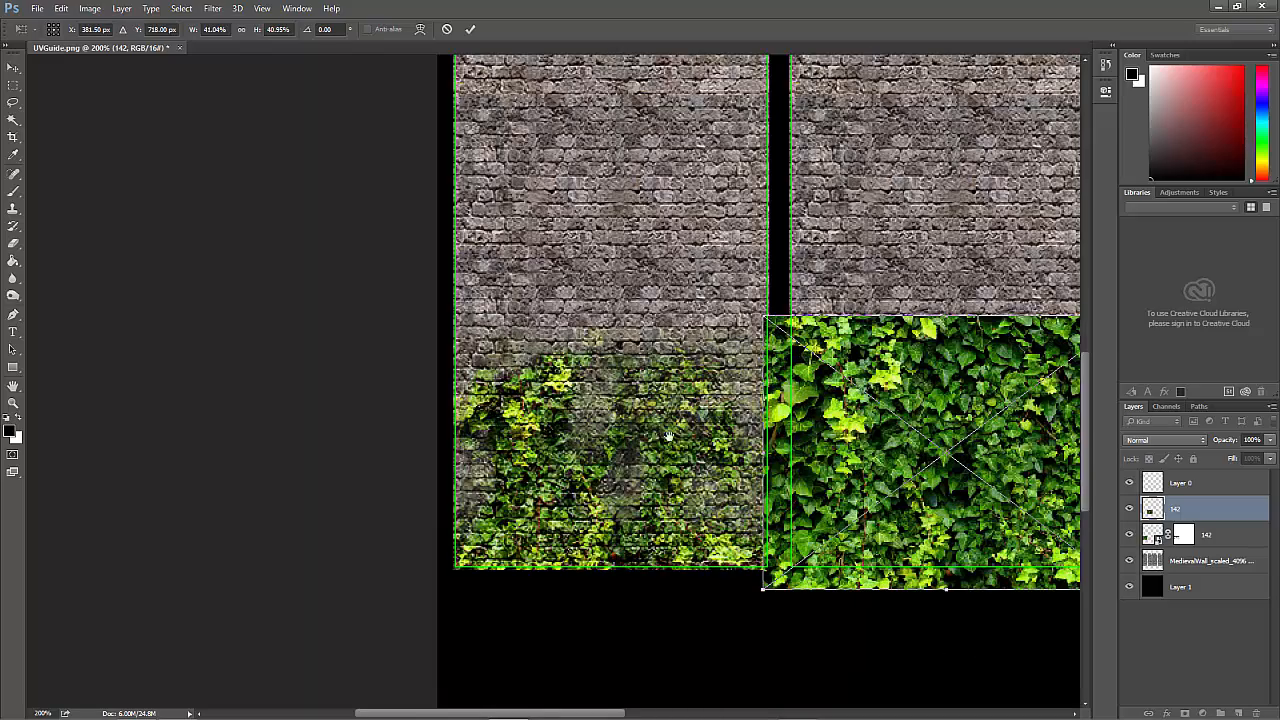
pyautogui.moveTo(667, 469); pyautogui.dragTo(335, 412)
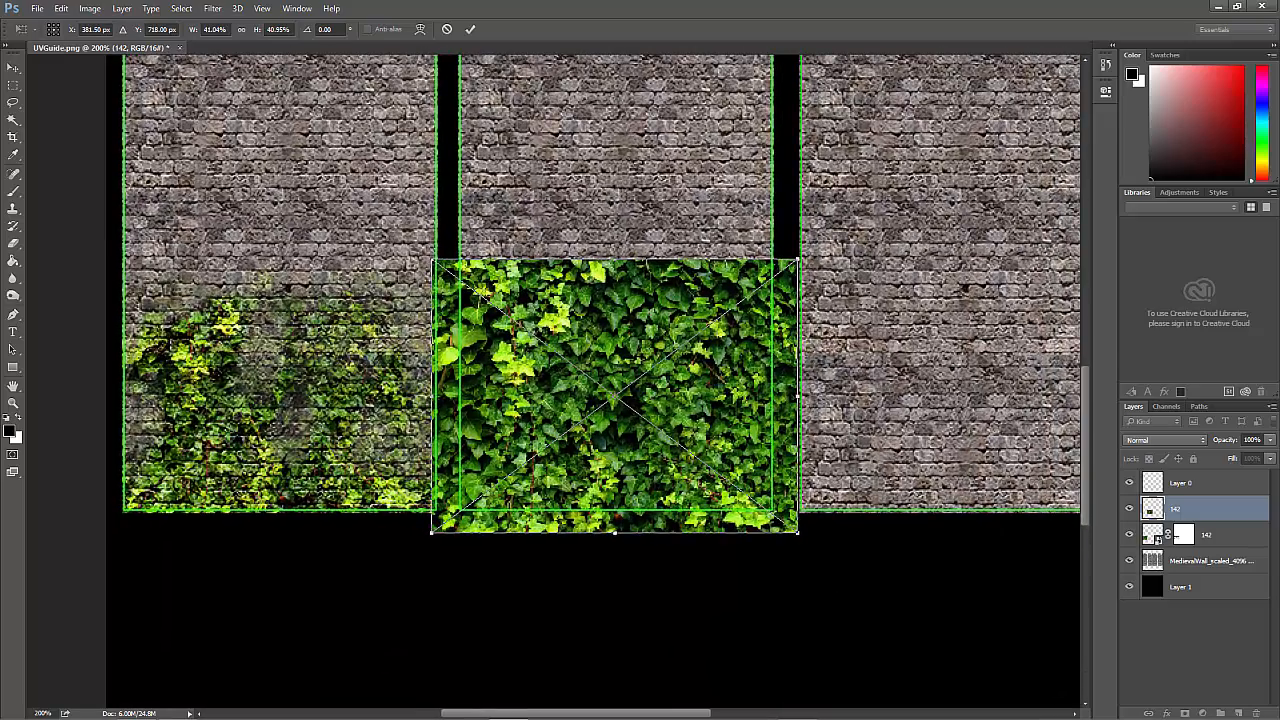
pyautogui.moveTo(432, 260); pyautogui.dragTo(459, 281)
pyautogui.moveTo(747, 478); pyautogui.dragTo(721, 466)
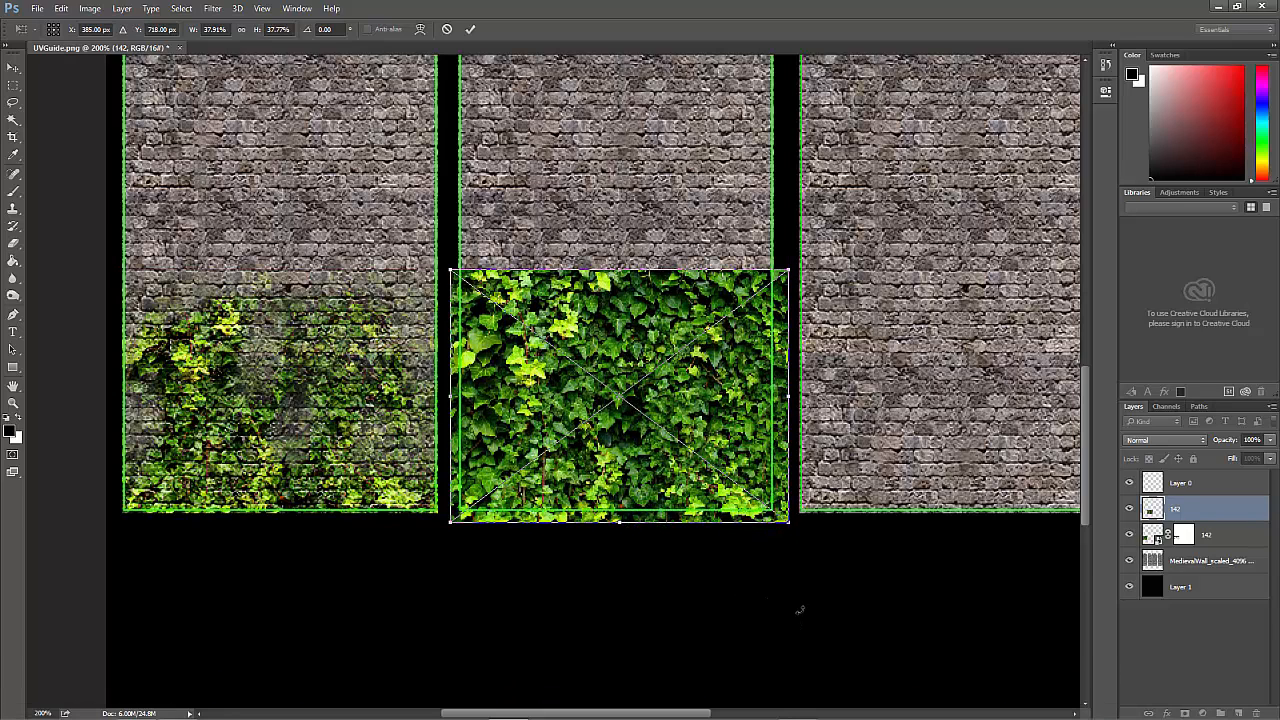
pyautogui.press('Return')
# Add a layer mask to the second column's ivy and paint black over its upper-right area and top edge with the brush
pyautogui.press('b')
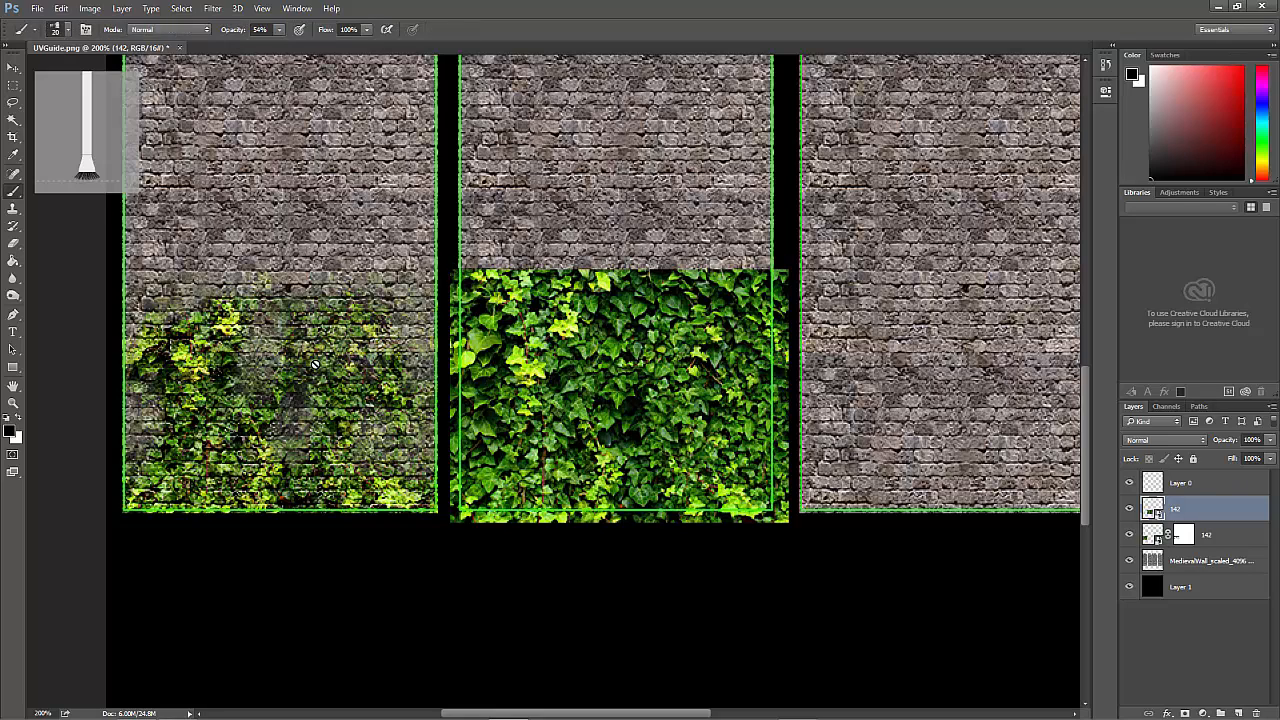
pyautogui.click(1183, 713)
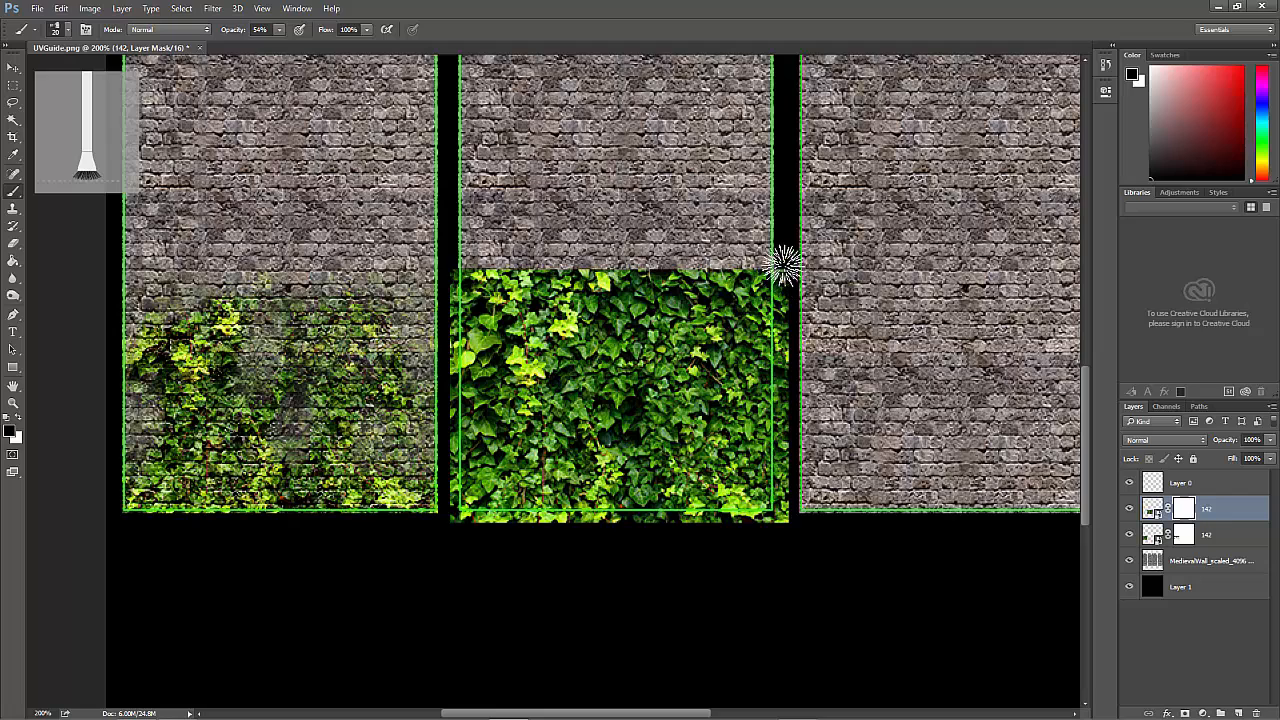
pyautogui.moveTo(780, 263)
pyautogui.mouseDown()
pyautogui.moveTo(706, 286)
pyautogui.moveTo(675, 273)
pyautogui.moveTo(488, 306)
pyautogui.moveTo(502, 267)
pyautogui.moveTo(462, 252)
pyautogui.moveTo(450, 292)
pyautogui.moveTo(573, 284)
pyautogui.moveTo(658, 255)
pyautogui.moveTo(685, 318)
pyautogui.moveTo(618, 259)
pyautogui.moveTo(630, 236)
pyautogui.moveTo(632, 341)
pyautogui.moveTo(622, 320)
pyautogui.moveTo(674, 372)
pyautogui.moveTo(686, 430)
pyautogui.moveTo(671, 388)
pyautogui.moveTo(739, 468)
pyautogui.moveTo(769, 383)
pyautogui.moveTo(760, 286)
pyautogui.moveTo(778, 351)
pyautogui.moveTo(813, 366)
pyautogui.moveTo(806, 470)
pyautogui.moveTo(786, 482)
pyautogui.moveTo(401, 475)
pyautogui.moveTo(585, 336)
pyautogui.moveTo(632, 283)
pyautogui.moveTo(768, 362)
pyautogui.moveTo(760, 380)
pyautogui.moveTo(720, 321)
pyautogui.moveTo(710, 375)
pyautogui.moveTo(762, 444)
pyautogui.mouseUp()
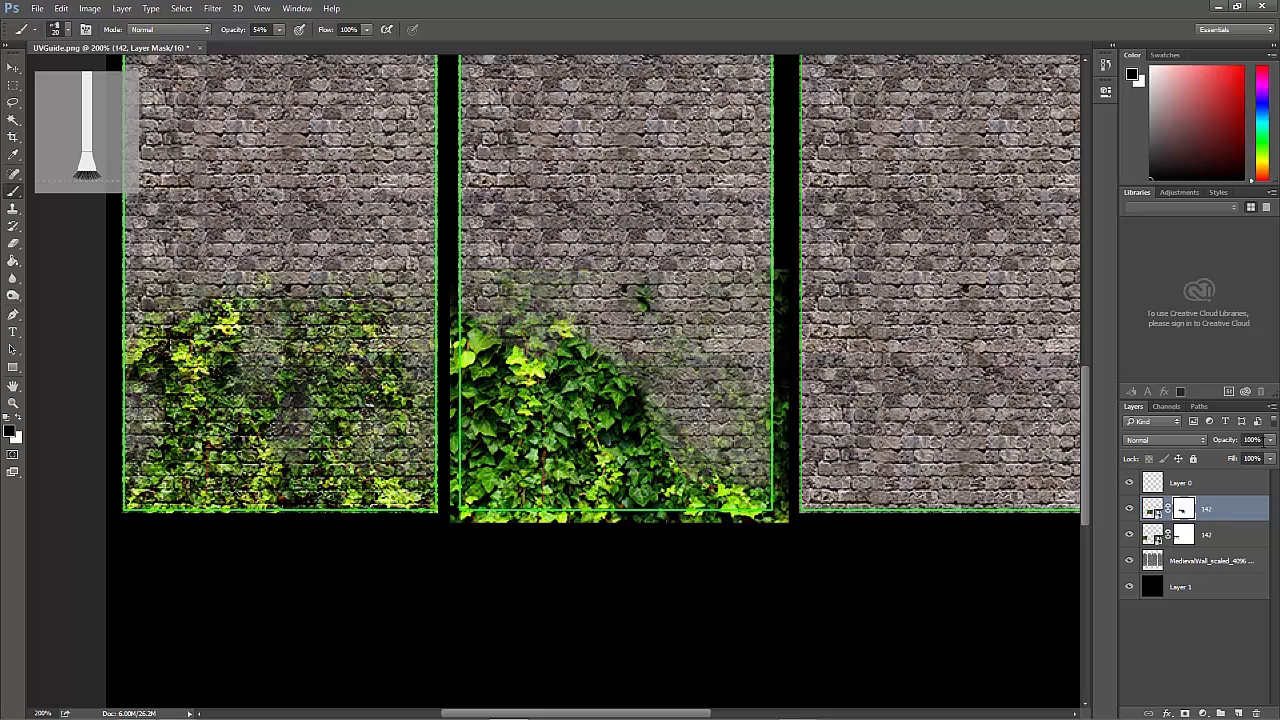
# Duplicate the first column's Overlay ivy layer
pyautogui.click(1270, 440)
pyautogui.moveTo(1268, 456)
pyautogui.mouseDown()
pyautogui.moveTo(1242, 456)
pyautogui.moveTo(1271, 457)
pyautogui.mouseUp()
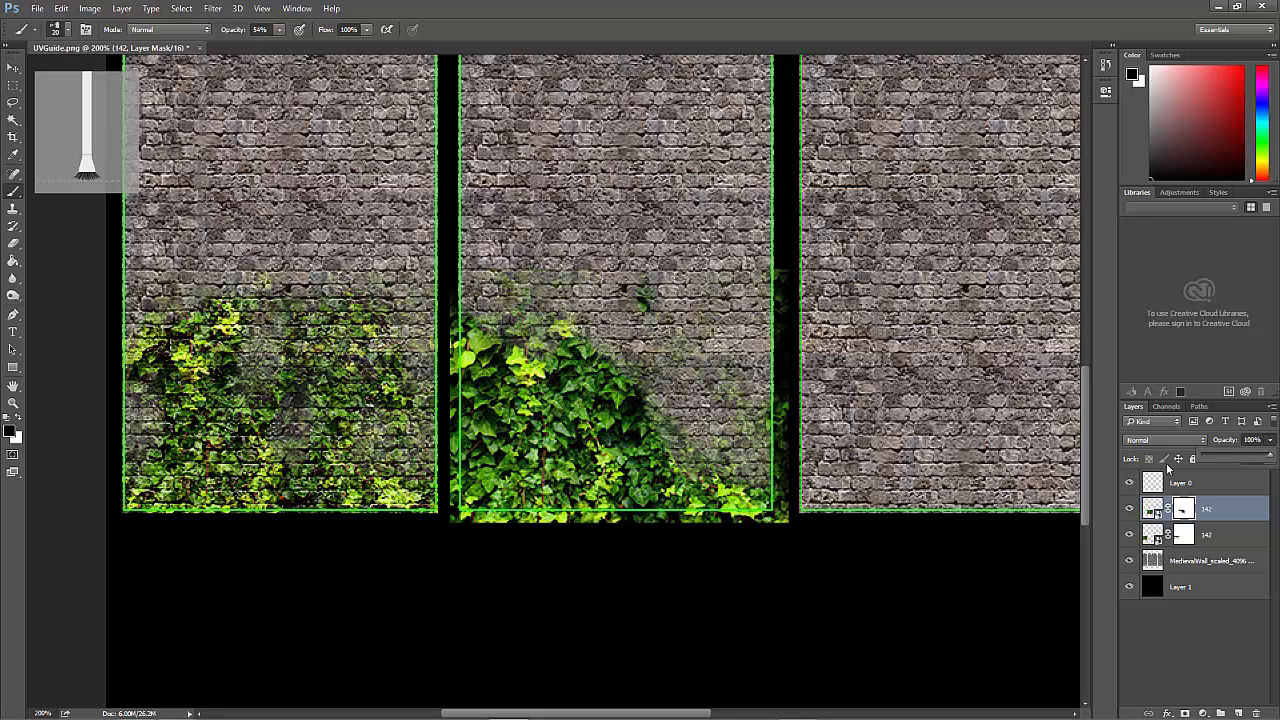
pyautogui.click(1220, 543)
pyautogui.click(1218, 540)
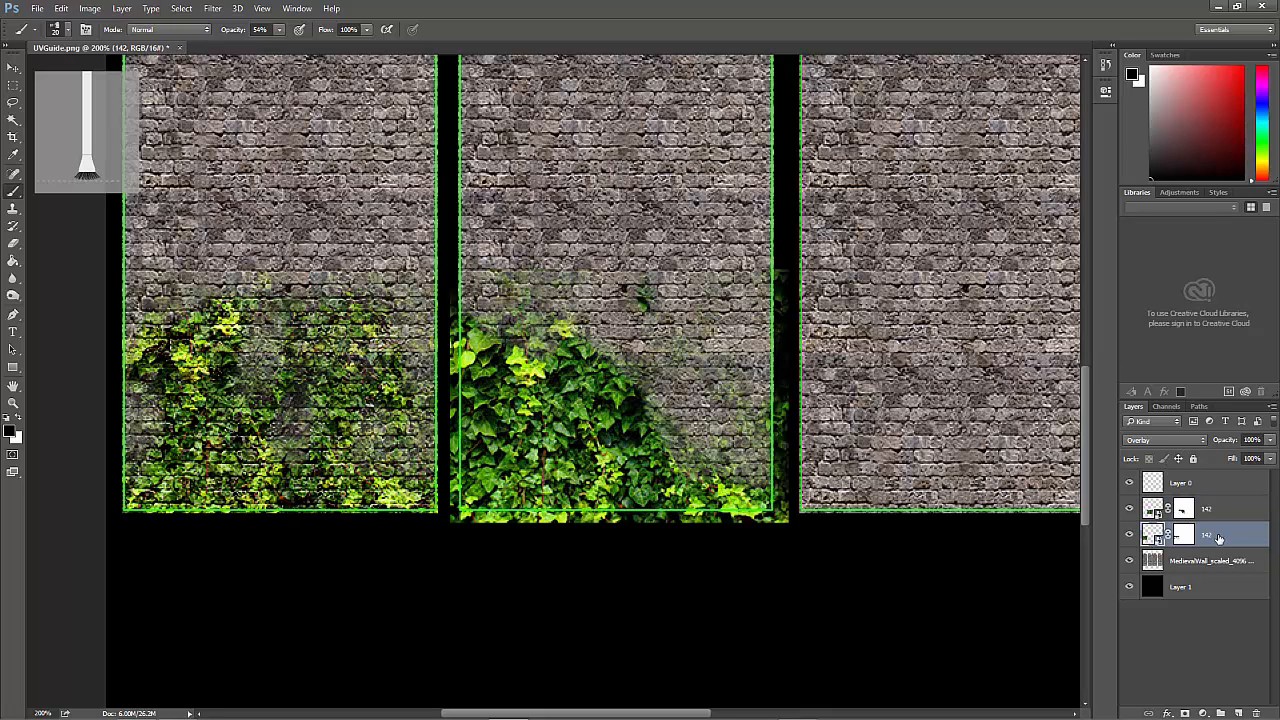
pyautogui.moveTo(1213, 538); pyautogui.dragTo(1238, 713)
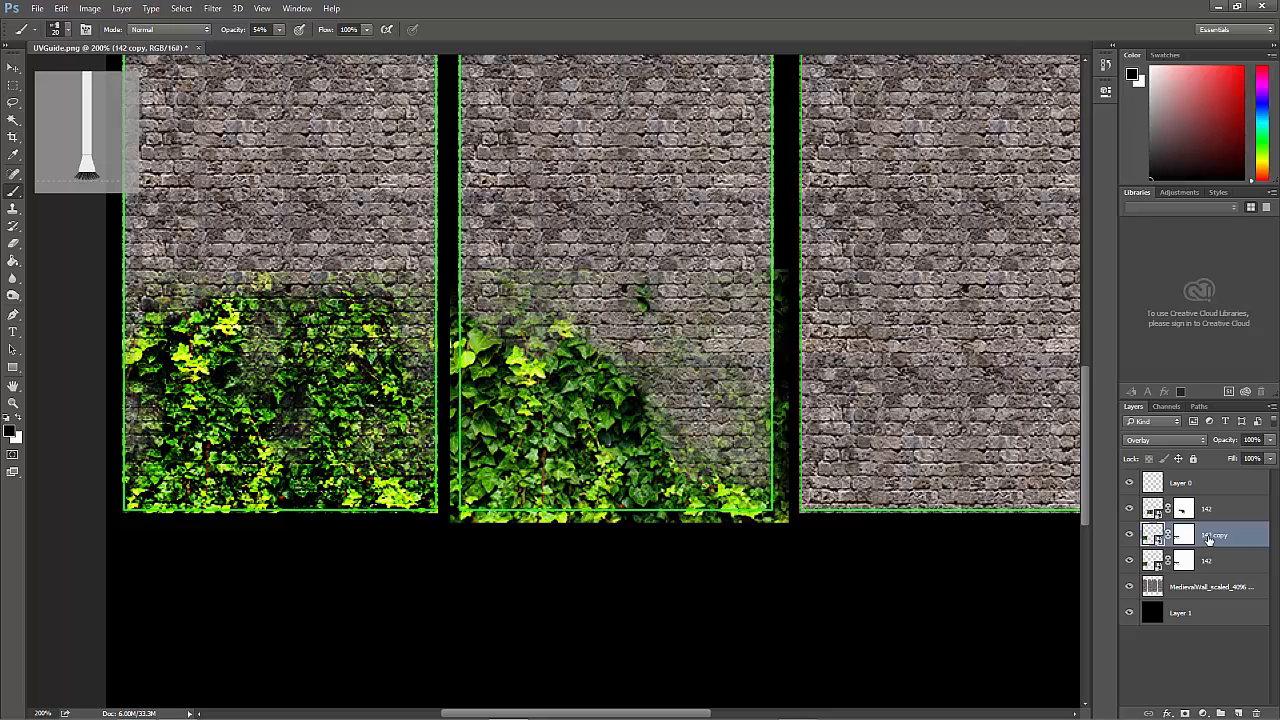
# Set the 142 copy layer's blend mode to Normal and its opacity to 67%
pyautogui.click(1160, 440)
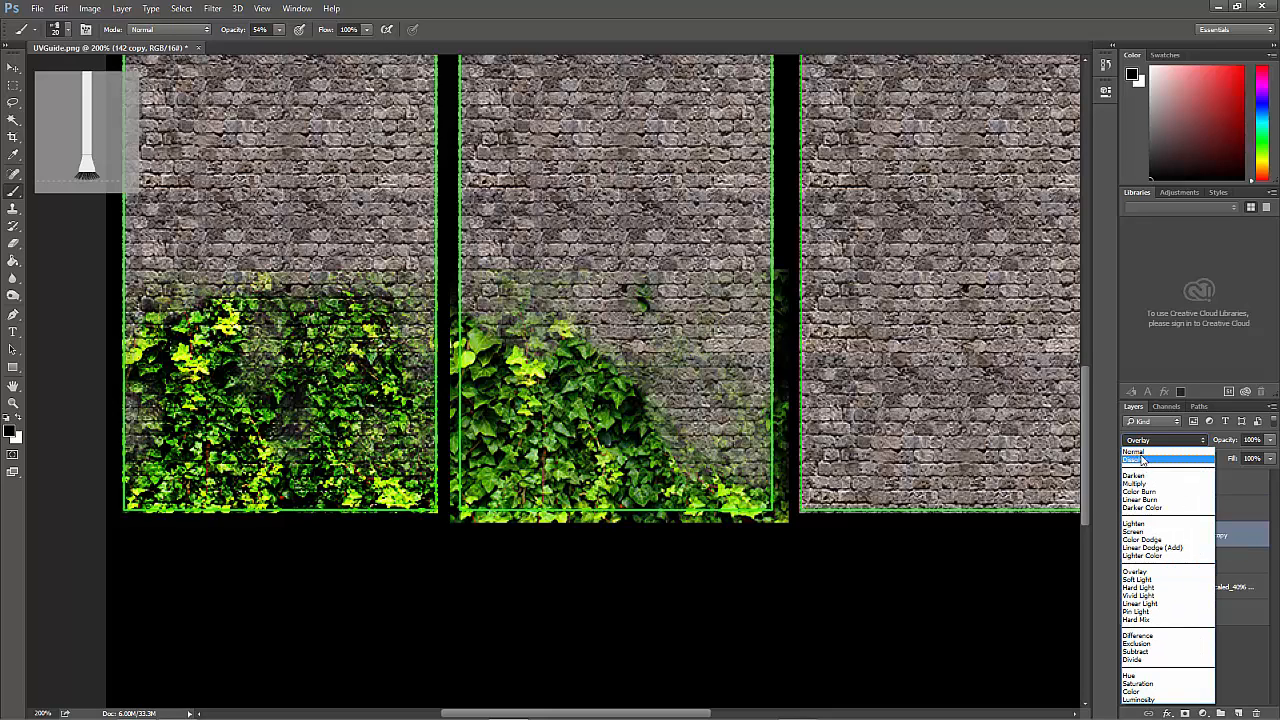
pyautogui.click(1139, 452)
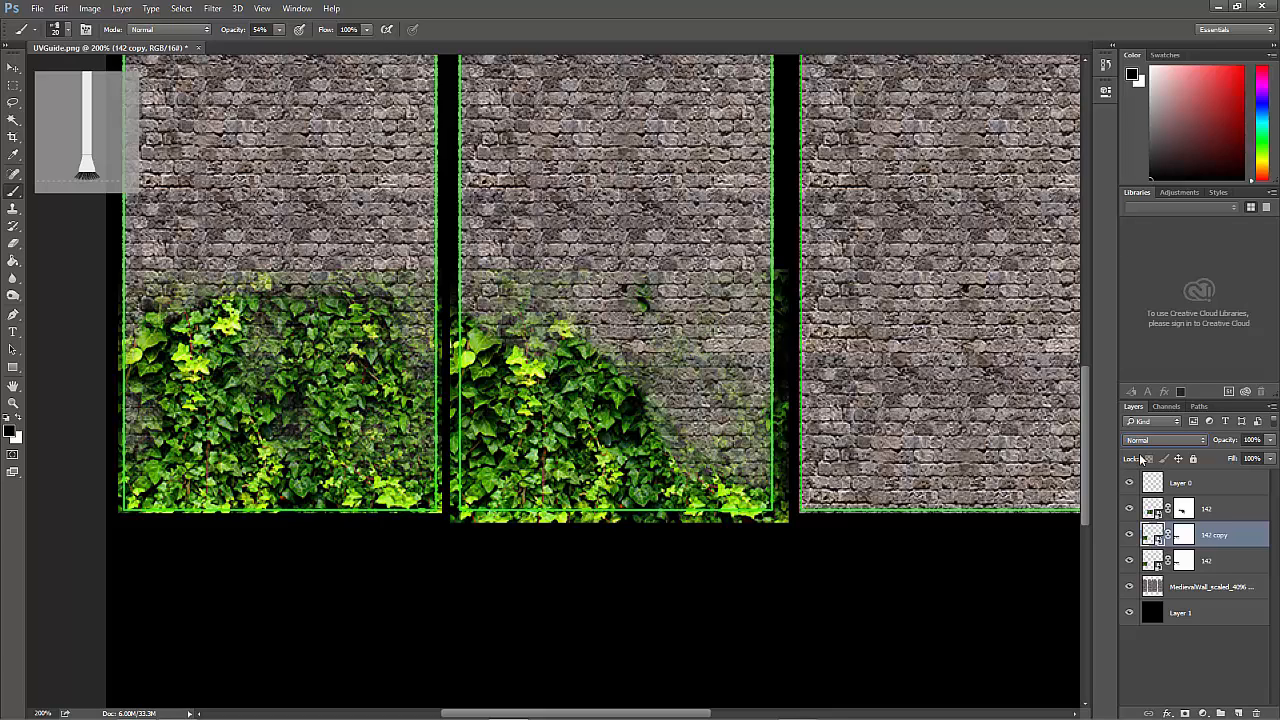
pyautogui.click(1270, 444)
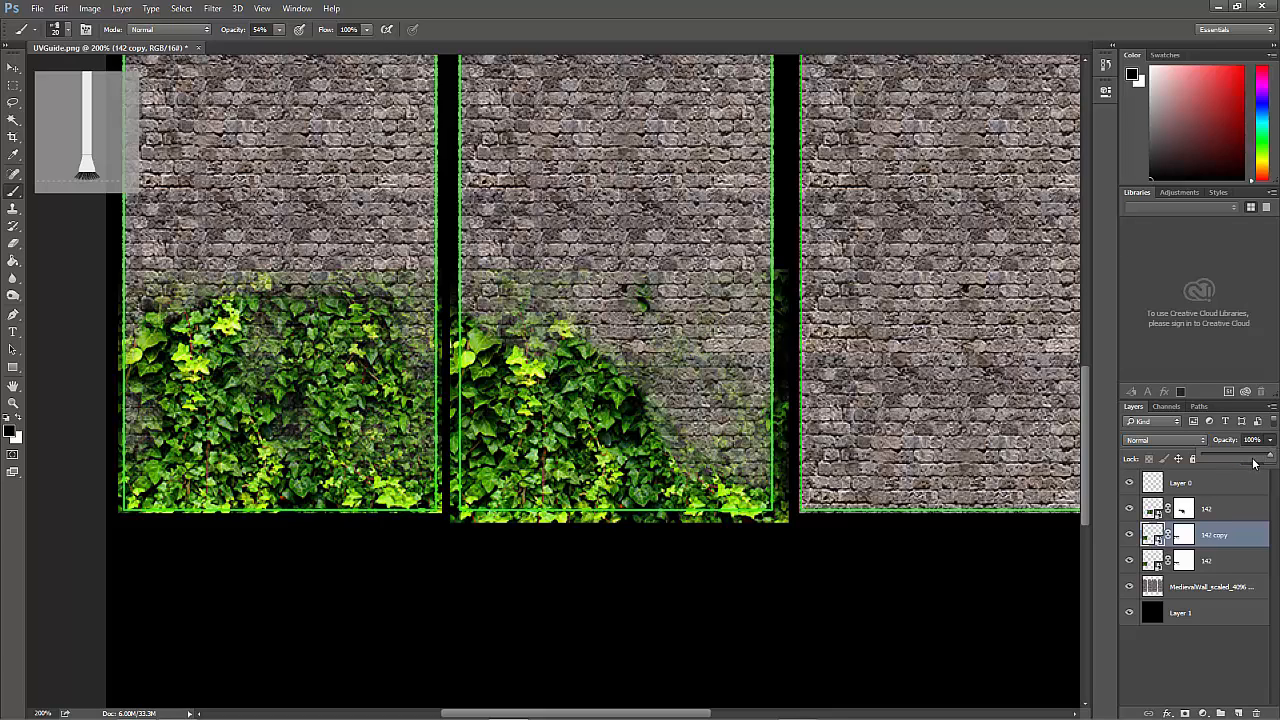
pyautogui.moveTo(1272, 458); pyautogui.dragTo(1235, 461)
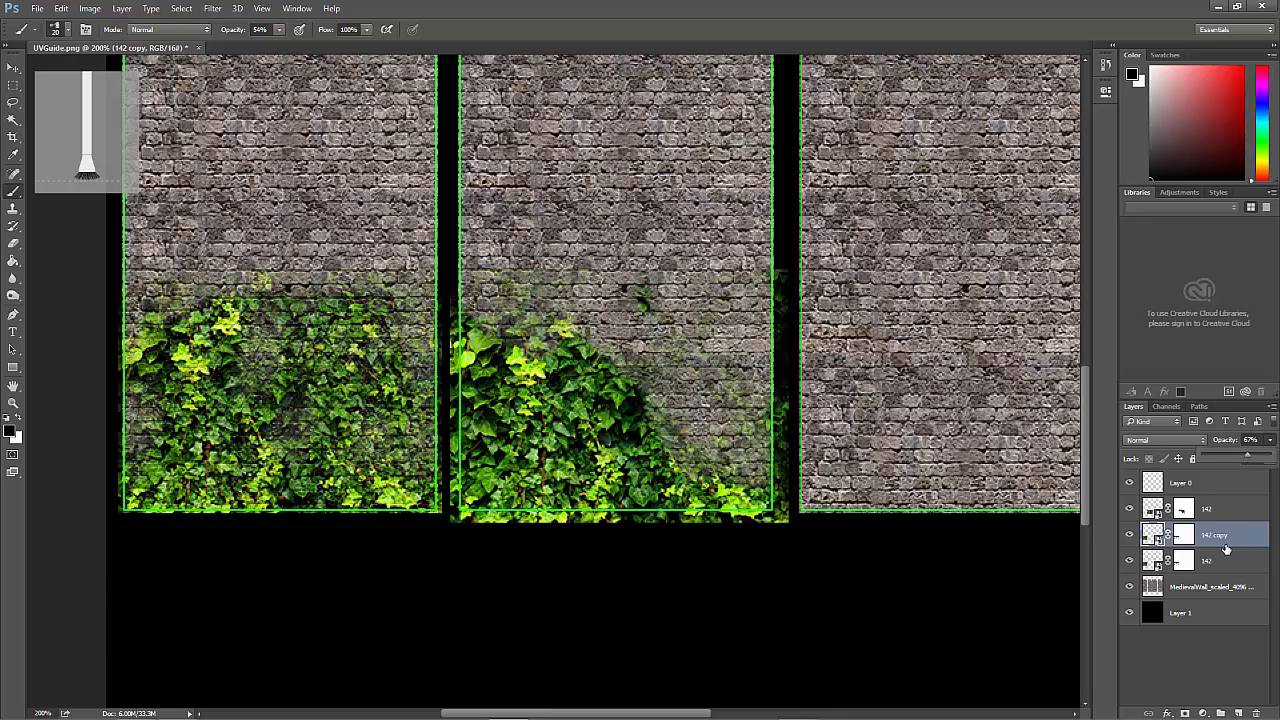
# Paint black on the second column's ivy mask to soften the ivy's upper edge, fade the stray leaf patch and thin the middle
pyautogui.click(1174, 509)
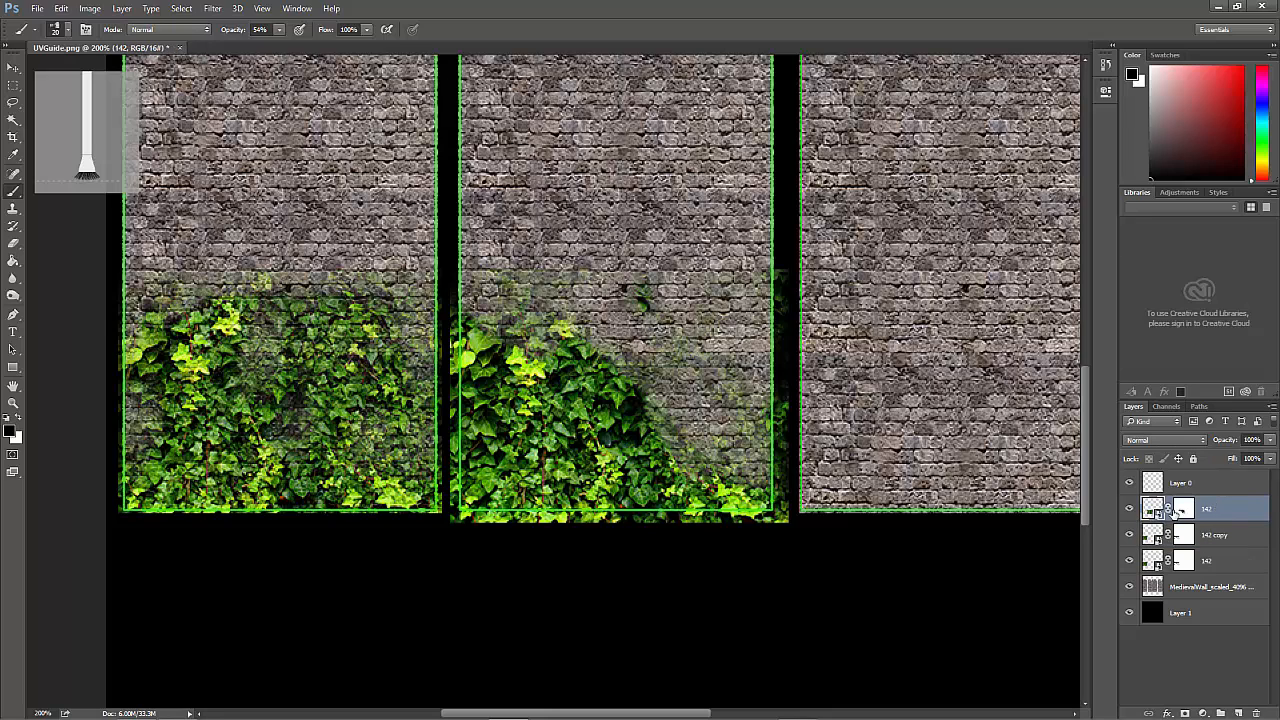
pyautogui.click(1183, 510)
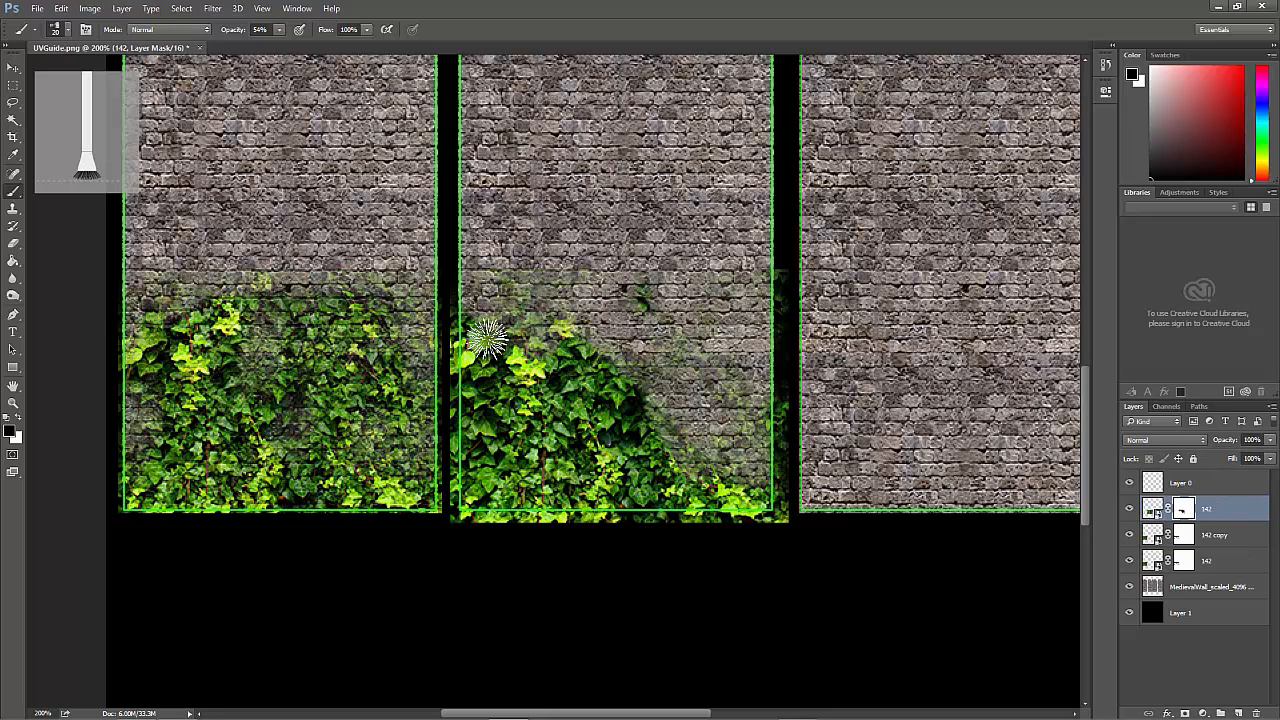
pyautogui.moveTo(489, 340); pyautogui.dragTo(512, 366)
pyautogui.moveTo(597, 343); pyautogui.dragTo(617, 364)
pyautogui.click(642, 313)
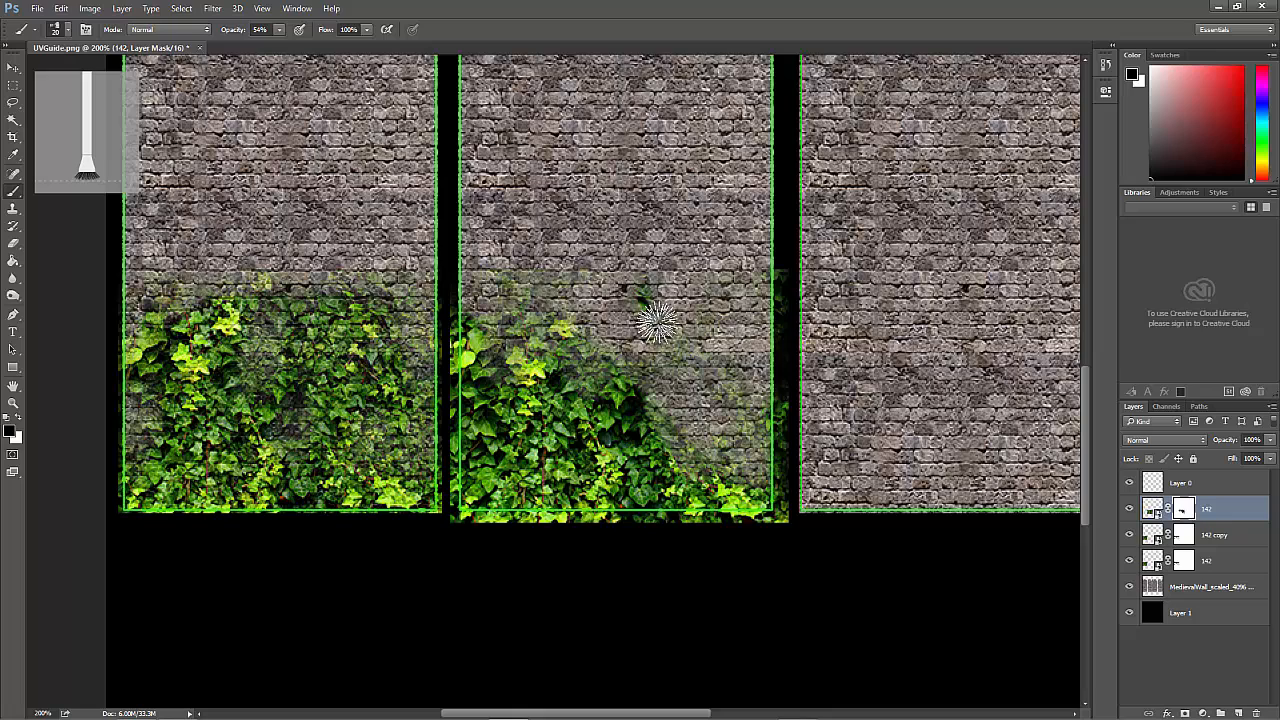
pyautogui.moveTo(595, 440); pyautogui.dragTo(610, 428)
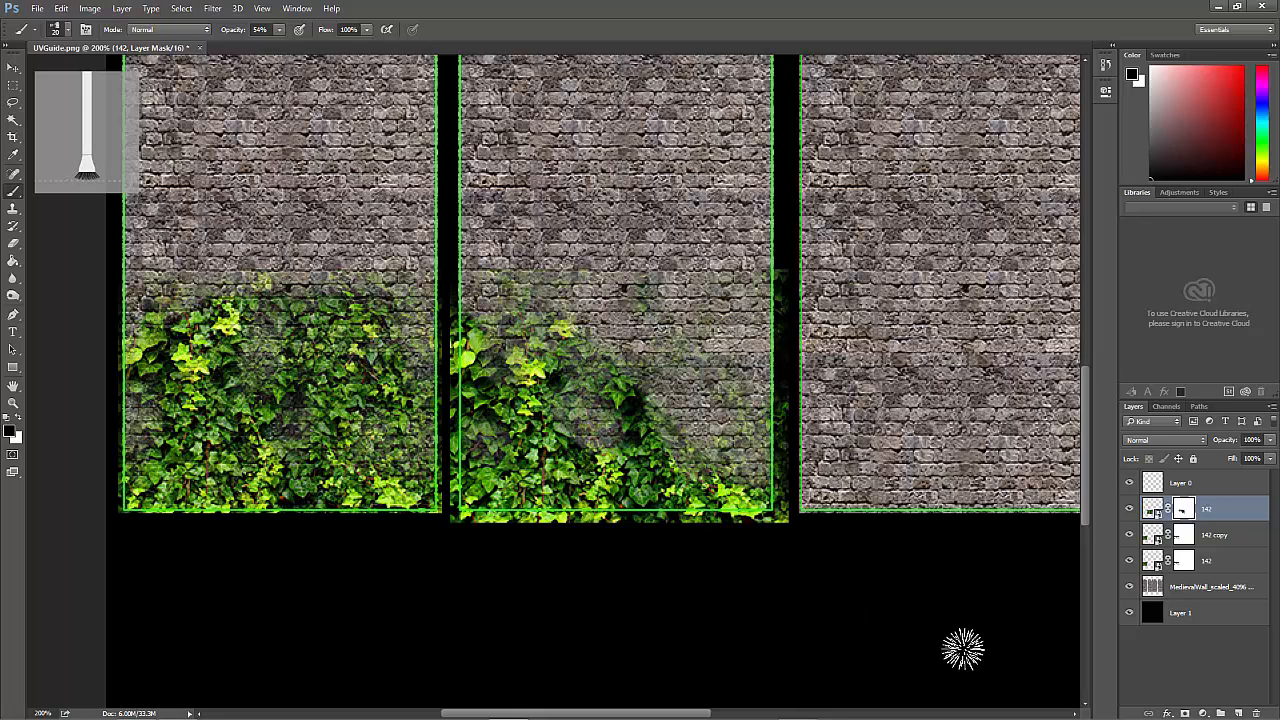
# Set the second column's ivy layer to Overlay and duplicate it
pyautogui.click(1167, 444)
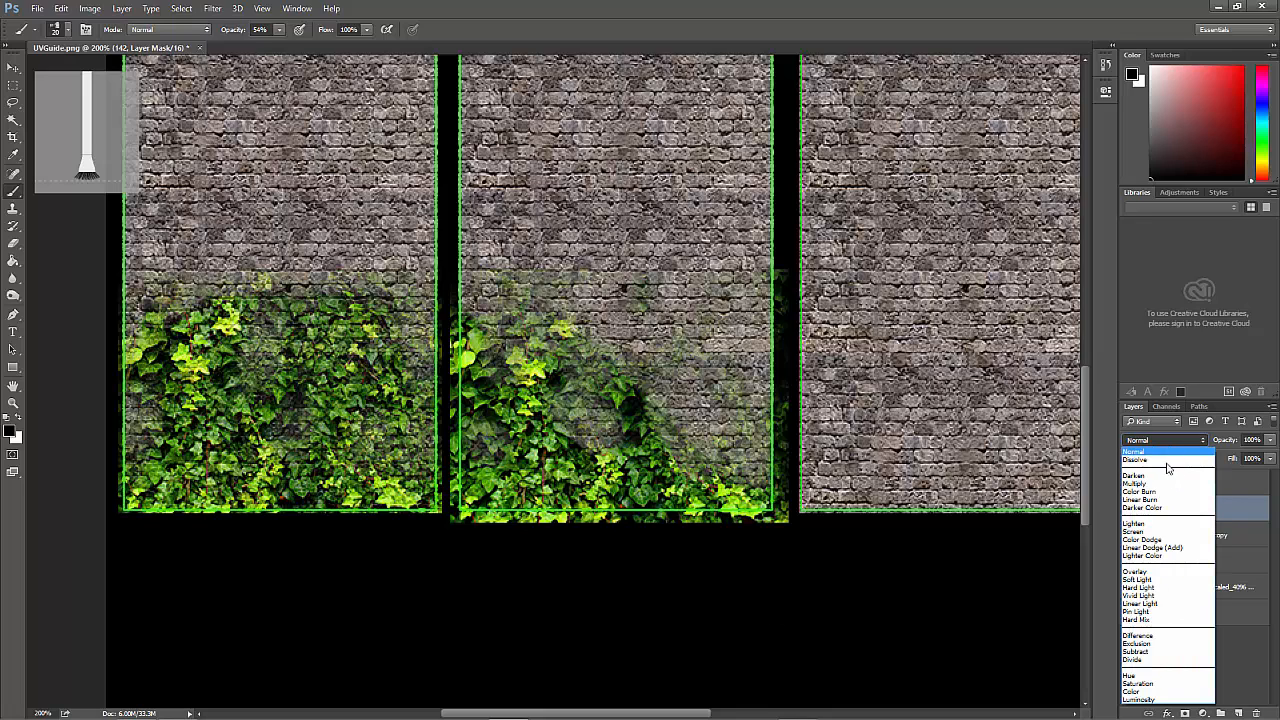
pyautogui.click(1146, 577)
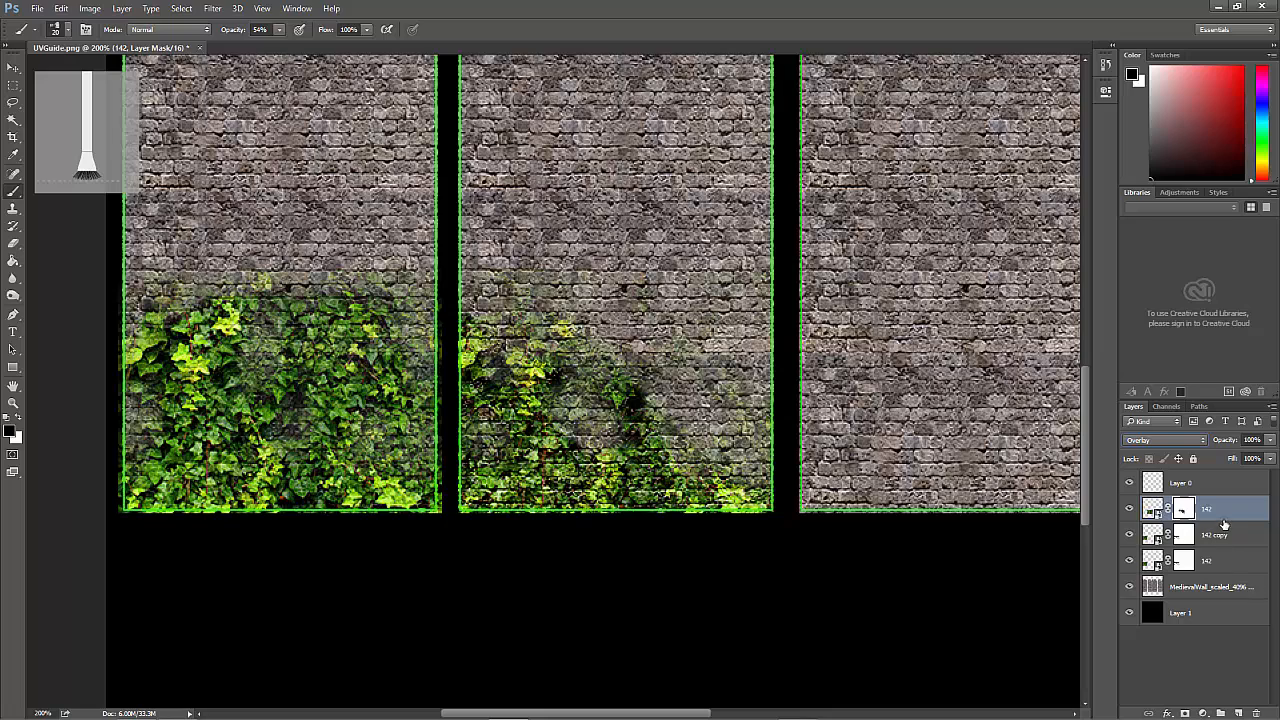
pyautogui.moveTo(1247, 578); pyautogui.dragTo(1238, 712)
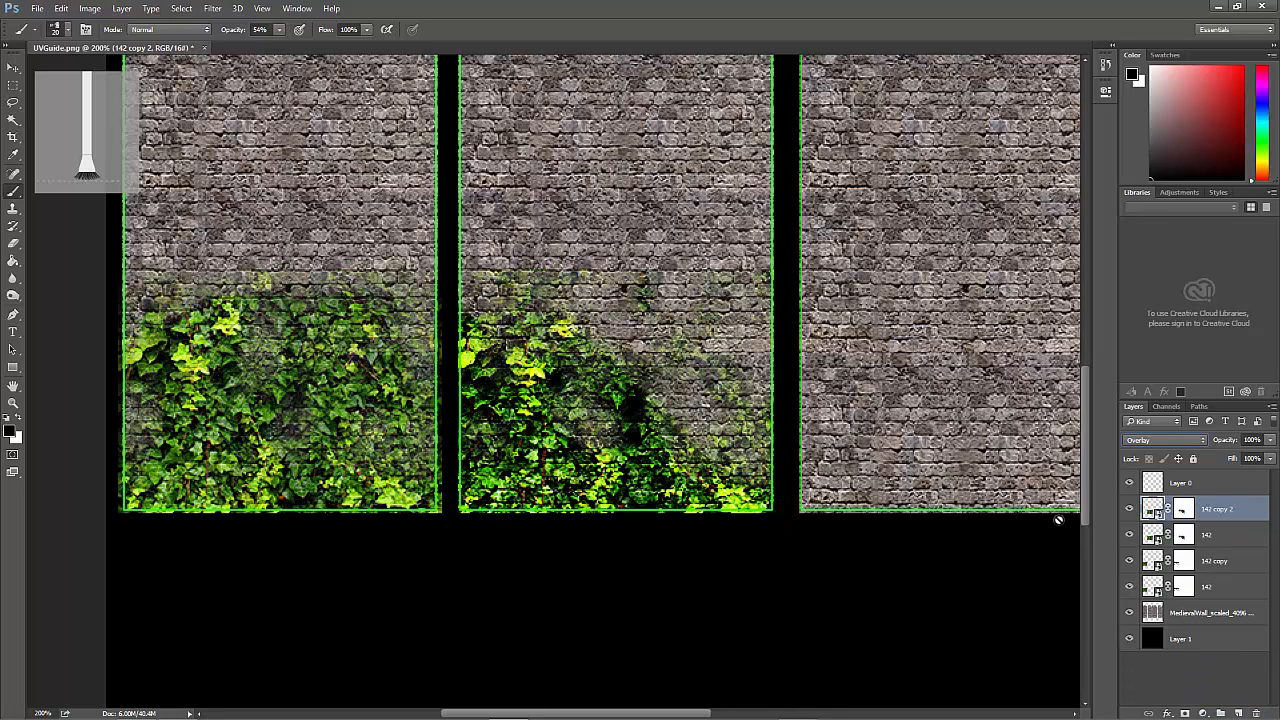
# Set the 142 copy 2 layer's blend mode to Normal, reduce its opacity to 63%, and inspect the blend up close
pyautogui.click(1175, 441)
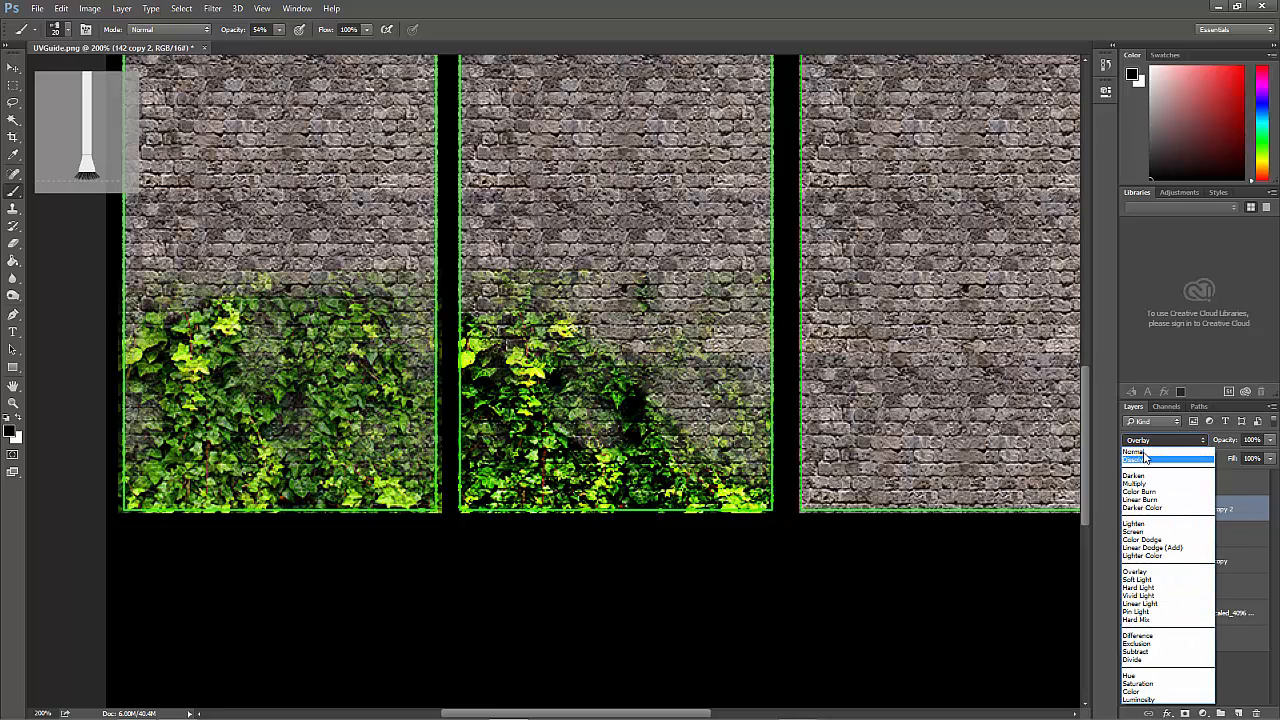
pyautogui.click(1160, 417)
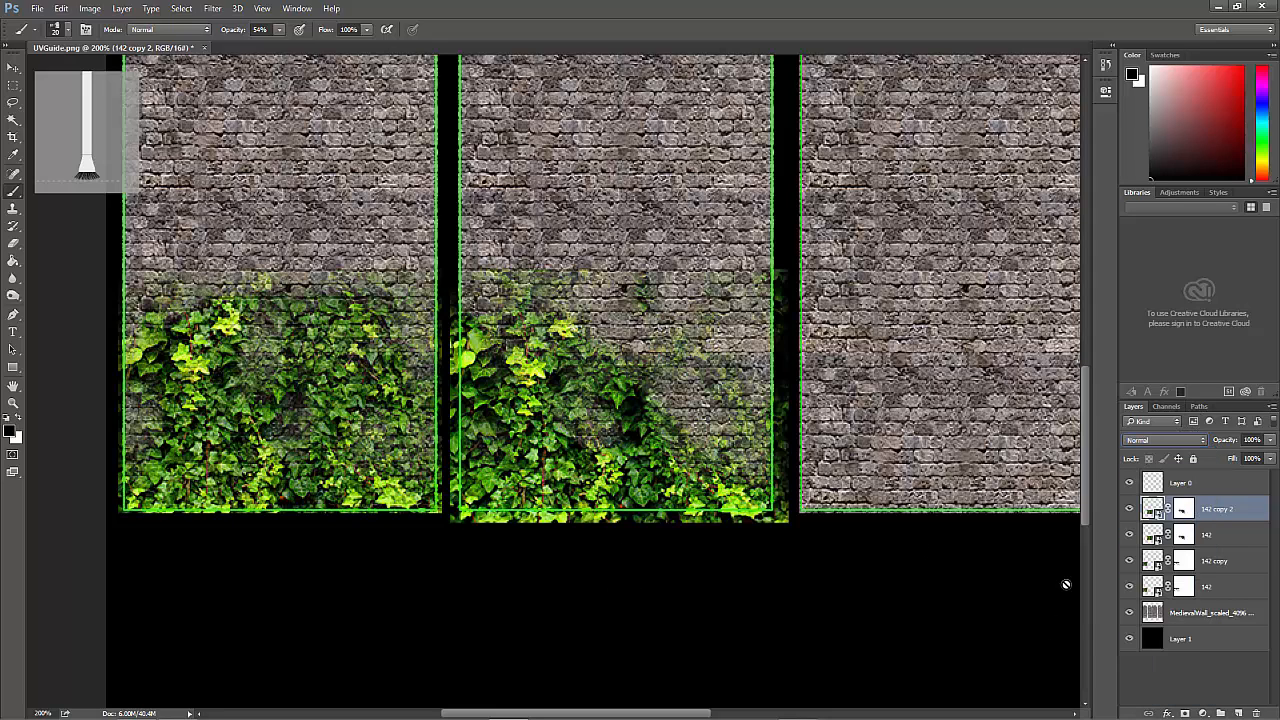
pyautogui.moveTo(1271, 443); pyautogui.dragTo(1246, 459)
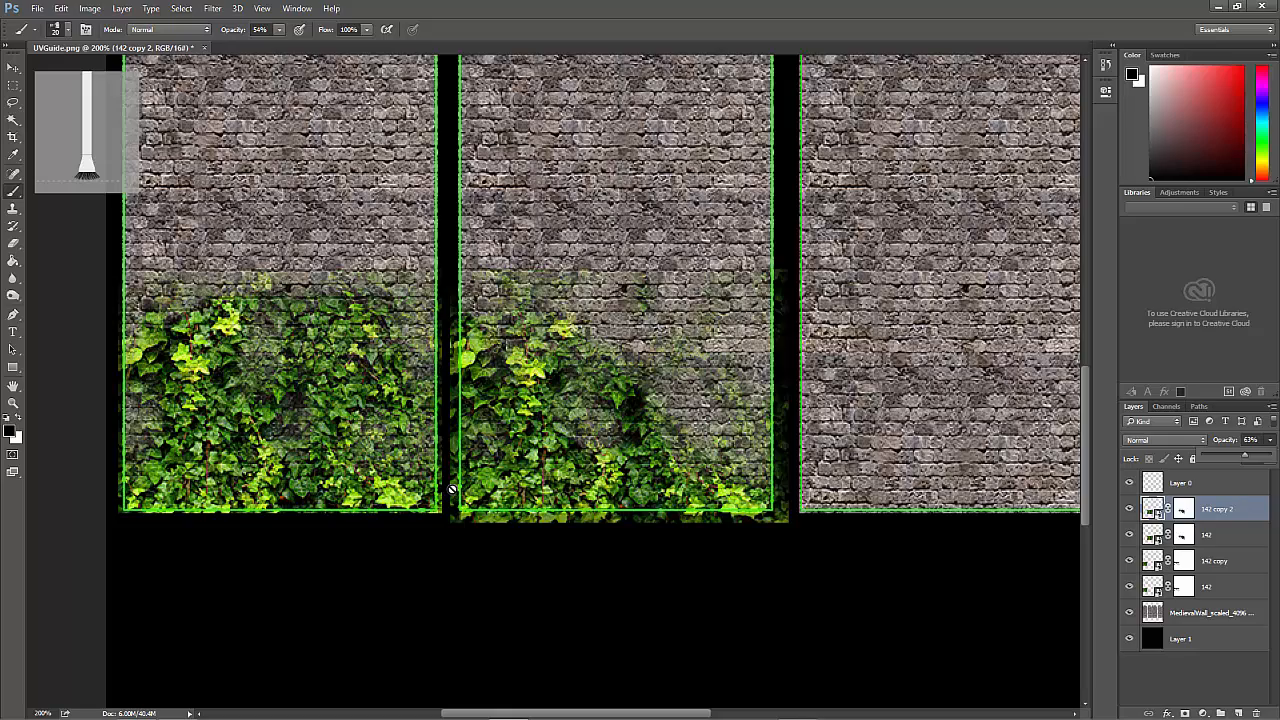
pyautogui.hotkey('ctrl', '+')
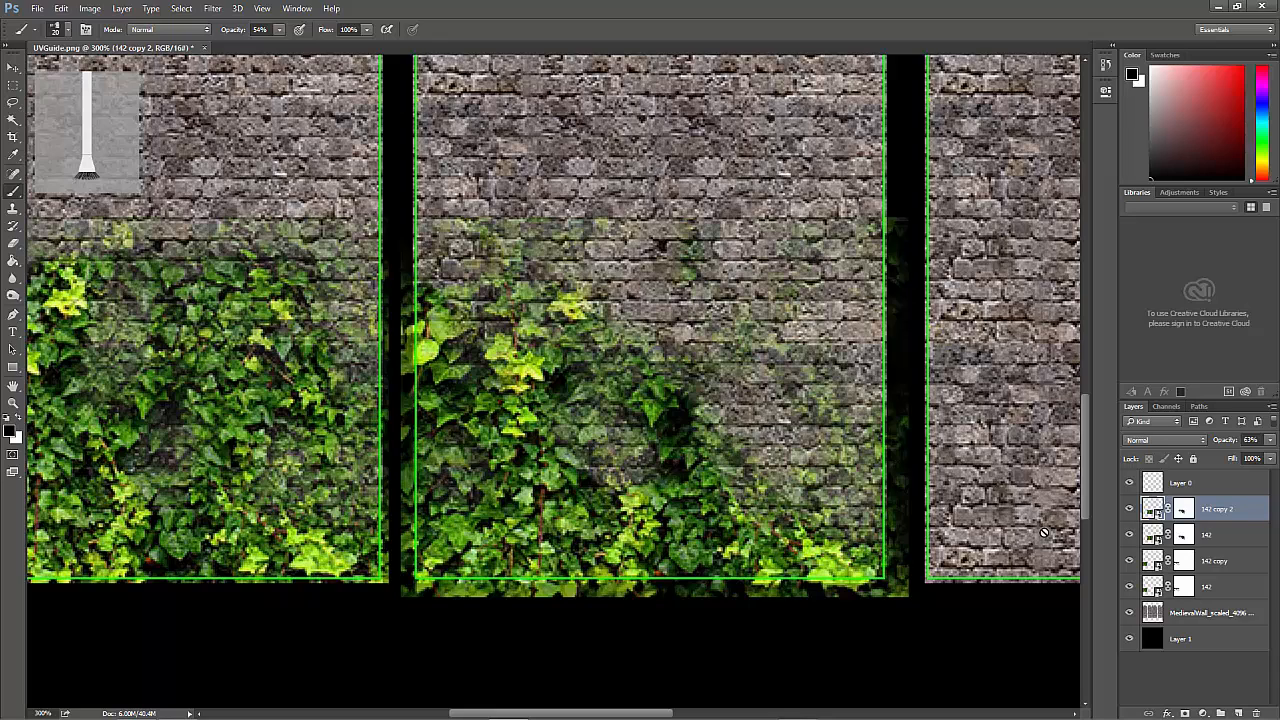
# Paint black on the 142 copy 2 layer's mask along the second column's left edge to trim the ivy spilling past the guide
pyautogui.click(1184, 510)
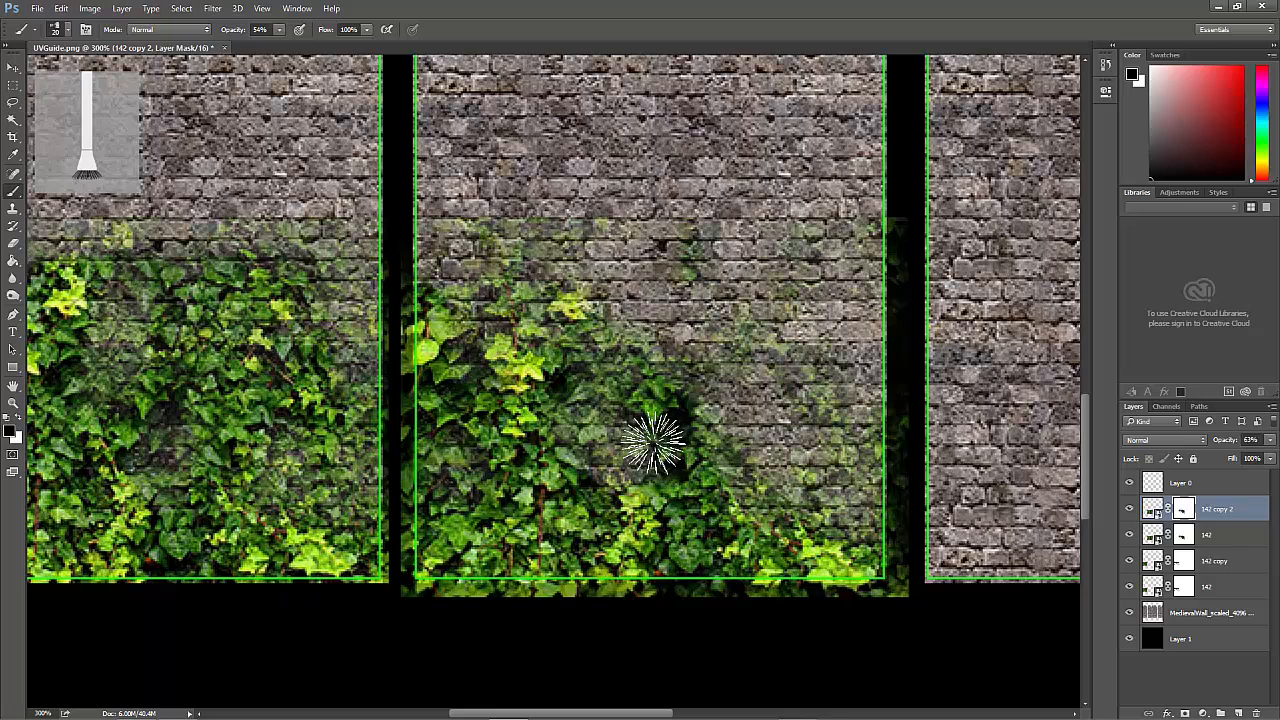
pyautogui.moveTo(415, 327)
pyautogui.mouseDown()
pyautogui.moveTo(430, 370)
pyautogui.moveTo(445, 320)
pyautogui.moveTo(415, 425)
pyautogui.mouseUp()
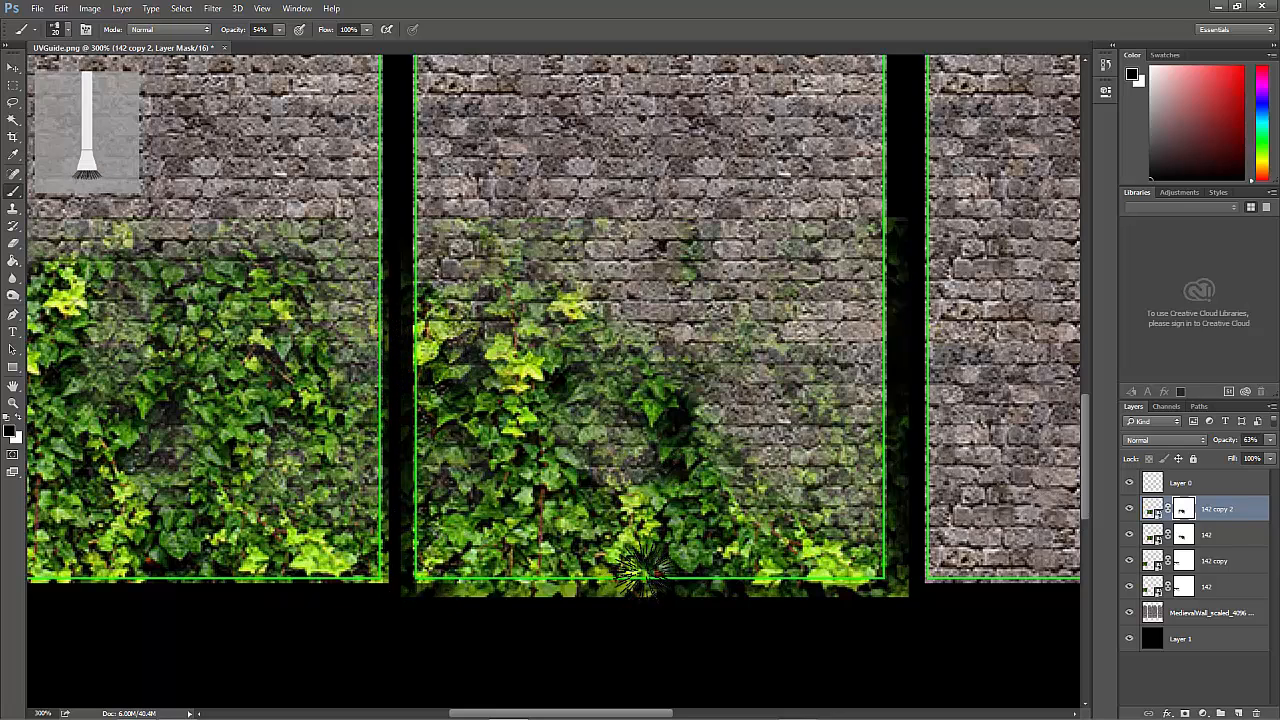
pyautogui.press('x')
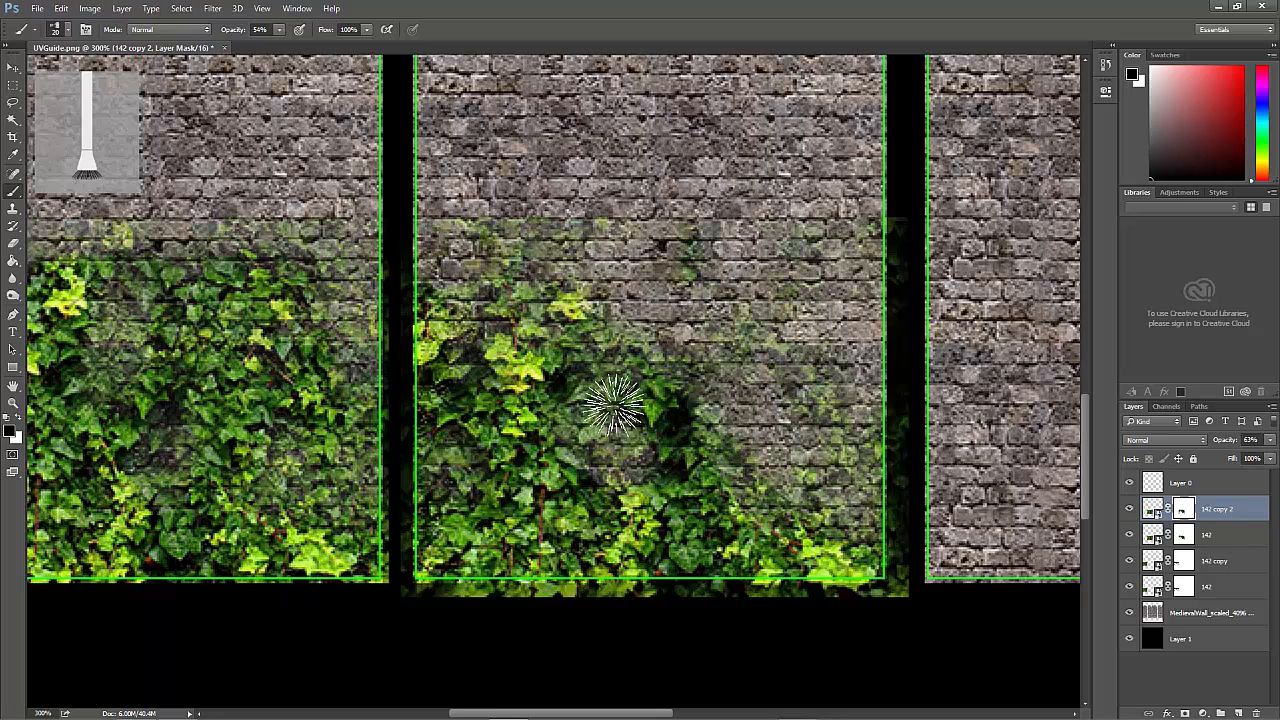
pyautogui.press('x')
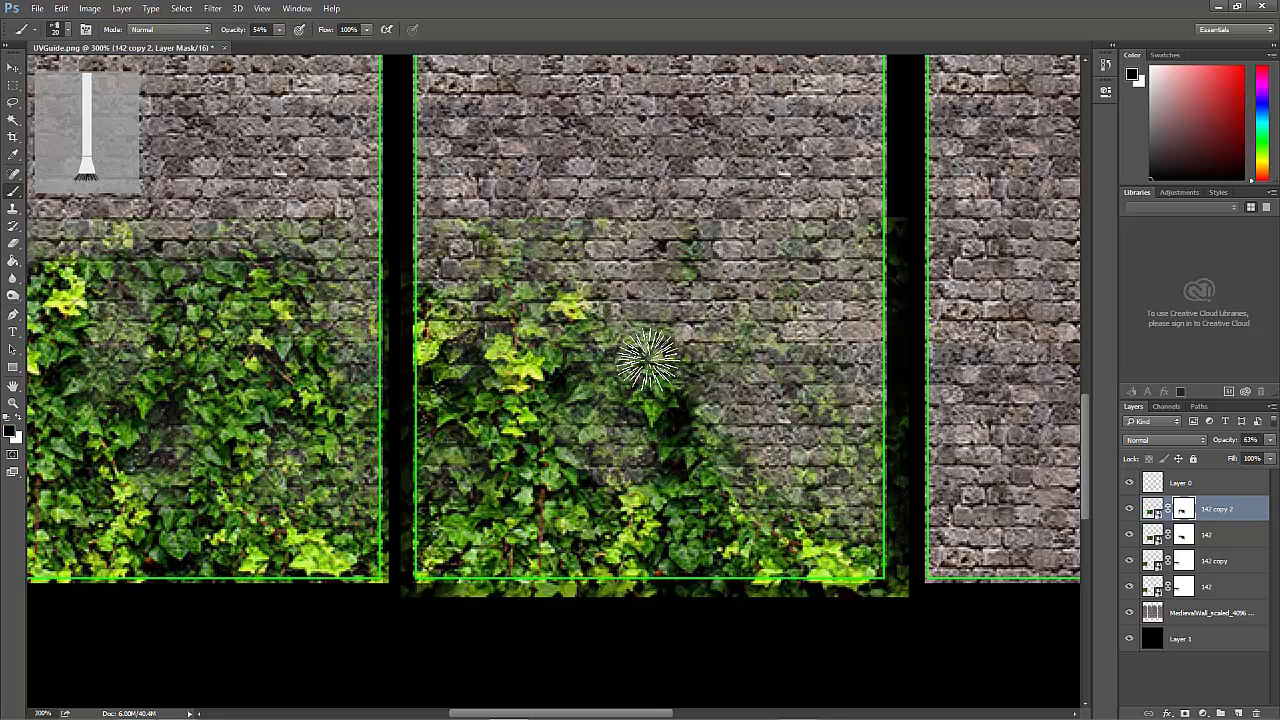
# Paint black on the mask of the second column's Overlay ivy layer, fading the ivy down the column's left edge to its base
pyautogui.click(1196, 538)
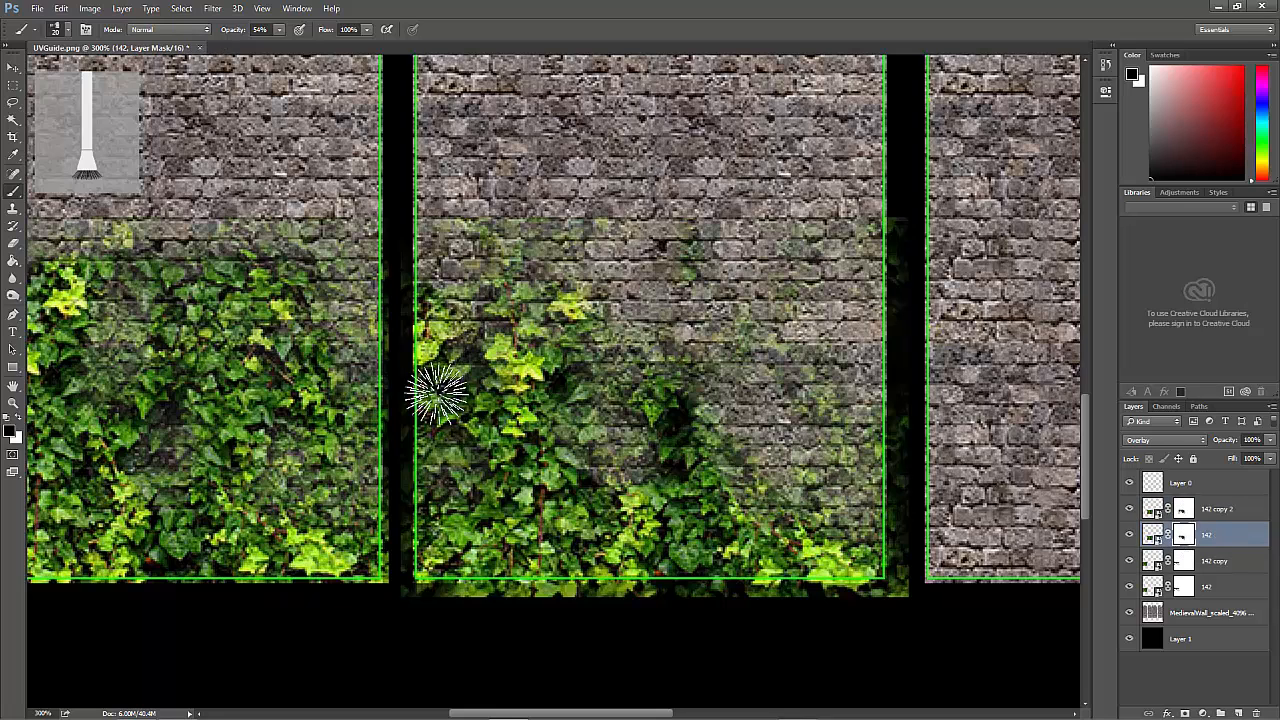
pyautogui.moveTo(436, 395)
pyautogui.mouseDown()
pyautogui.moveTo(457, 380)
pyautogui.moveTo(428, 585)
pyautogui.mouseUp()
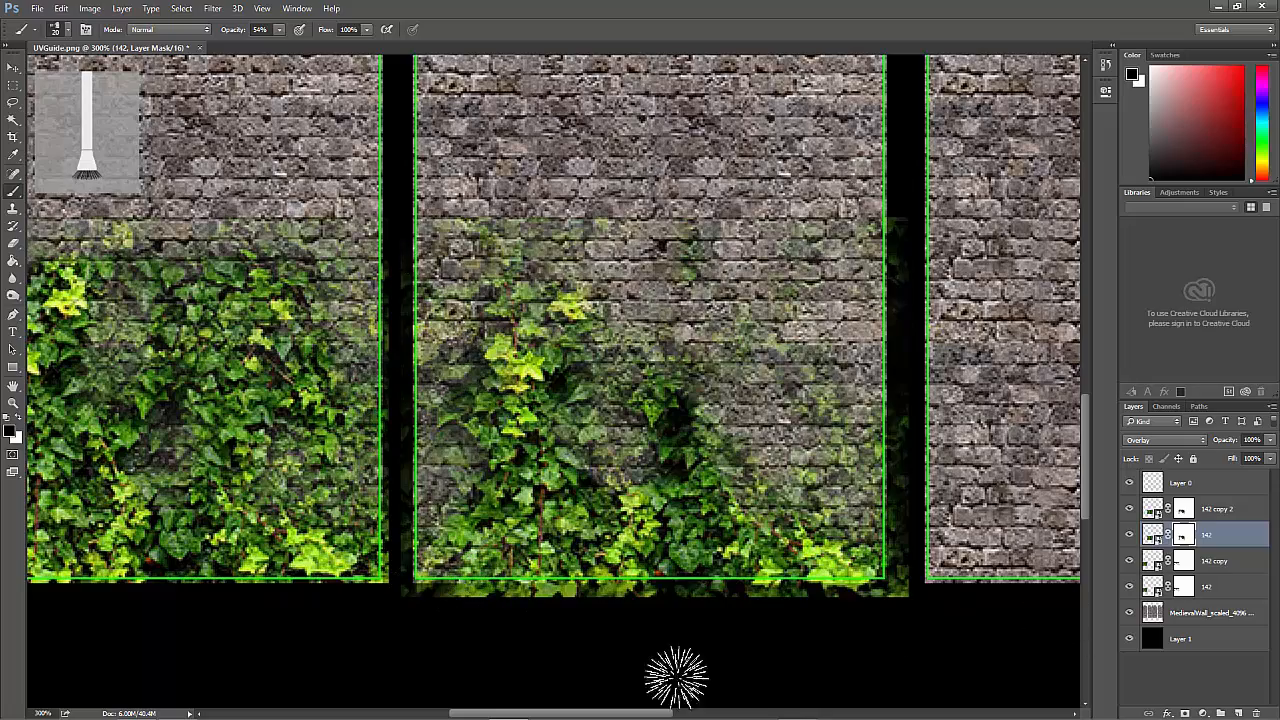
pyautogui.scroll(-3, 676, 676)
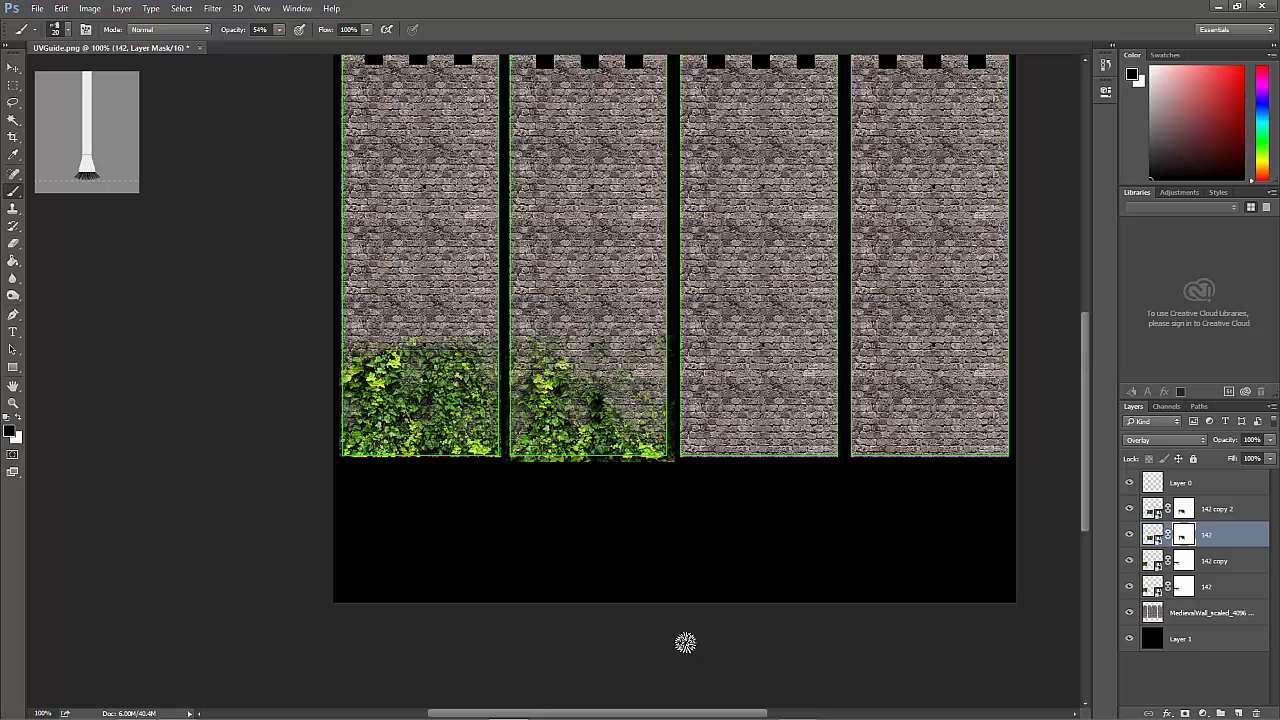